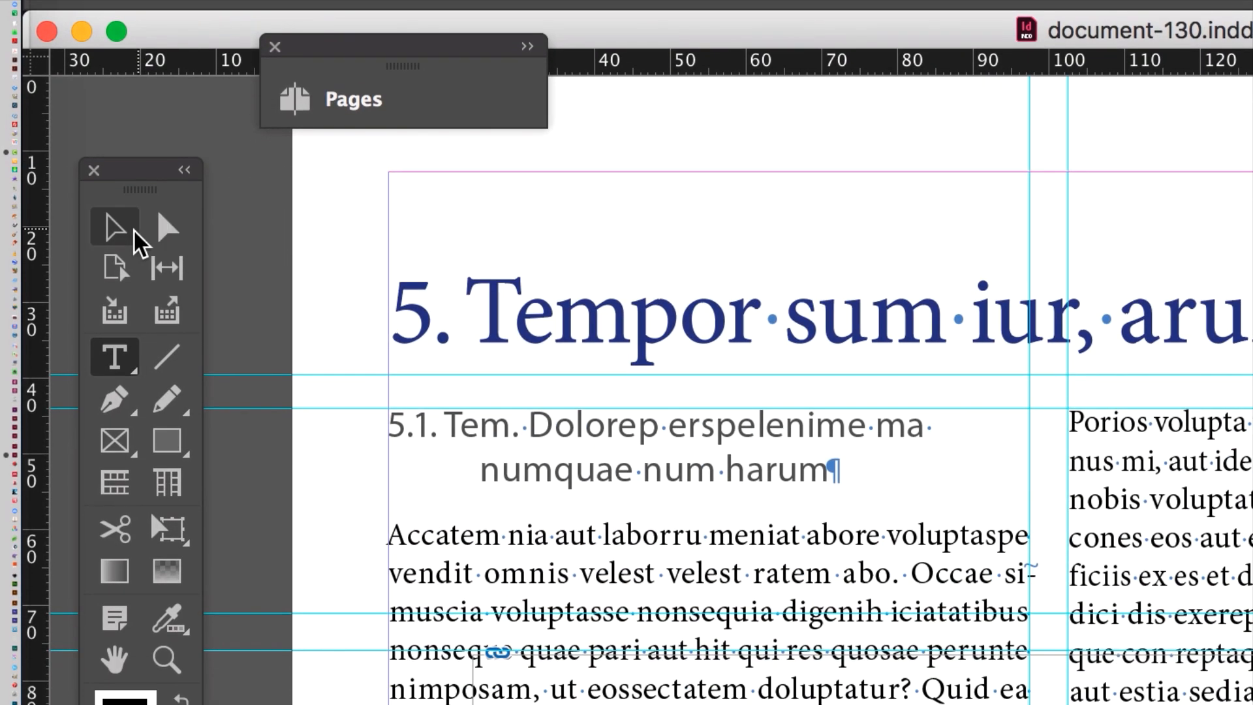
Select the chapter 5 heading's text frame, shift it away from the page margins and return it to its original position
left_click(116, 253)
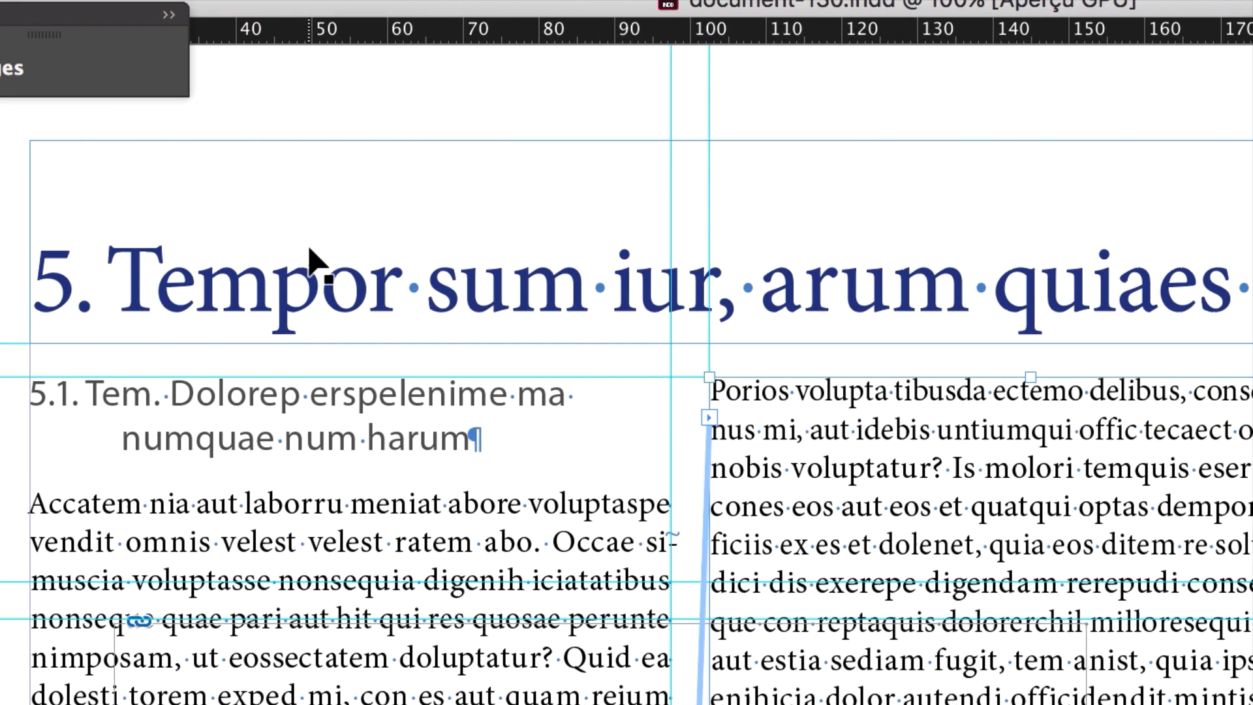
left_click(309, 249)
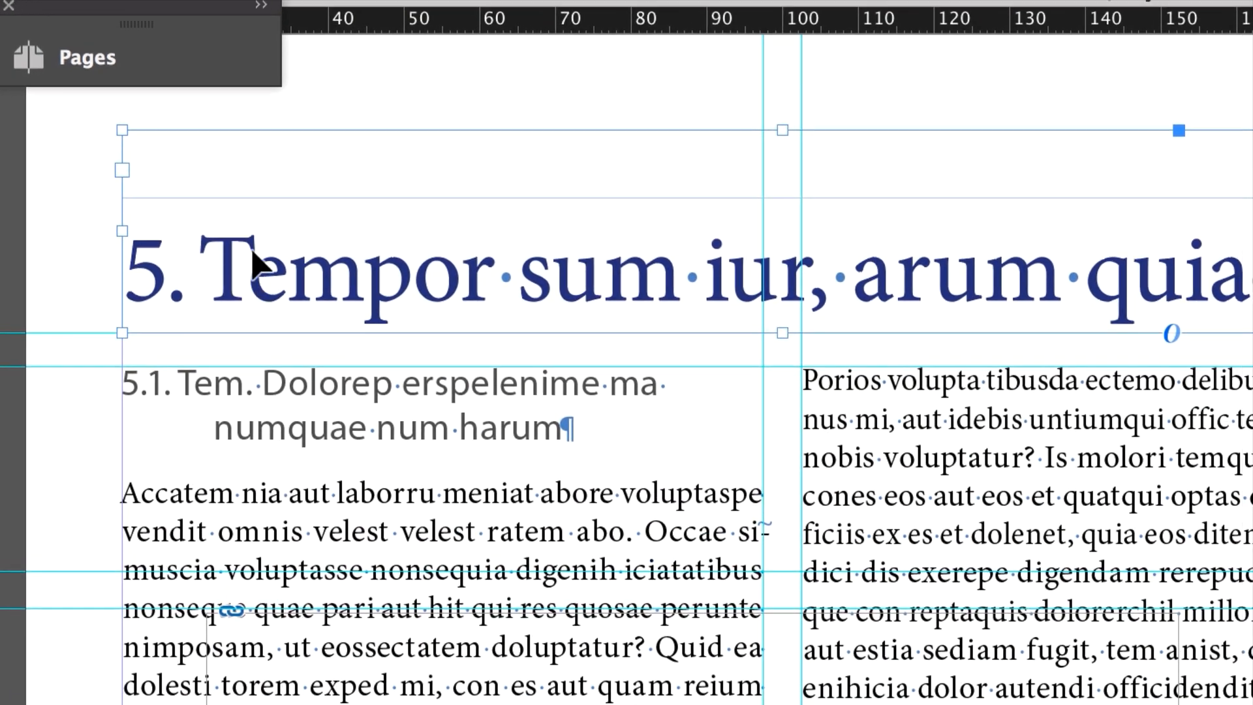
left_click_drag(243, 254, 350, 196)
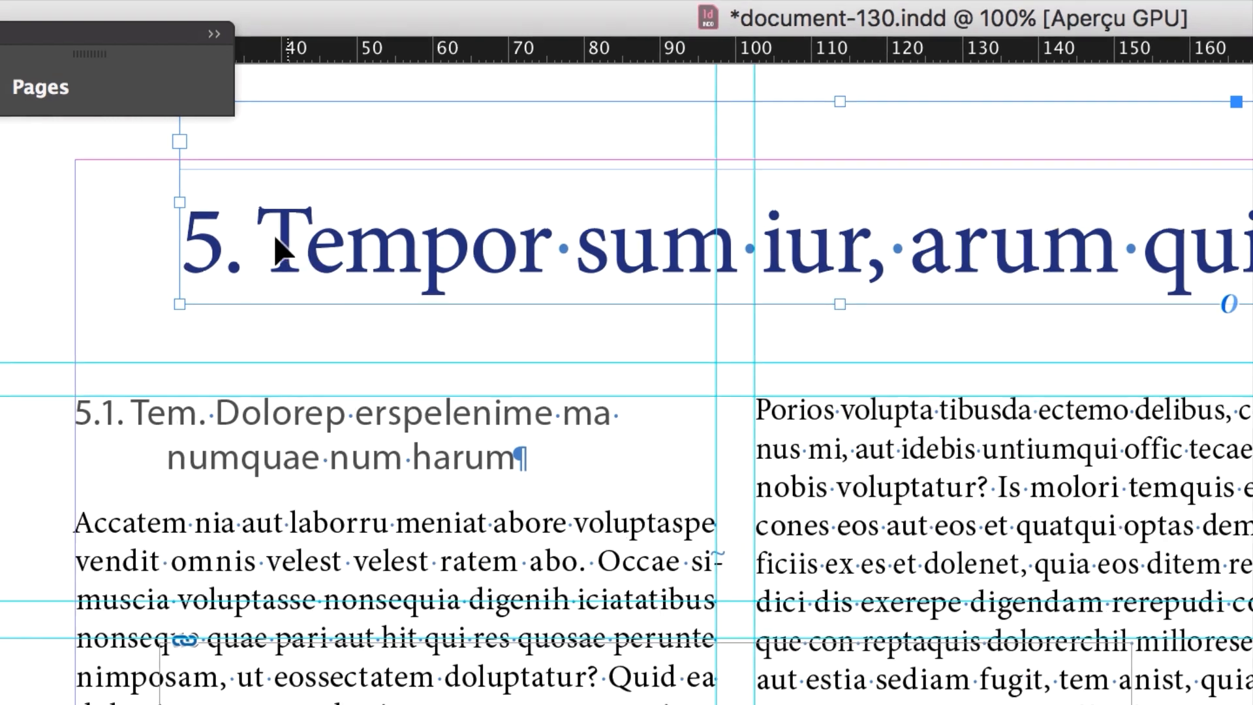
left_click_drag(281, 245, 172, 284)
left_click_drag(245, 265, 250, 274)
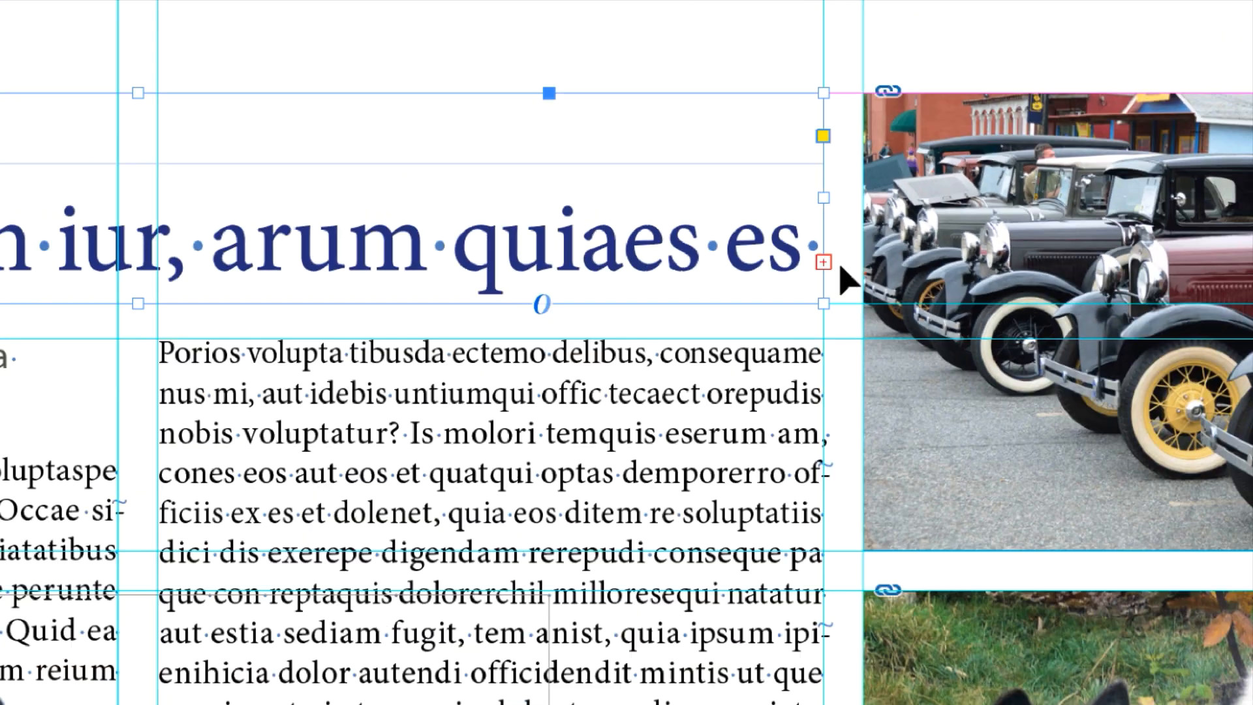
left_click(570, 247)
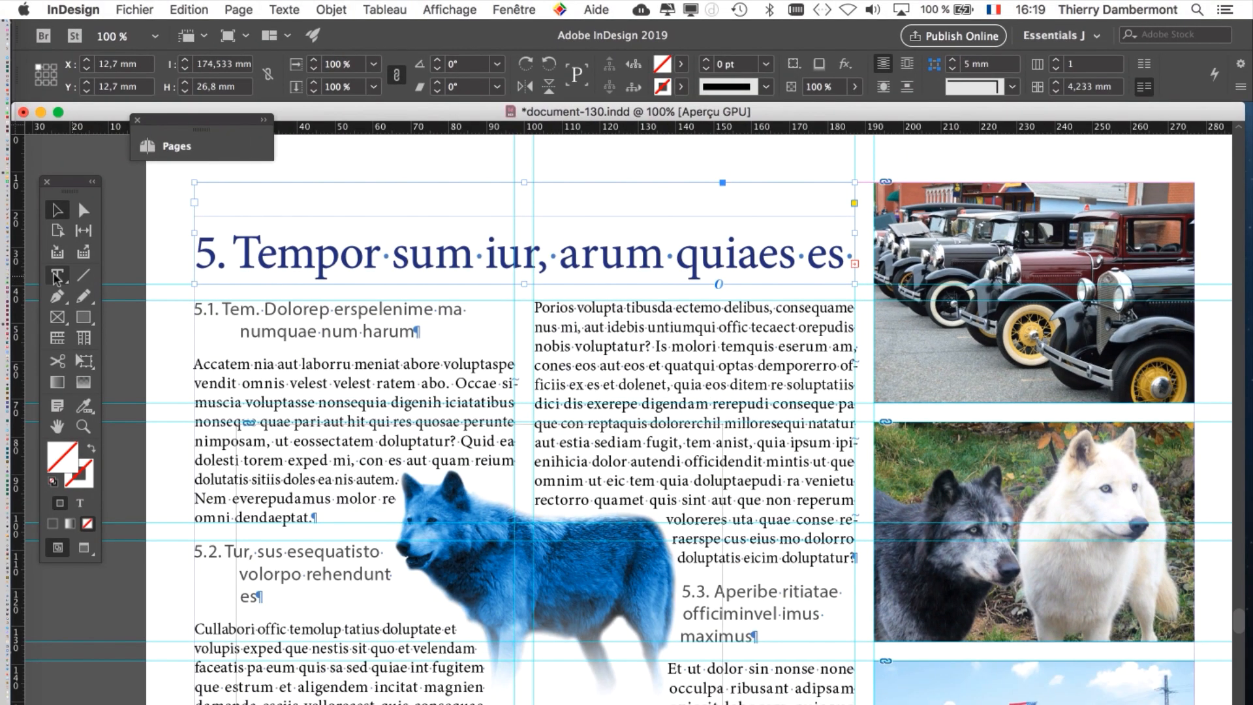
Select the chapter heading text from after "arum" through the end of the line
left_click(55, 274)
left_click(662, 256)
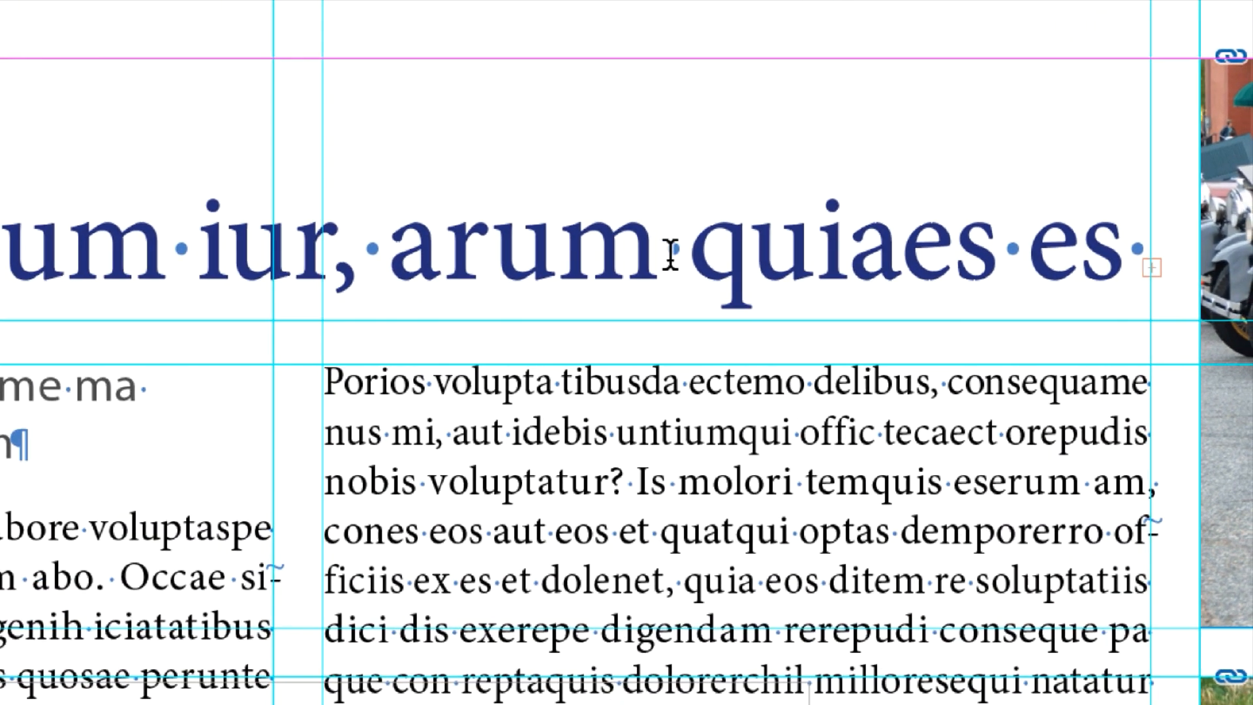
key("shift+End")
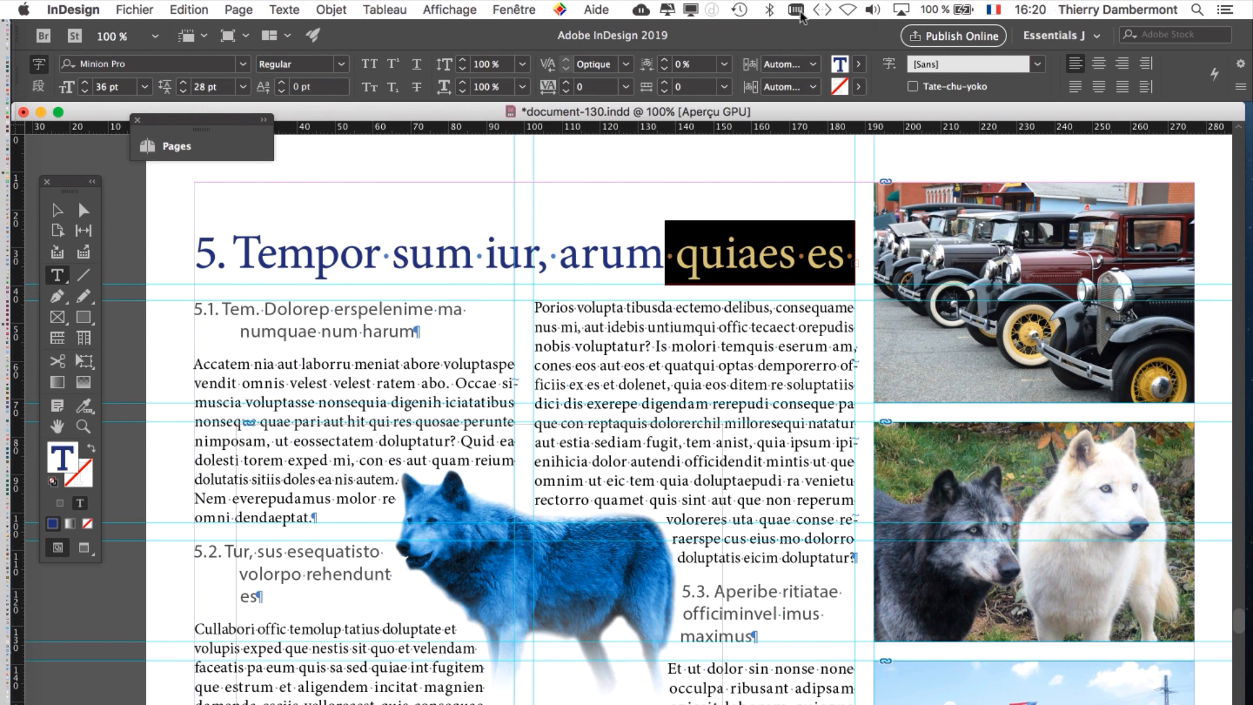
Show the on-screen French keyboard, move it across the page and close it
left_click(994, 10)
left_click(1081, 152)
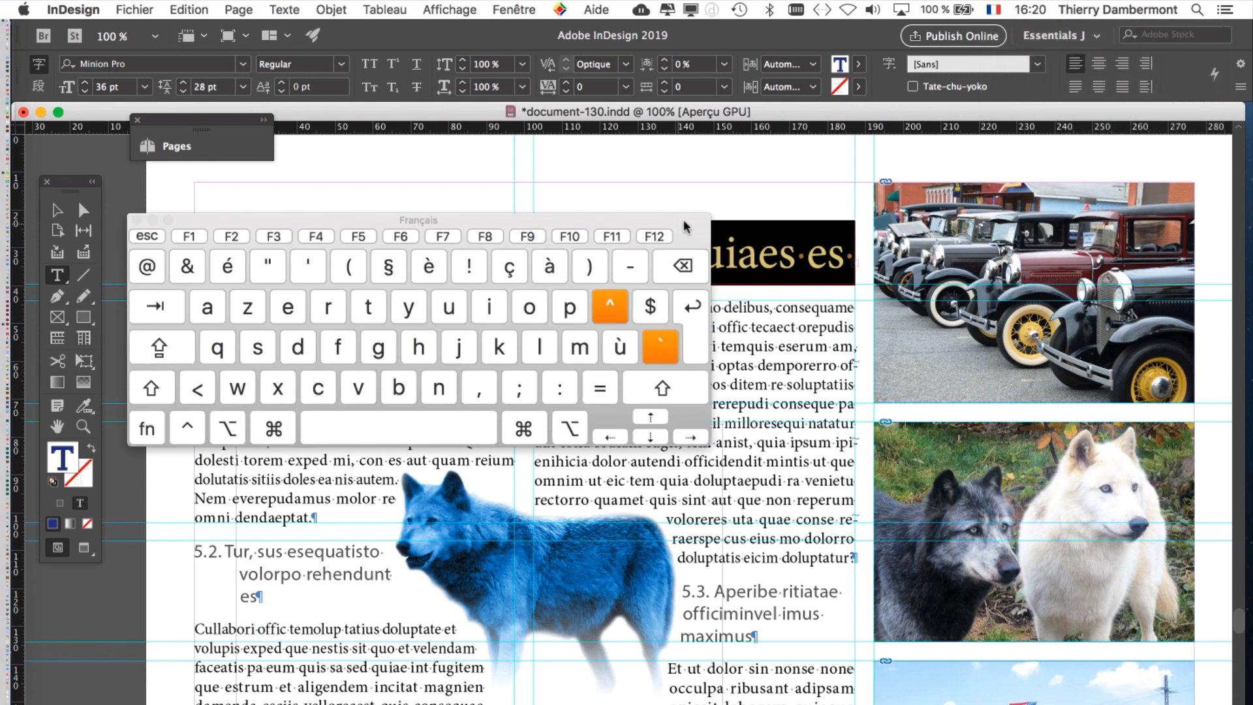
left_click_drag(687, 227, 886, 230)
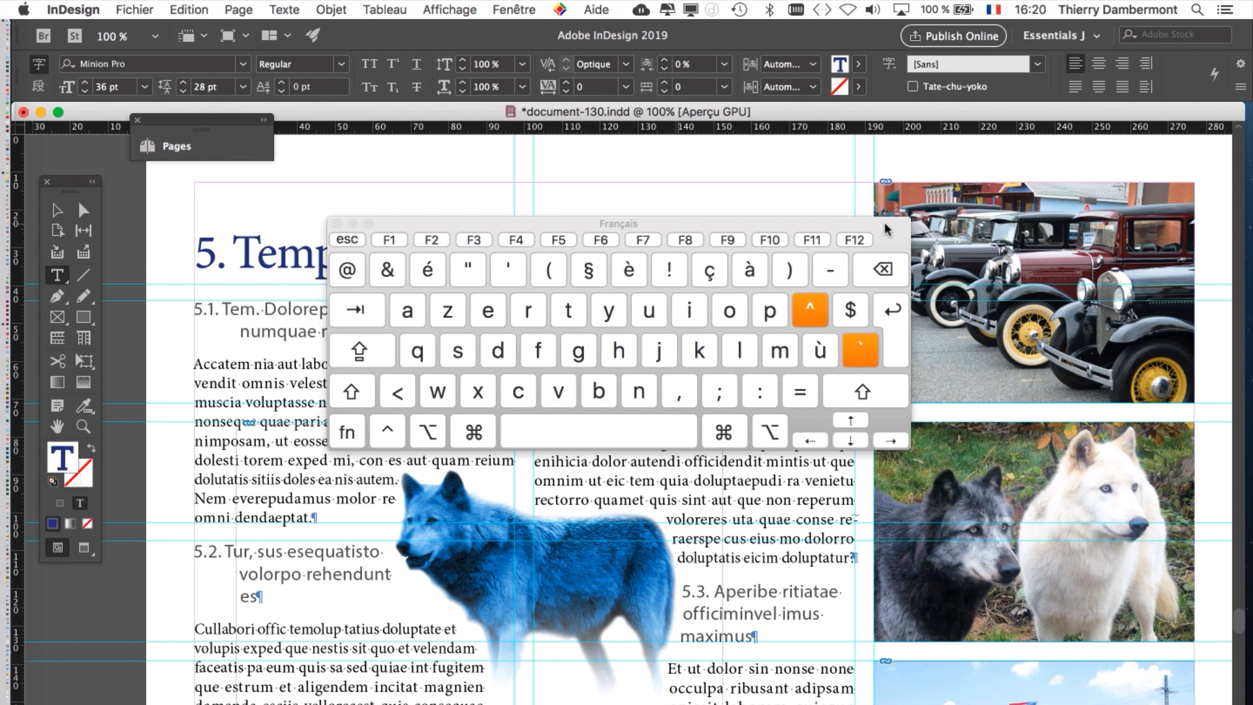
left_click(335, 224)
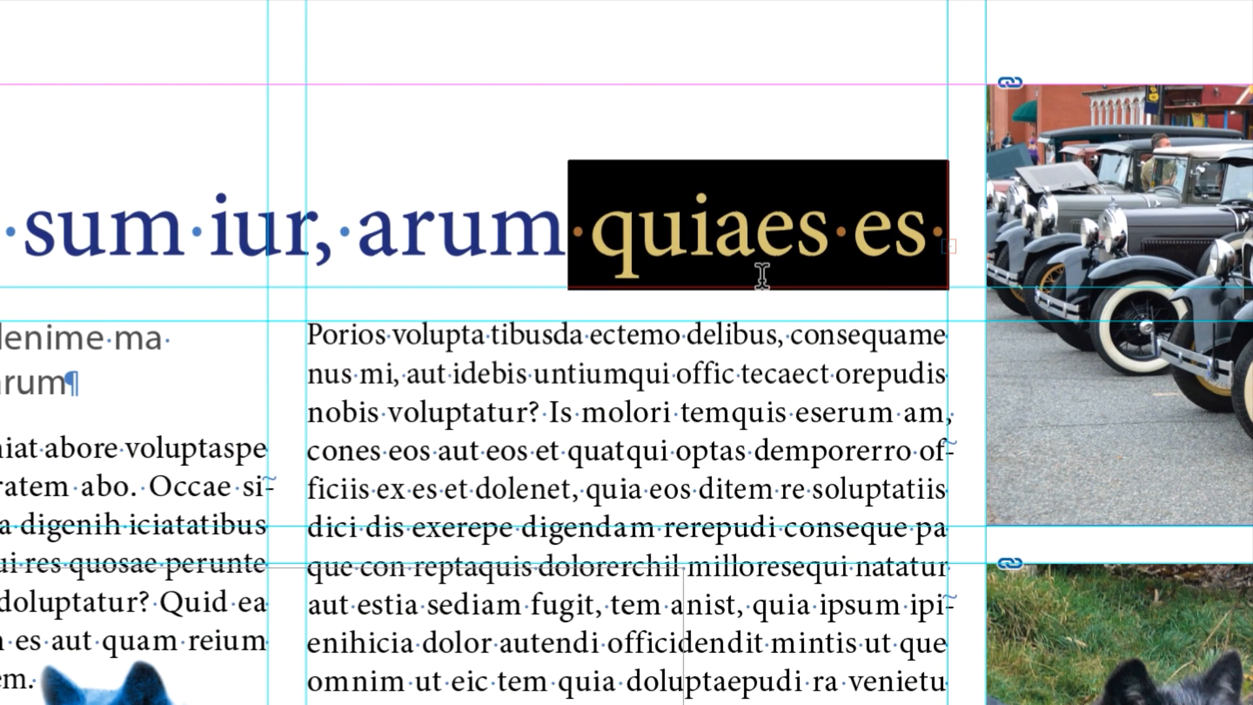
Delete all the chapter heading text after "arum" and add a paragraph break after that word
left_click(572, 230)
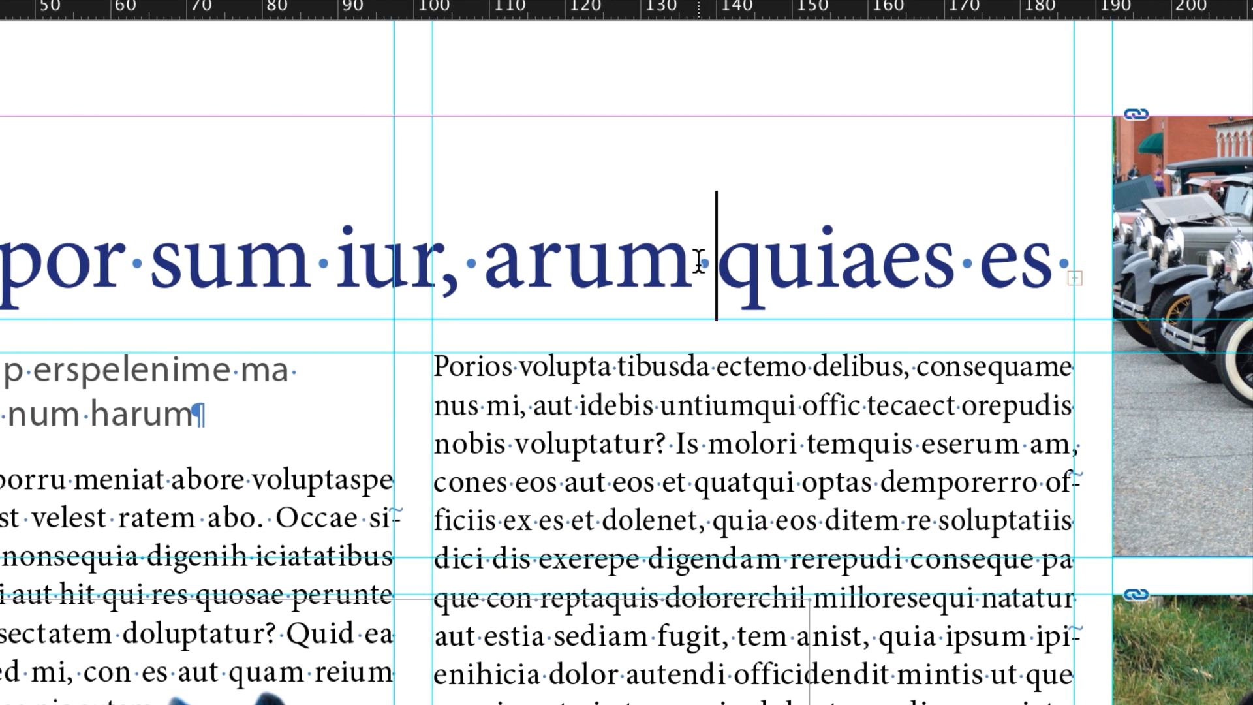
key("Left")
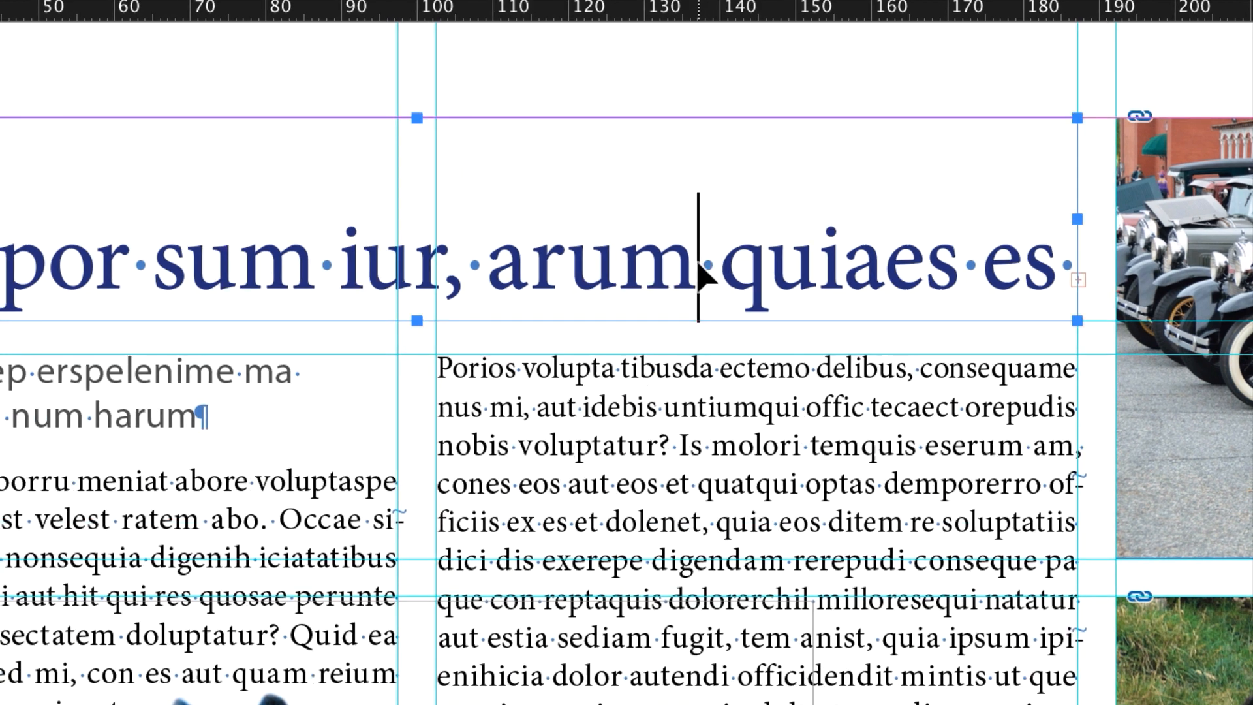
key("shift+End")
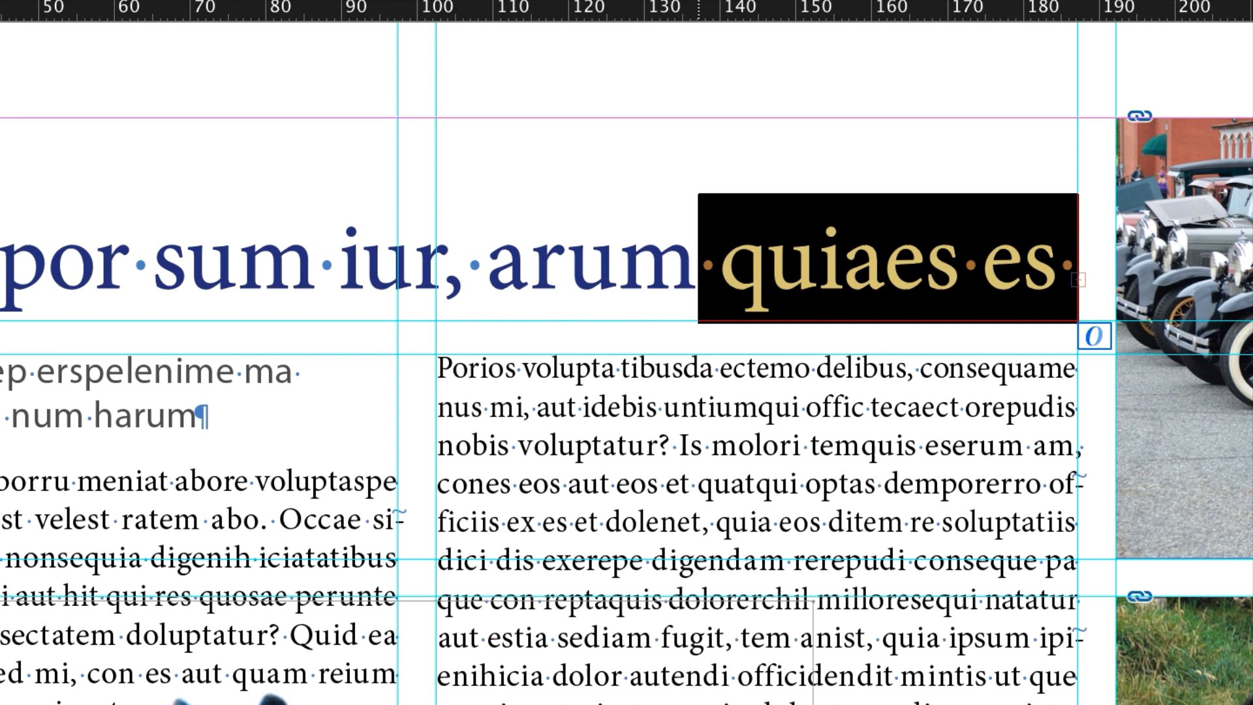
key("BackSpace")
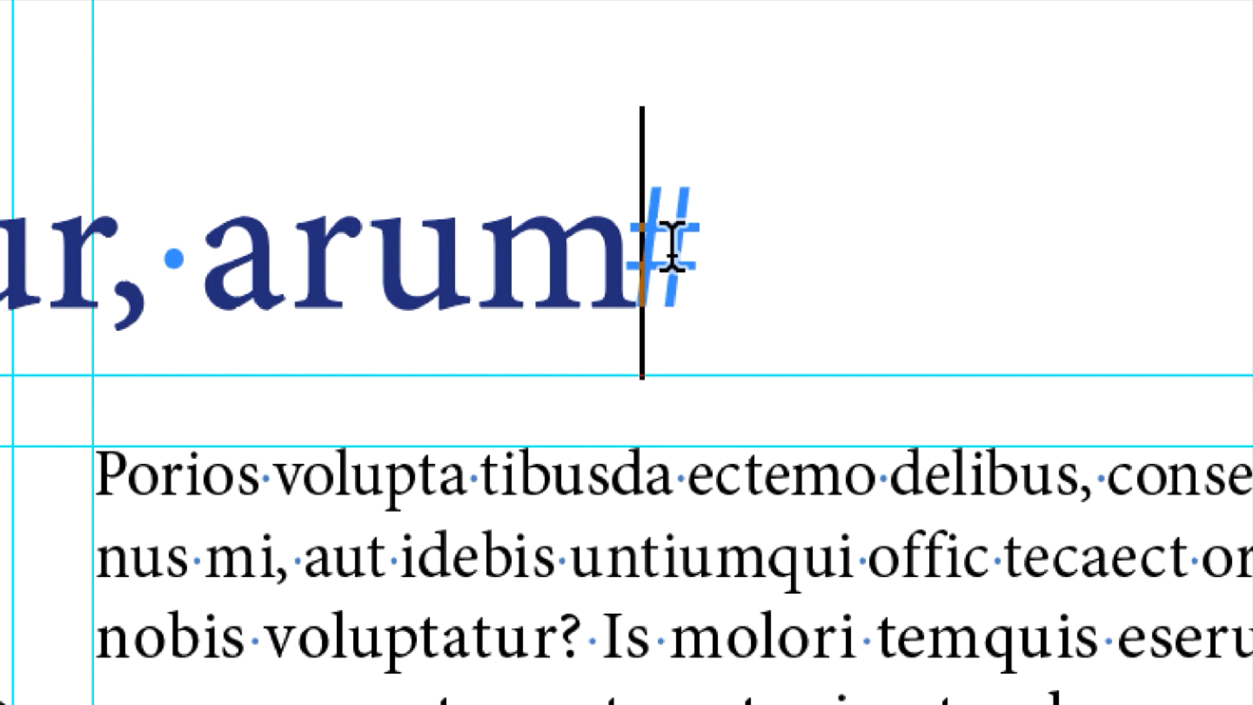
key("Return")
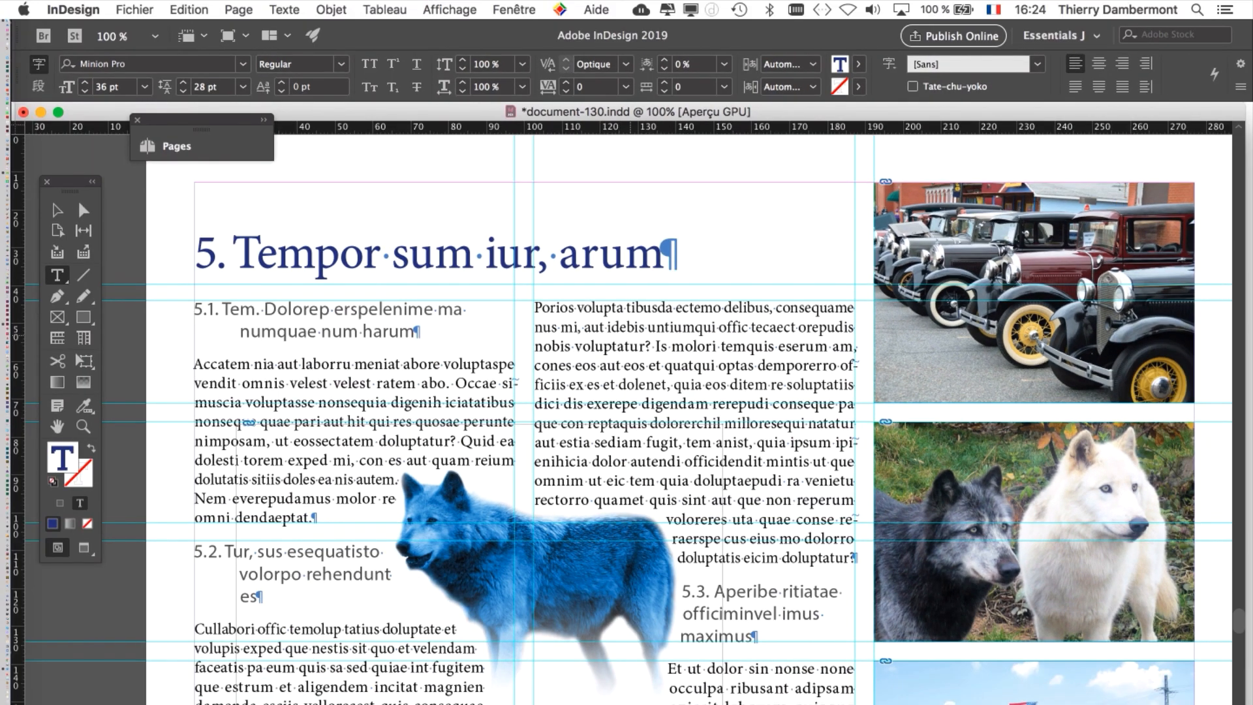
Move the tool palette away from the screen edge and place the text cursor in the second column's body text
left_click(631, 335, "super")
left_click(590, 395, "super")
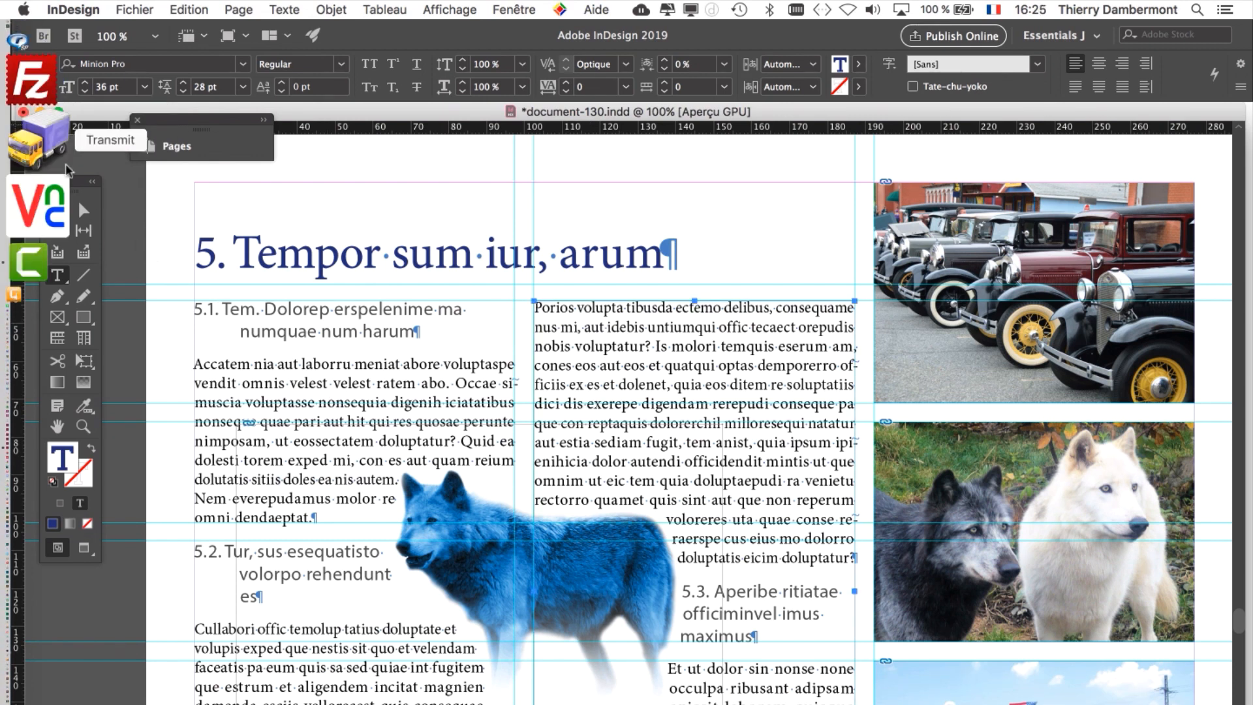
left_click_drag(72, 183, 161, 220)
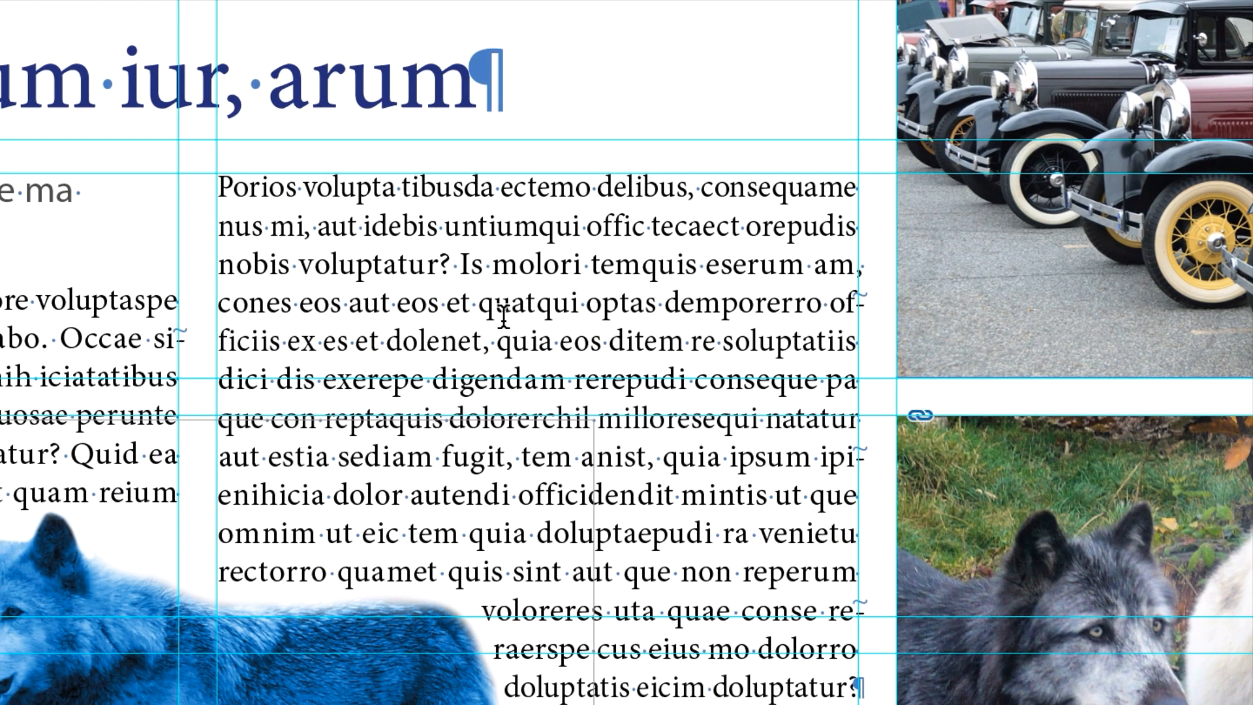
left_click(520, 320)
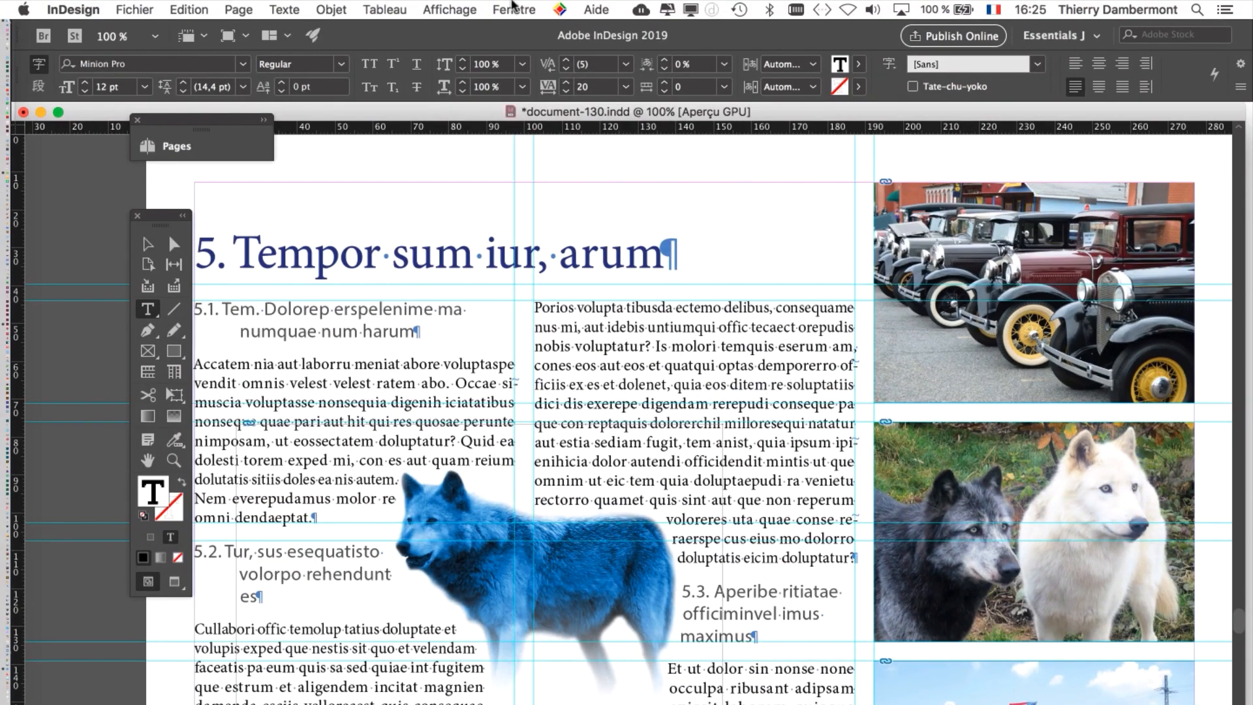
Show the Calques (layers) panel and move it fully into view over the page
left_click(514, 8)
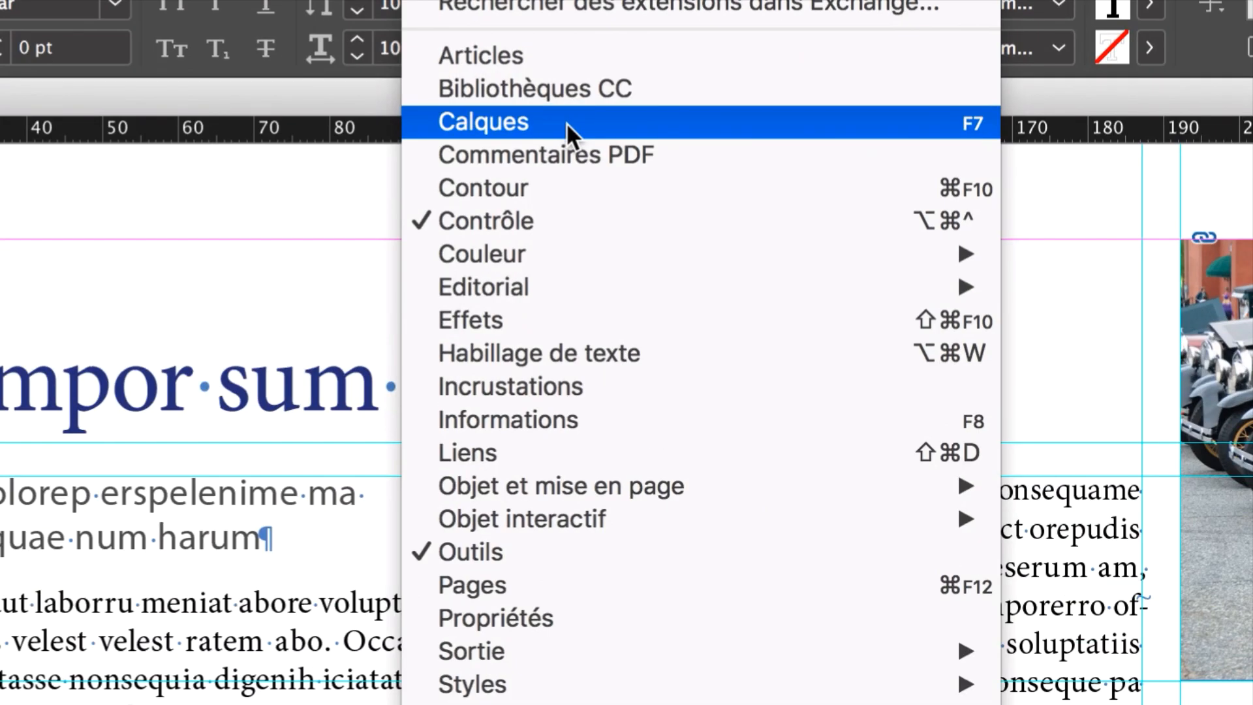
left_click(567, 124)
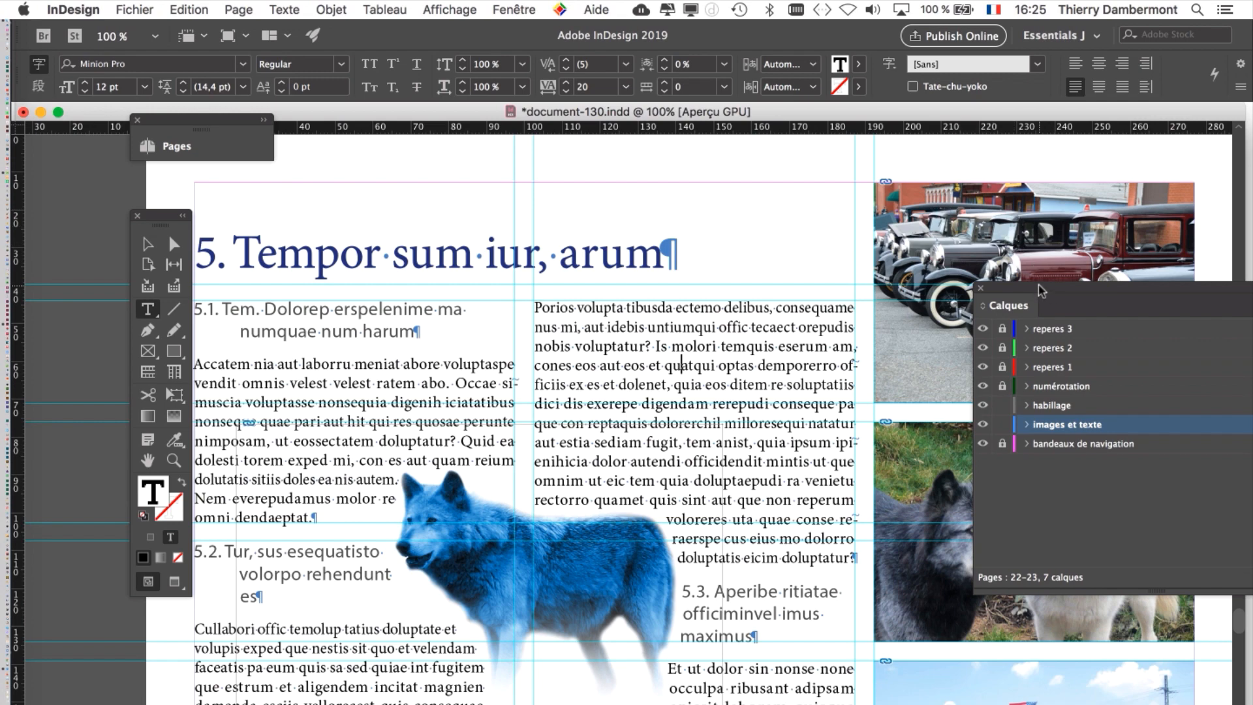
left_click_drag(1040, 291, 820, 235)
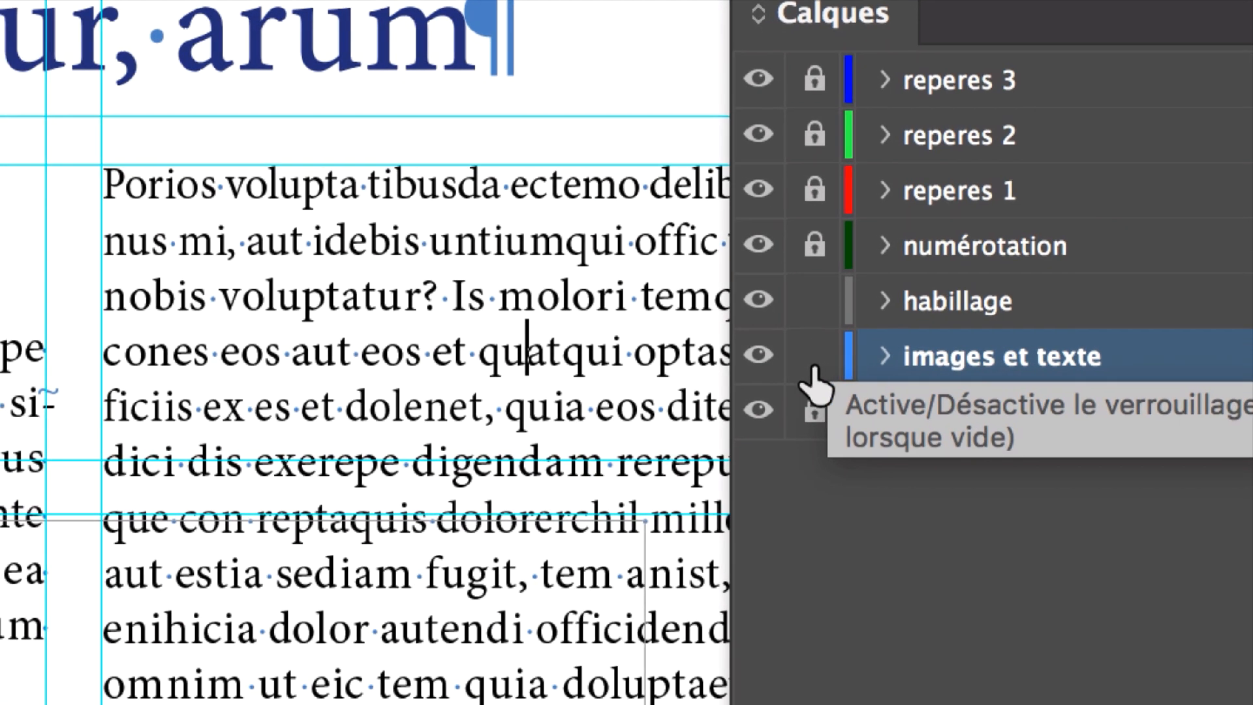
Lock the "images et texte" layer, unlock it and lock it again
left_click(820, 408)
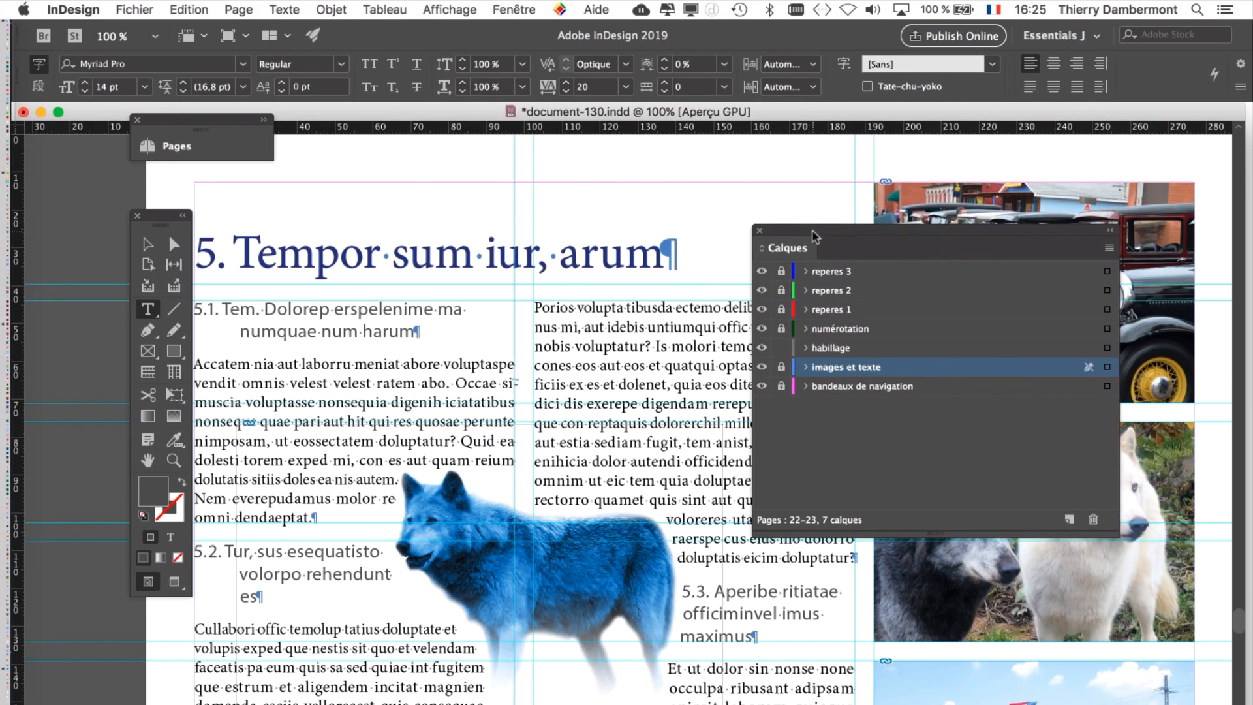
left_click_drag(816, 235, 787, 235)
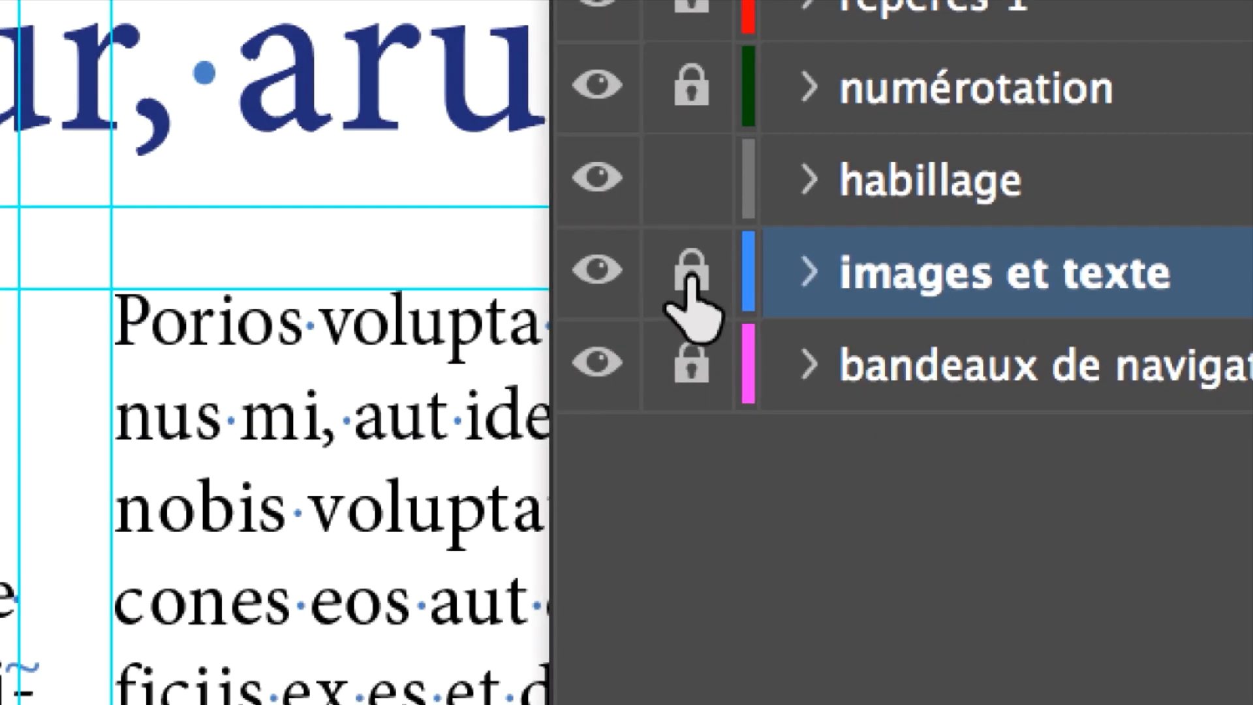
left_click(692, 277)
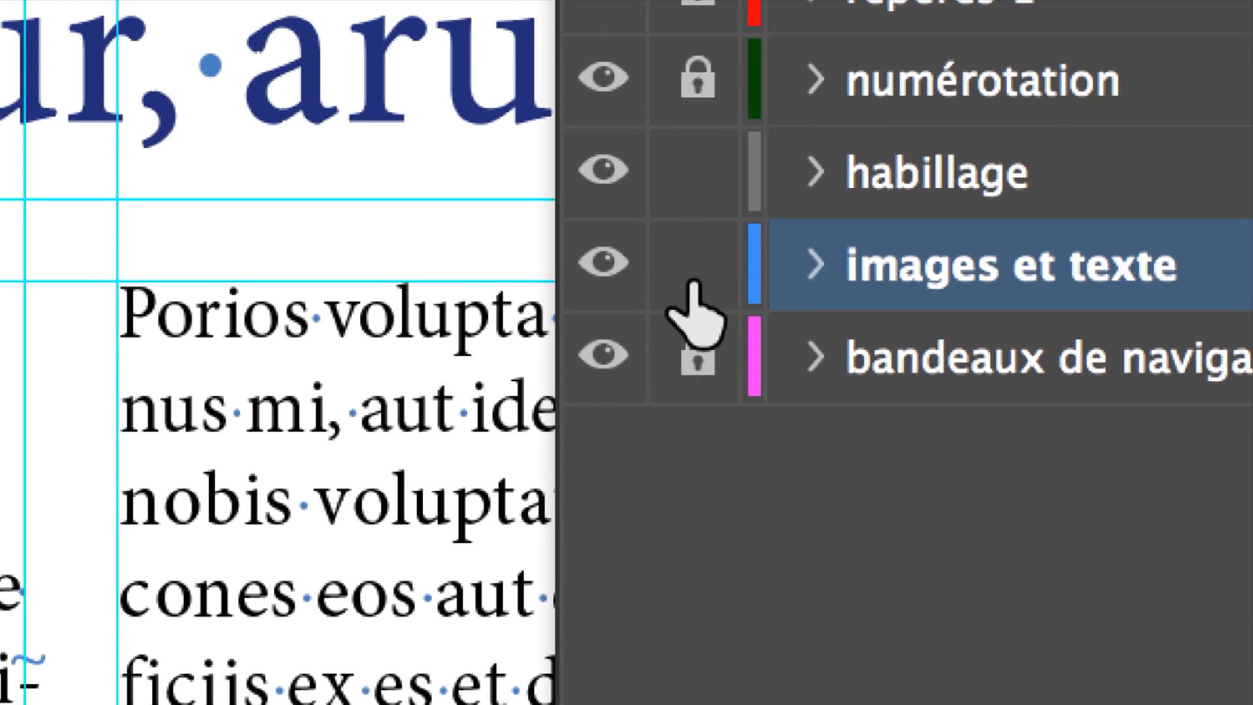
left_click(690, 278)
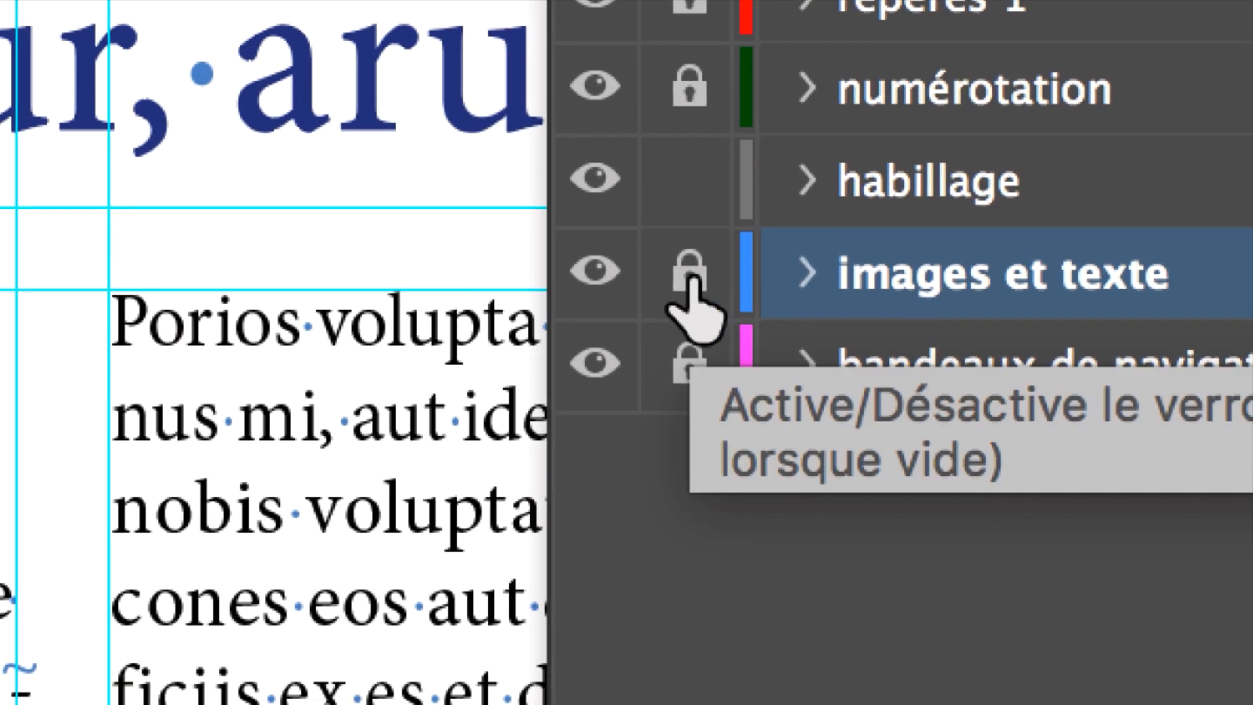
Lock every layer except "images et texte" and move the layers panel off the text columns onto the photos
left_click(458, 265, "alt")
left_click(692, 279, "alt")
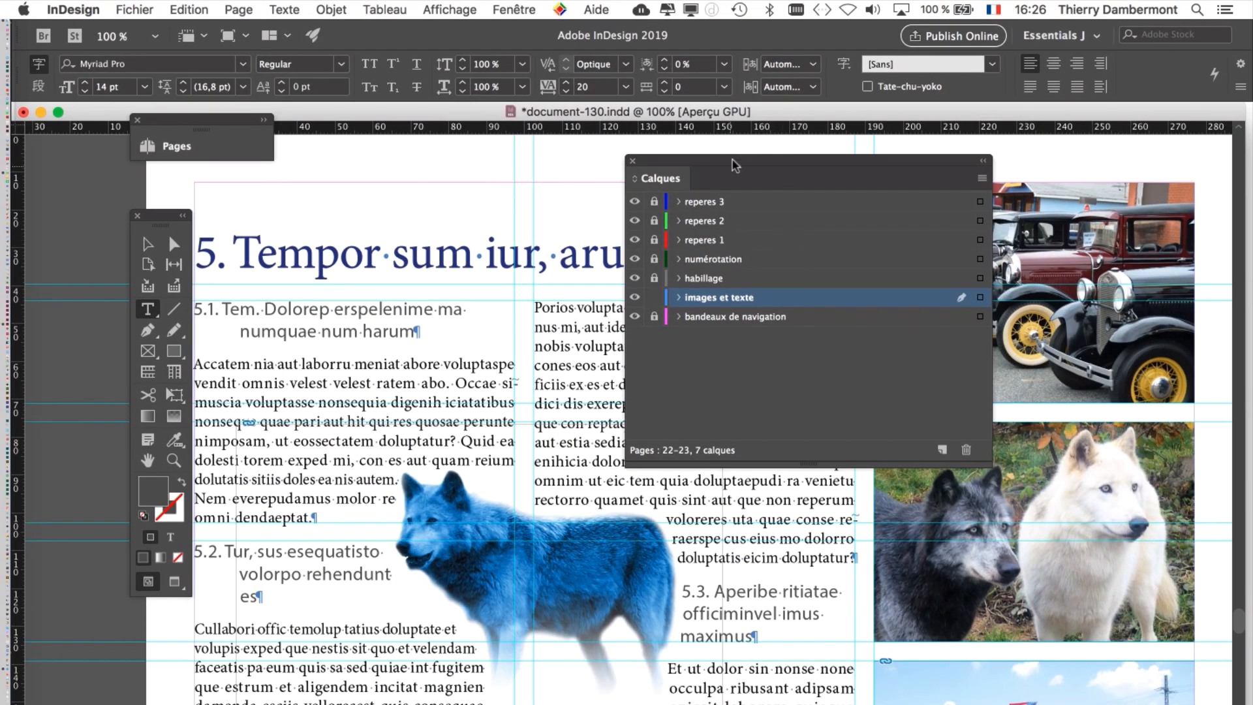
left_click_drag(730, 163, 451, 415)
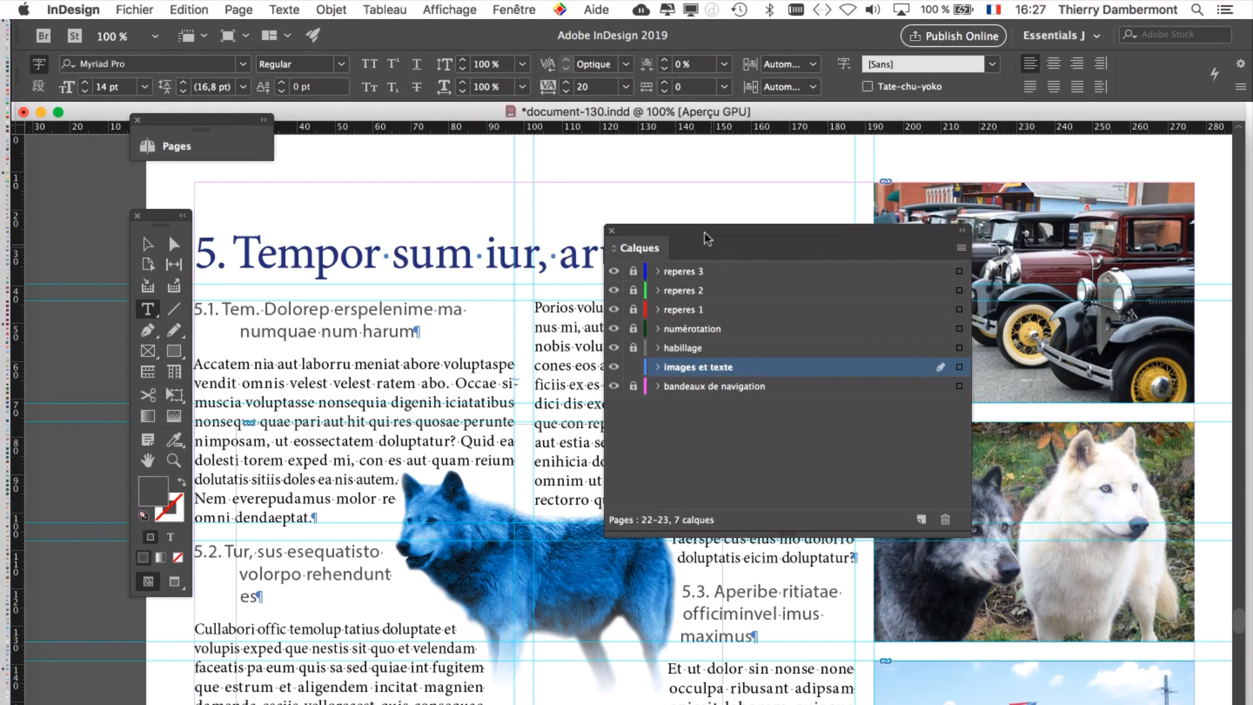
left_click_drag(705, 238, 986, 259)
Expand the Pages panel, go to page 18 of spread 18-19 and collapse the panel again
left_click(514, 9)
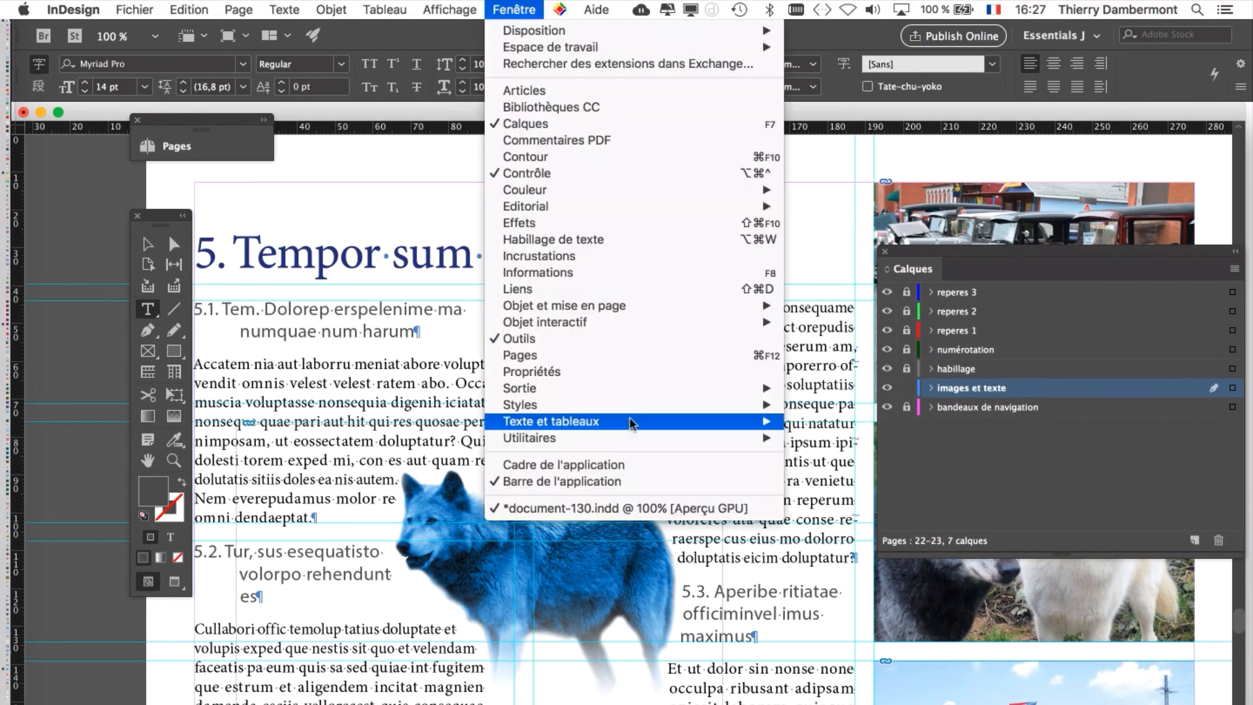
left_click(193, 126)
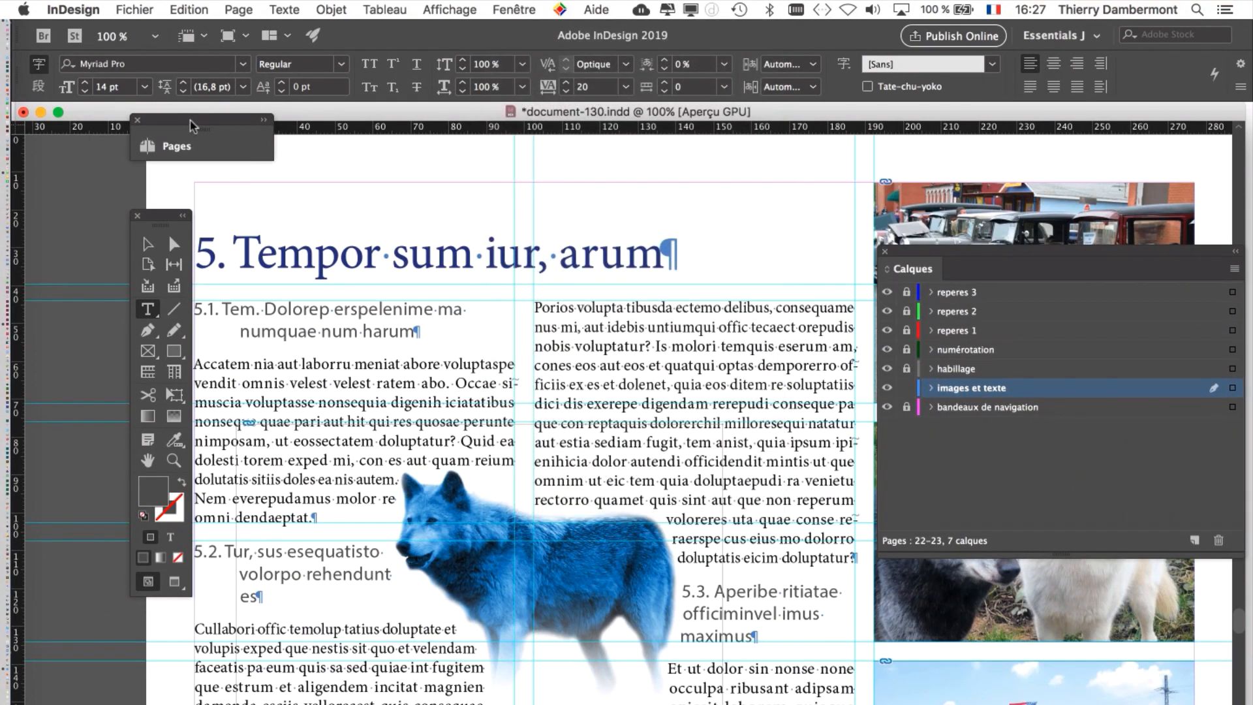
double_click(196, 122)
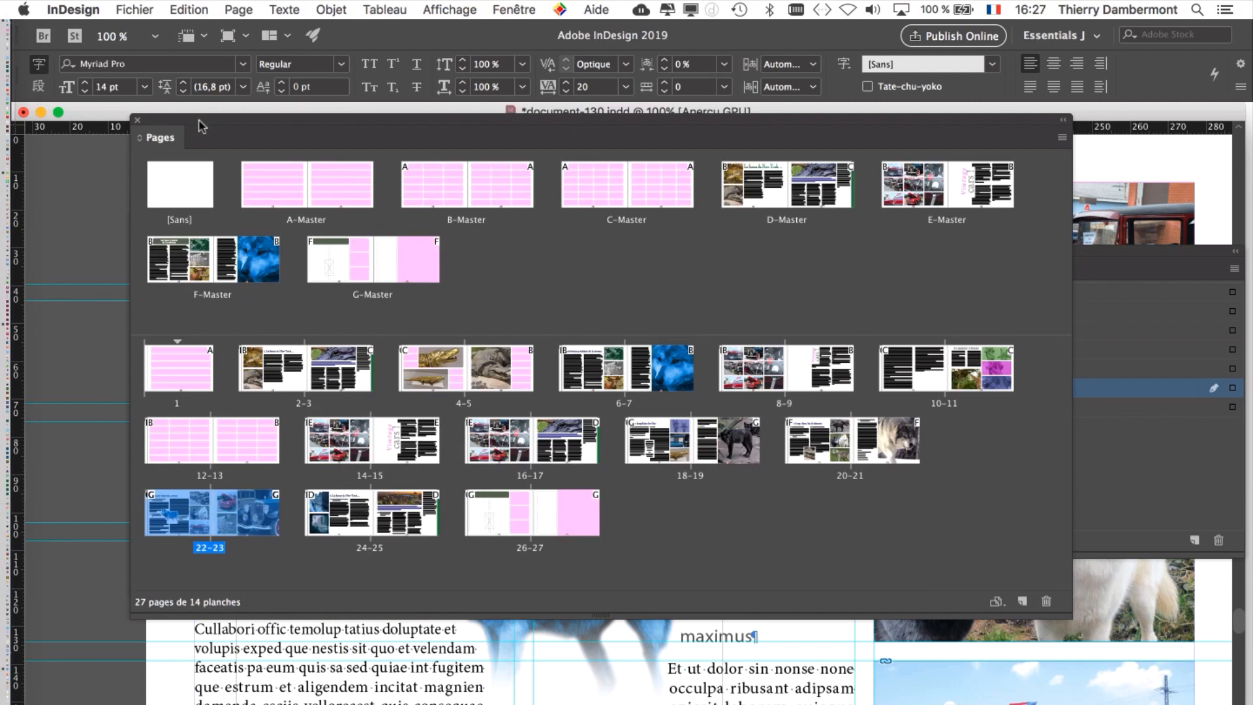
left_click(688, 542)
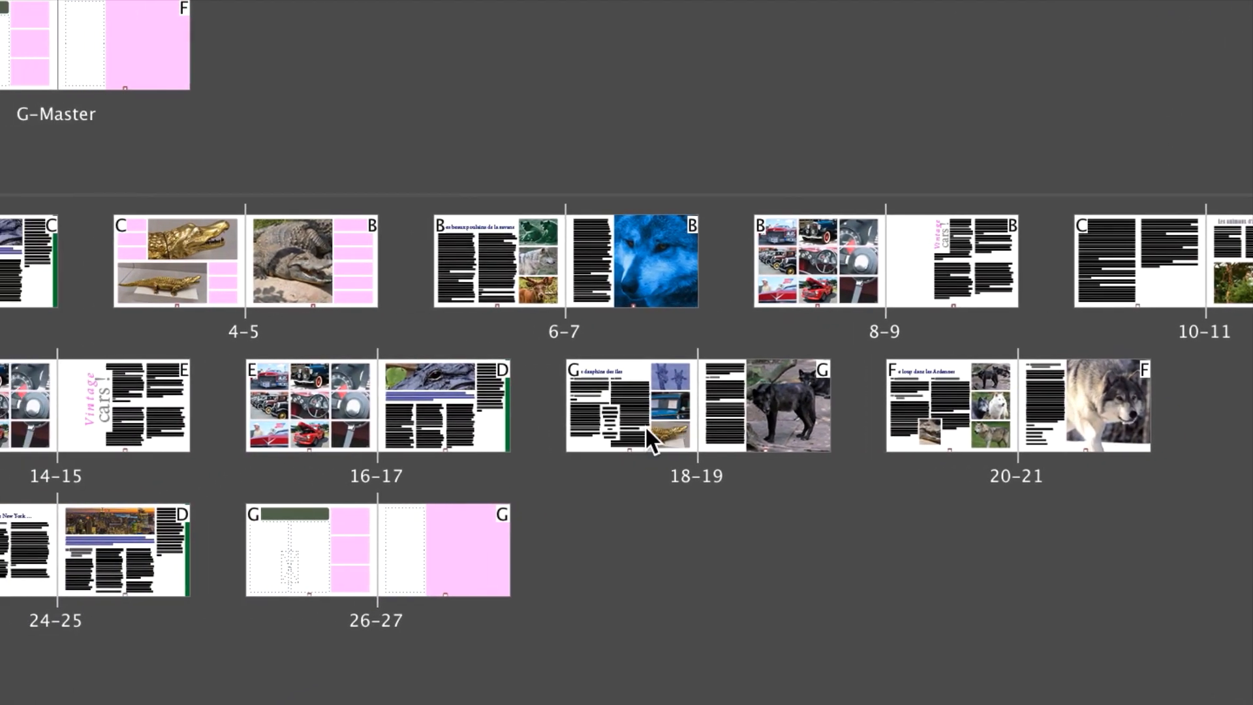
left_click(627, 420)
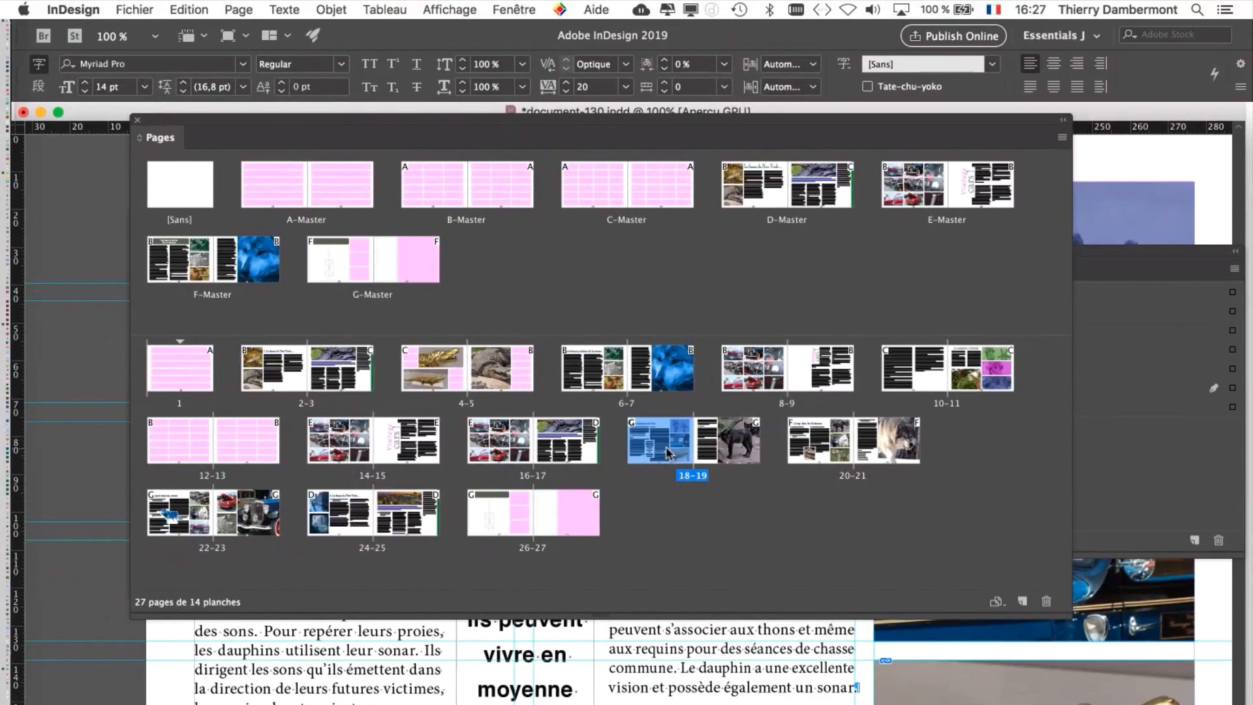
double_click(241, 120)
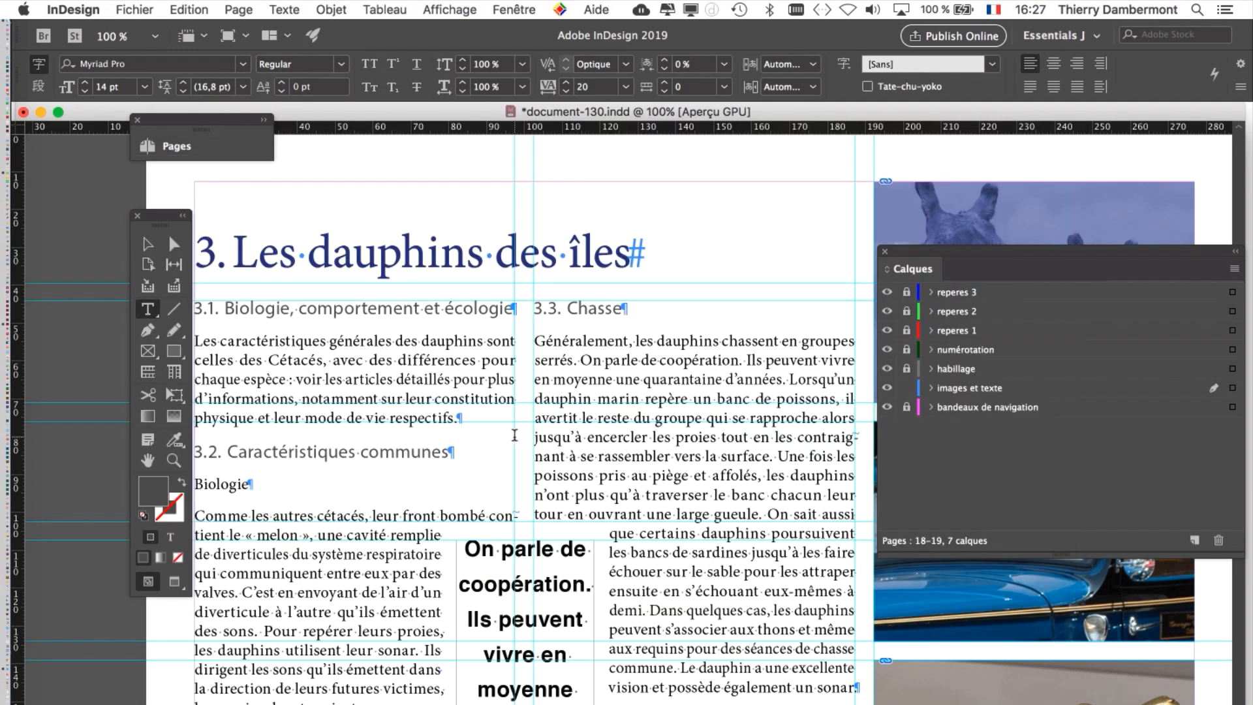
Switch page 18 to the preview screen mode and zoom out to 75%
scroll(515, 438, "down", 3)
left_click(172, 584)
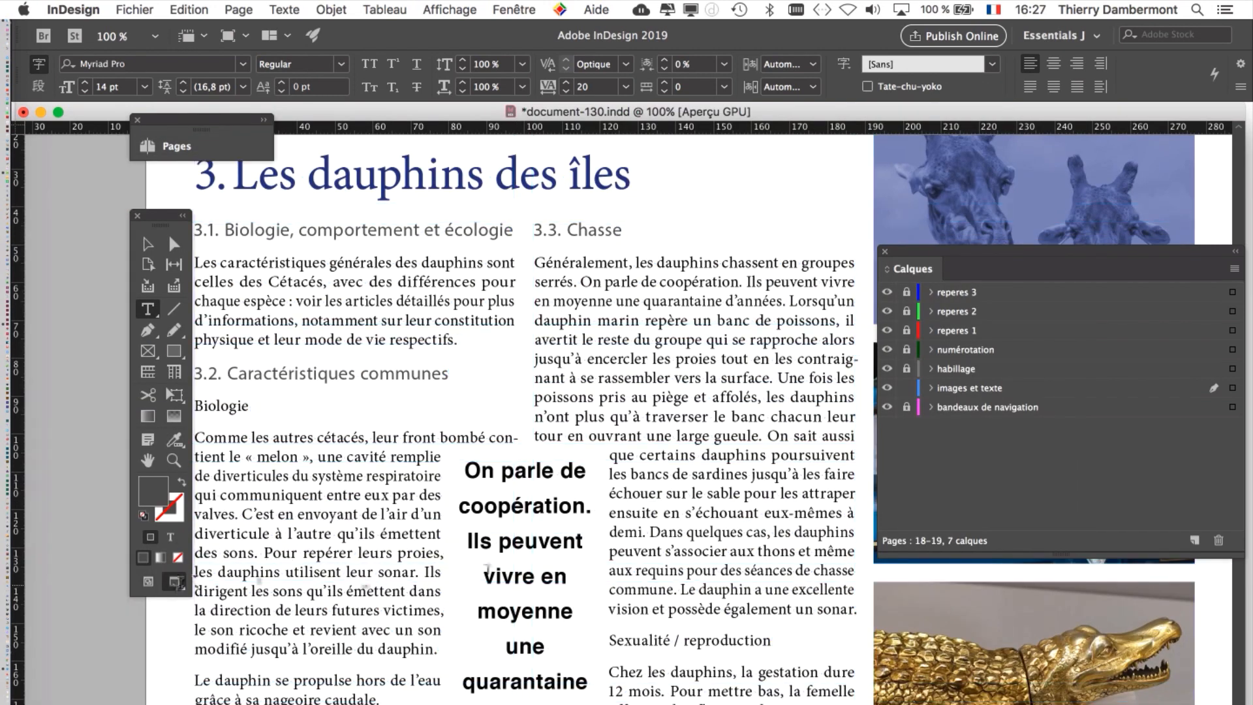
key("super+minus")
scroll(653, 555, "down", 2)
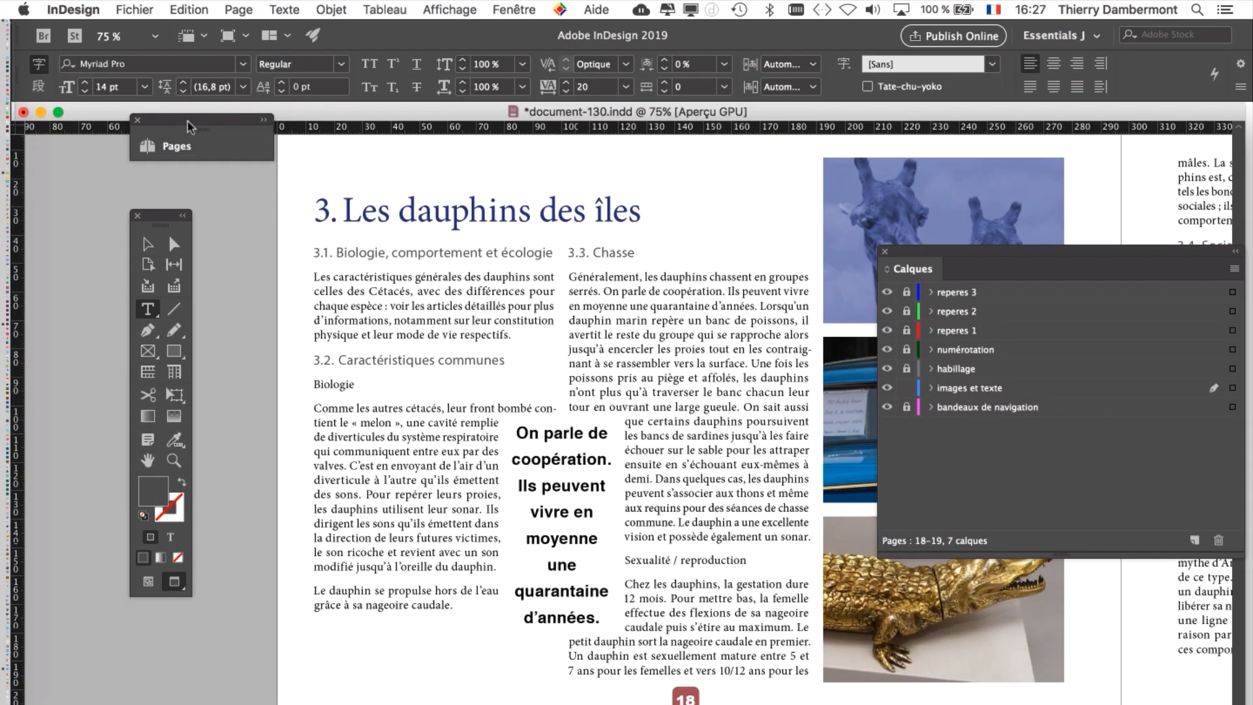
Expand the Pages panel, go to page 22 of spread 22-23, collapse the panel and move it to the pasteboard above the tools
left_click(163, 145)
left_click(1107, 265)
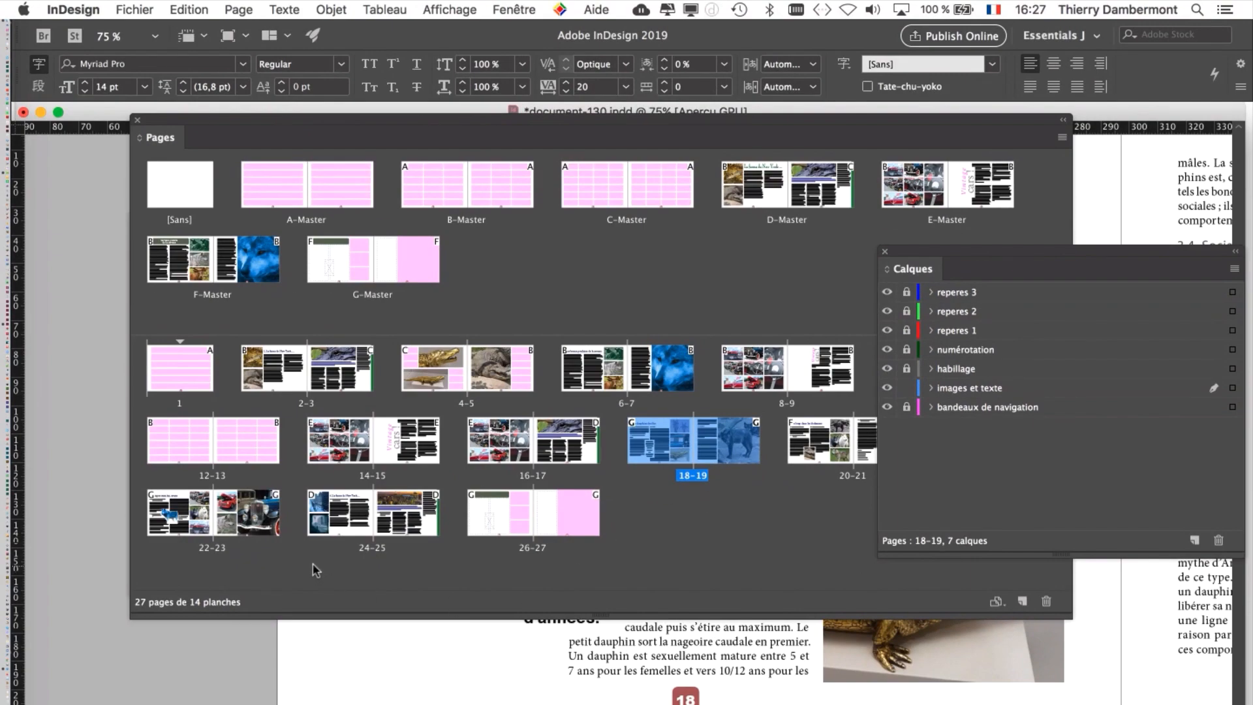
left_click(311, 563)
double_click(171, 519)
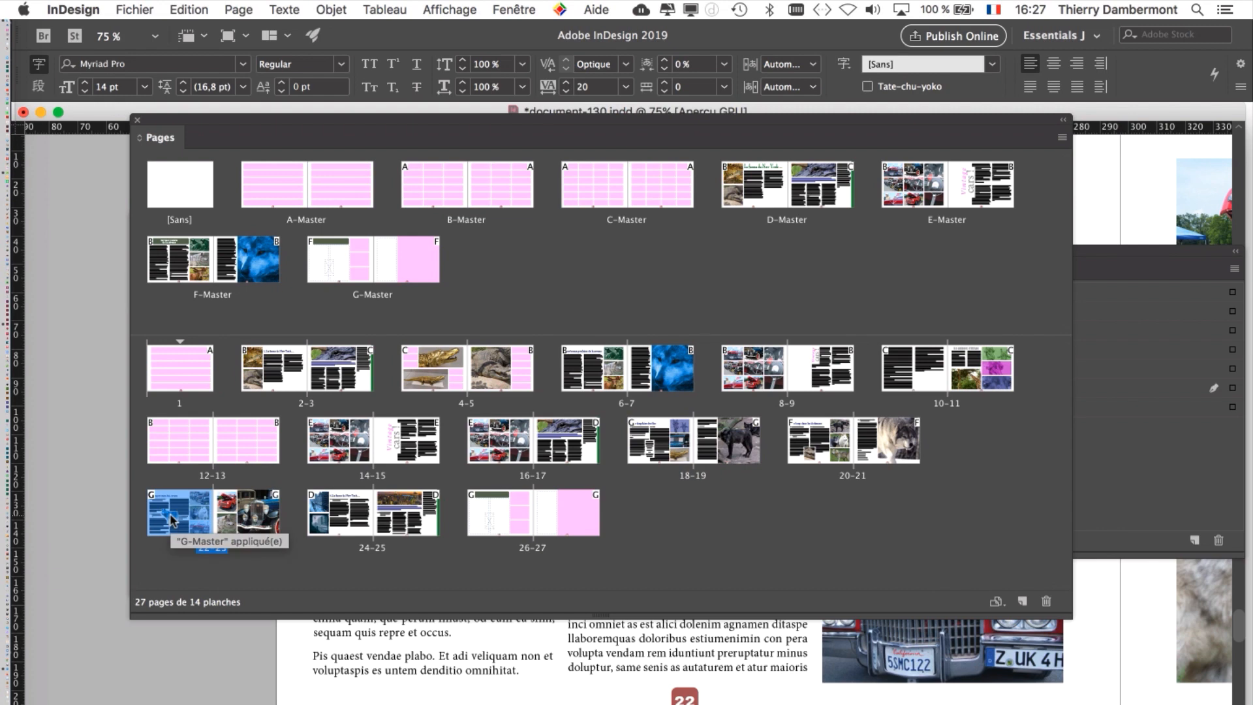
double_click(179, 124)
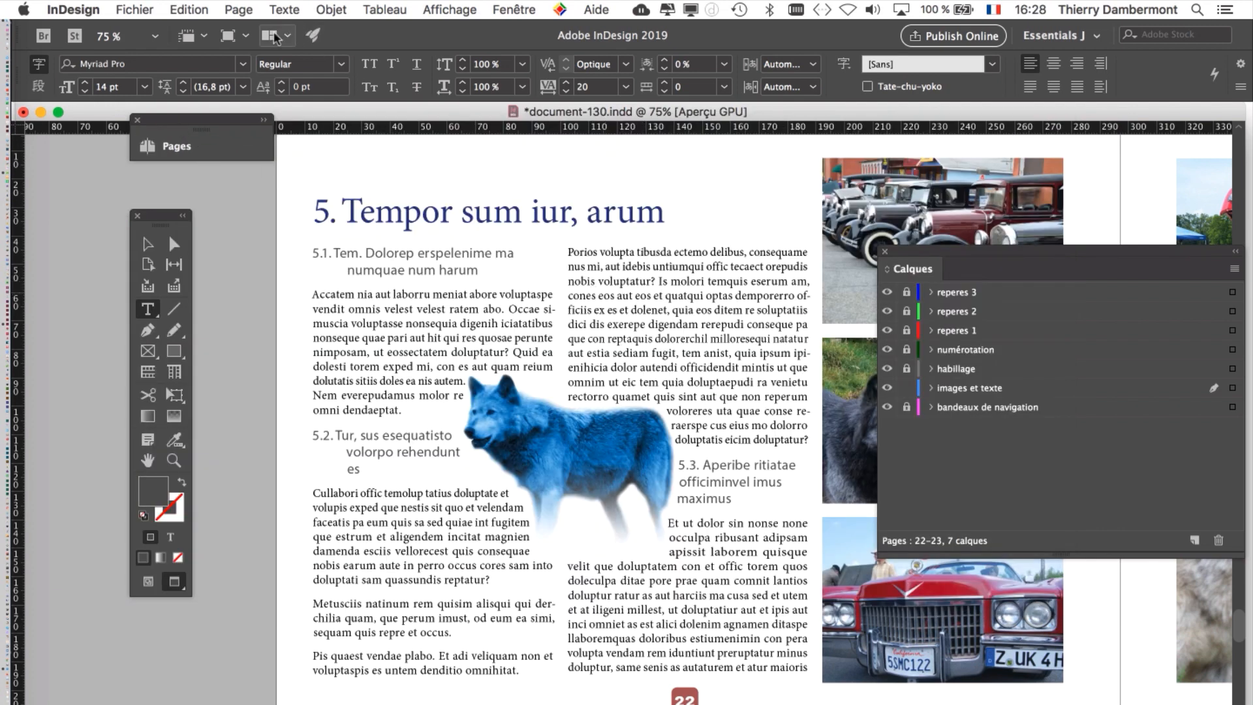
left_click_drag(247, 121, 188, 150)
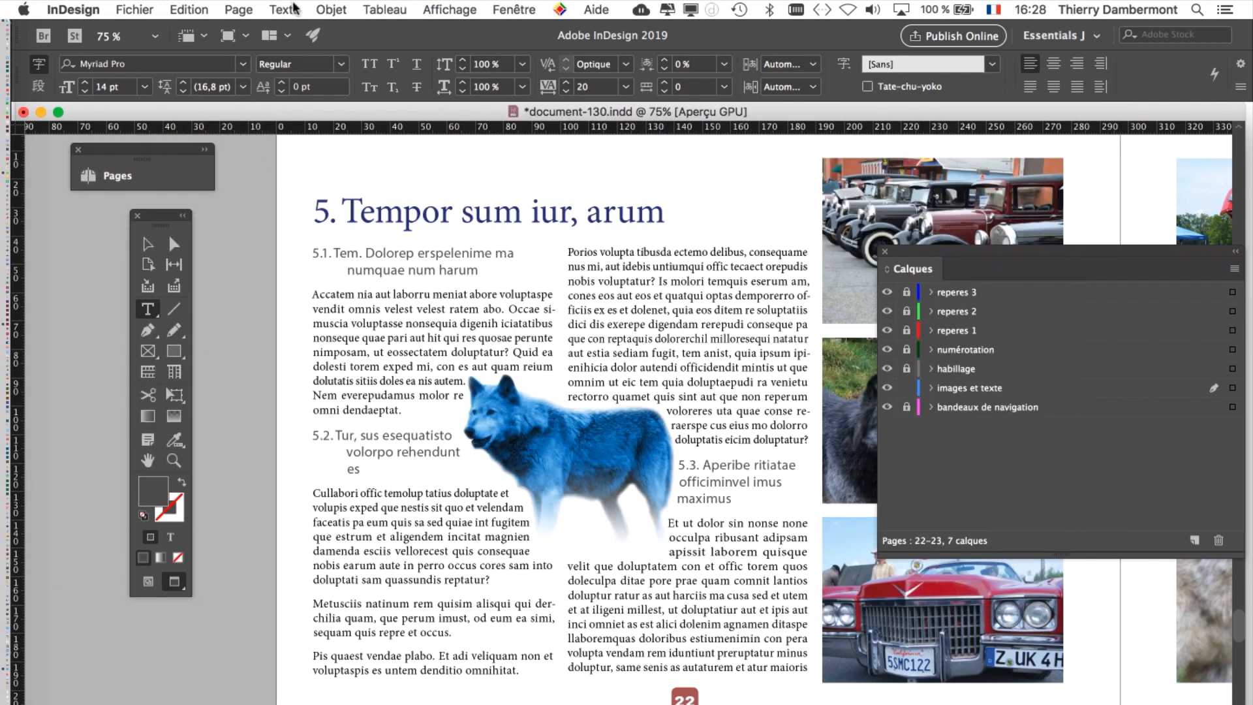
Show the paragraph styles panel and place it over the first text column beneath the chapter 5 heading
left_click(287, 10)
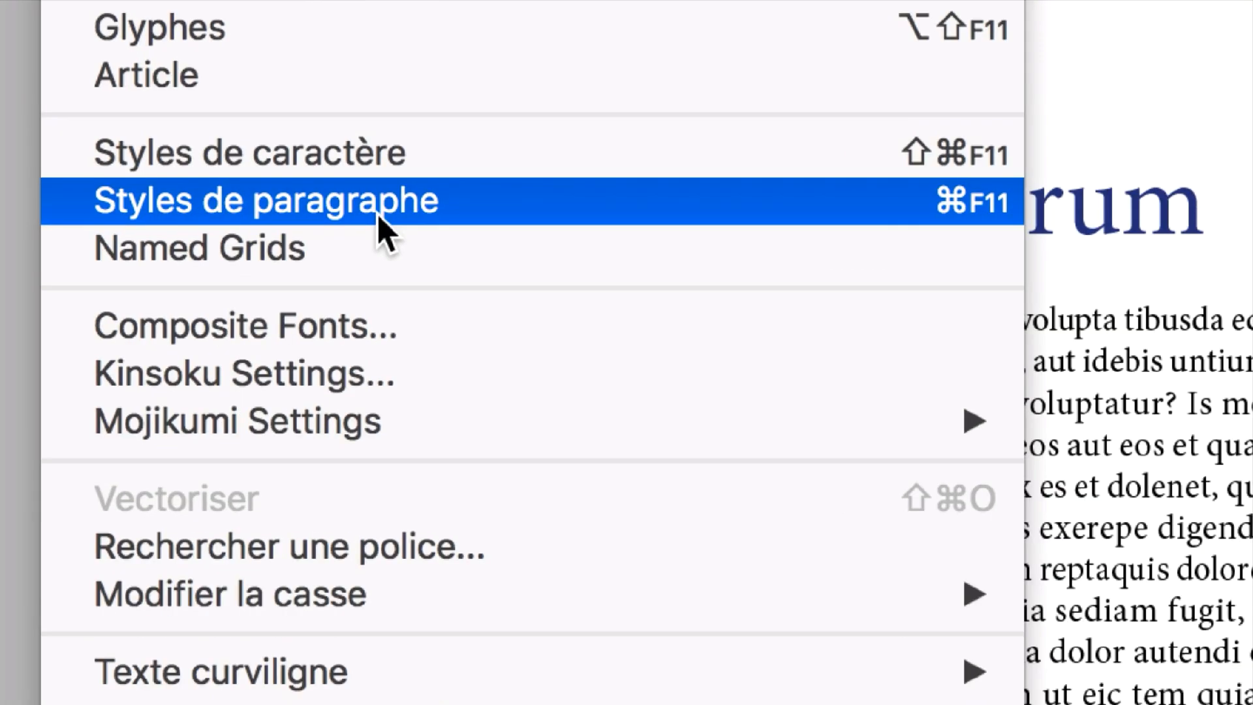
left_click(376, 210)
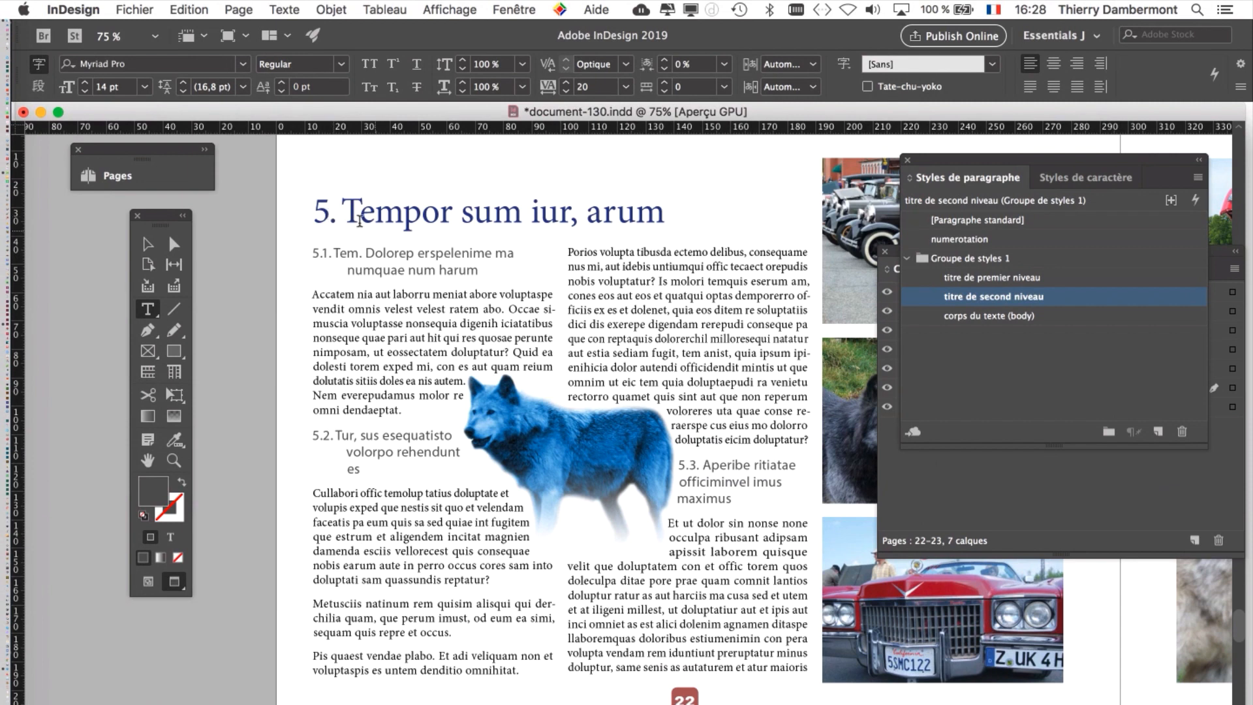
left_click_drag(1020, 169, 356, 280)
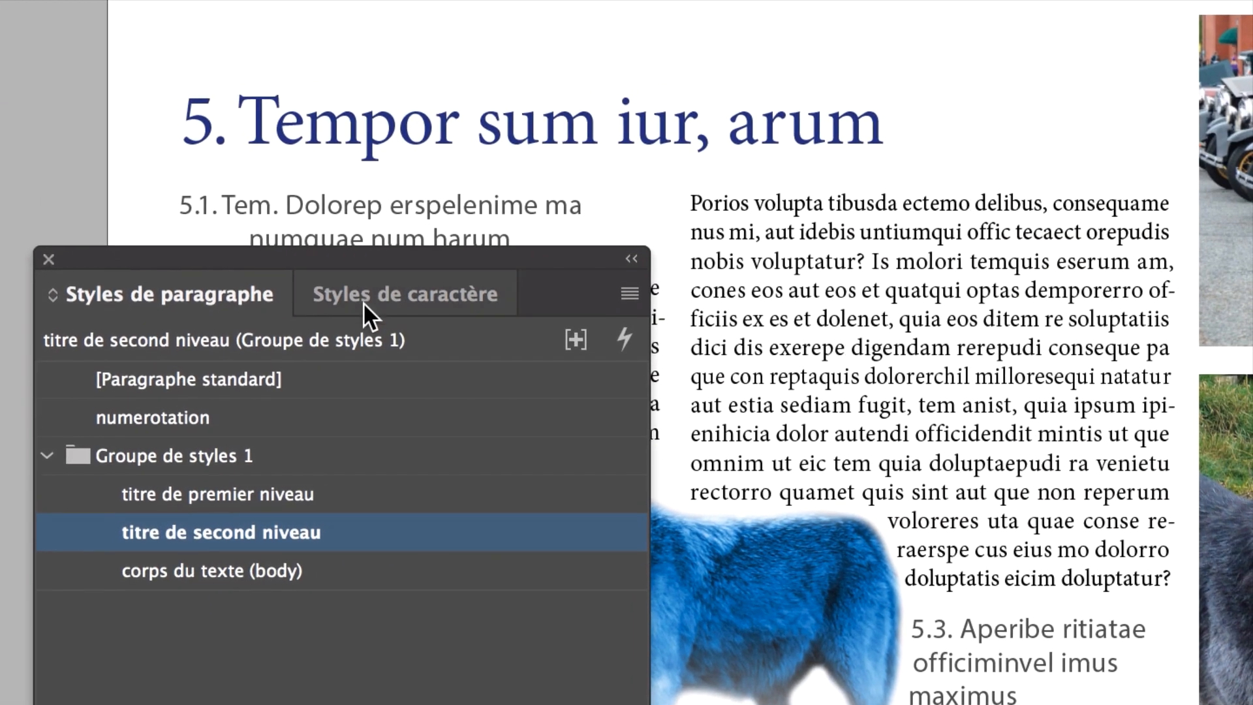
Compare the paragraph styles list with the character styles list, alternating between the two and ending on paragraph styles
left_click(529, 286)
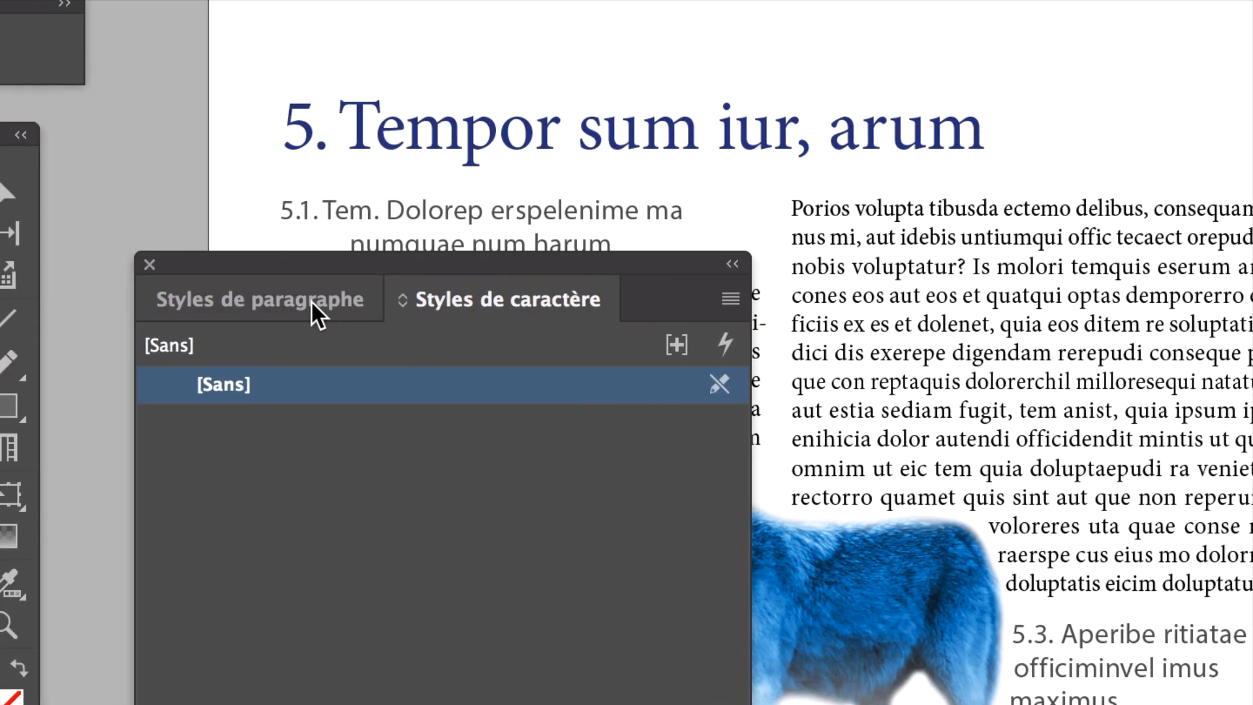
left_click(190, 300)
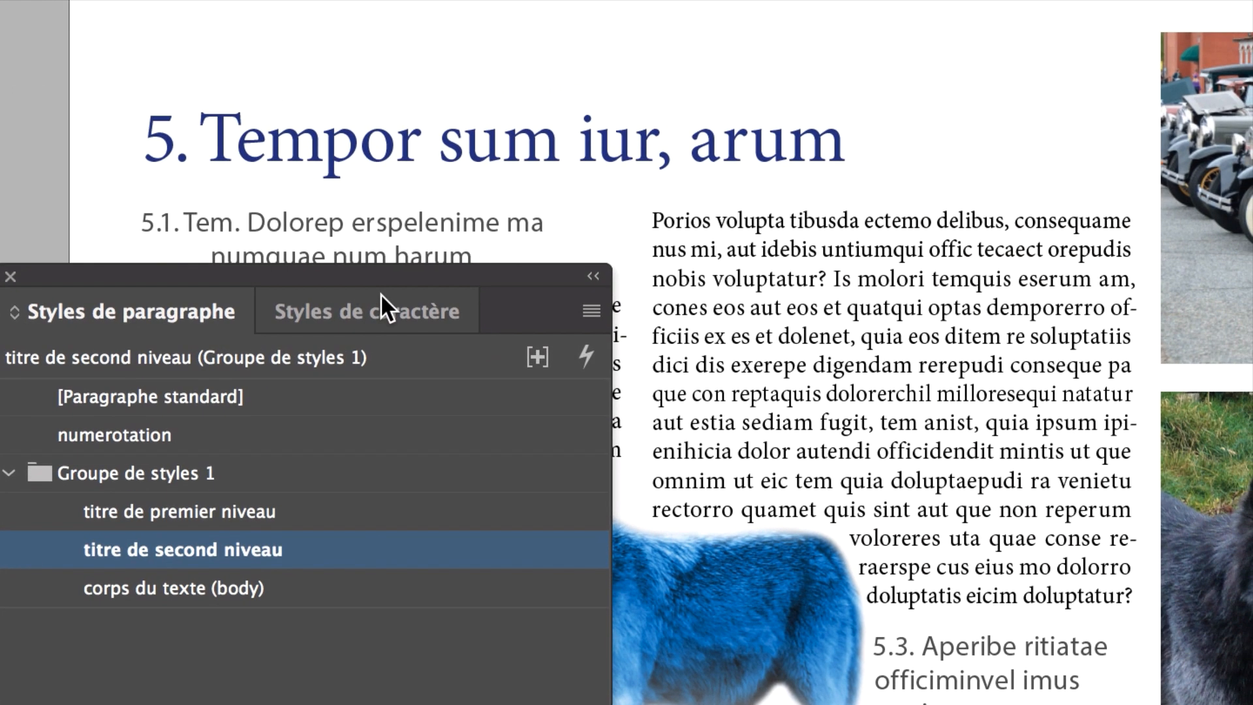
left_click(519, 301)
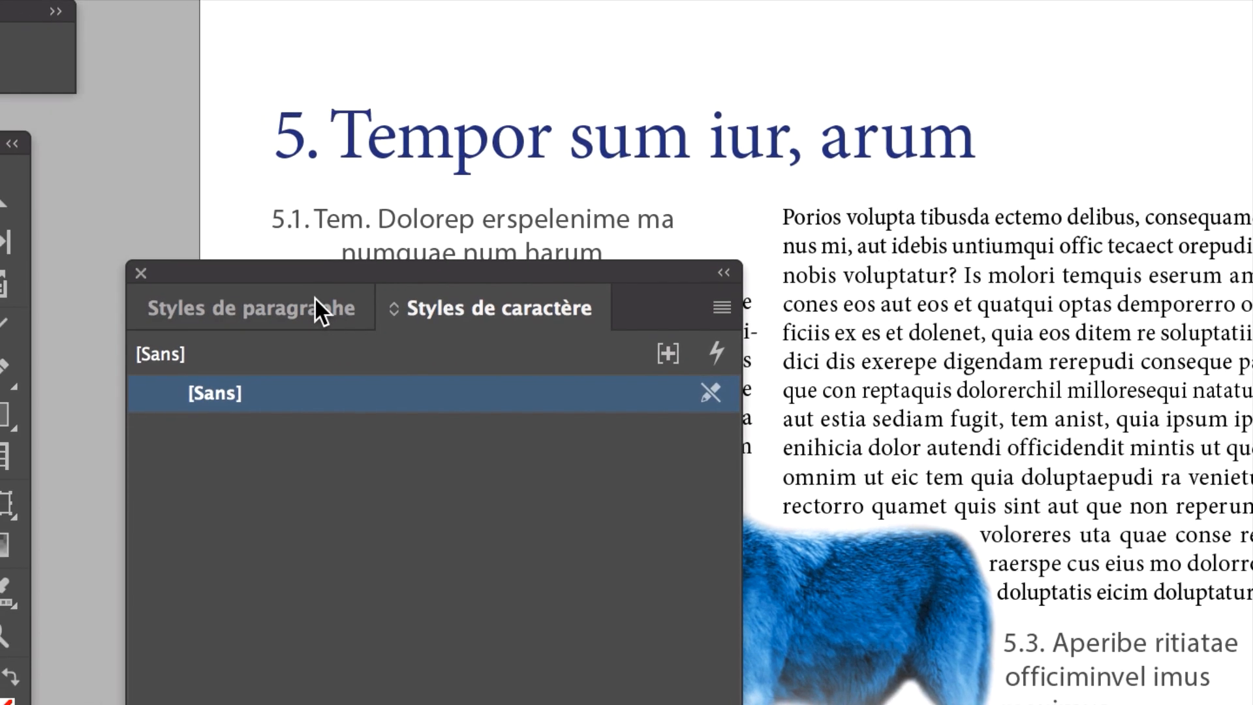
left_click(181, 301)
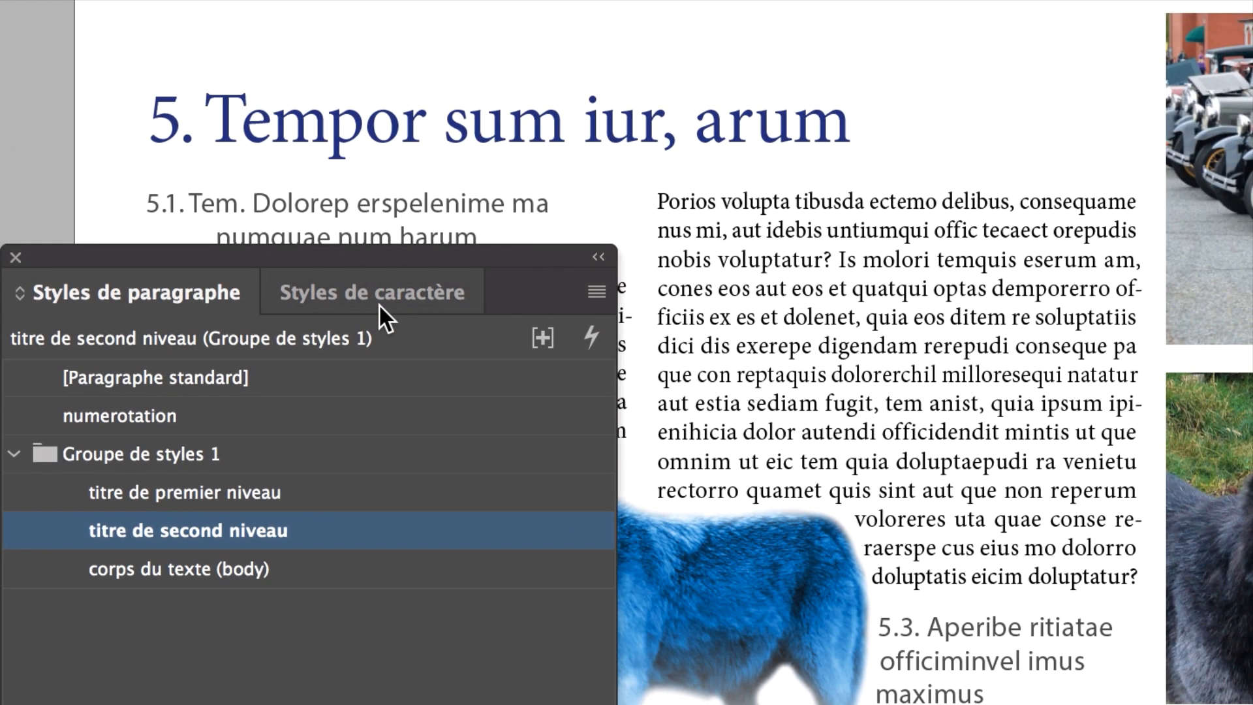
left_click(515, 301)
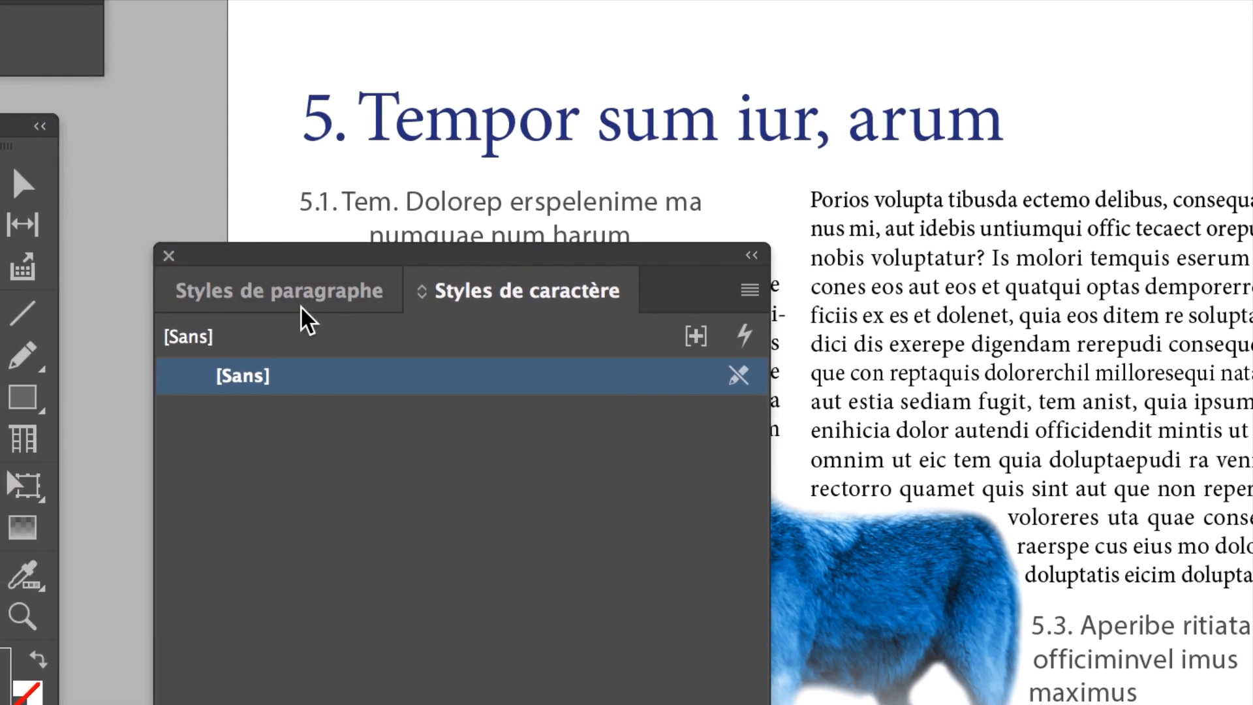
left_click(140, 302)
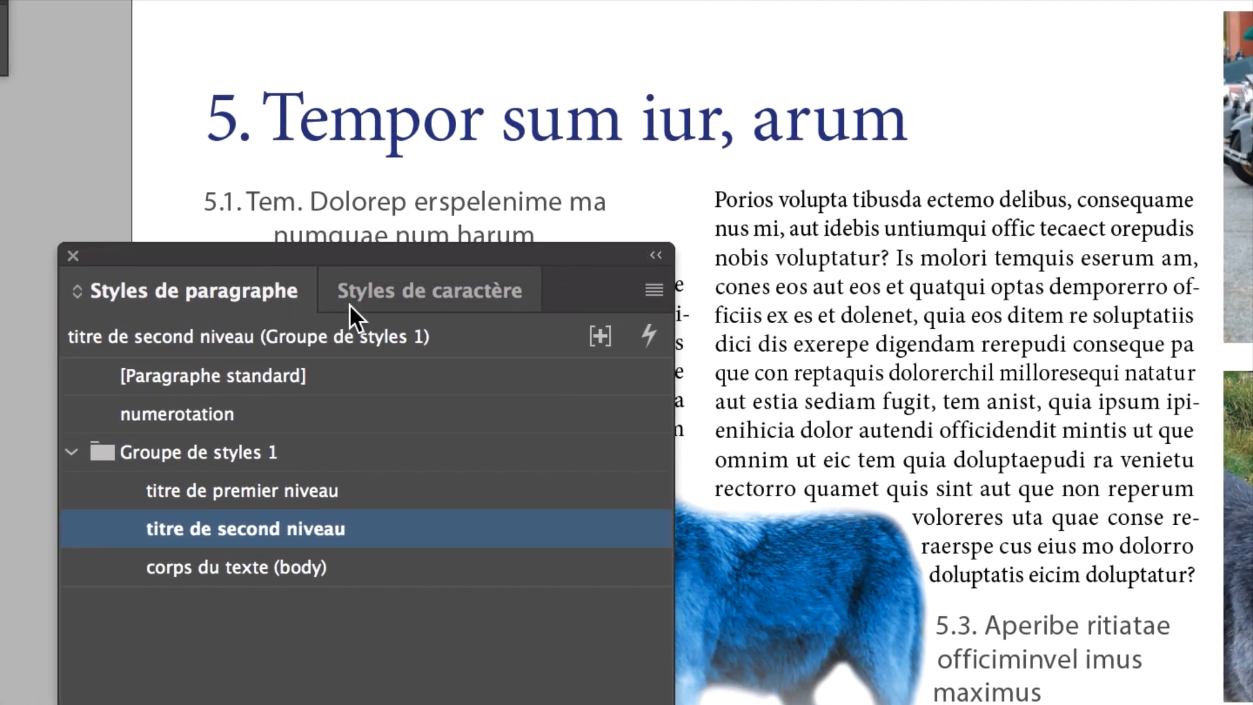
left_click(483, 305)
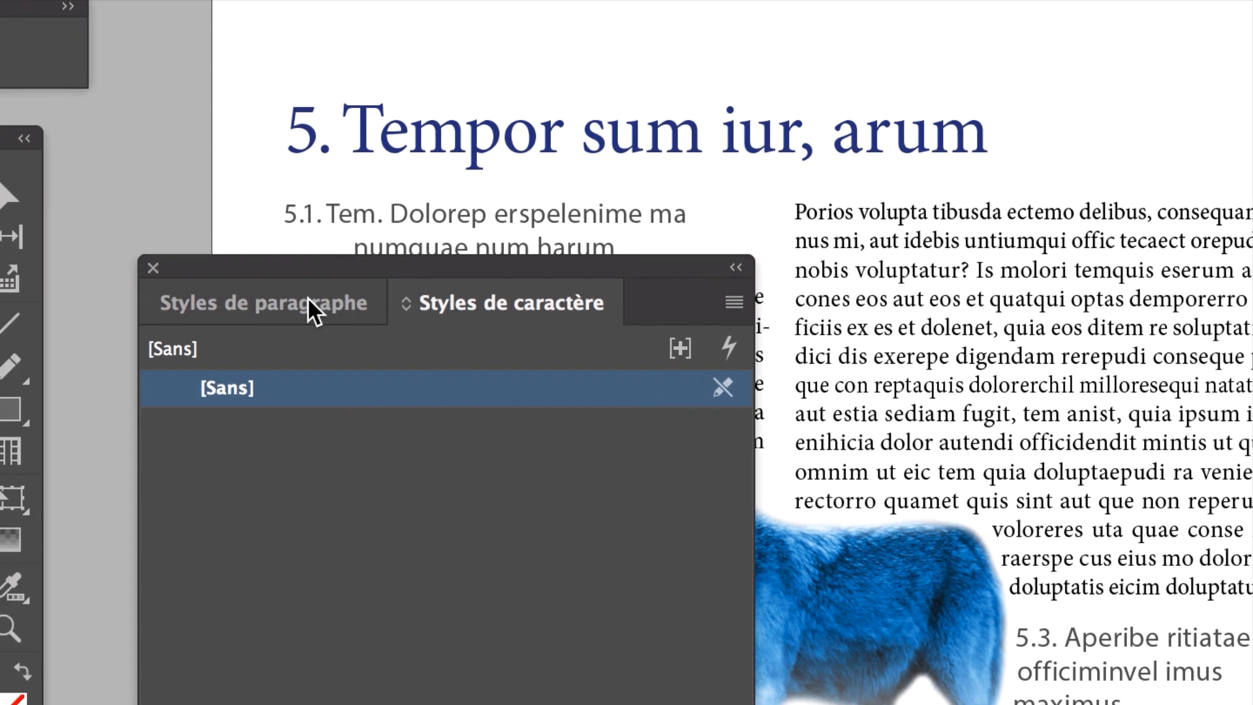
left_click(207, 285)
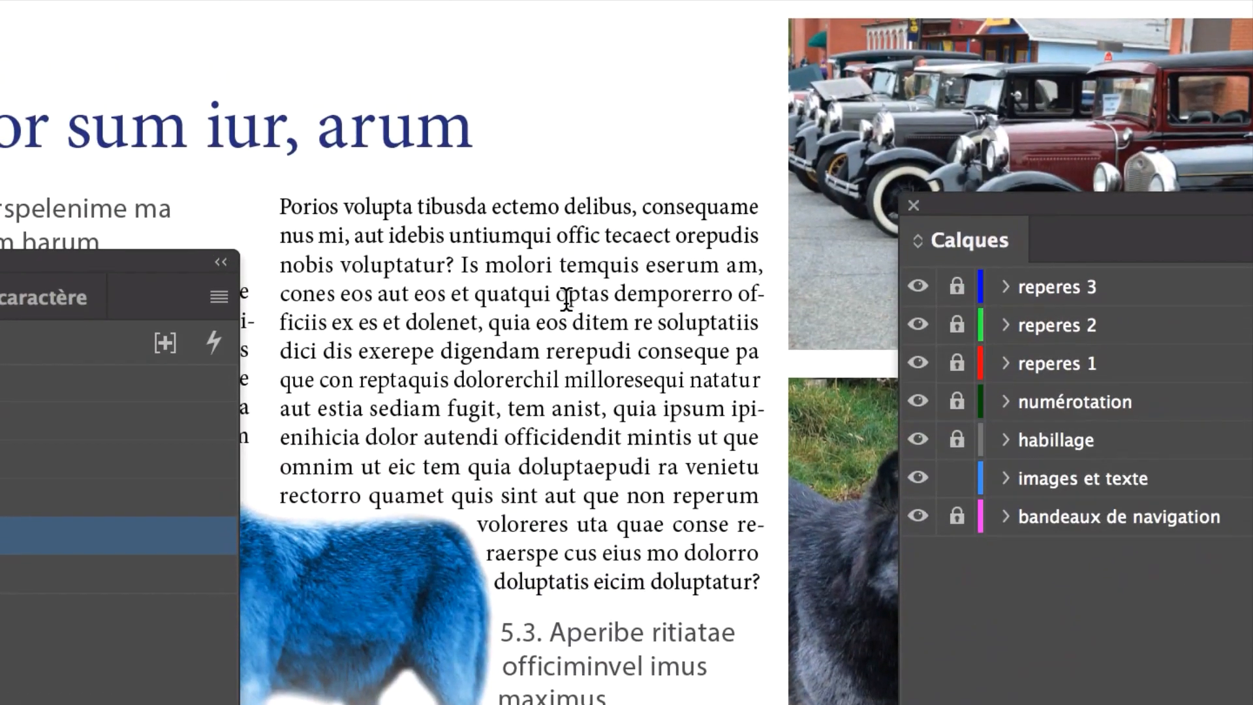
Place the text cursor in the first body paragraph under heading 5.1 and move the styles panel away onto the photos
left_click(1016, 112)
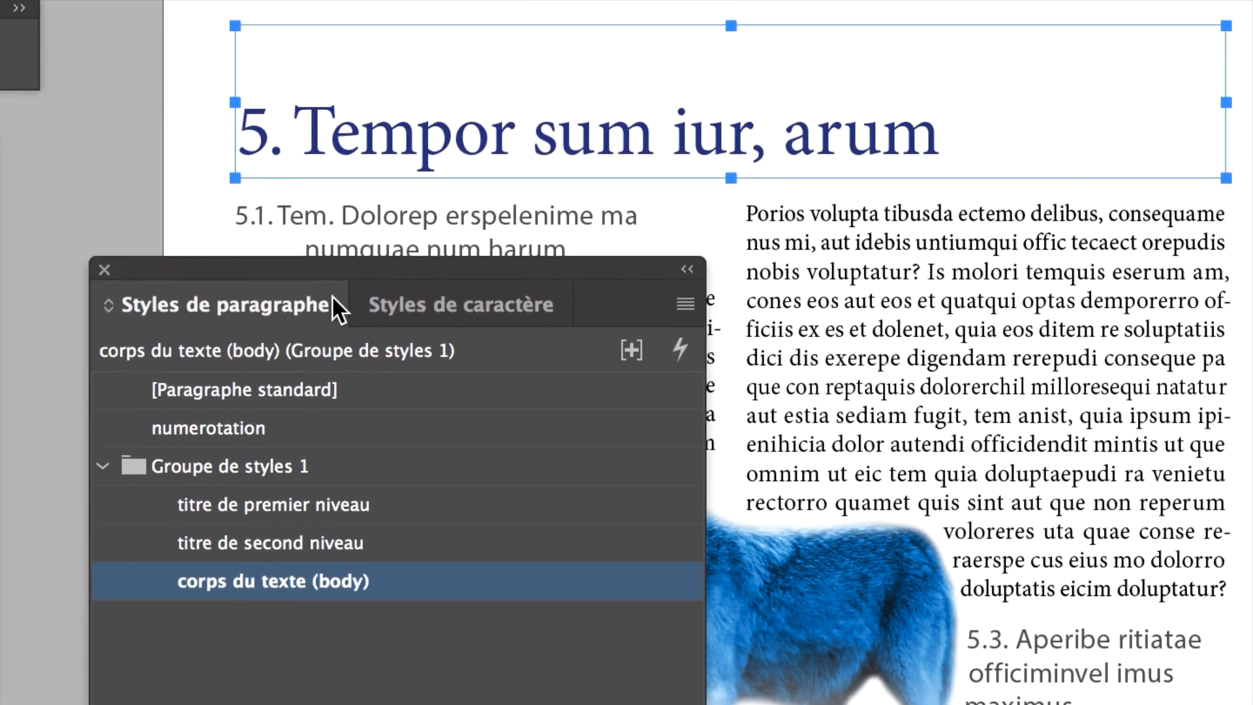
left_click_drag(331, 267, 1191, 210)
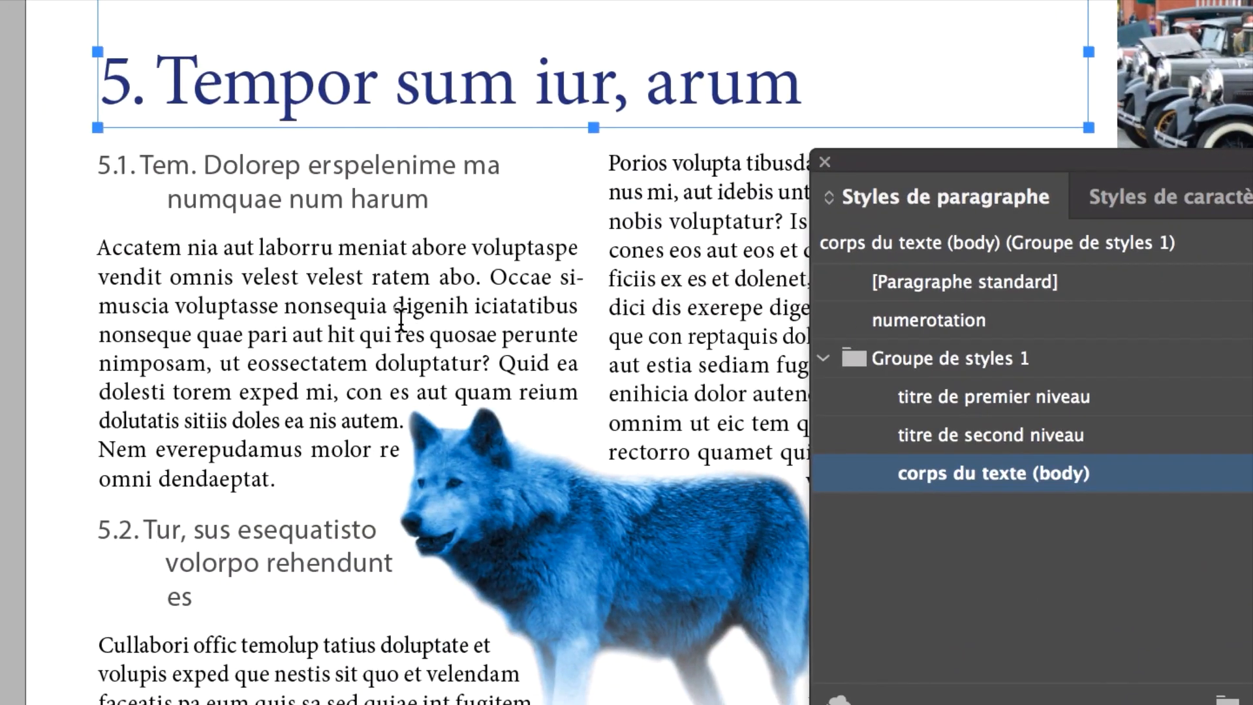
left_click(402, 322)
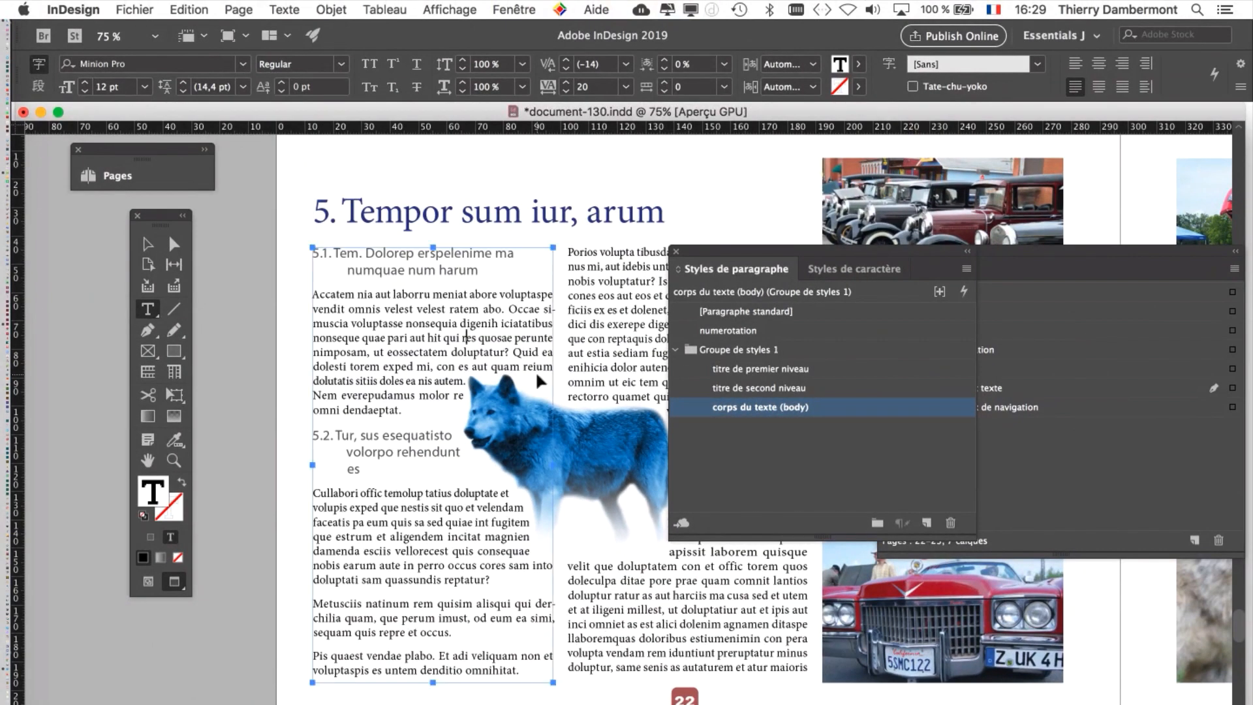
left_click_drag(830, 255, 935, 181)
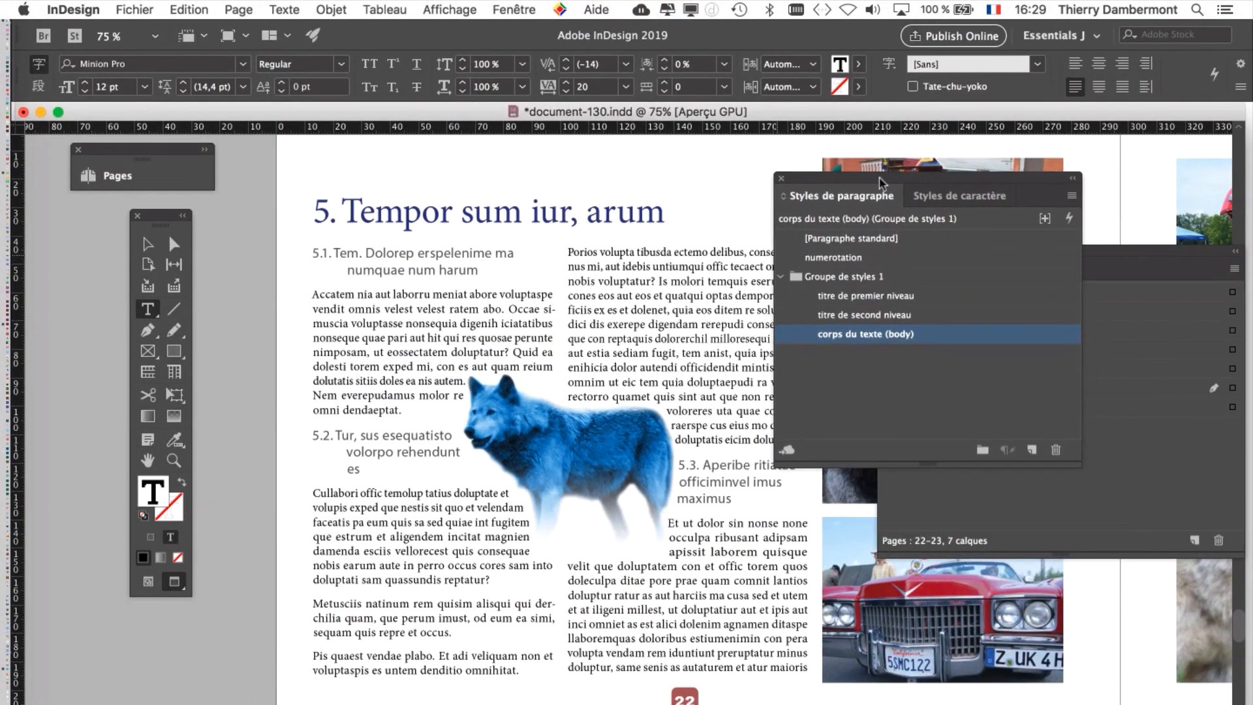
With no frame selected, open the options of the "corps du texte (body)" paragraph style and move the dialog off the first column
left_click(148, 247)
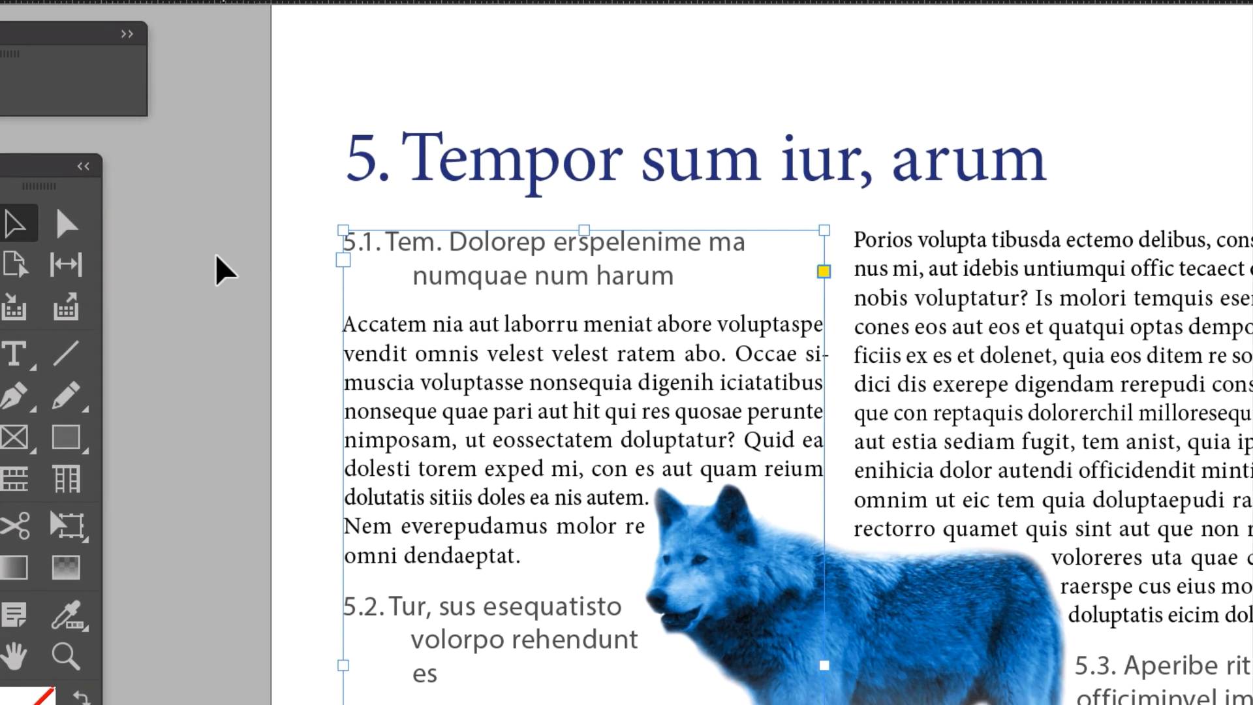
left_click(214, 252)
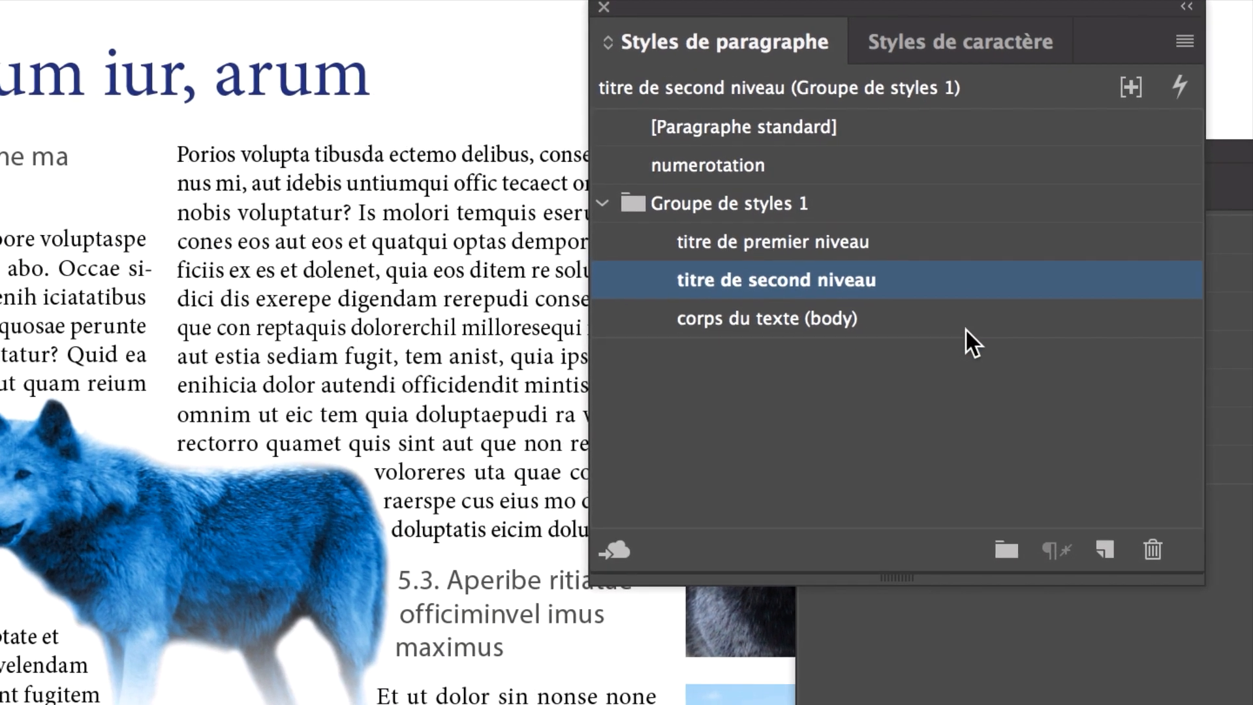
left_click(966, 329)
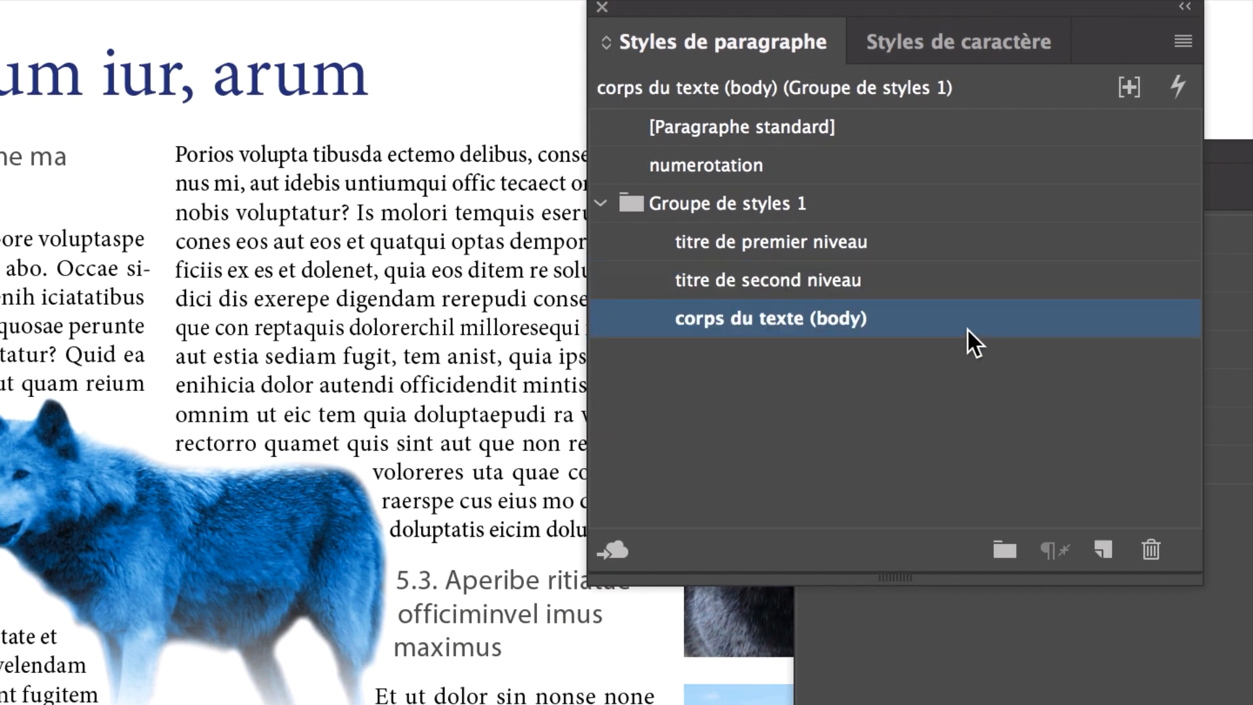
right_click(968, 328)
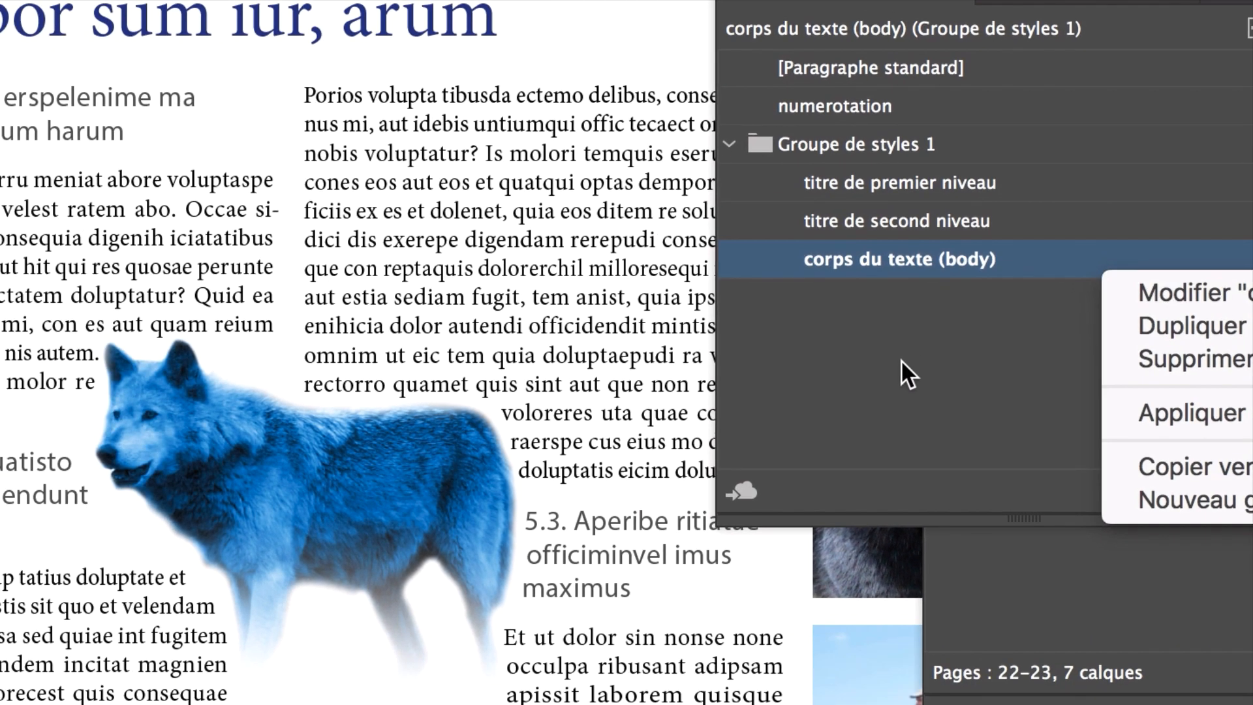
left_click(772, 429)
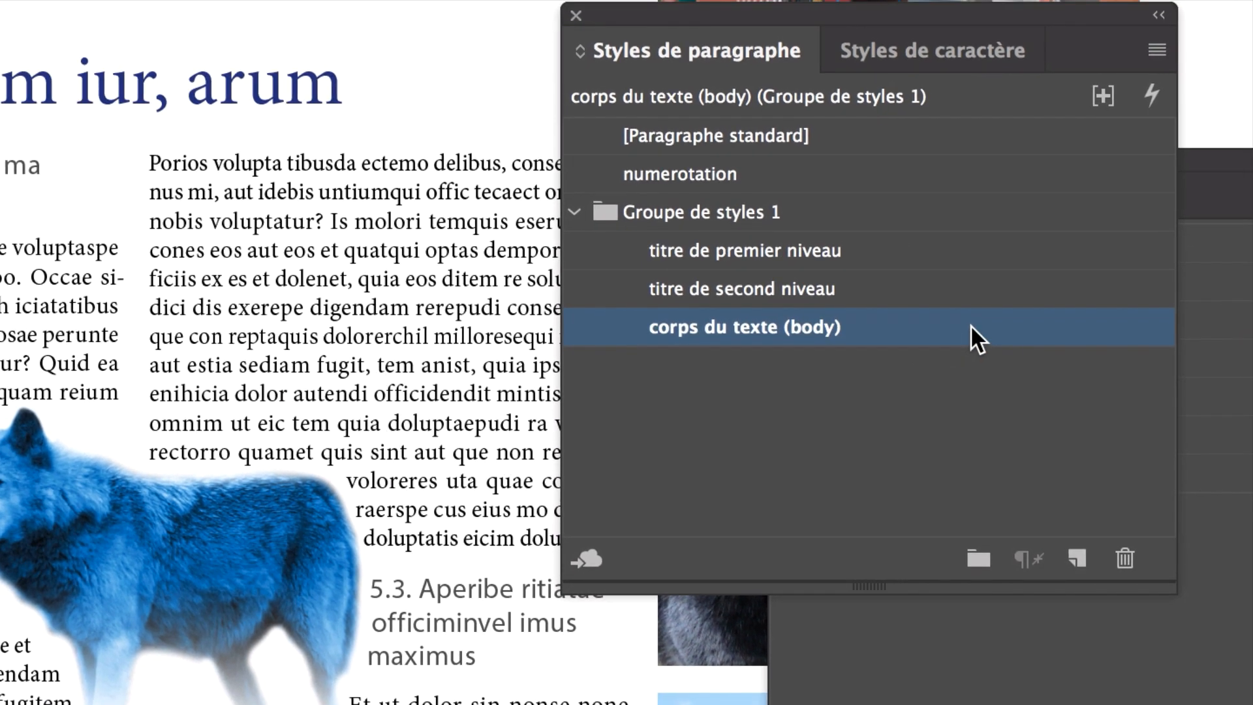
double_click(968, 335)
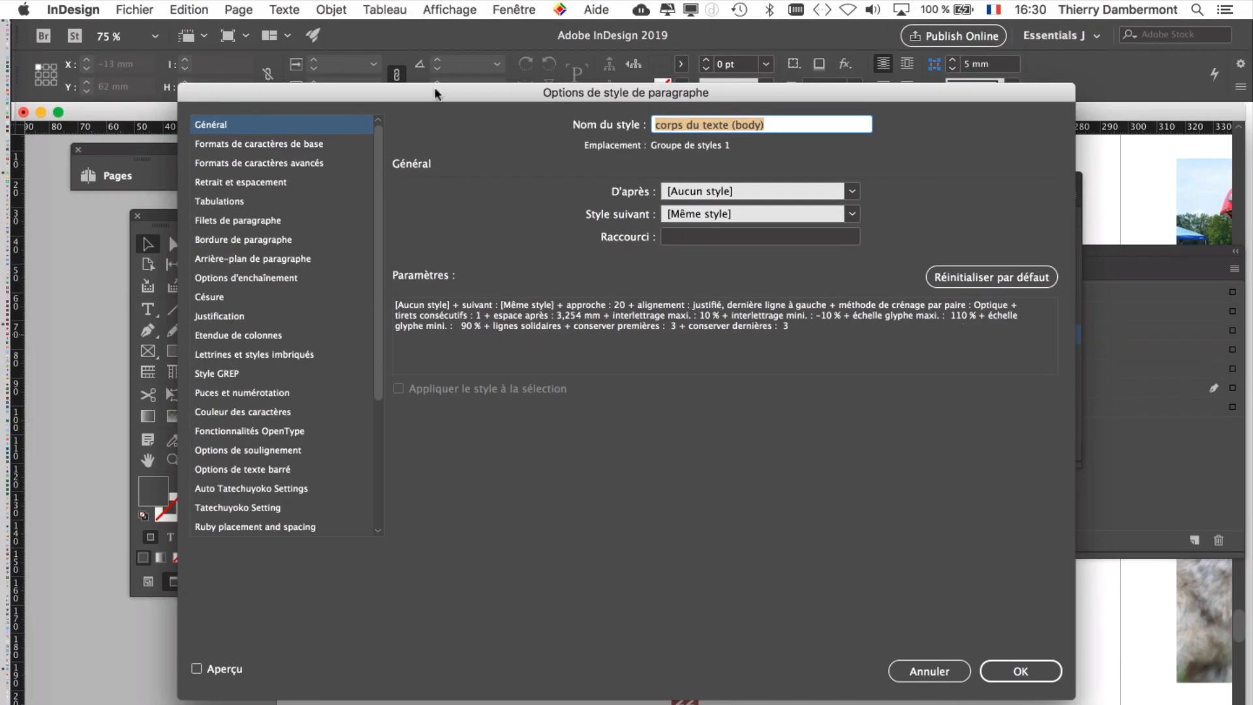
left_click_drag(390, 107, 754, 62)
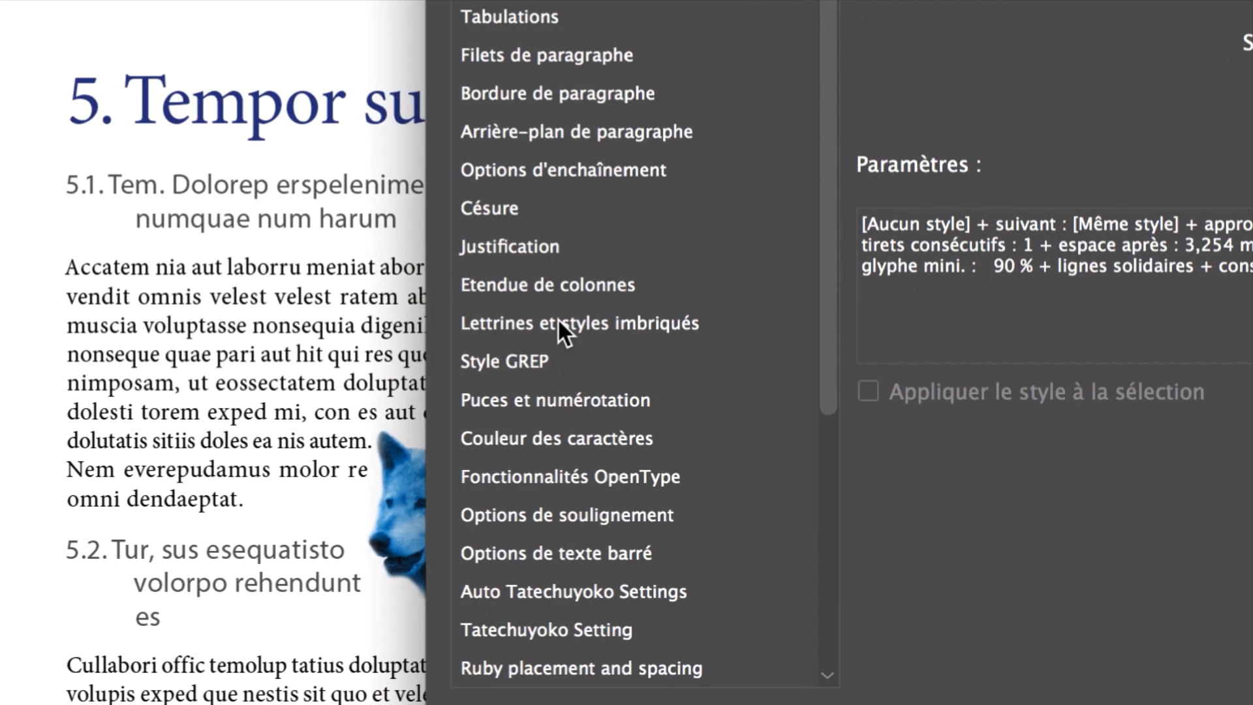
In the style's drop cap and nested style settings, set the drop cap to 1 line and 1 character
left_click(560, 322)
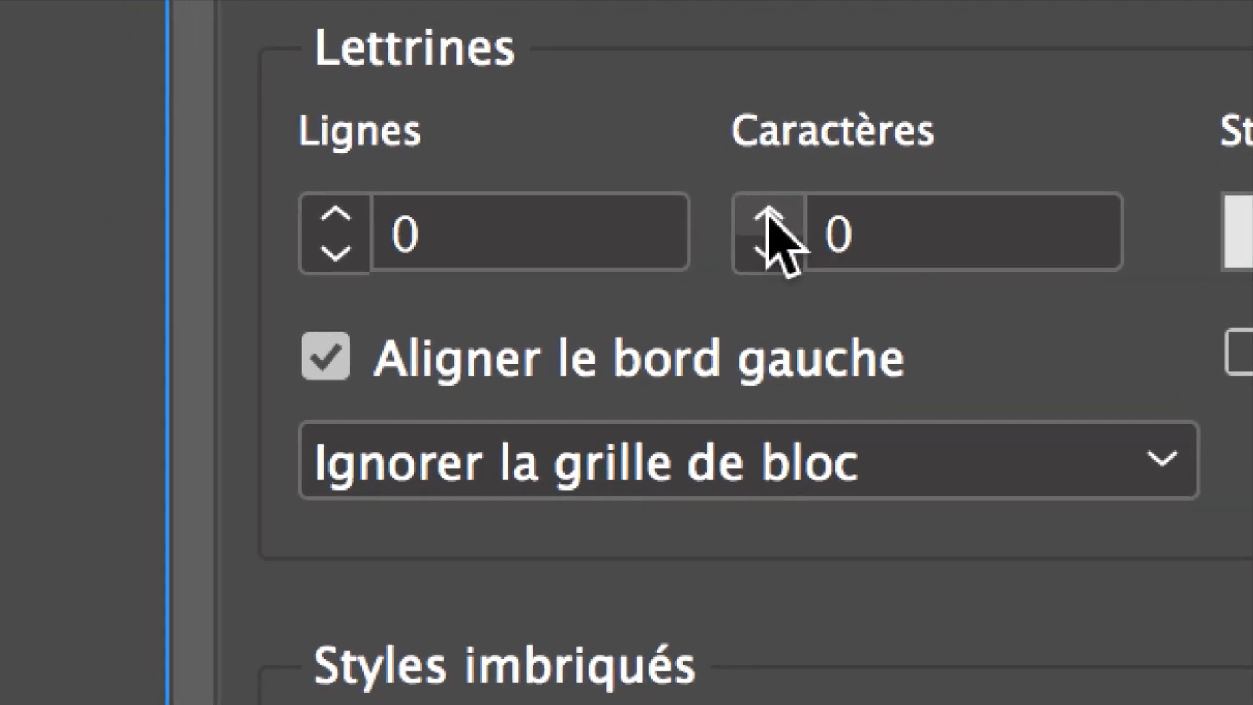
left_click(776, 265)
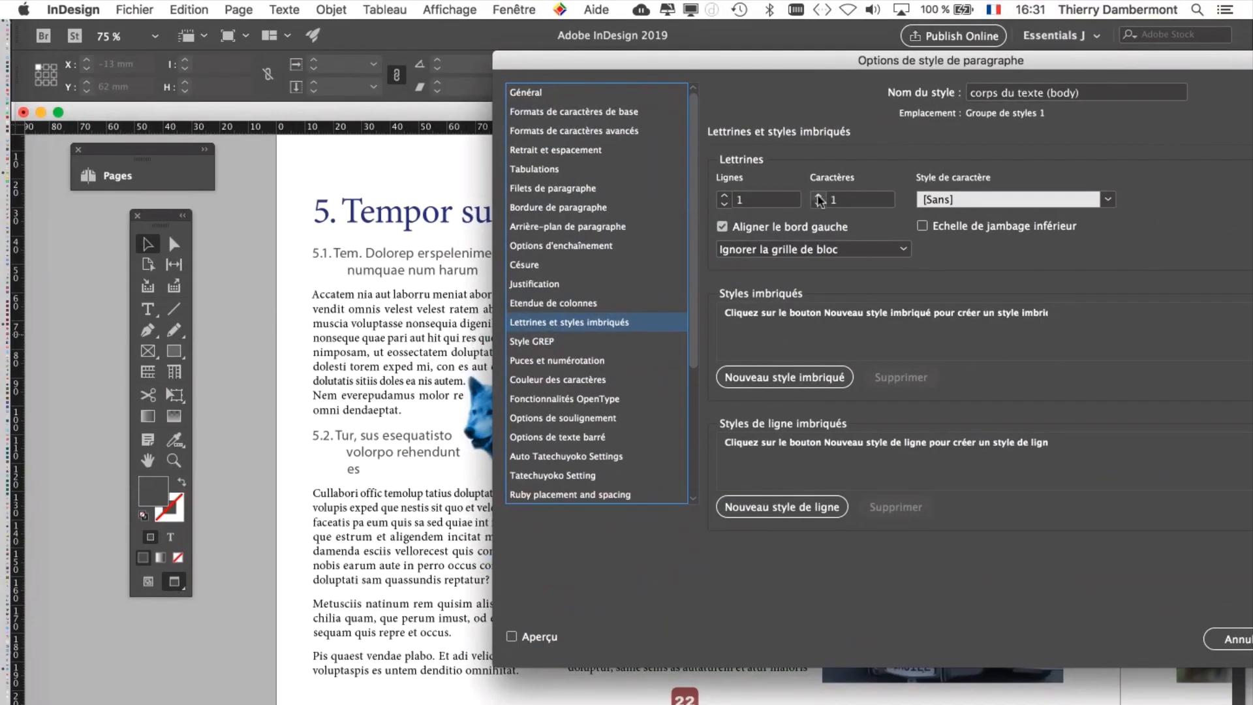
Switch to Firefox, examine the "lettrines" image results, enlarge the Médiaforma manuscript example, then return to InDesign's paragraph style options
key("super+Tab")
scroll(207, 179, "up", 3)
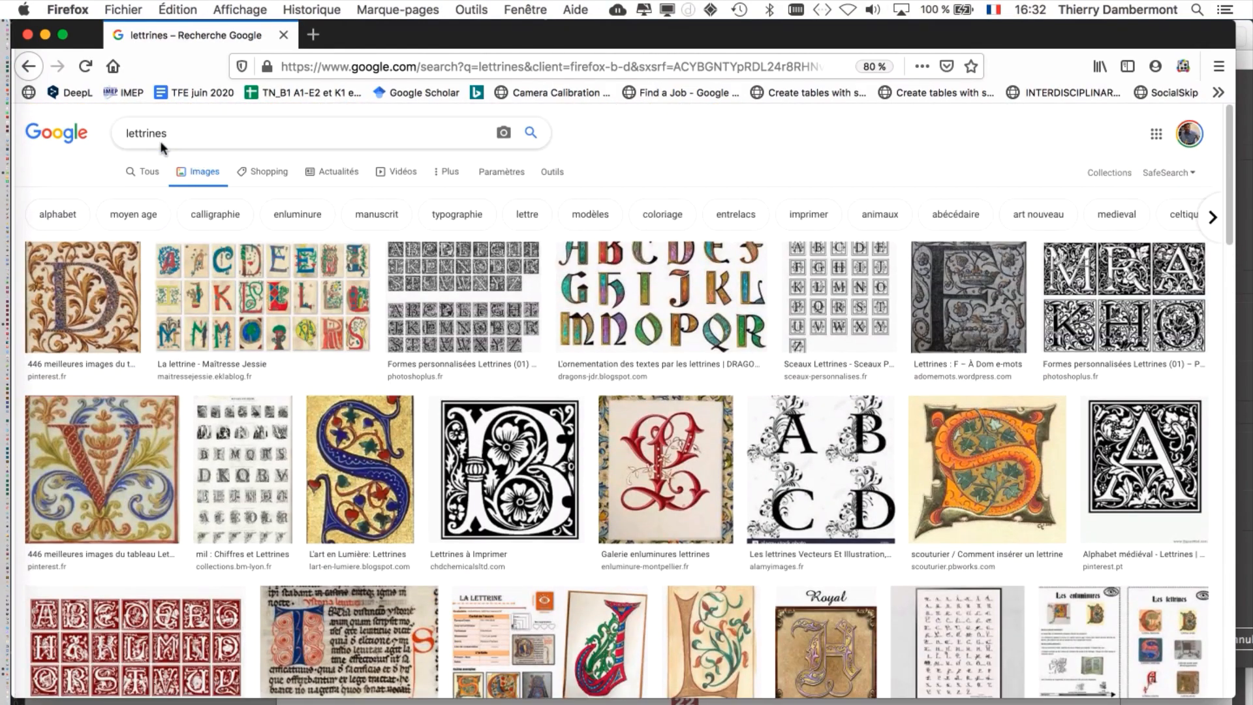
scroll(315, 382, "down", 2)
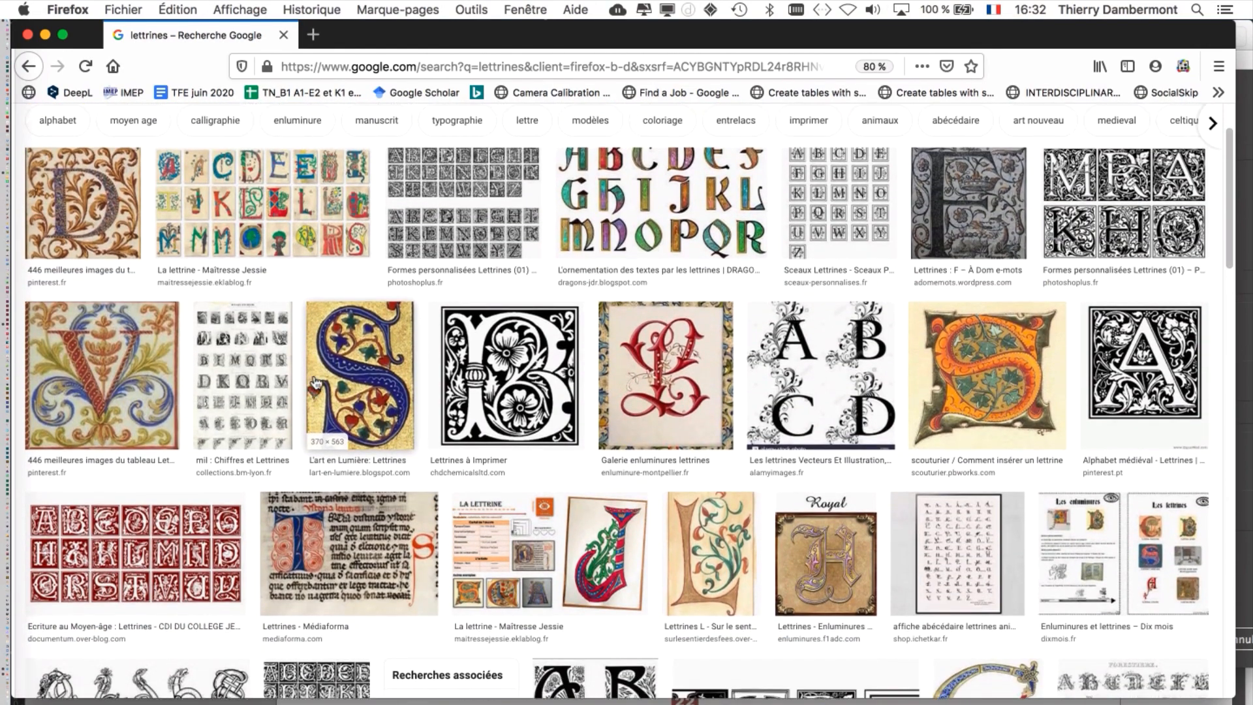
scroll(313, 405, "up", 3)
scroll(312, 438, "down", 1)
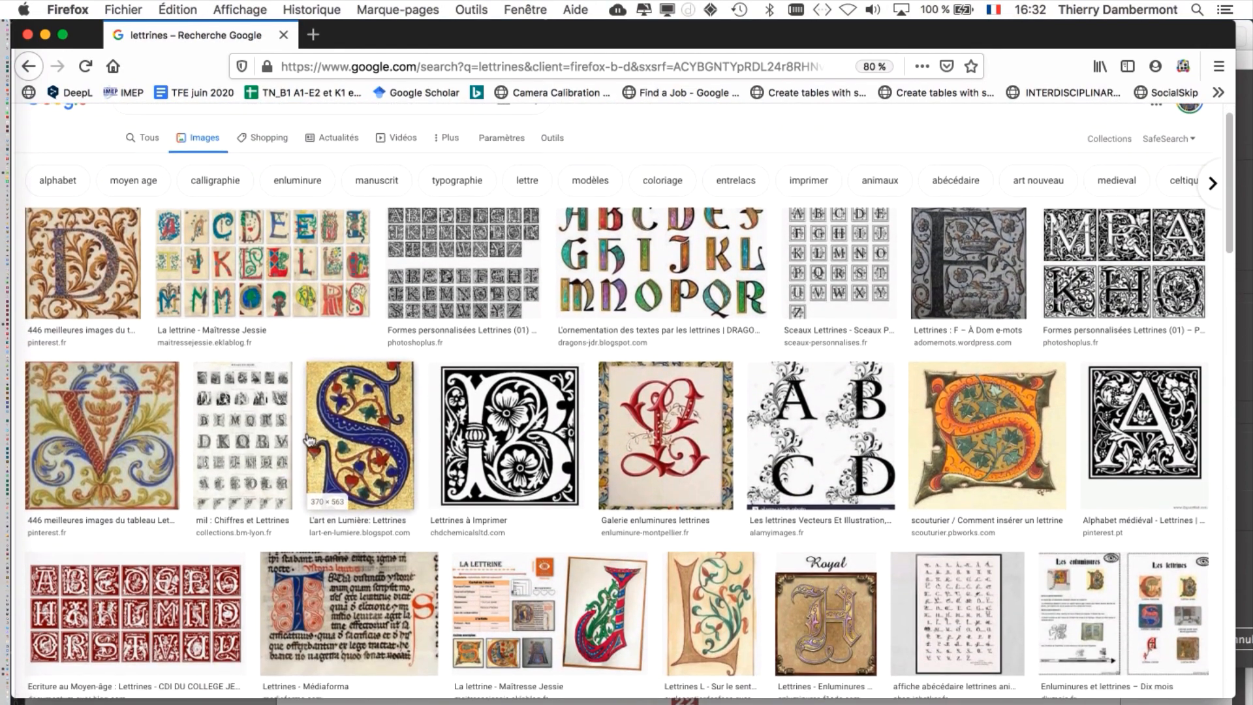
scroll(314, 444, "down", 1)
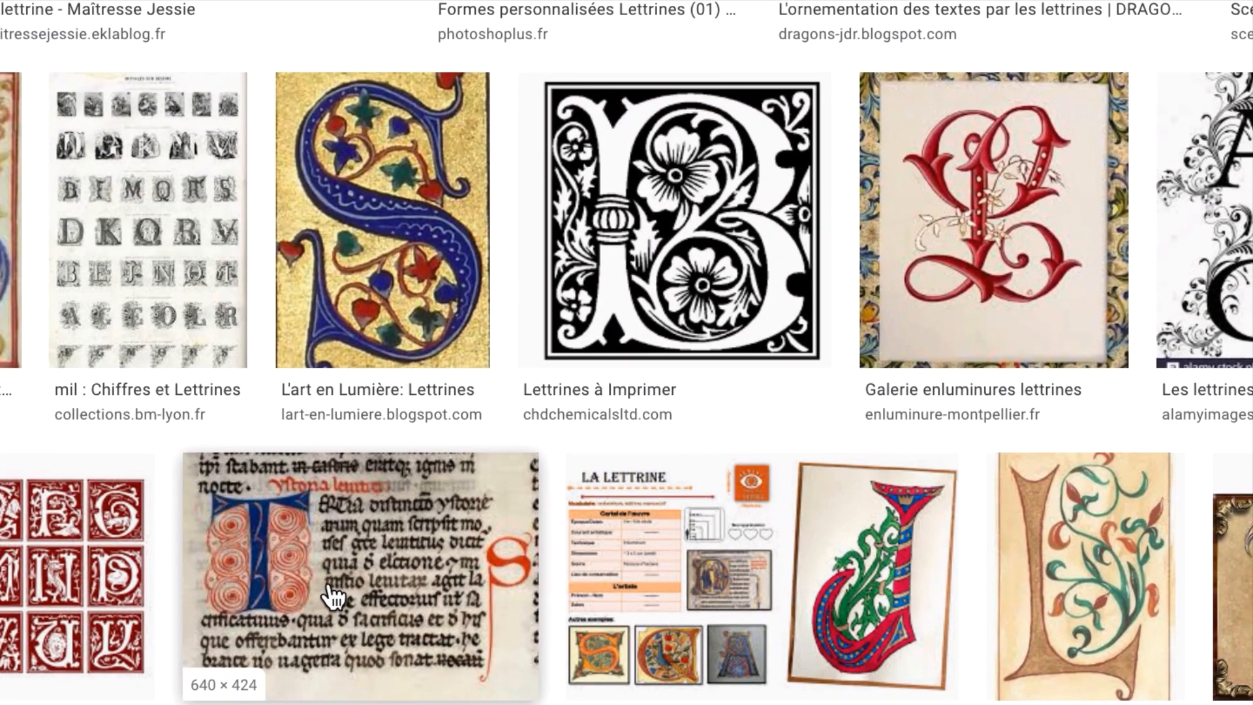
left_click(333, 595)
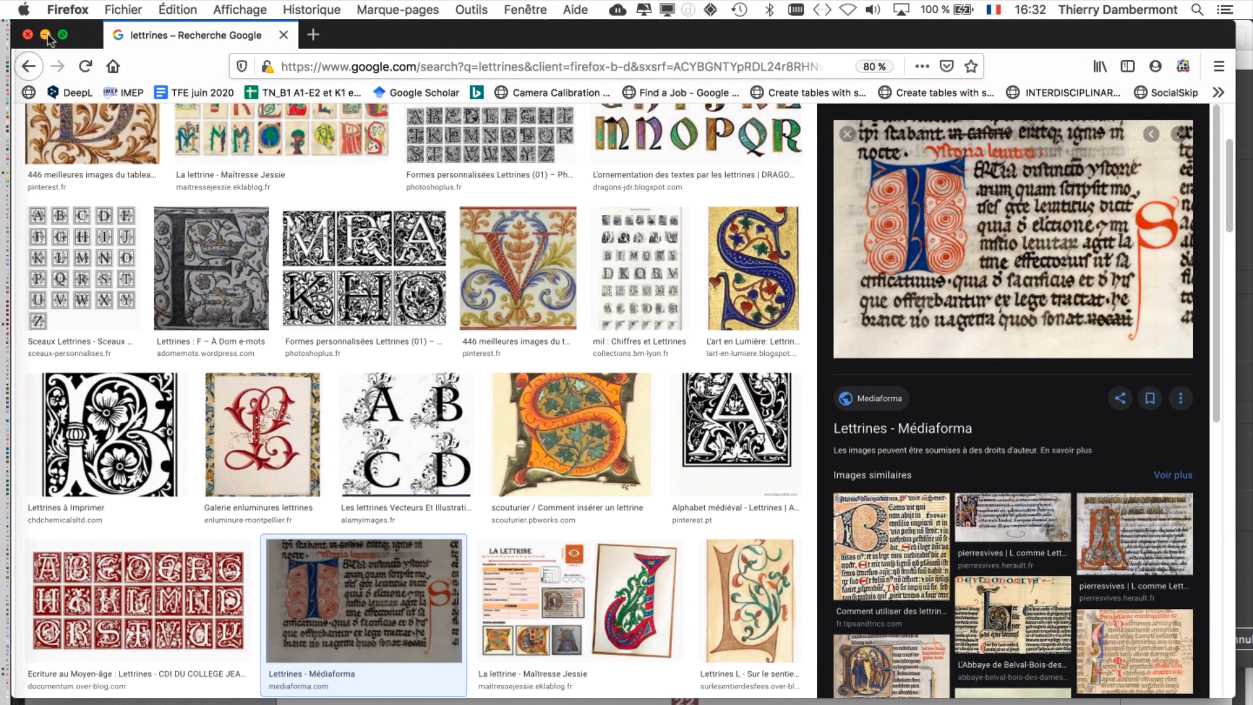
left_click(46, 36)
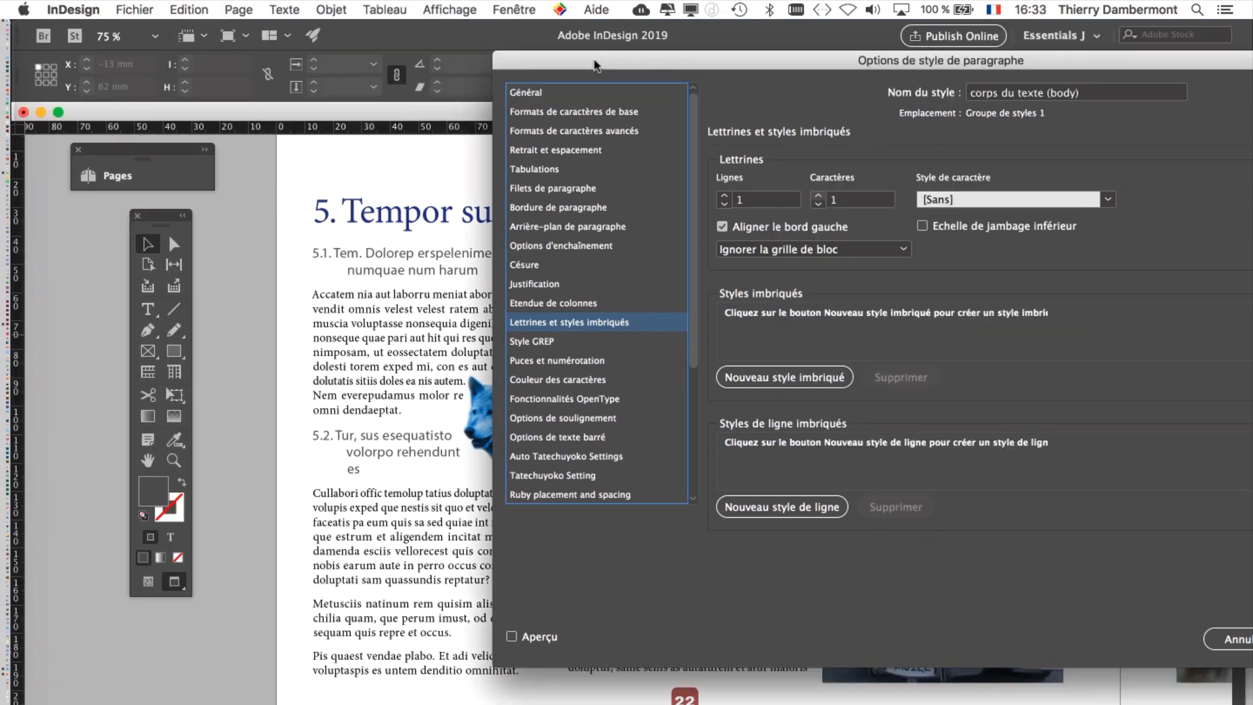
left_click_drag(601, 65, 611, 28)
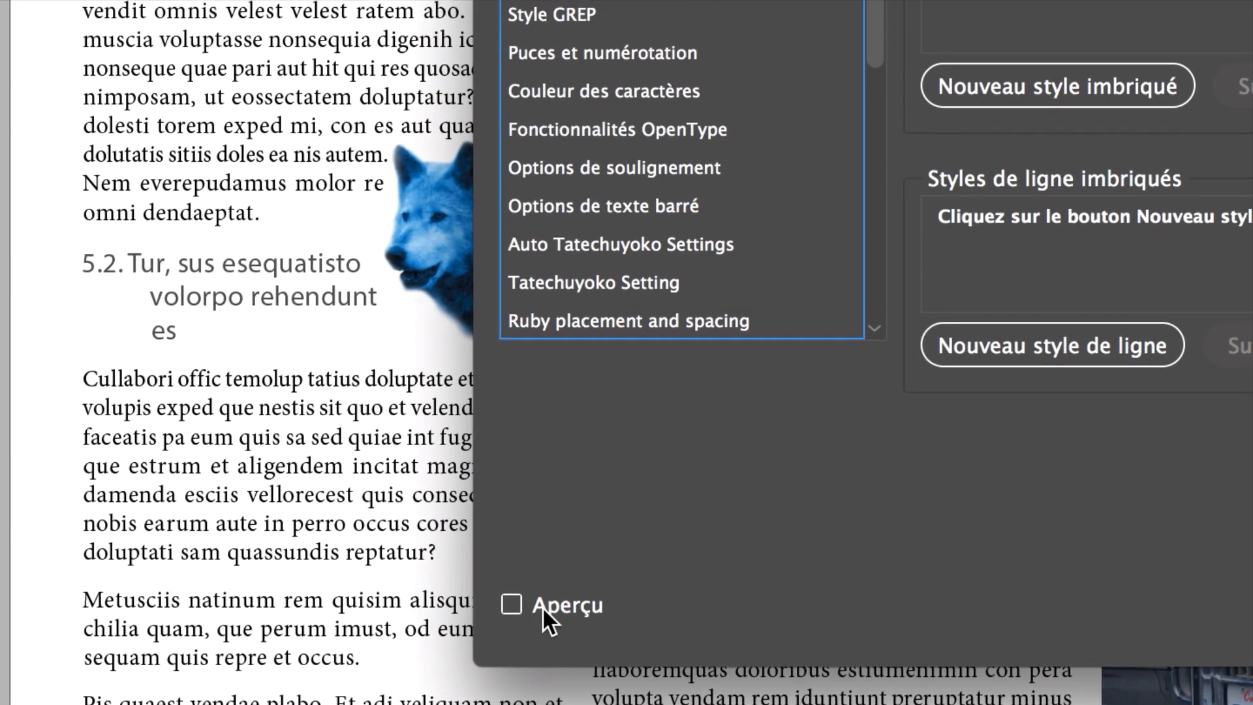
Preview a 3-line drop cap across both columns of body text, and discard the paragraph style changes
left_click(542, 606)
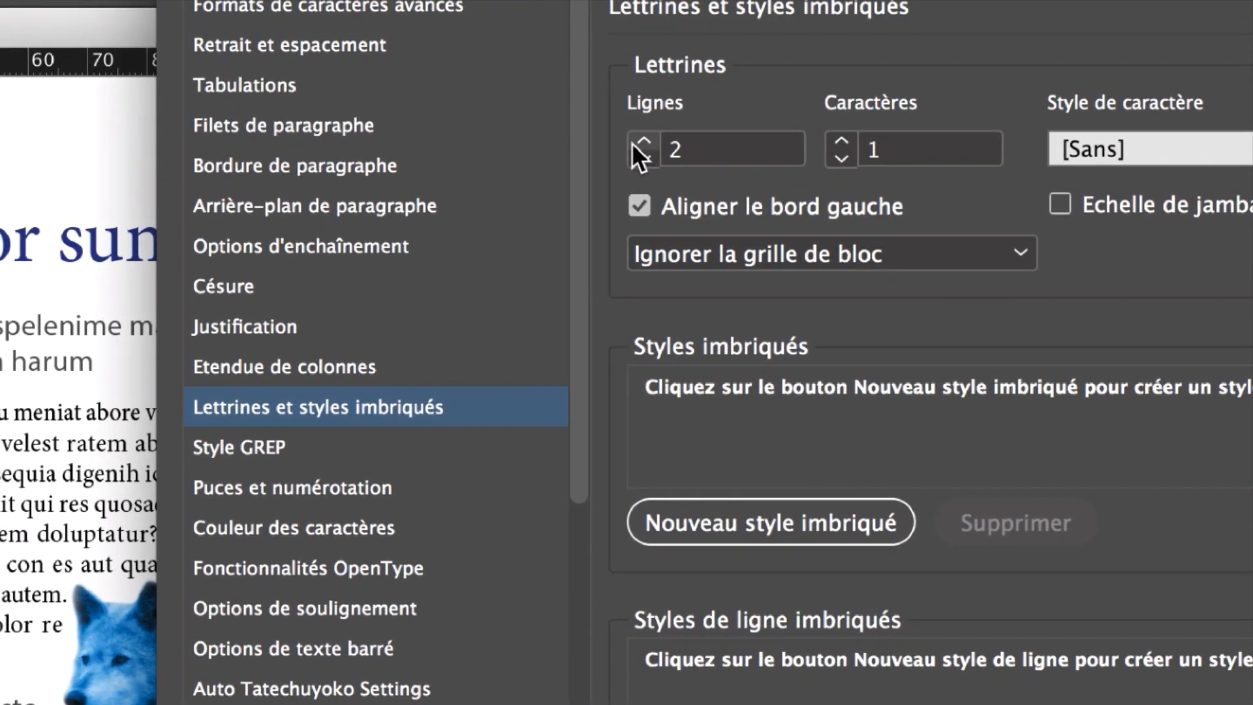
left_click(637, 144)
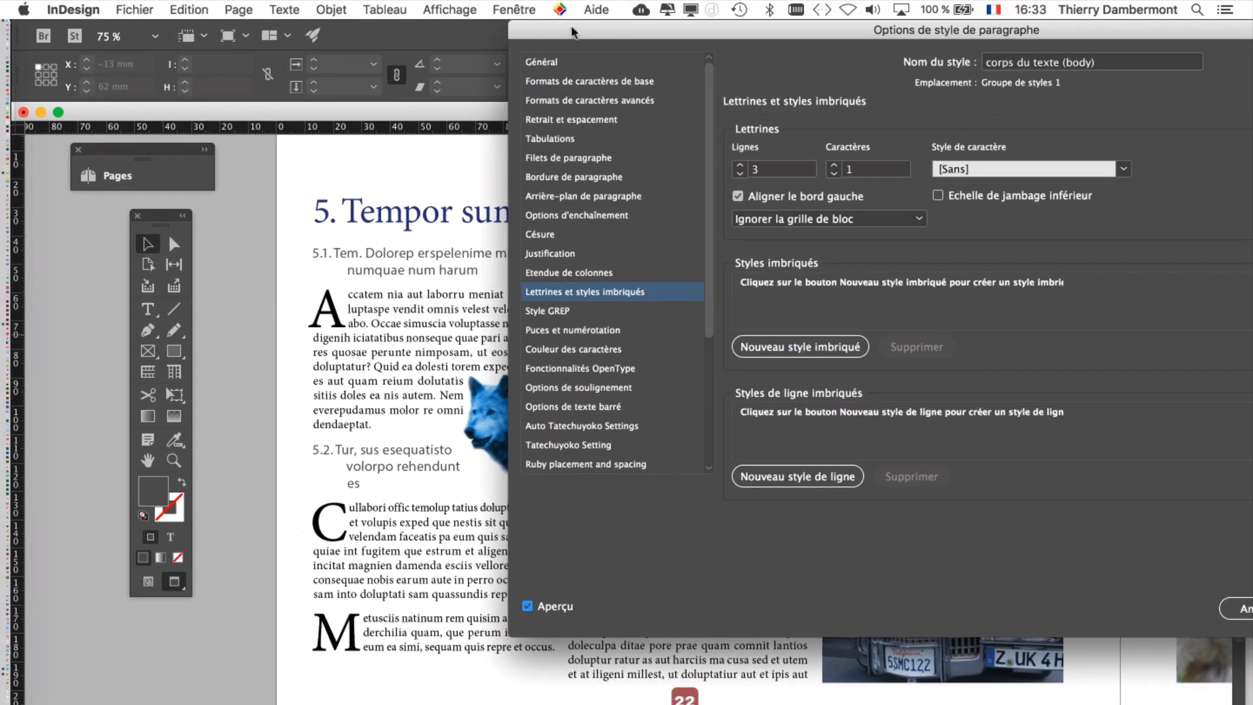
left_click_drag(596, 23, 840, 90)
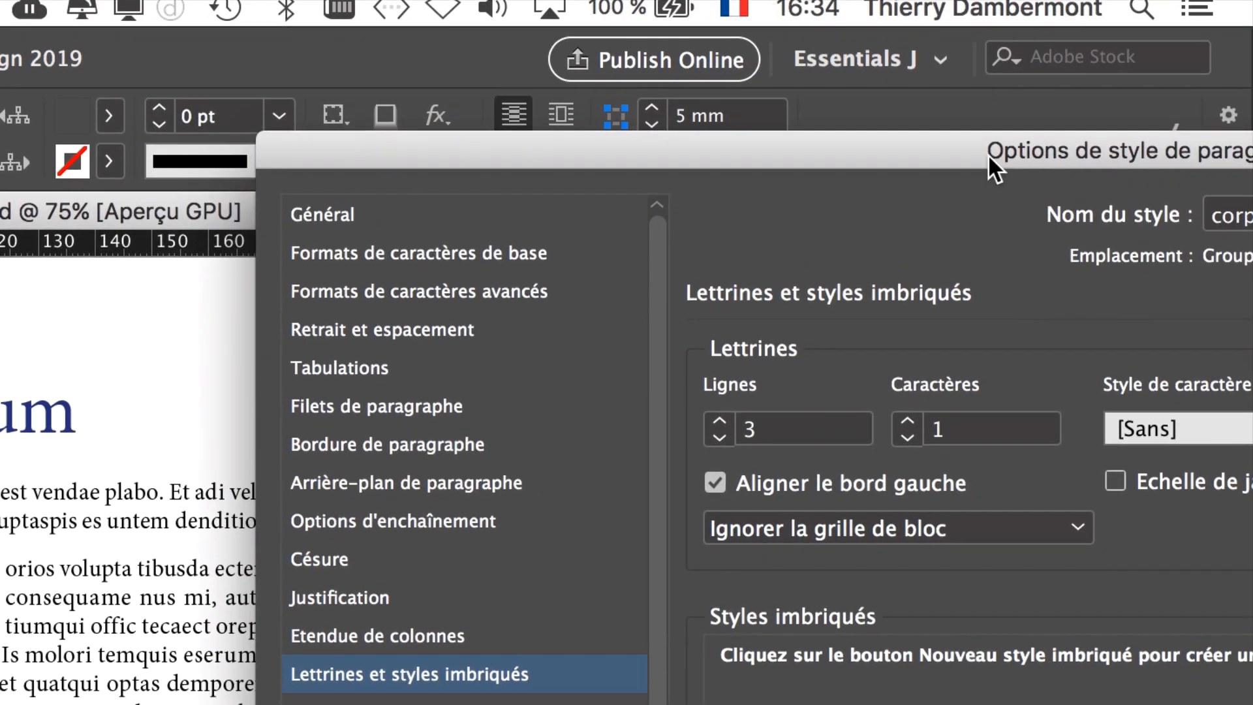
left_click_drag(989, 154, 822, 149)
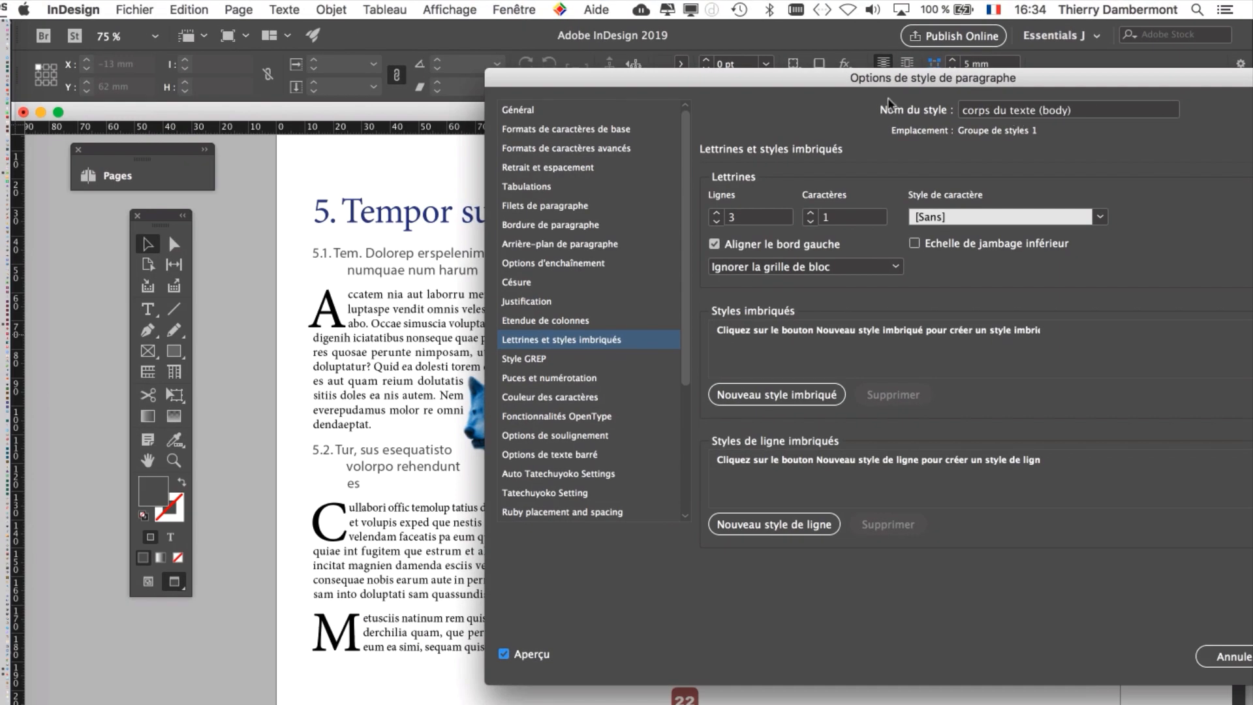
left_click_drag(533, 94, 943, 107)
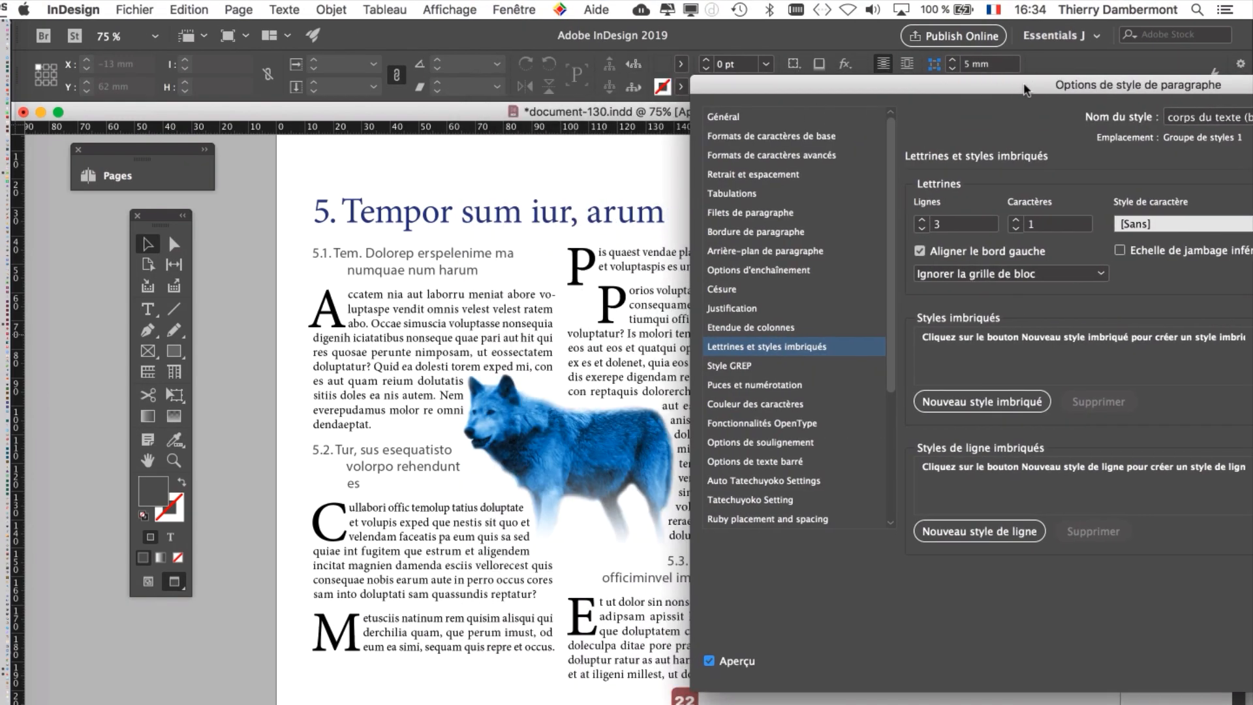
left_click_drag(1024, 90, 729, 59)
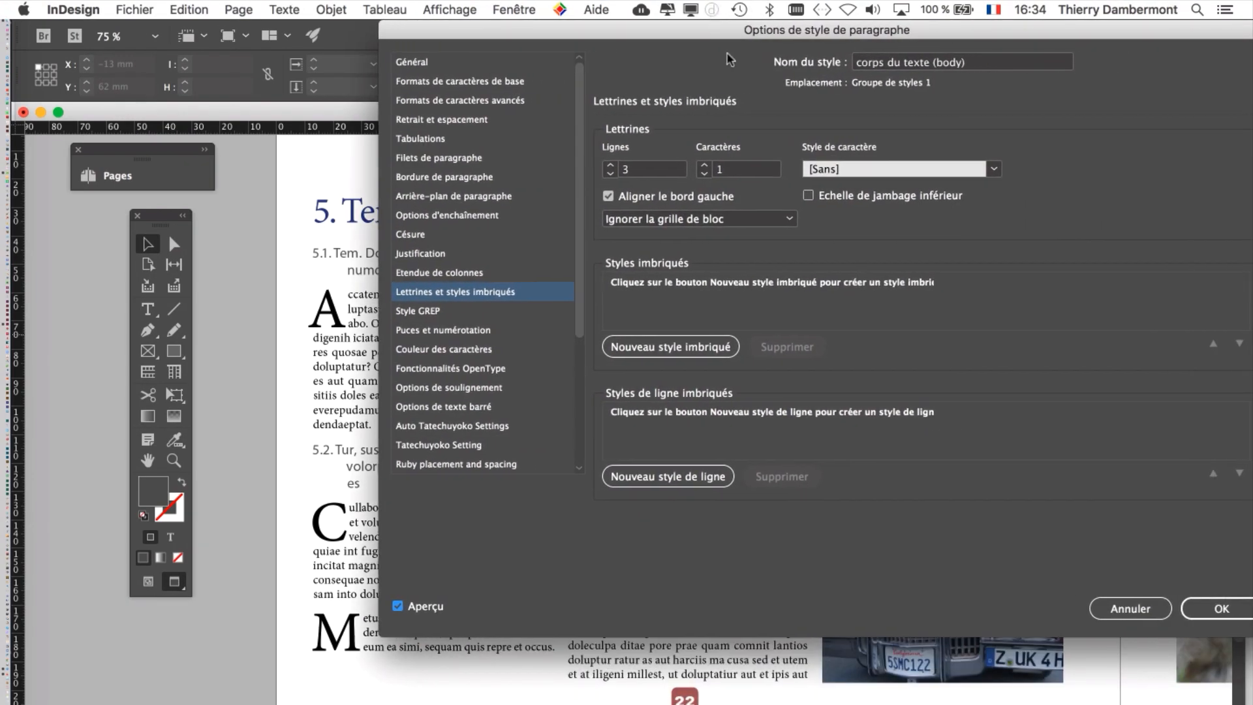
left_click(1131, 609)
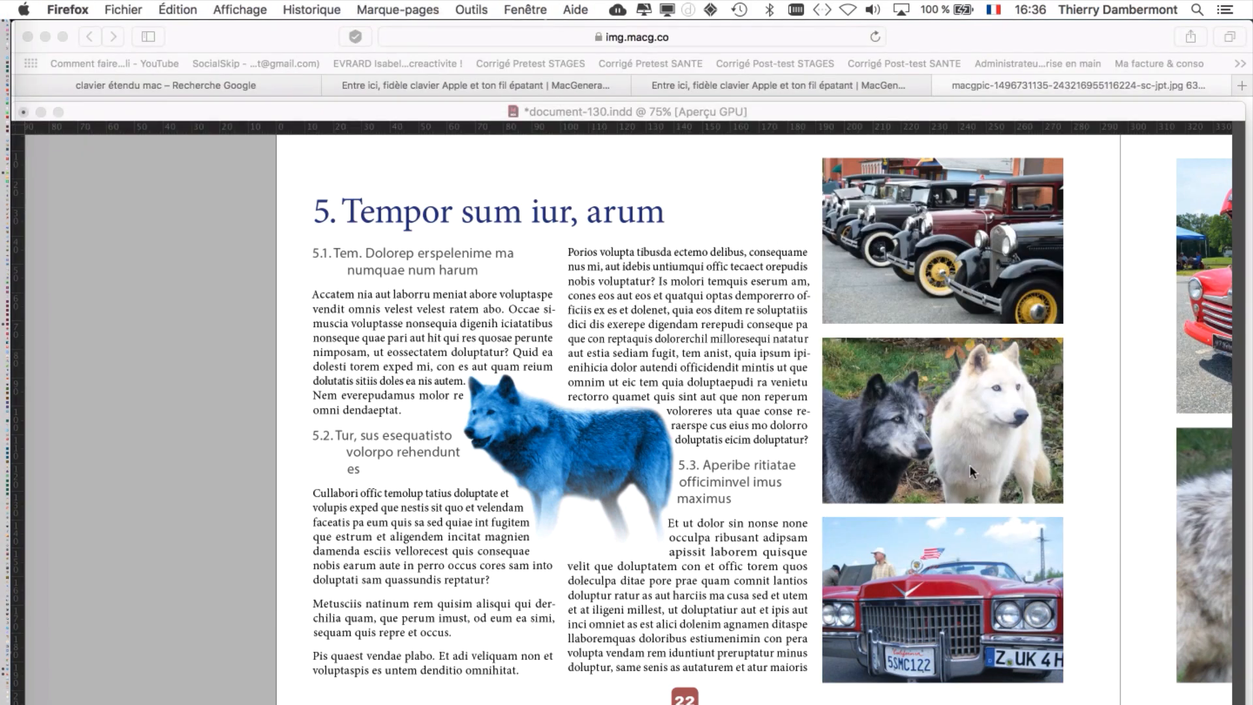
Switch back to InDesign, activate the Selection tool, and open the underline options of the "corps du texte (body)" paragraph style
left_click(374, 119)
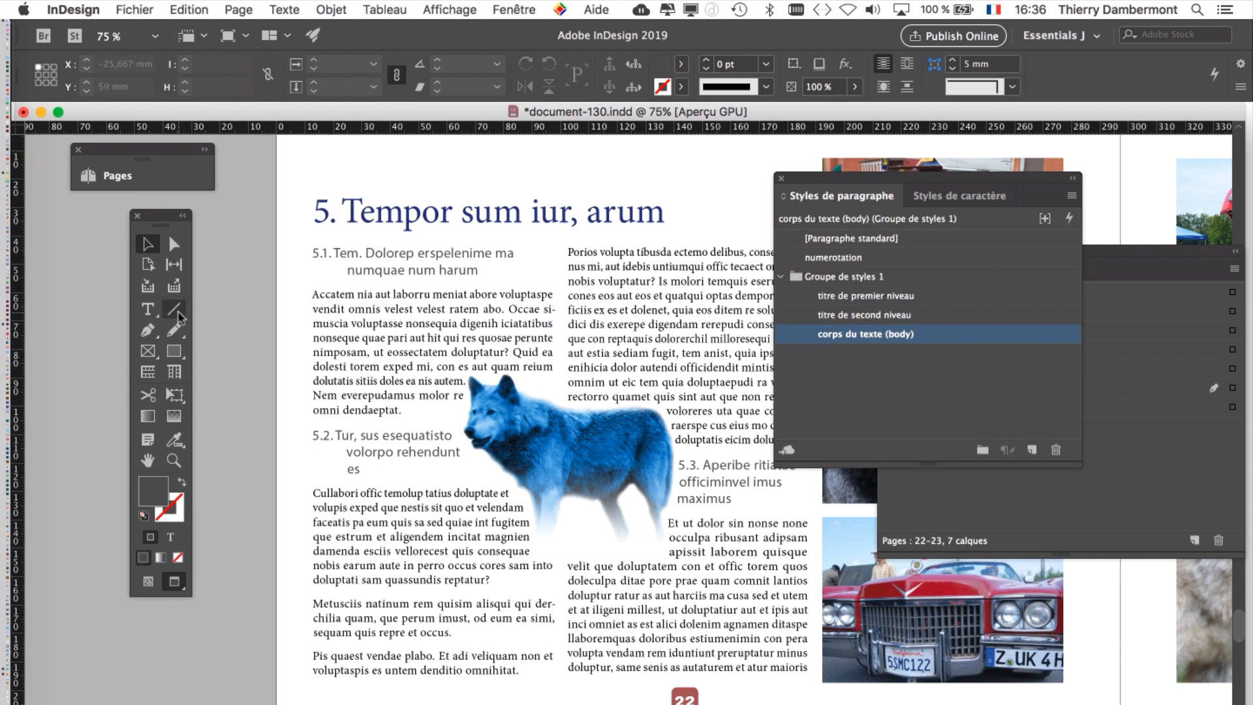
left_click(154, 316)
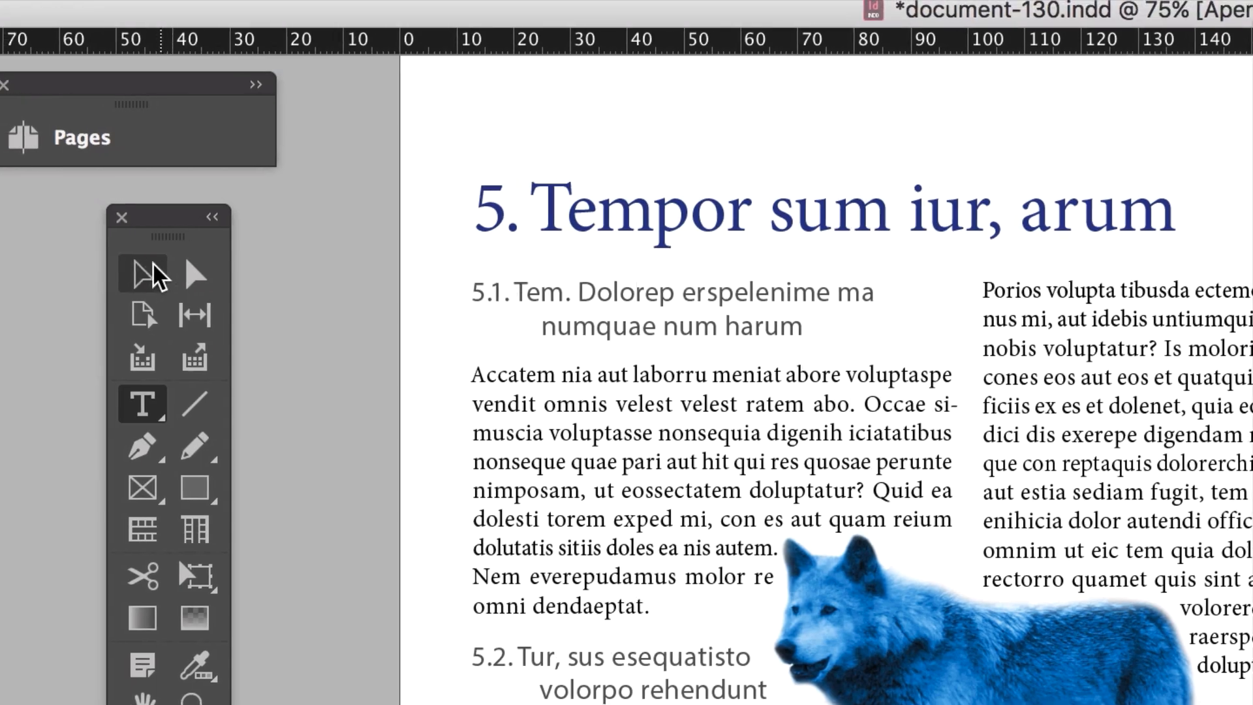
left_click(142, 174)
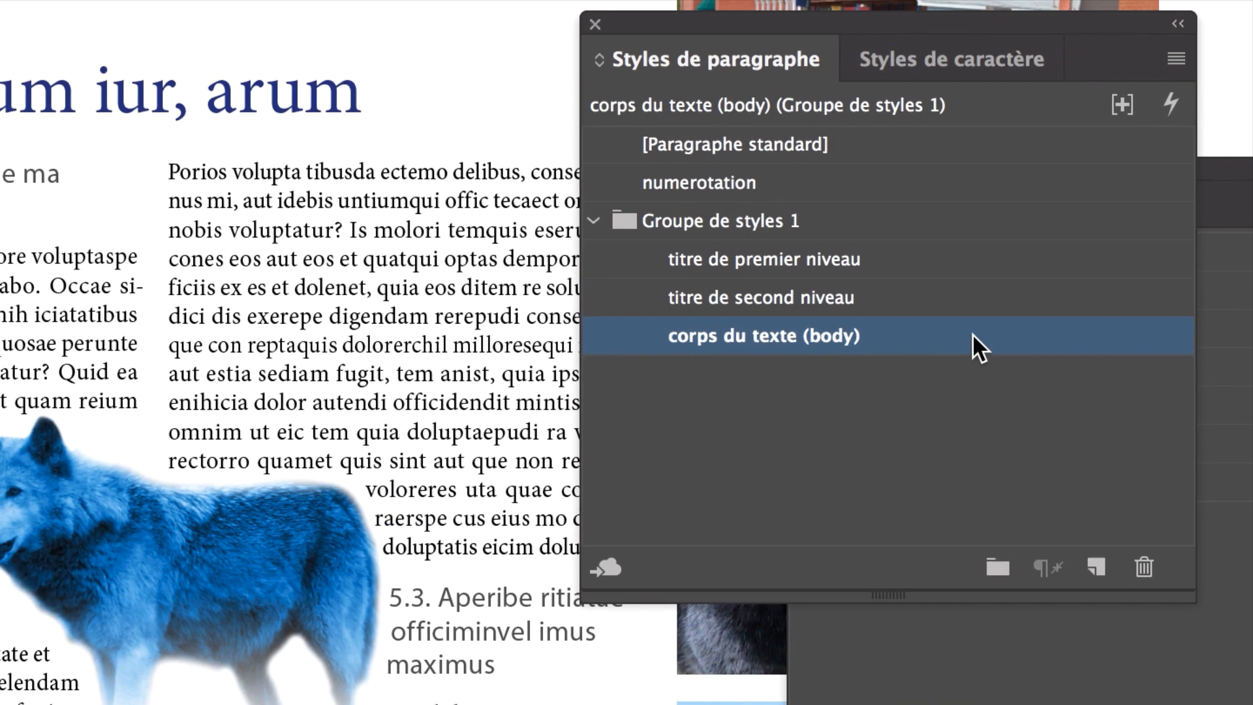
double_click(970, 334)
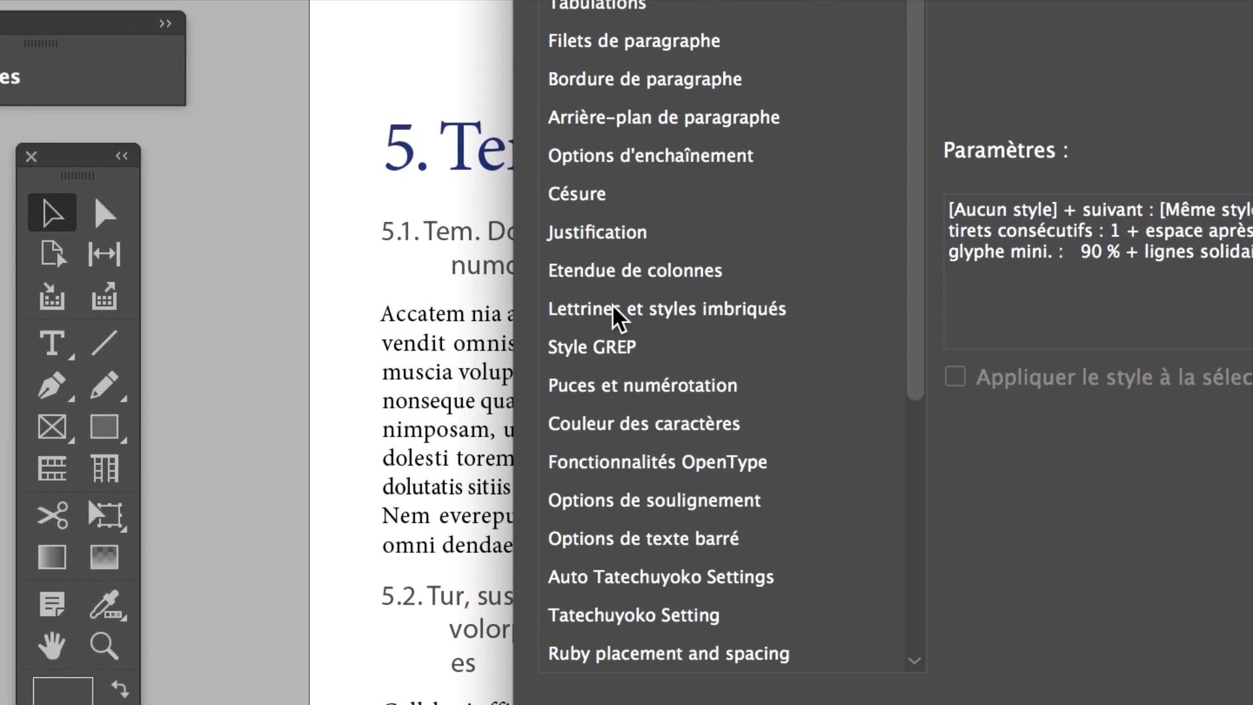
scroll(613, 310, "down", 7)
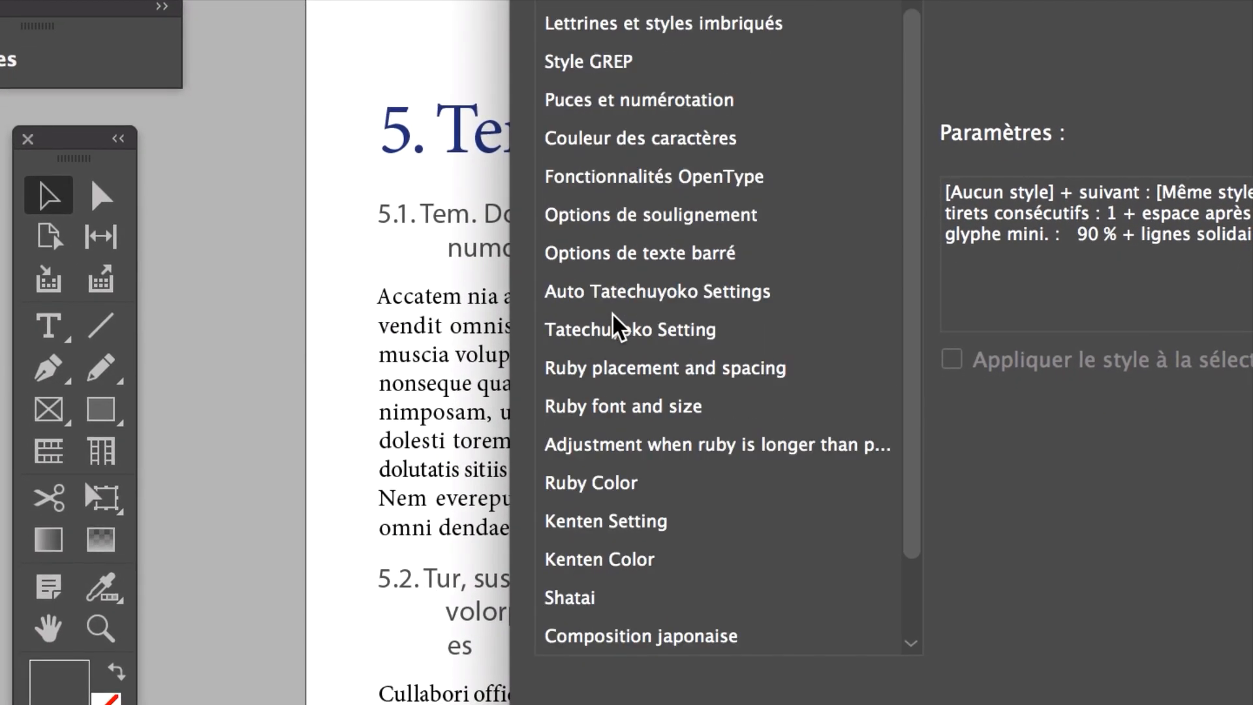
scroll(612, 312, "down", 2)
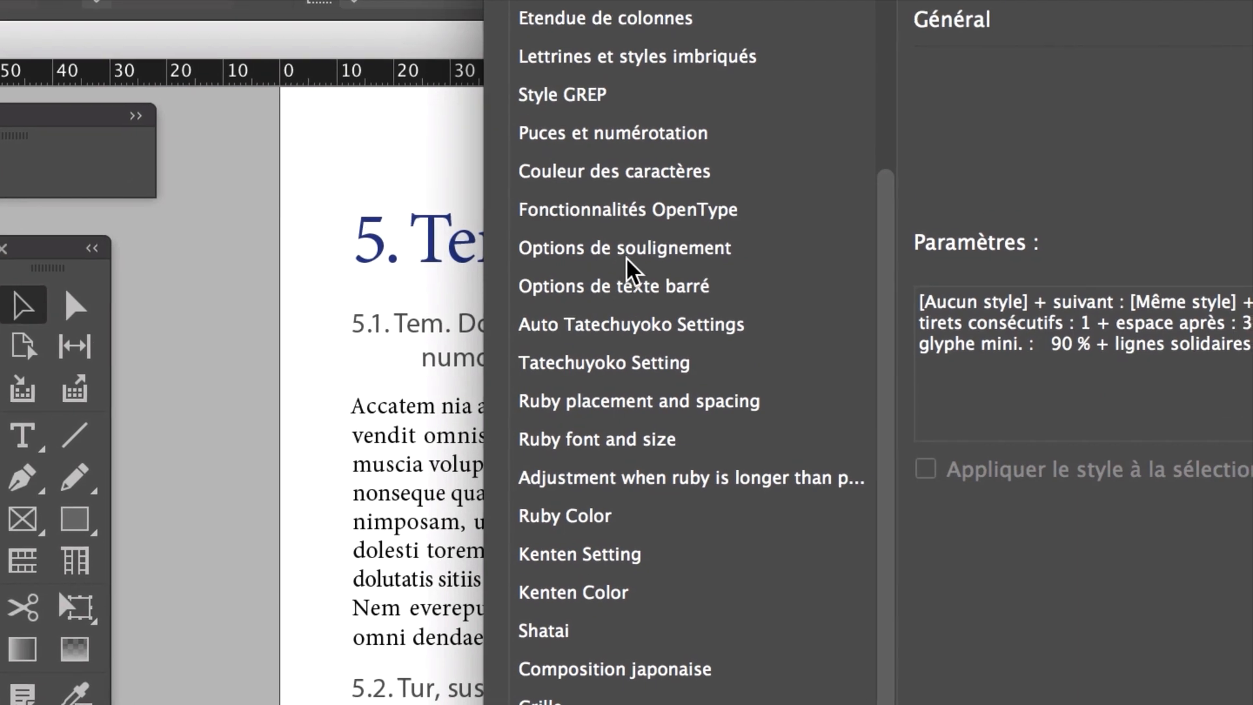
left_click(625, 257)
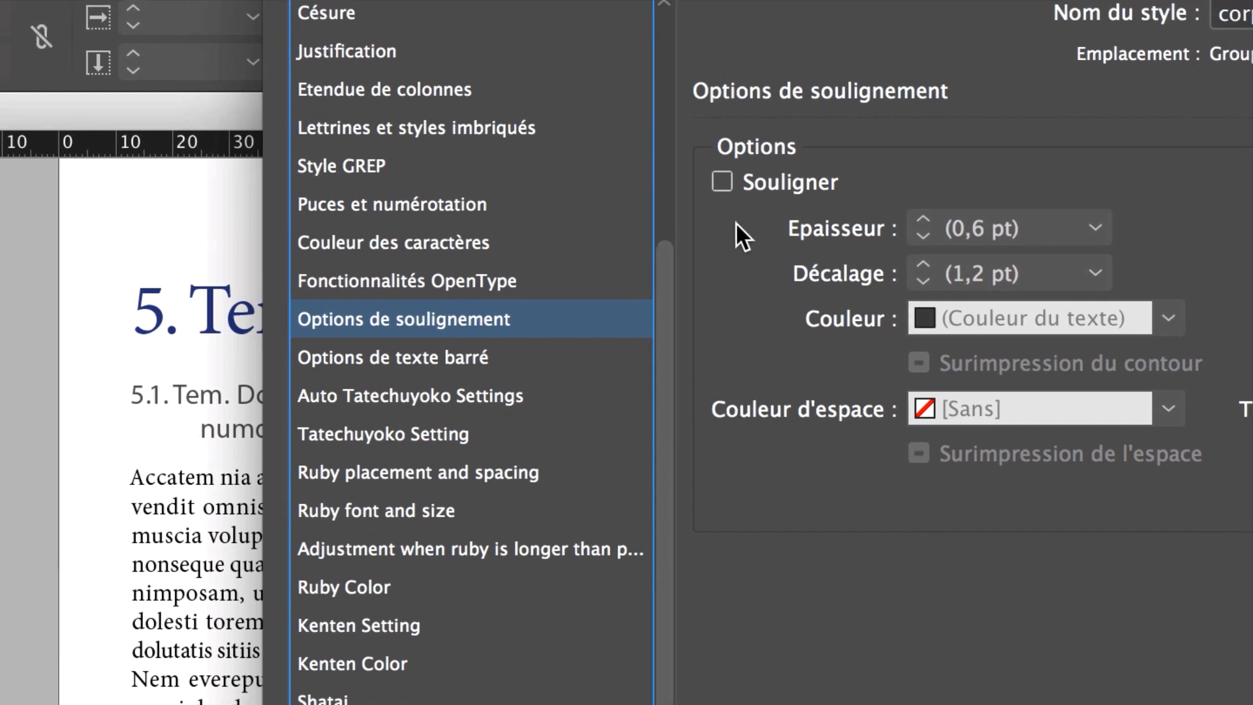
Turn on underlining in the body style and set the underline thickness to 14 pt
left_click(762, 184)
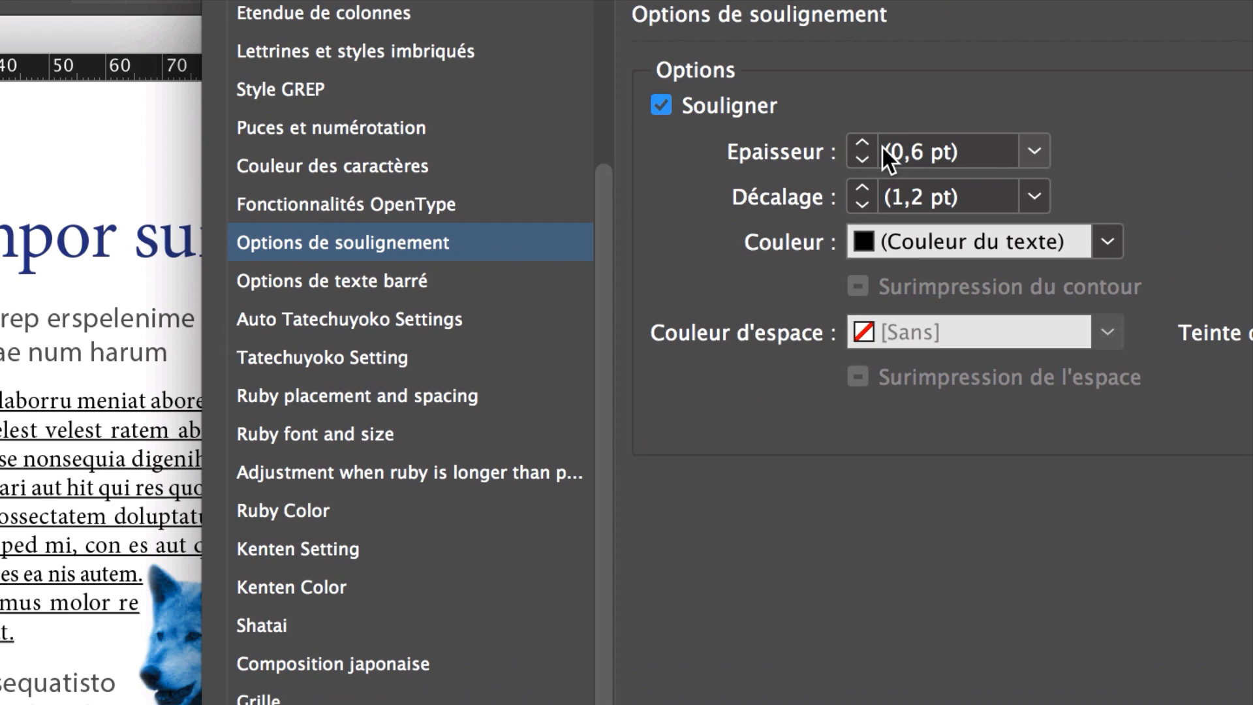
left_click(863, 141)
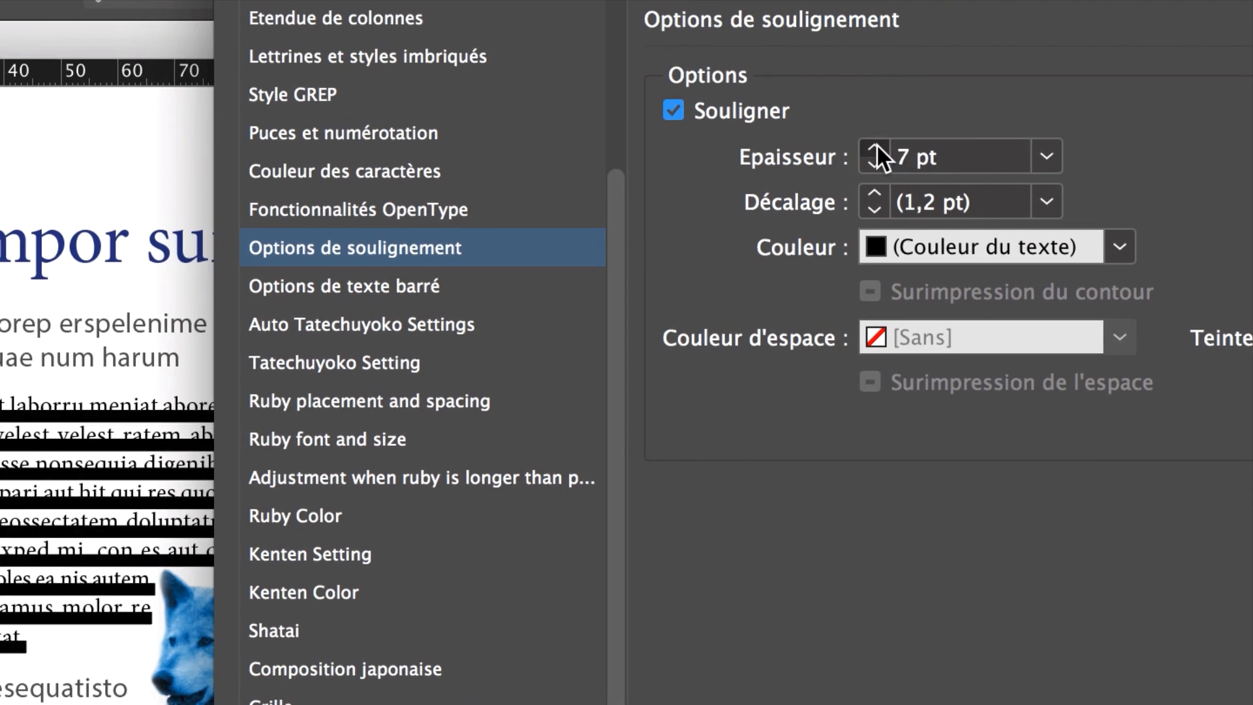
left_click(876, 147)
left_click(876, 148)
left_click(876, 148)
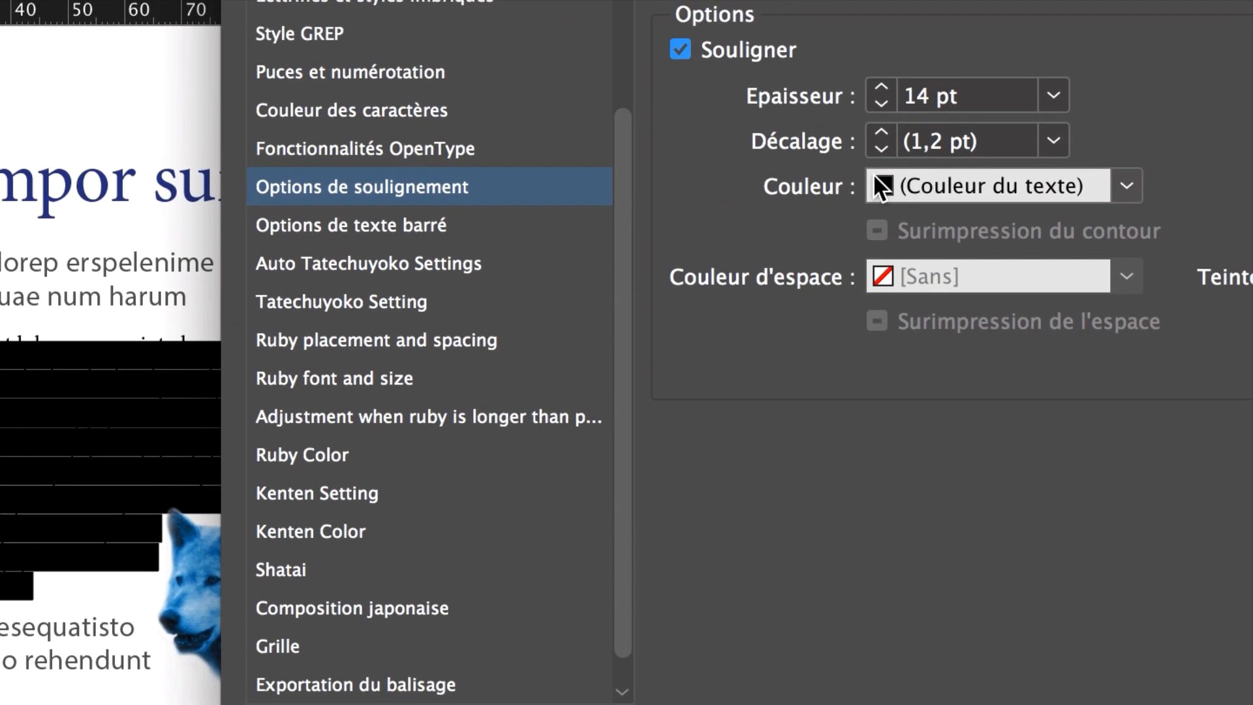
Set the body style's underline offset to -2 pt so the line sits behind the text
left_click(881, 133)
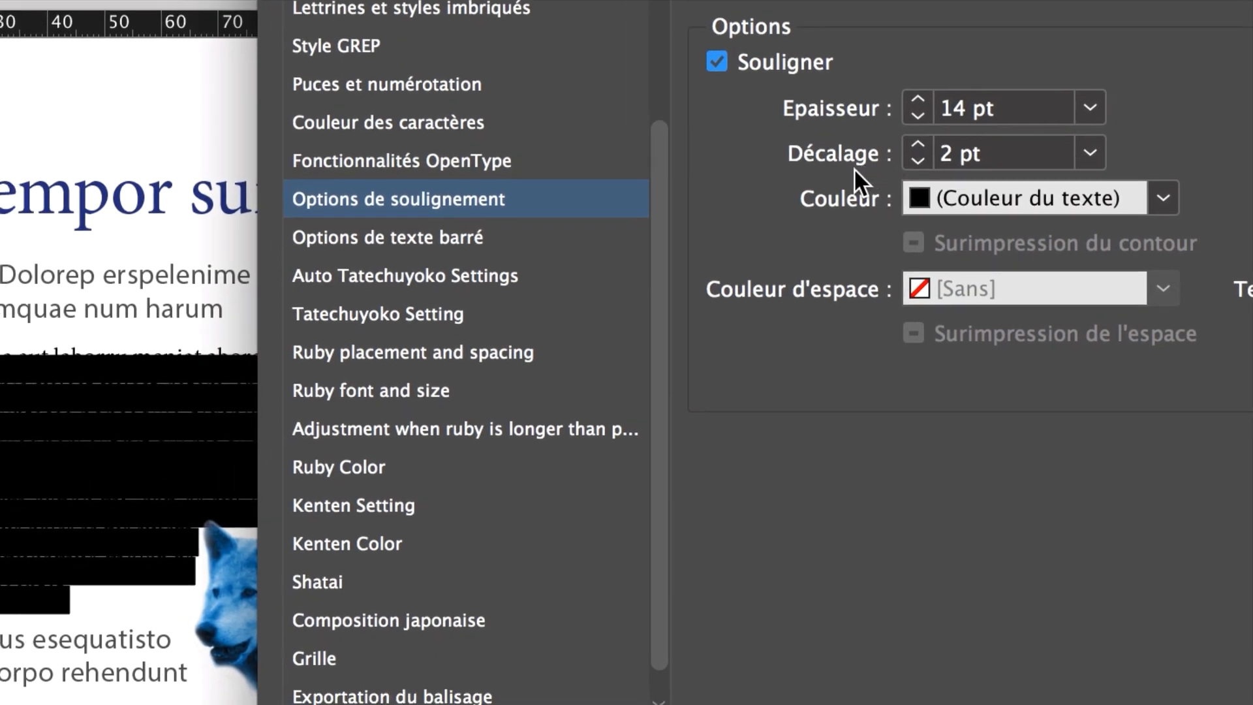
left_click(917, 149)
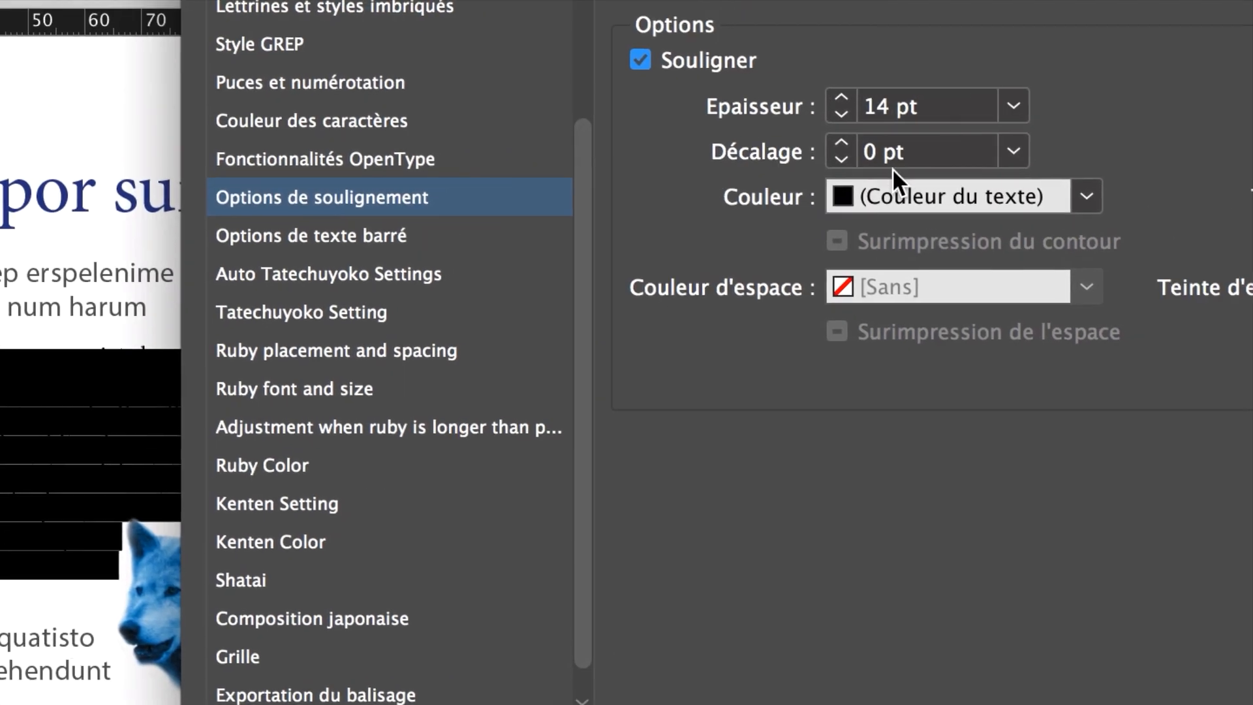
left_click(875, 167)
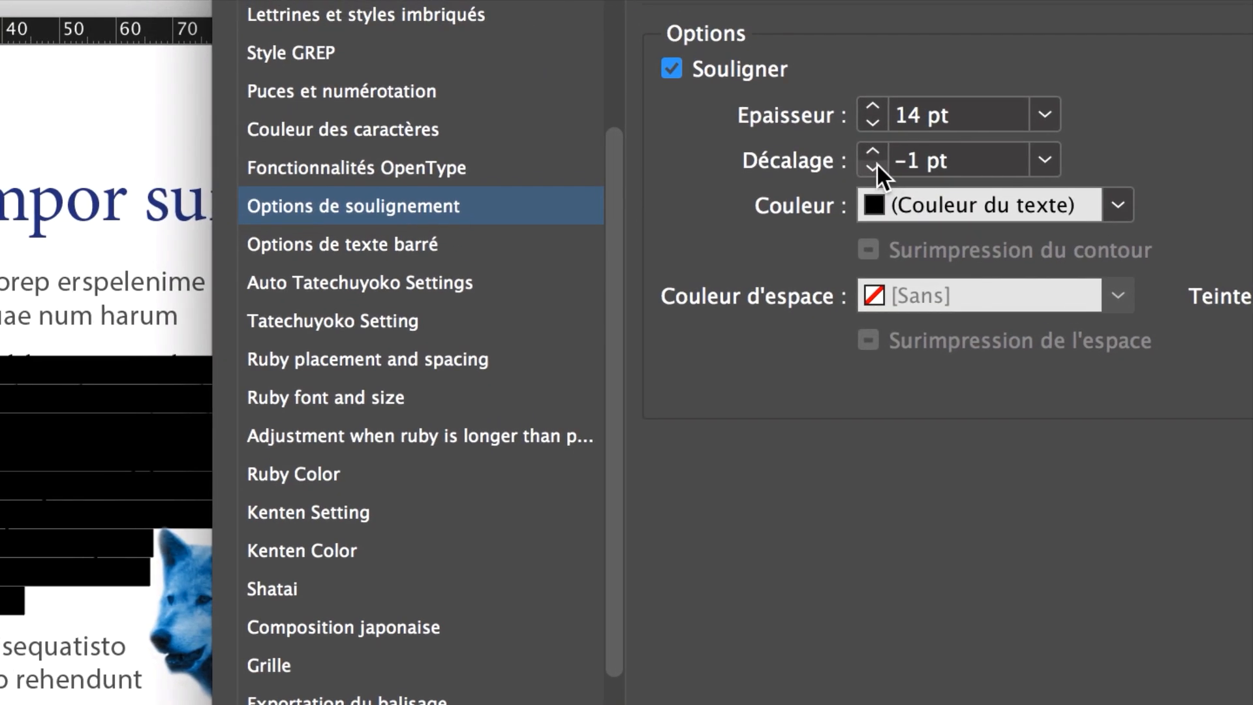
left_click(875, 167)
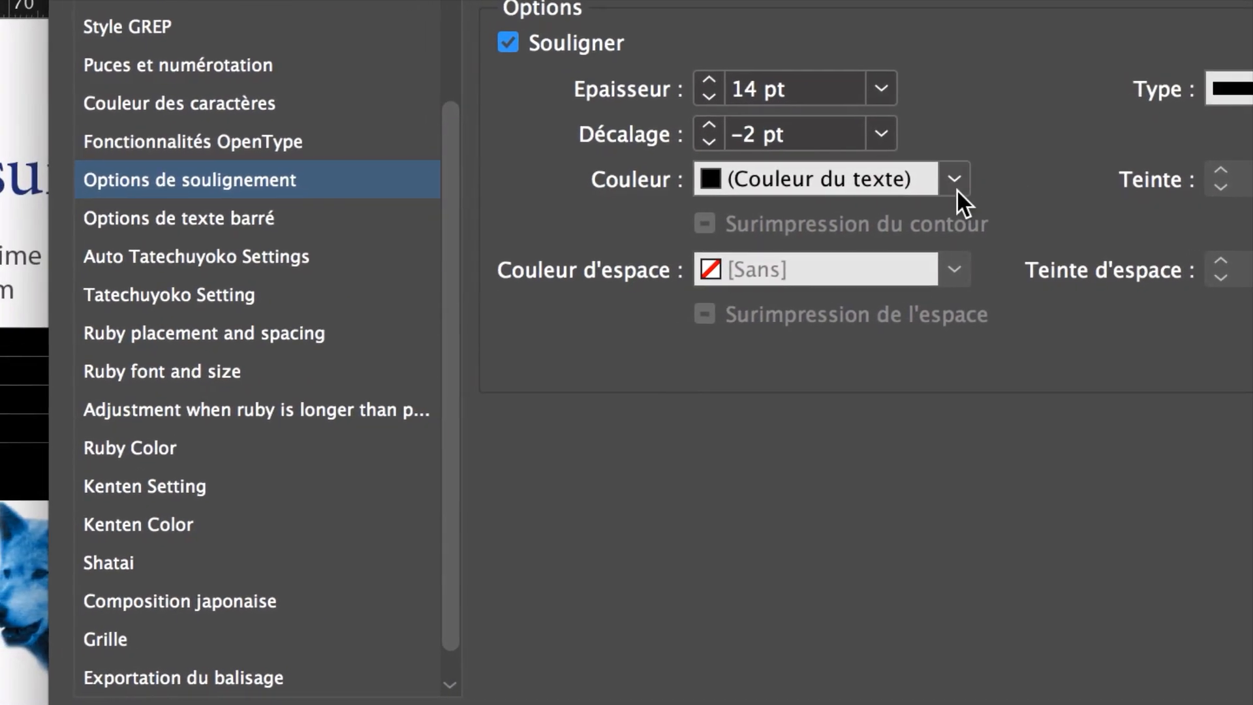
Set the underline colour to the yellow swatch C=0 M=0 Y=100 K=0, confirm the style, and move the styles panel off the second column
left_click(957, 189)
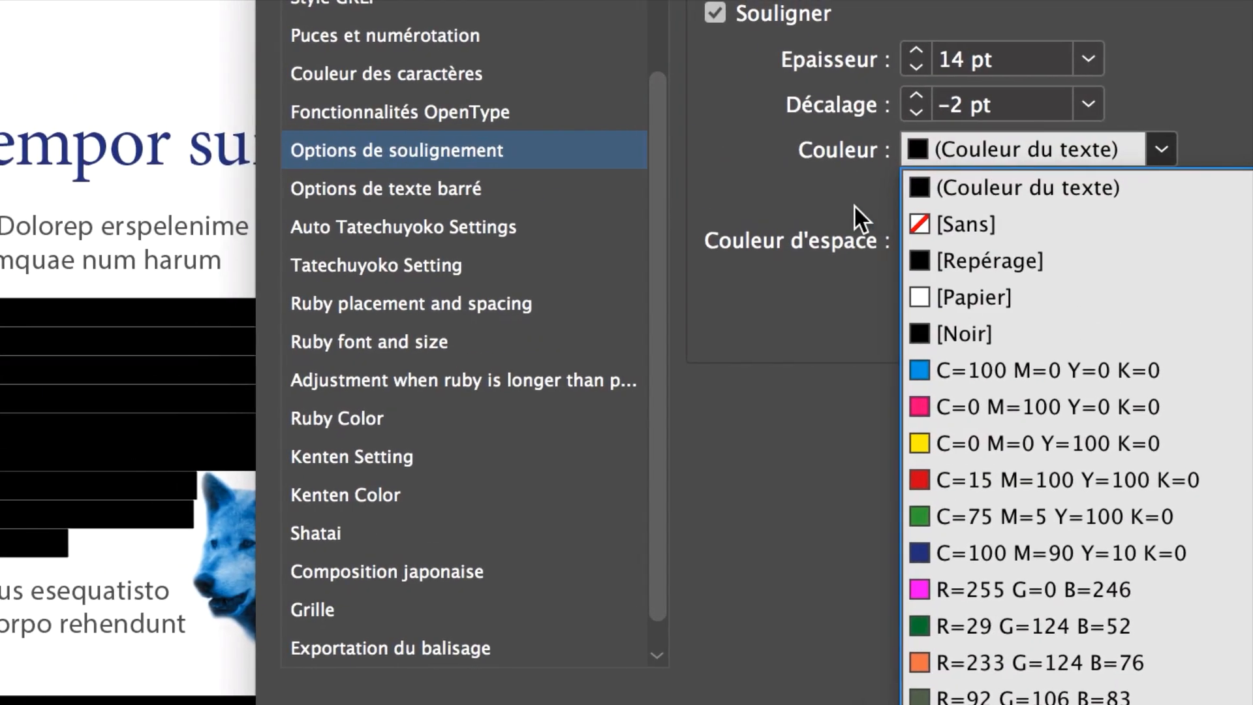
left_click(854, 205)
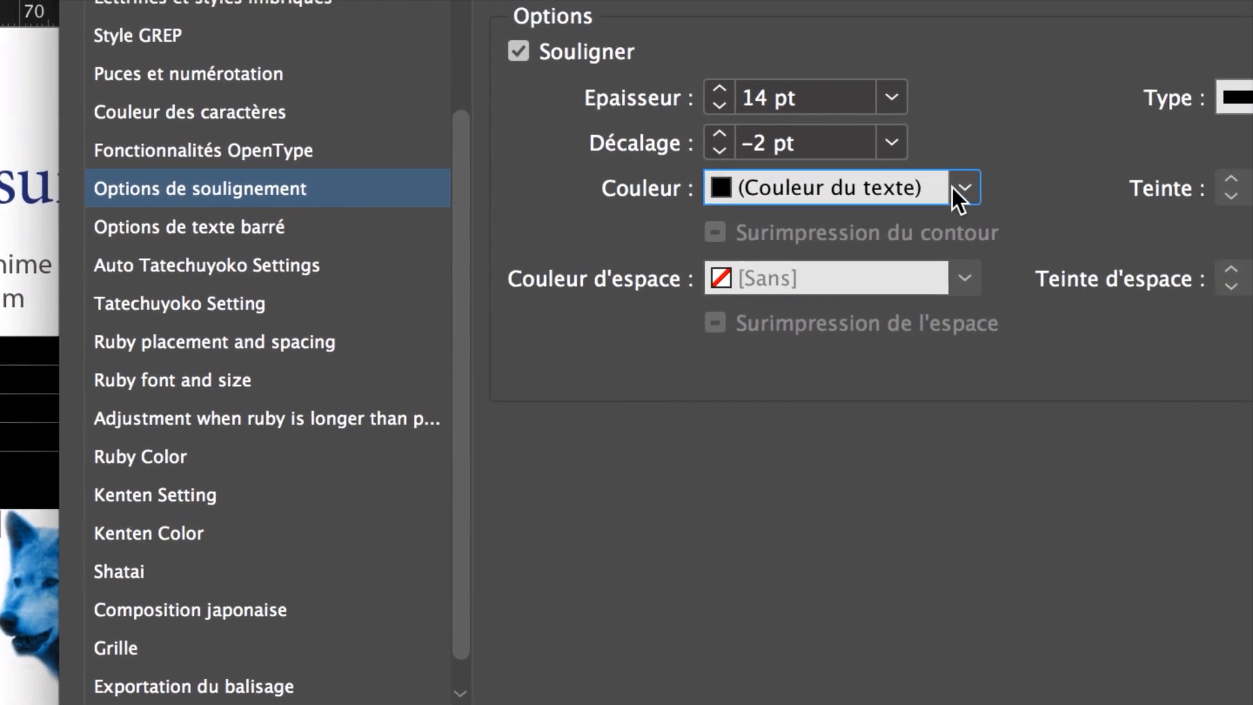
left_click(953, 186)
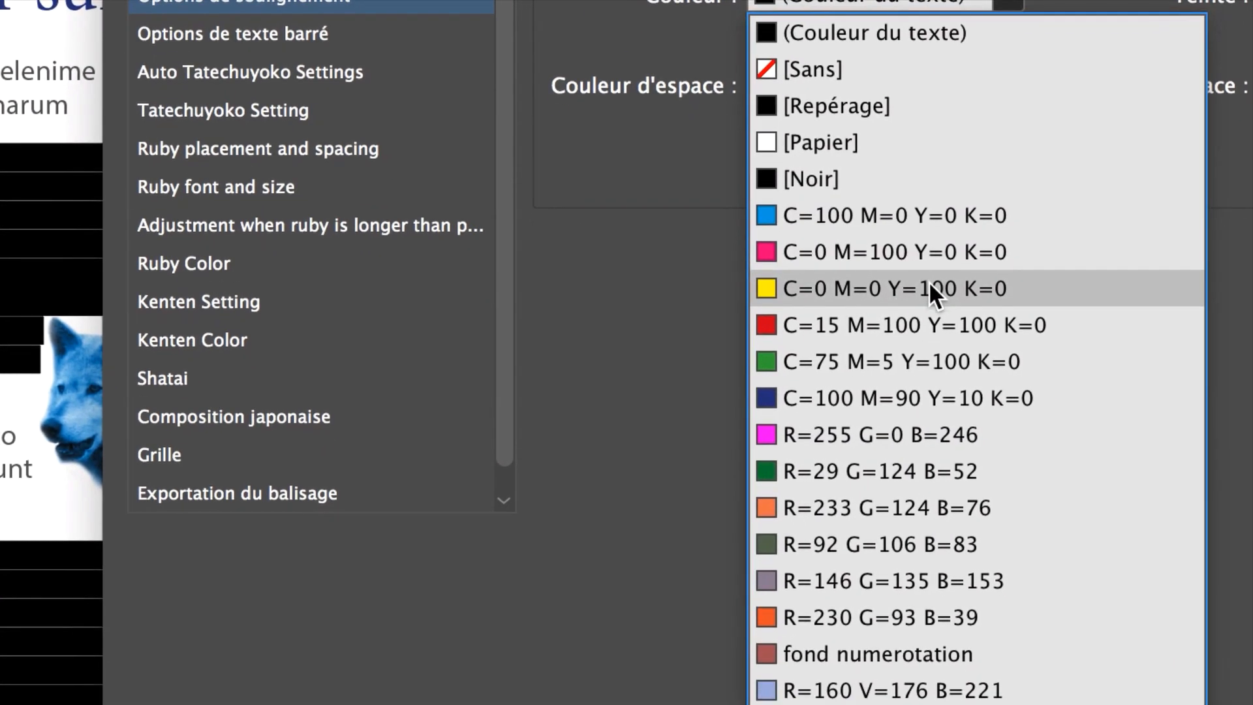
left_click(930, 287)
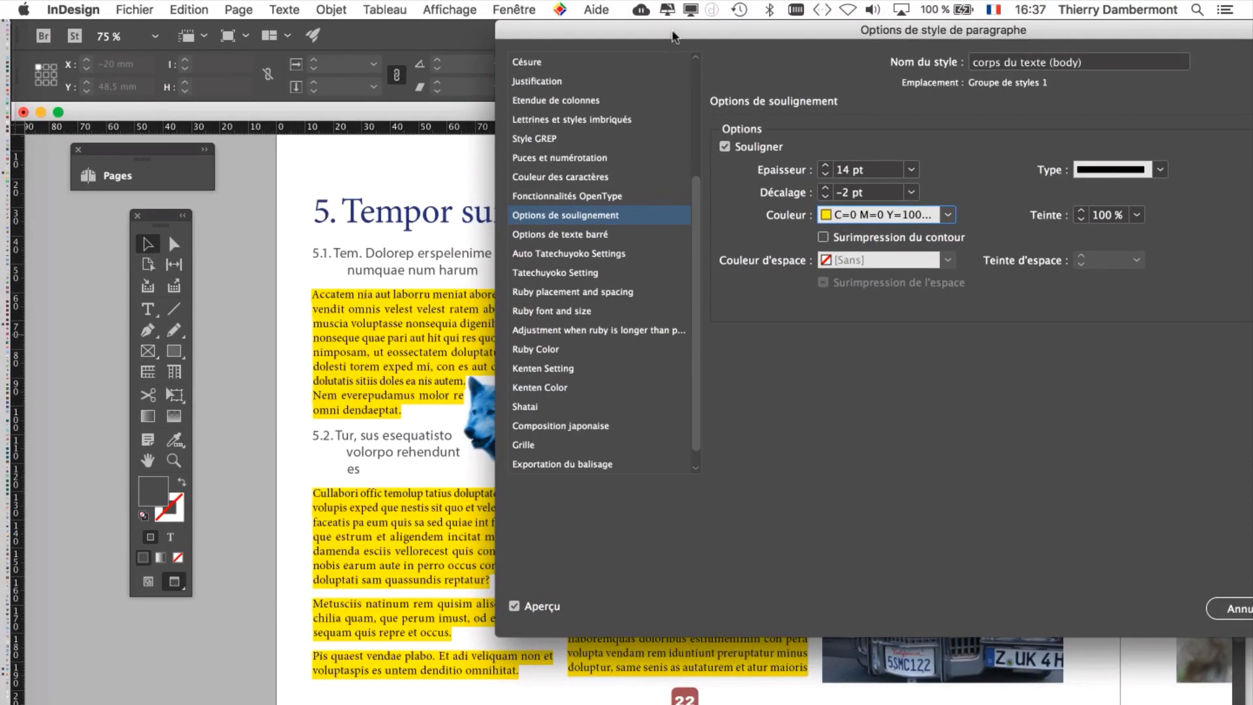
left_click_drag(672, 33, 373, 74)
left_click(1089, 645)
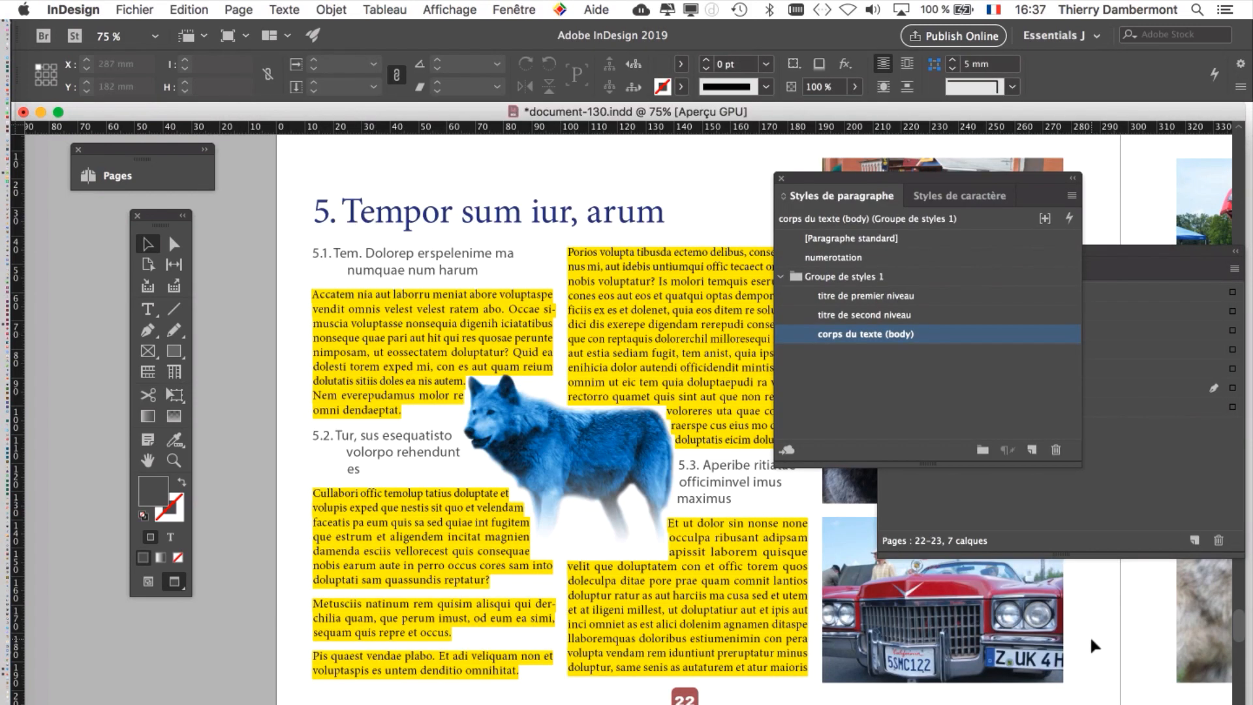
left_click_drag(854, 177, 1005, 181)
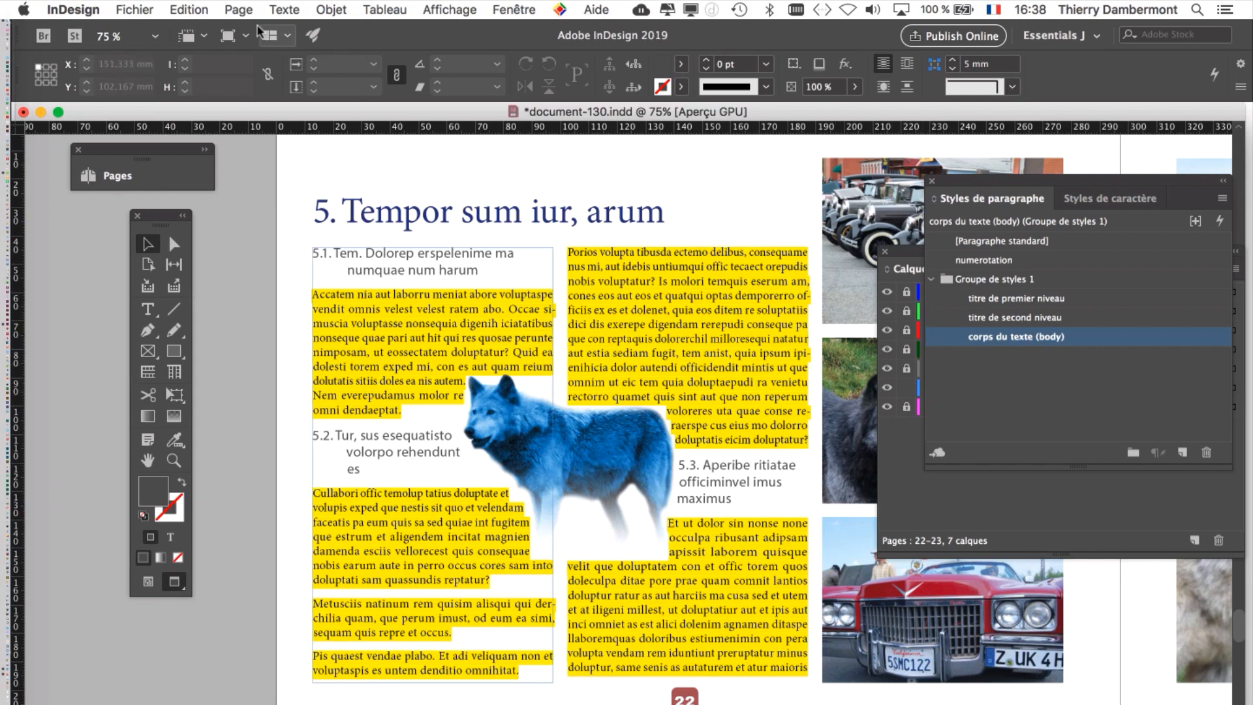
Save the document under the new name document-131.indd in the "Dossier document-130" folder
left_click(143, 10)
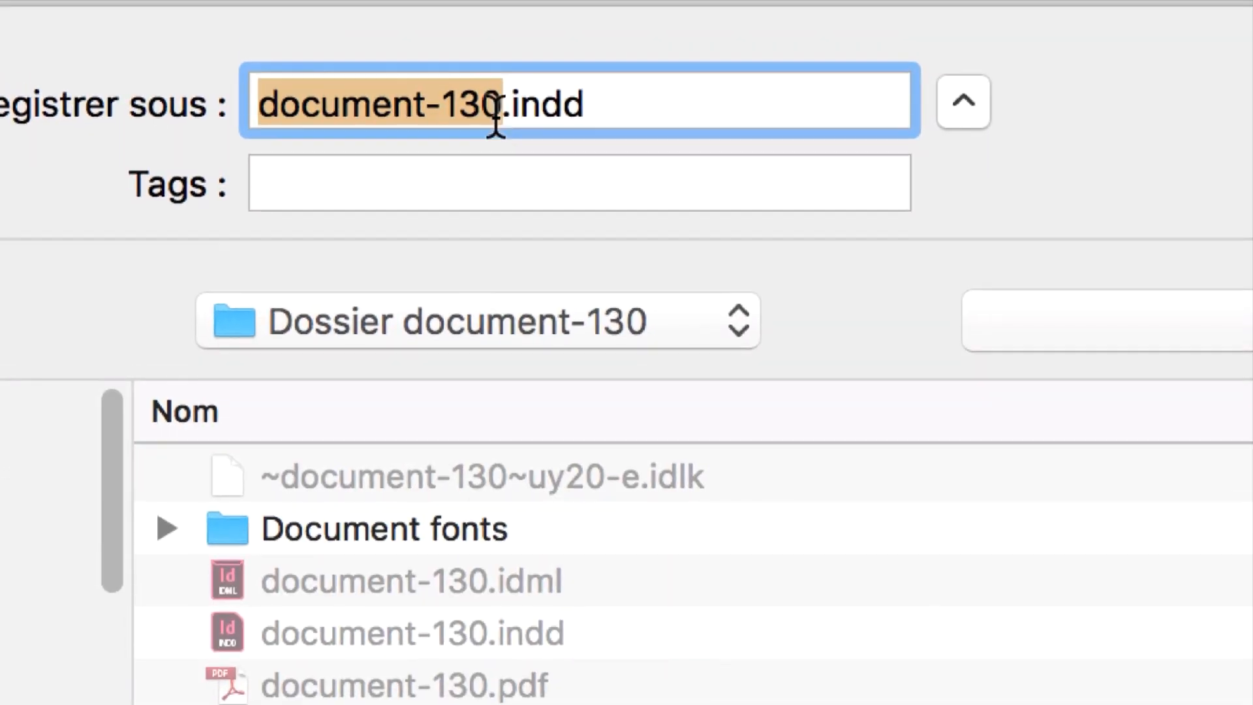
left_click(502, 88)
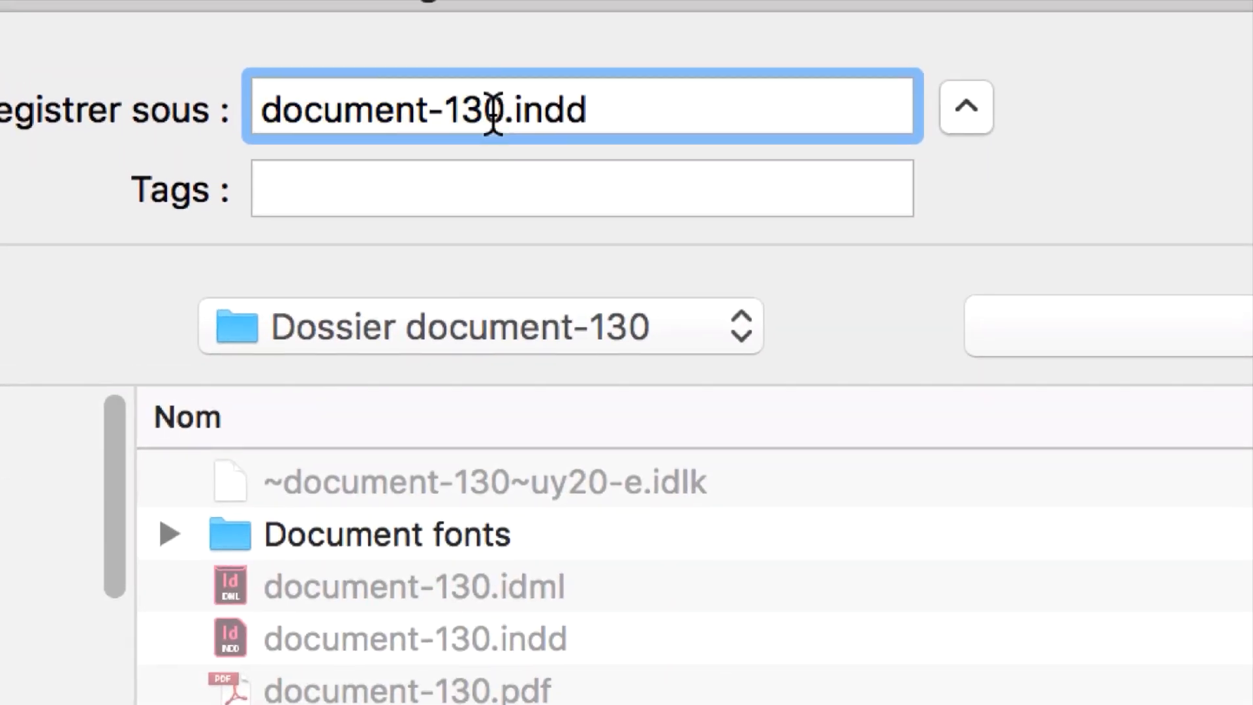
key("shift+Left")
type("1")
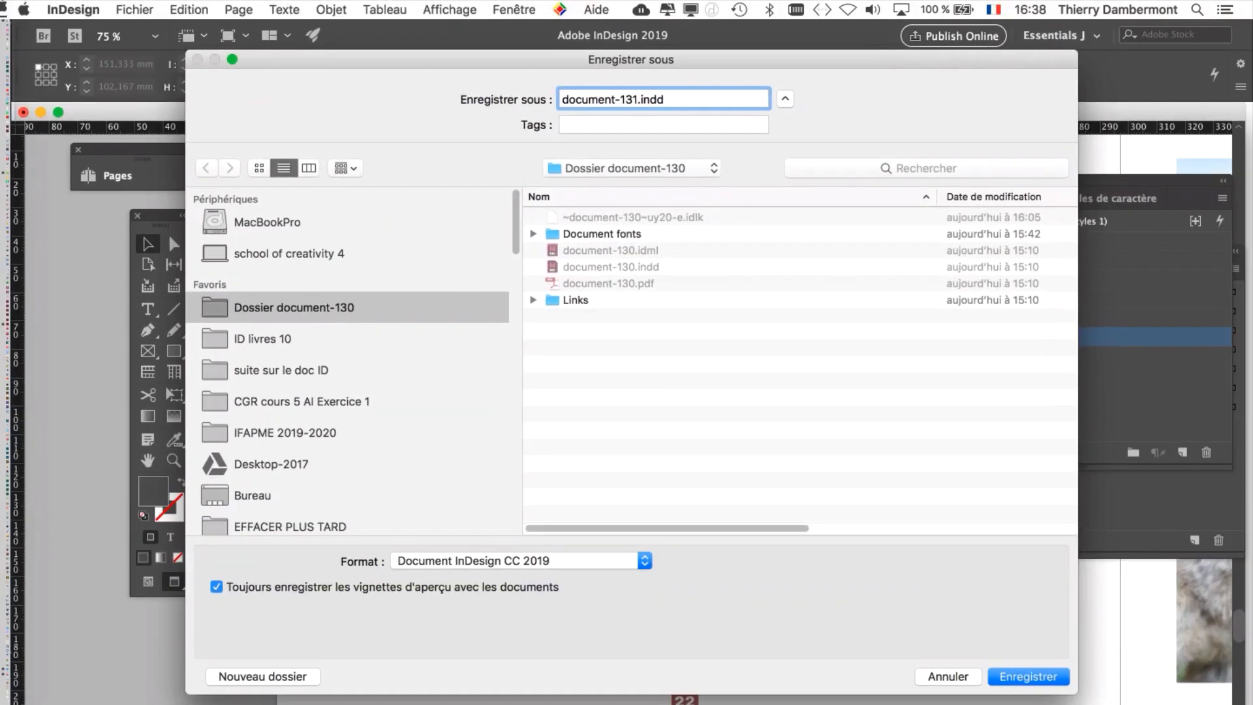
left_click_drag(1077, 693, 1109, 519)
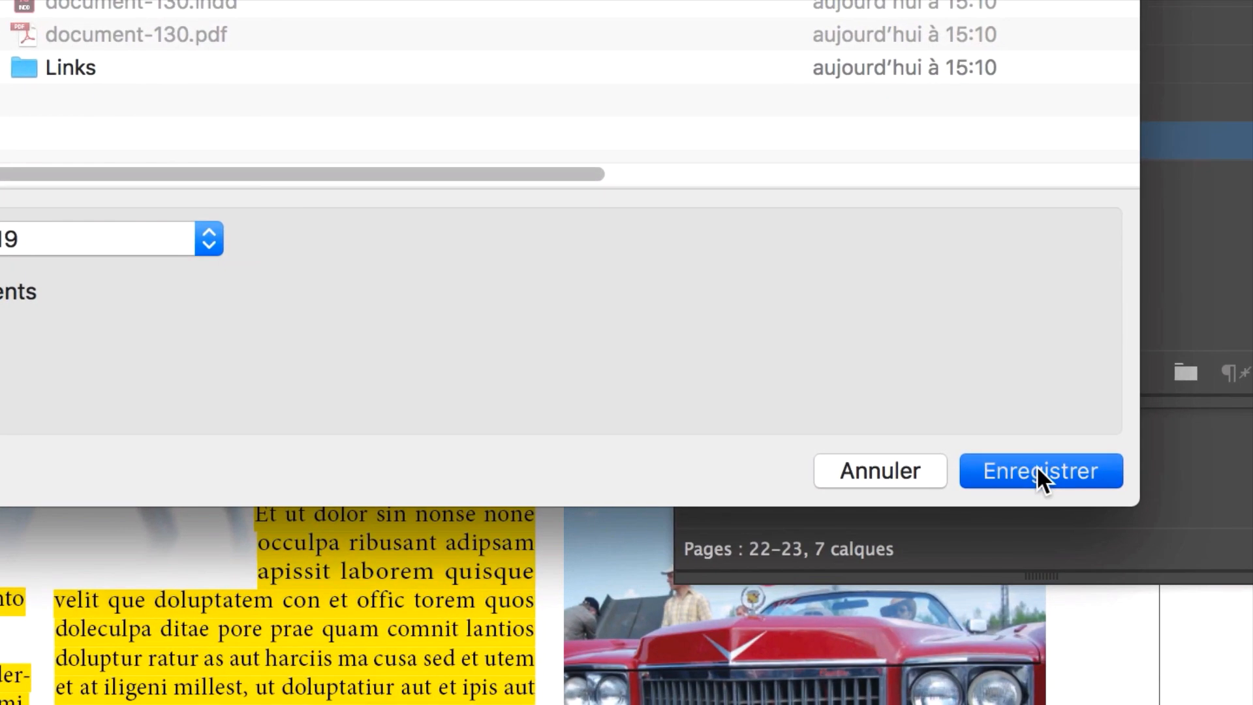
left_click(1037, 465)
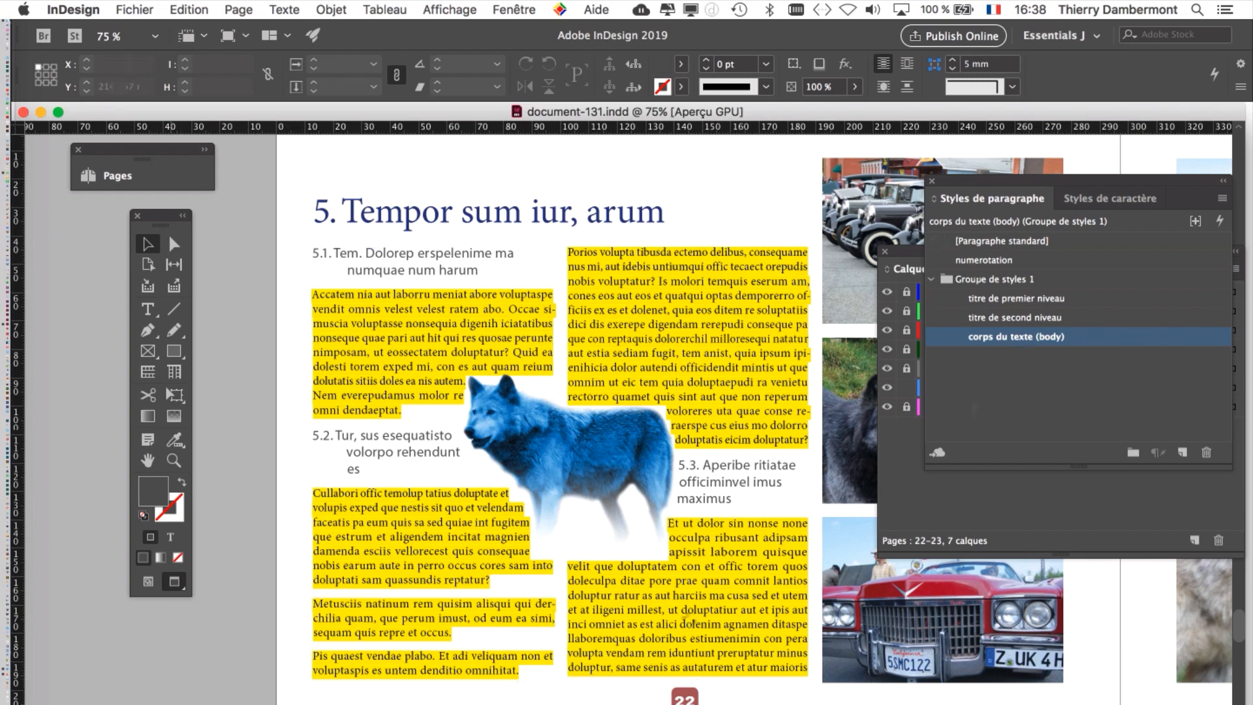
Close the paragraph styles and layers panels, and display spread 2-3 from the expanded Pages panel
left_click(933, 181)
left_click(885, 252)
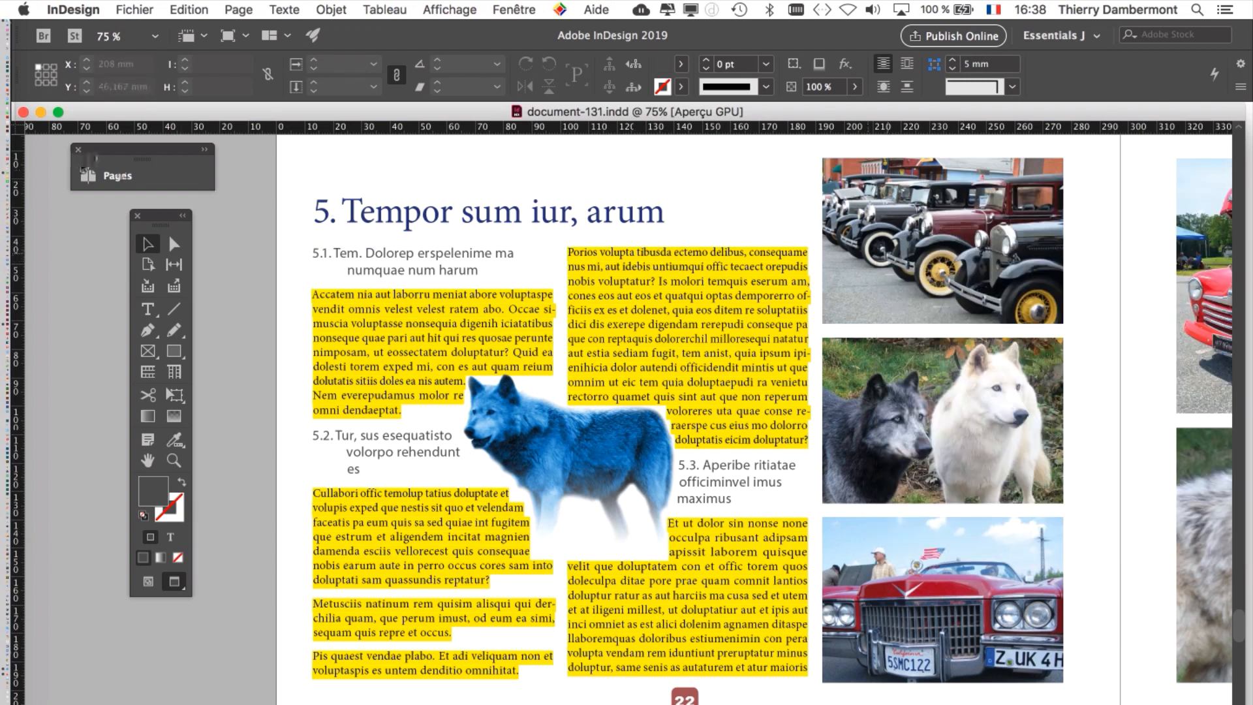
double_click(115, 157)
left_click_drag(115, 157, 837, 119)
double_click(830, 361)
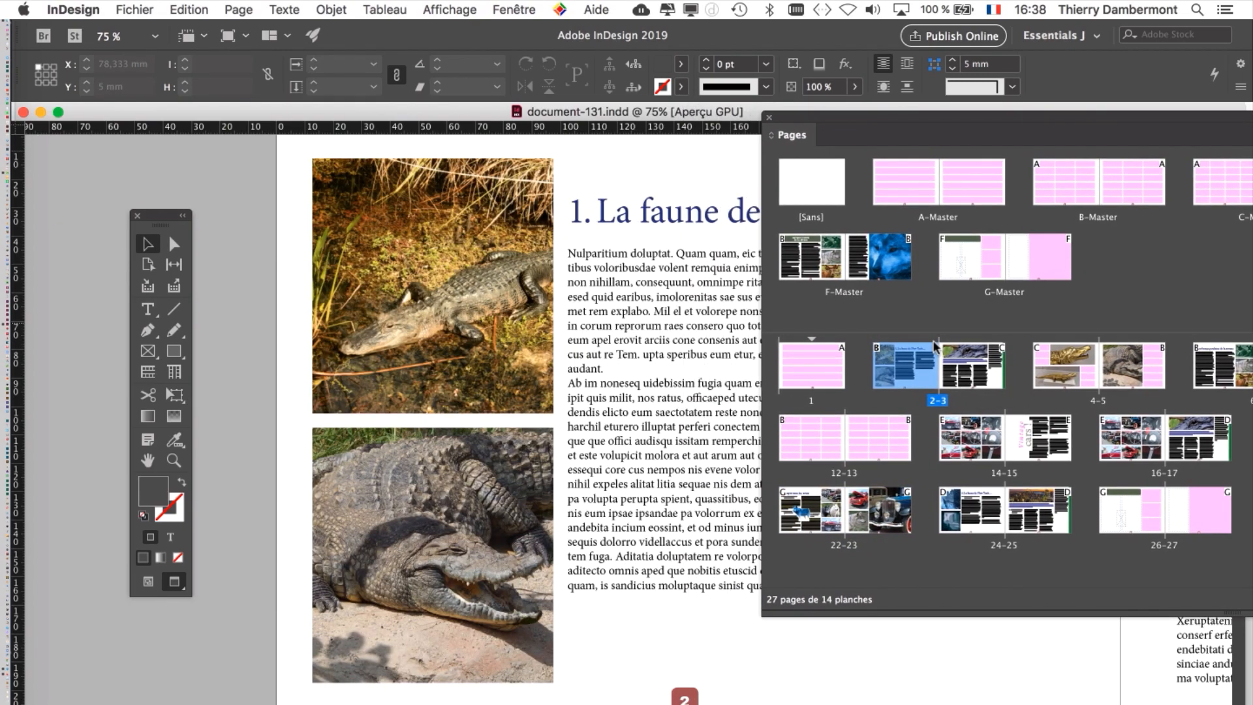
mouse_move(903, 376)
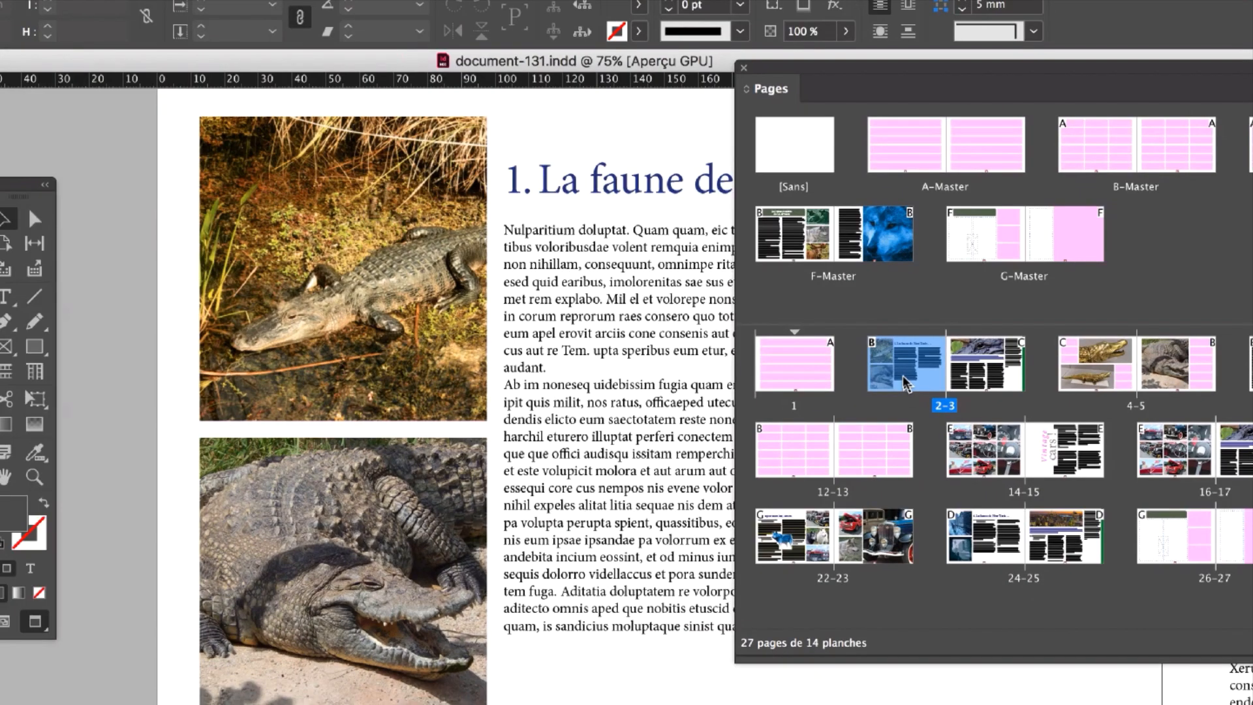
Bring page 2's article into view, clear the Pages panel off its second column, and place a text cursor in the first body paragraph
scroll(522, 404, "right", 5)
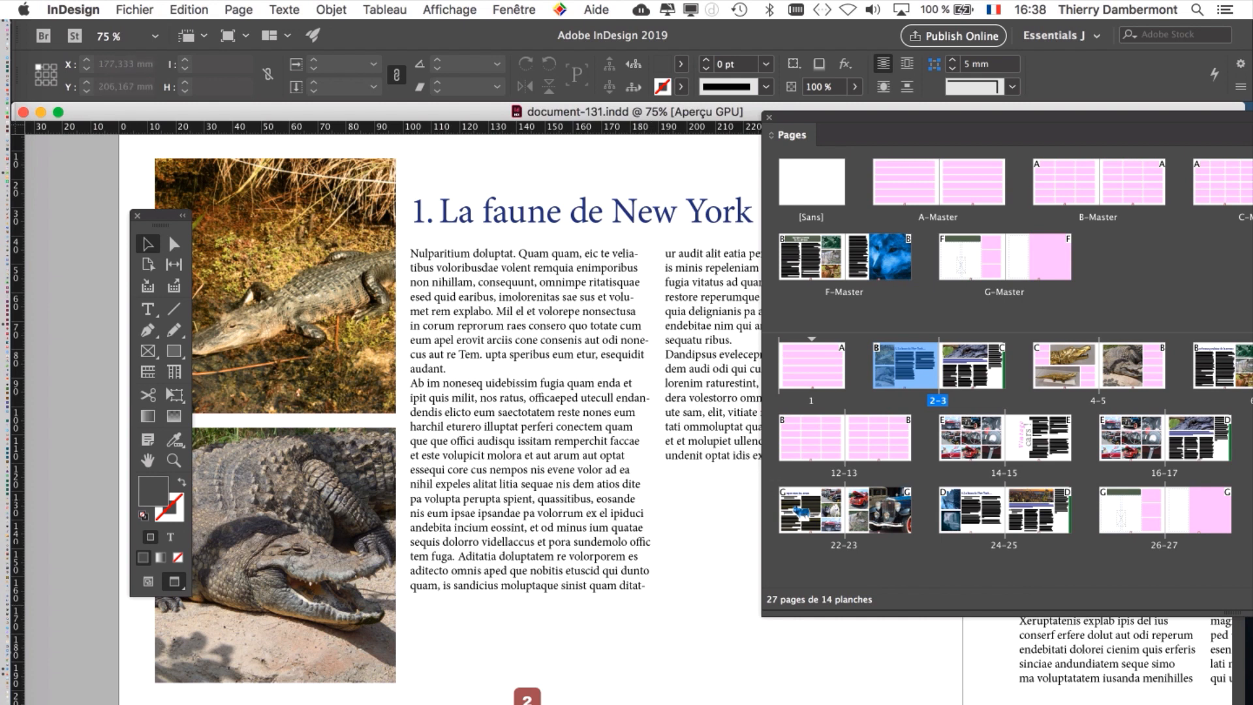
scroll(392, 411, "right", 5)
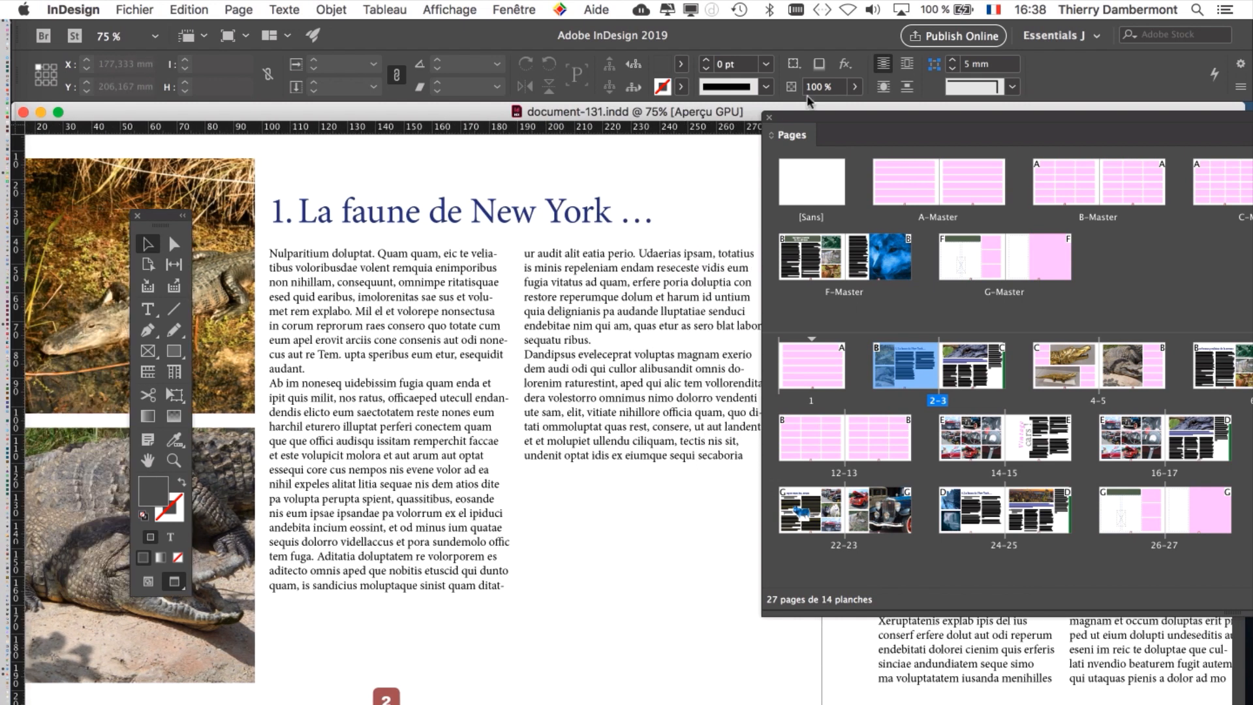
left_click_drag(801, 116, 862, 122)
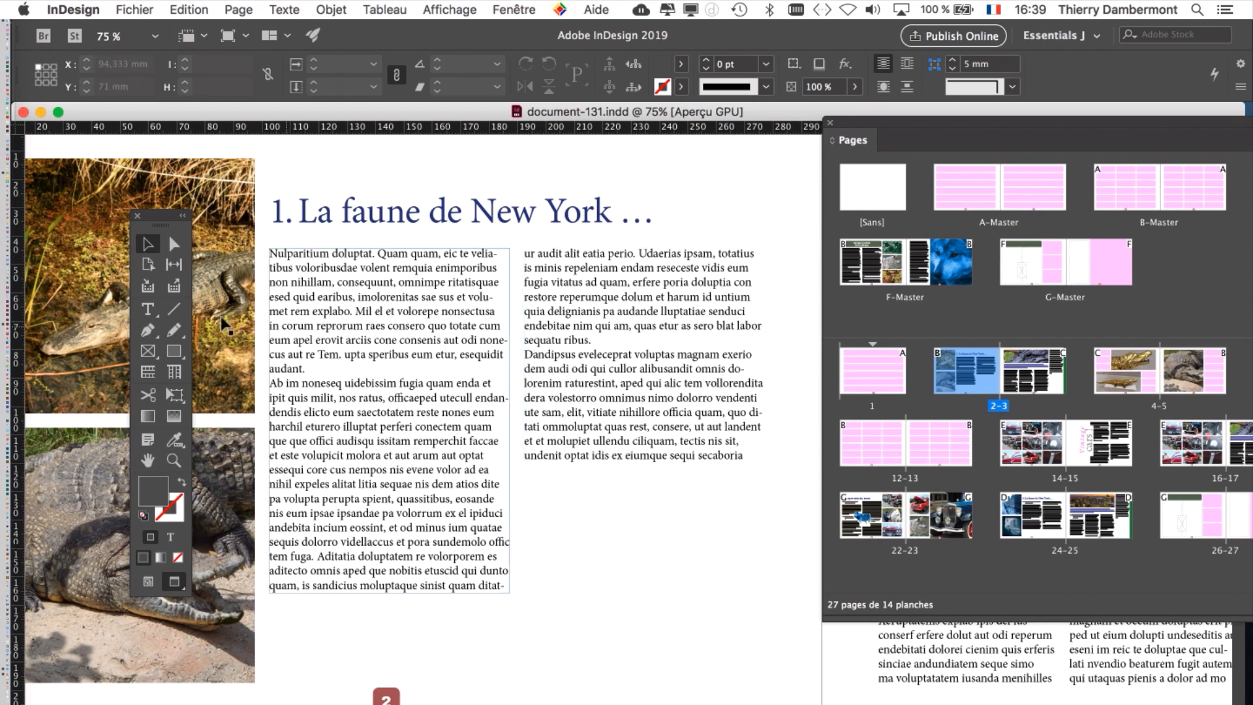
key("t")
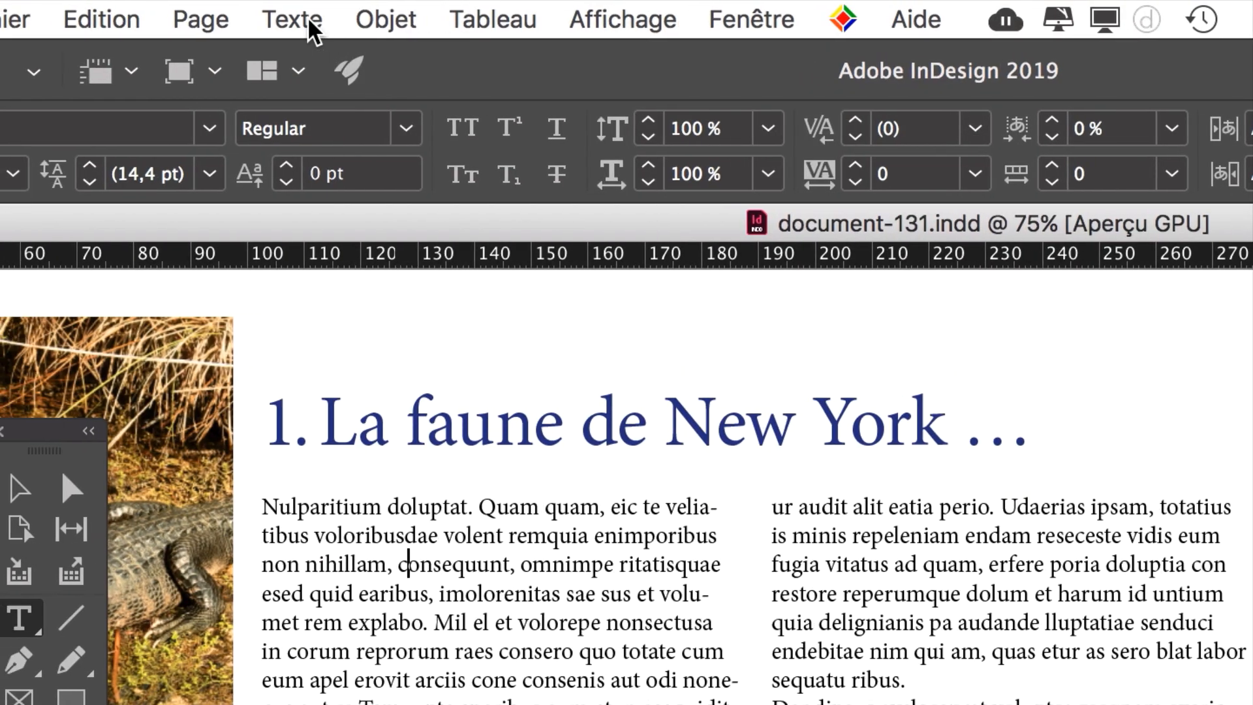
left_click(308, 26)
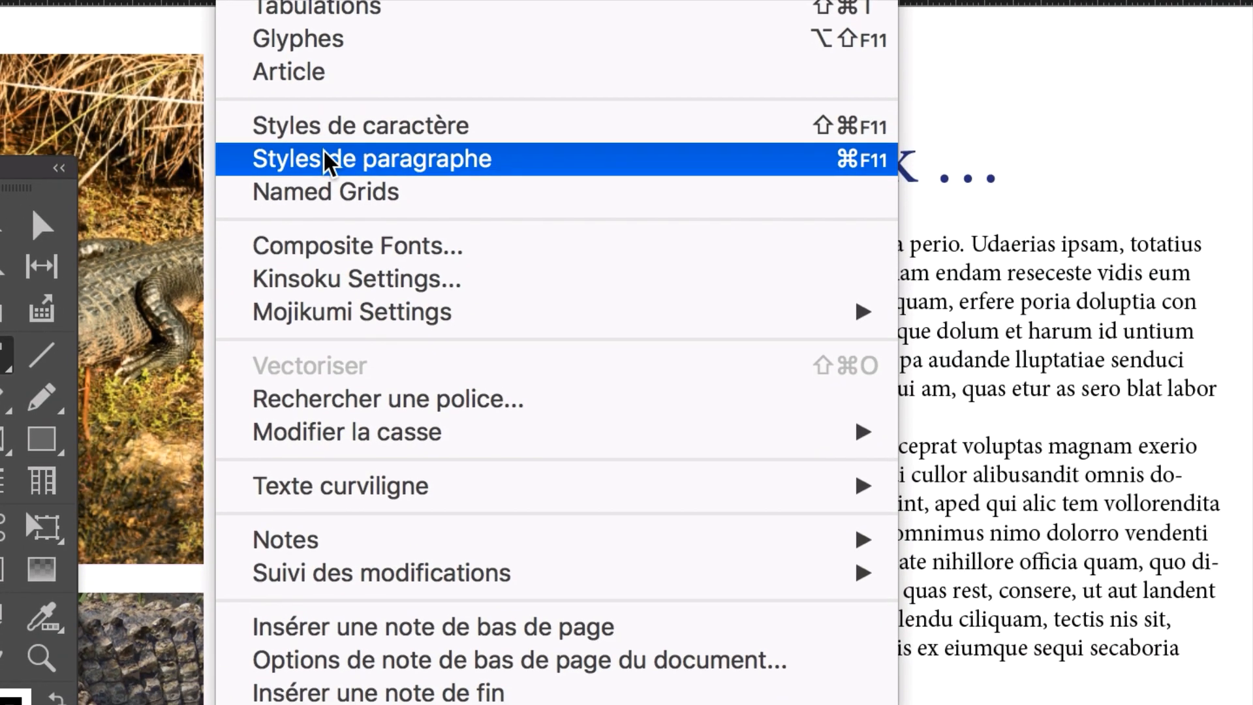
left_click(324, 160)
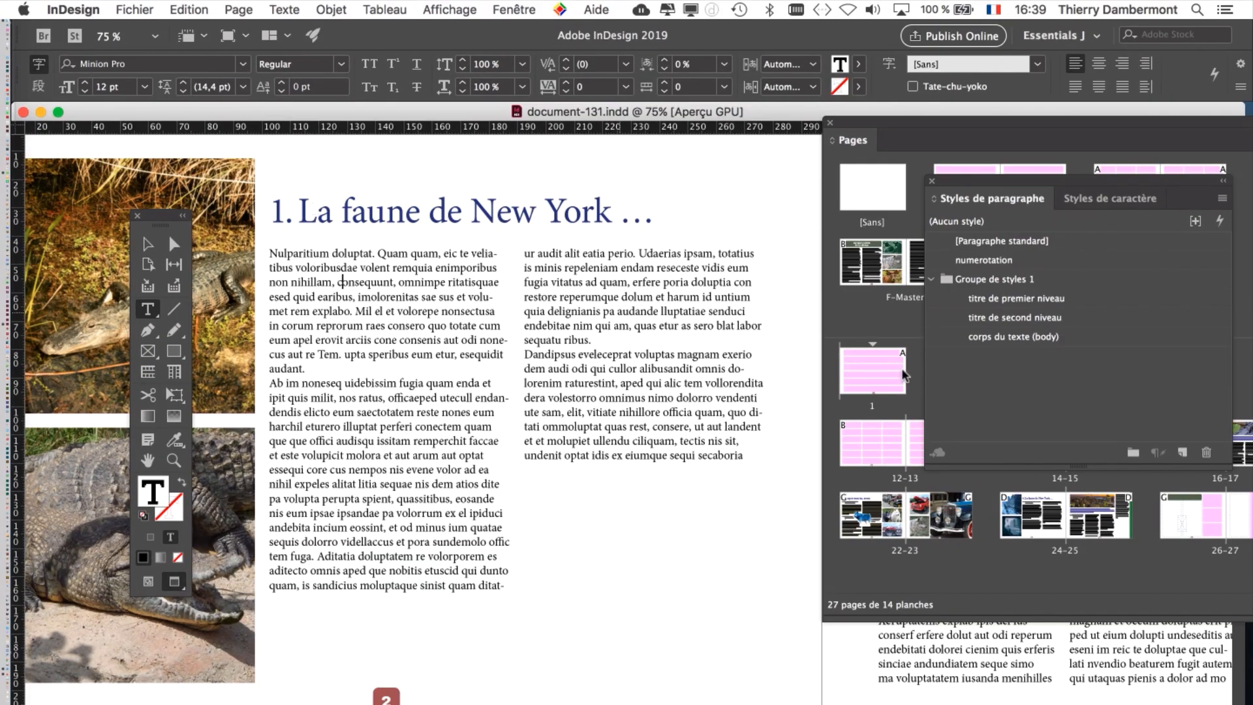
left_click_drag(1133, 178, 603, 283)
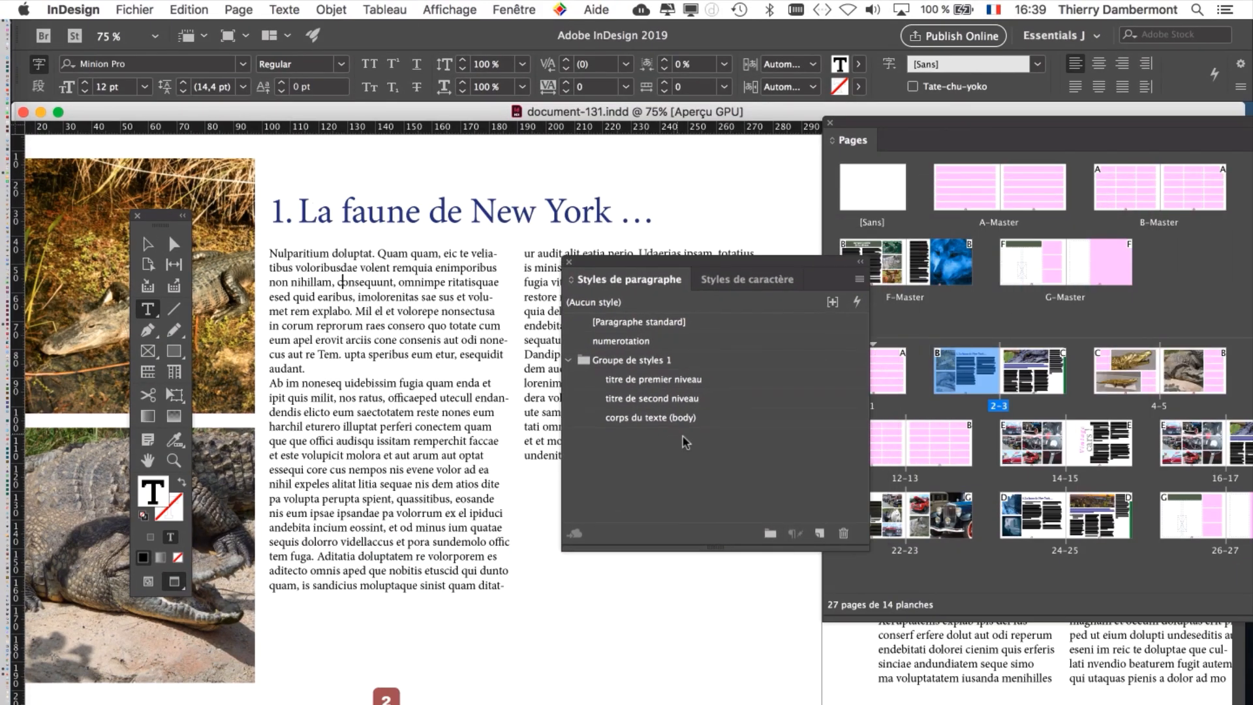
left_click(406, 298)
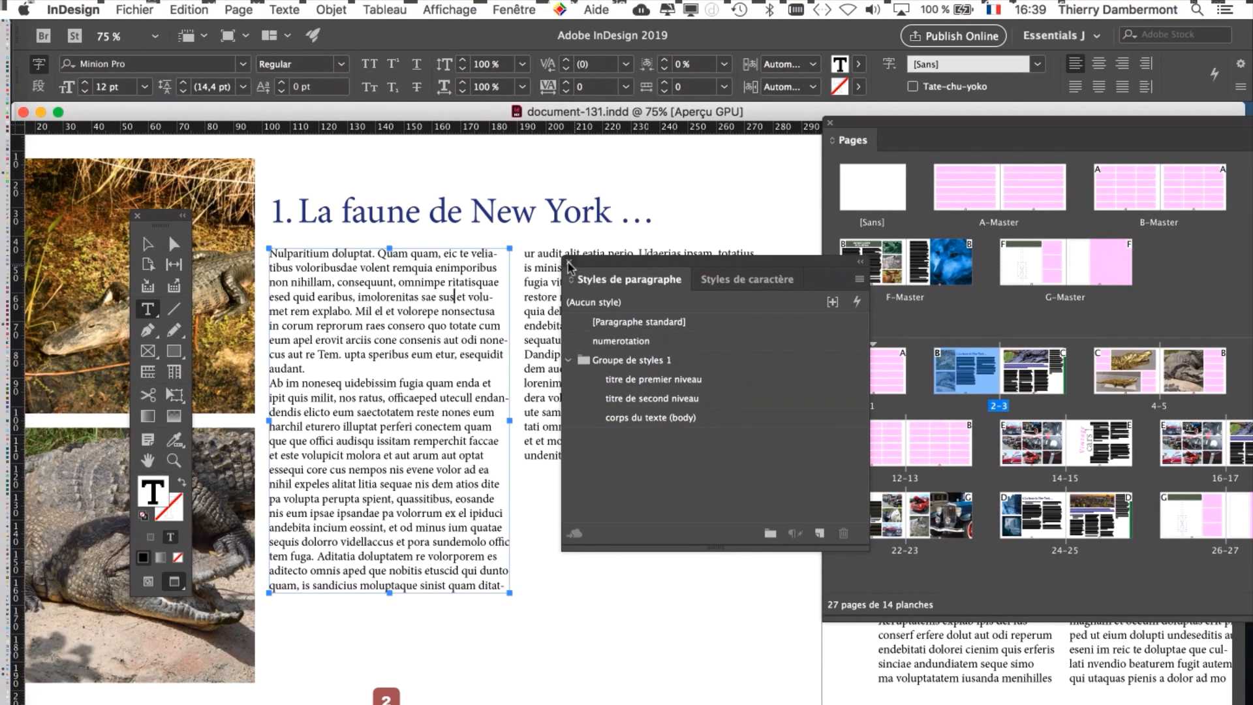
left_click(569, 264)
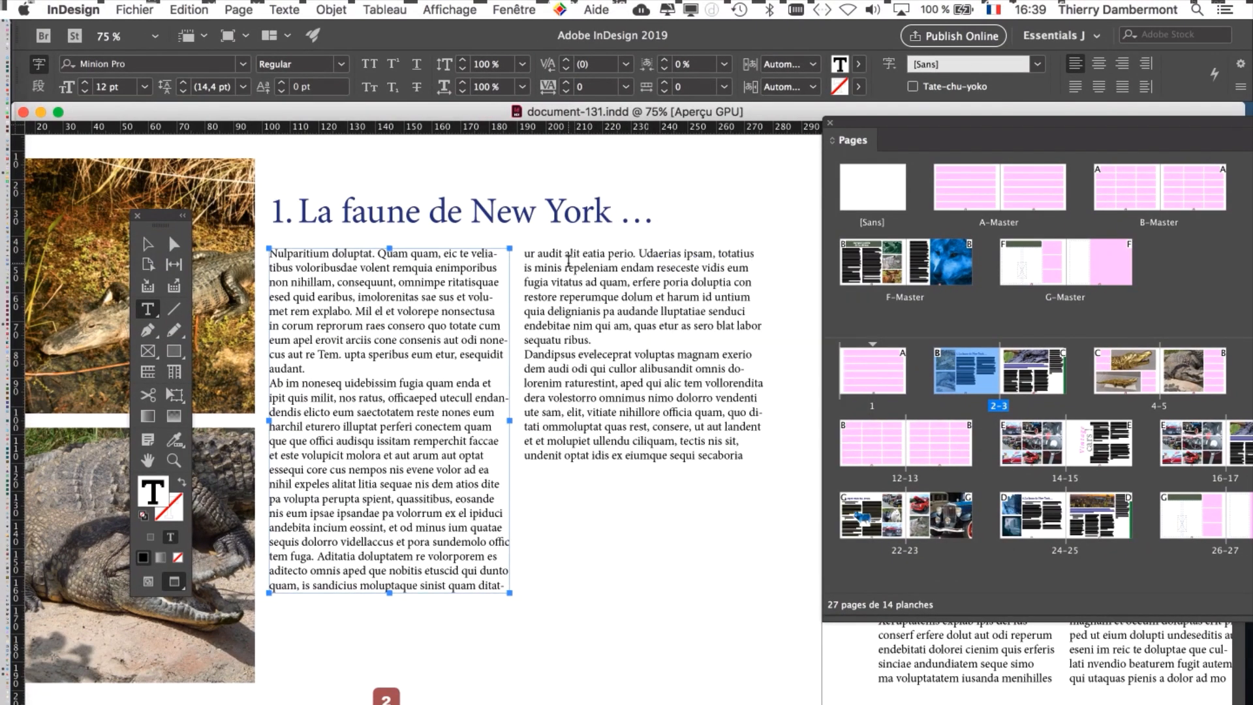
left_click_drag(885, 127, 823, 128)
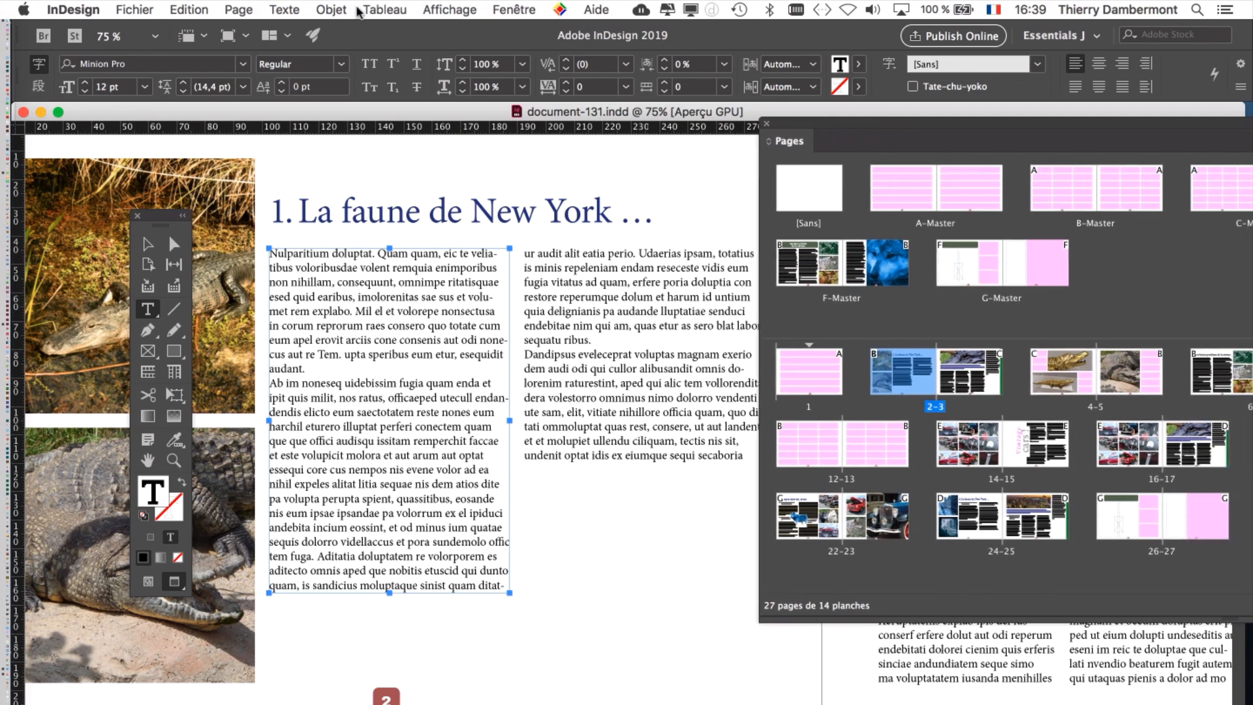
Apply the "corps du texte (body)" paragraph style to page 2's first body paragraph and show the guides and hidden characters
left_click(284, 10)
left_click(378, 210)
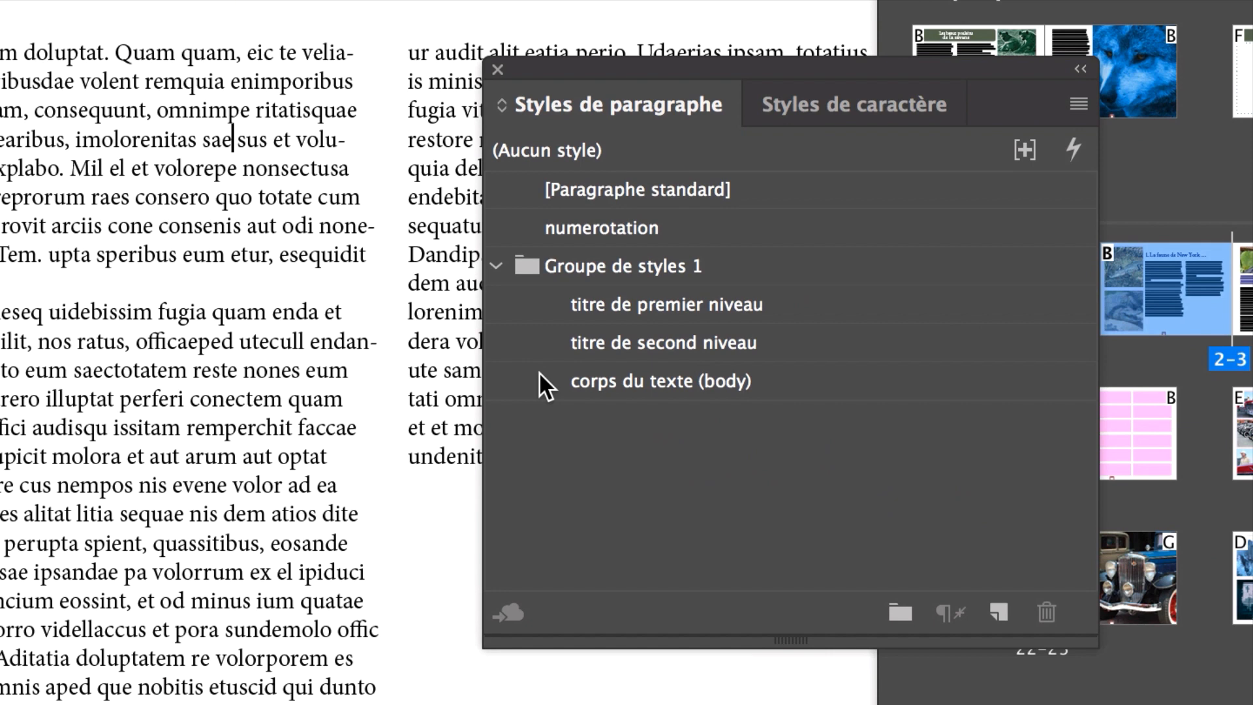
left_click(540, 374)
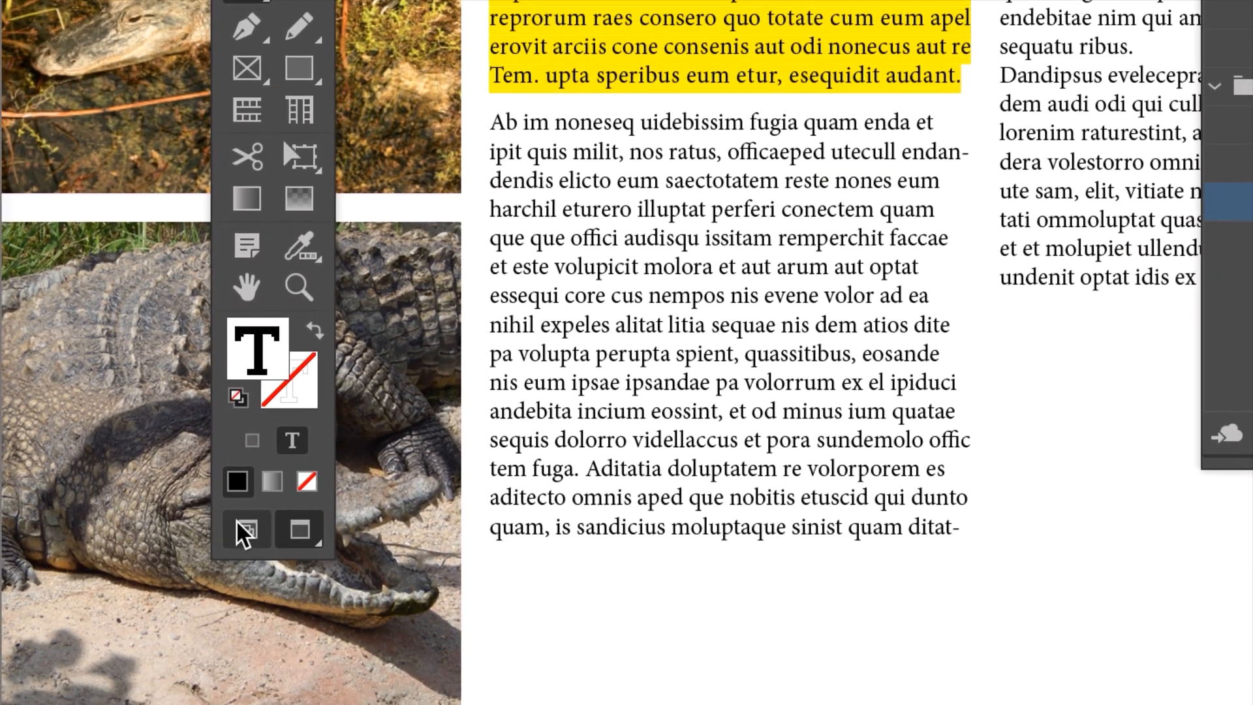
left_click(240, 530)
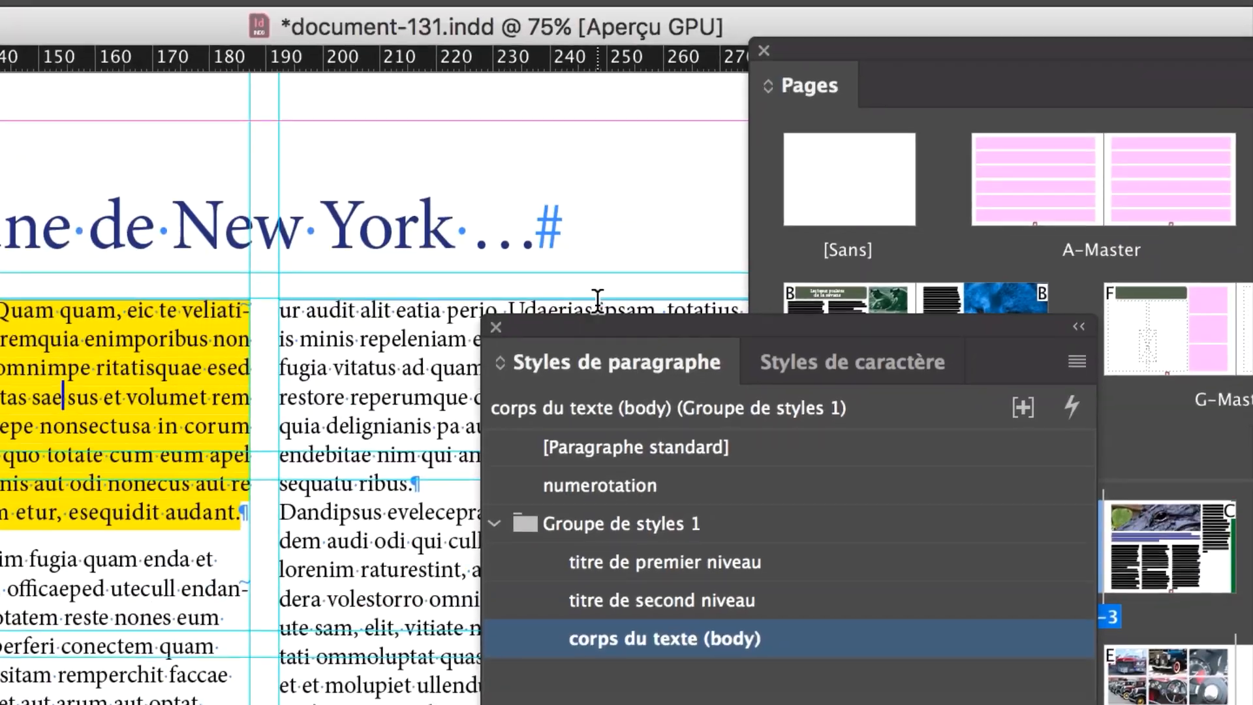
Apply the "corps du texte (body)" paragraph style to the last paragraph in page 2's second column, starting with "Dandipsus"
left_click_drag(560, 326, 657, 492)
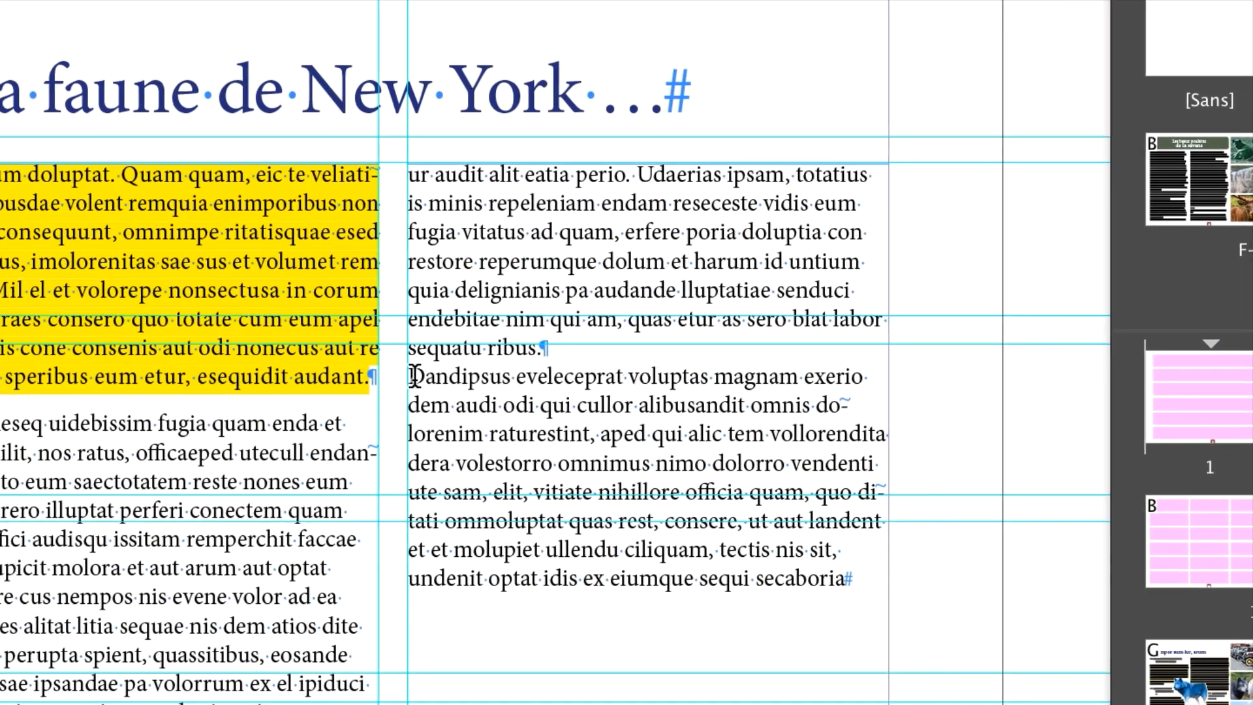
left_click_drag(426, 392, 850, 598)
left_click_drag(554, 444, 568, 443)
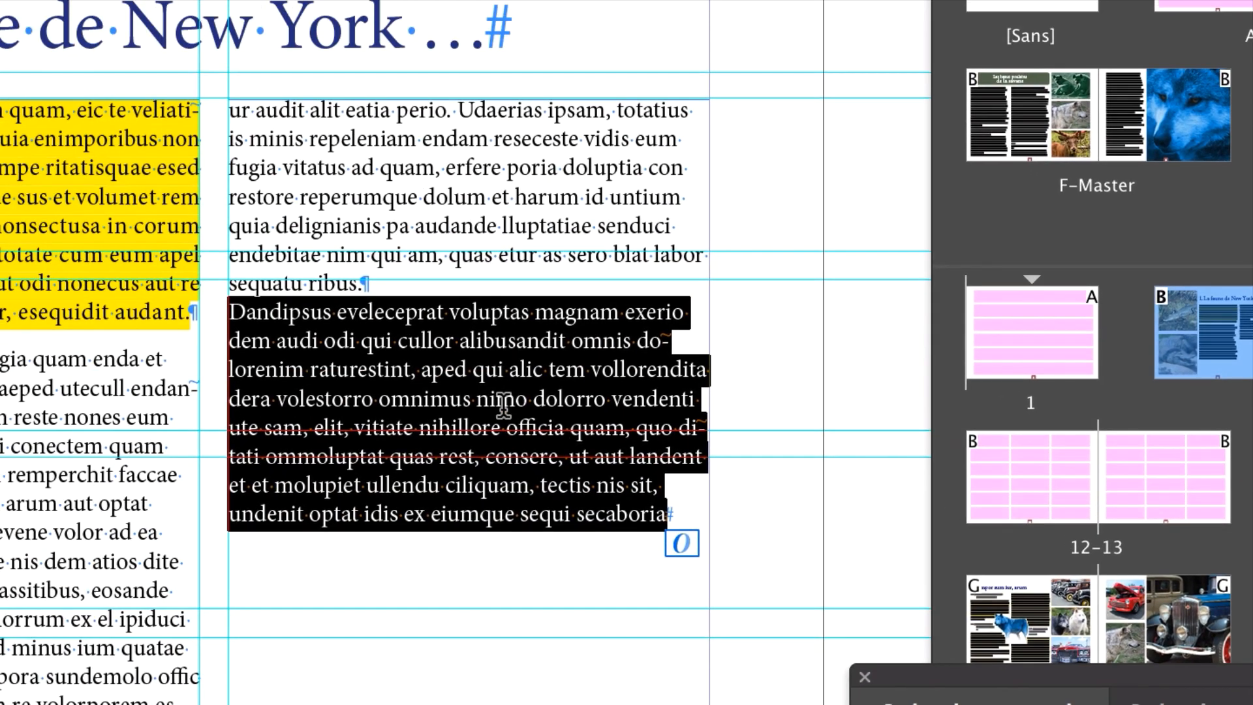
left_click(504, 404)
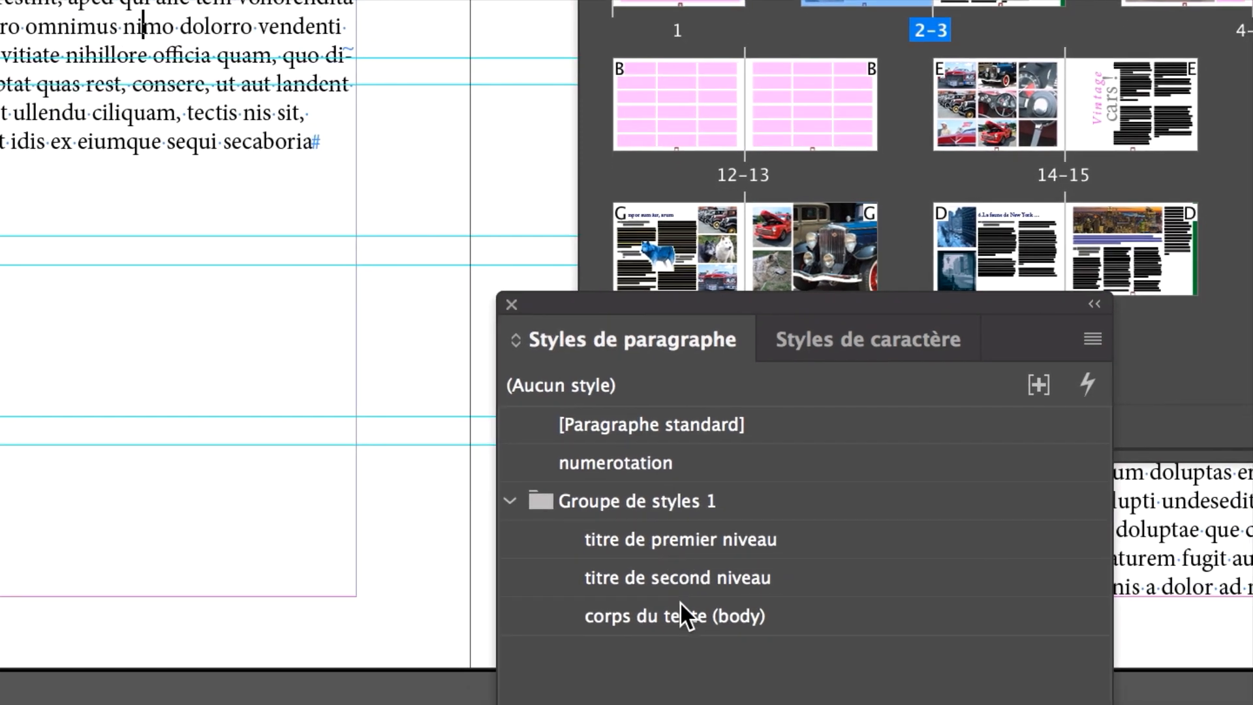
left_click(680, 607)
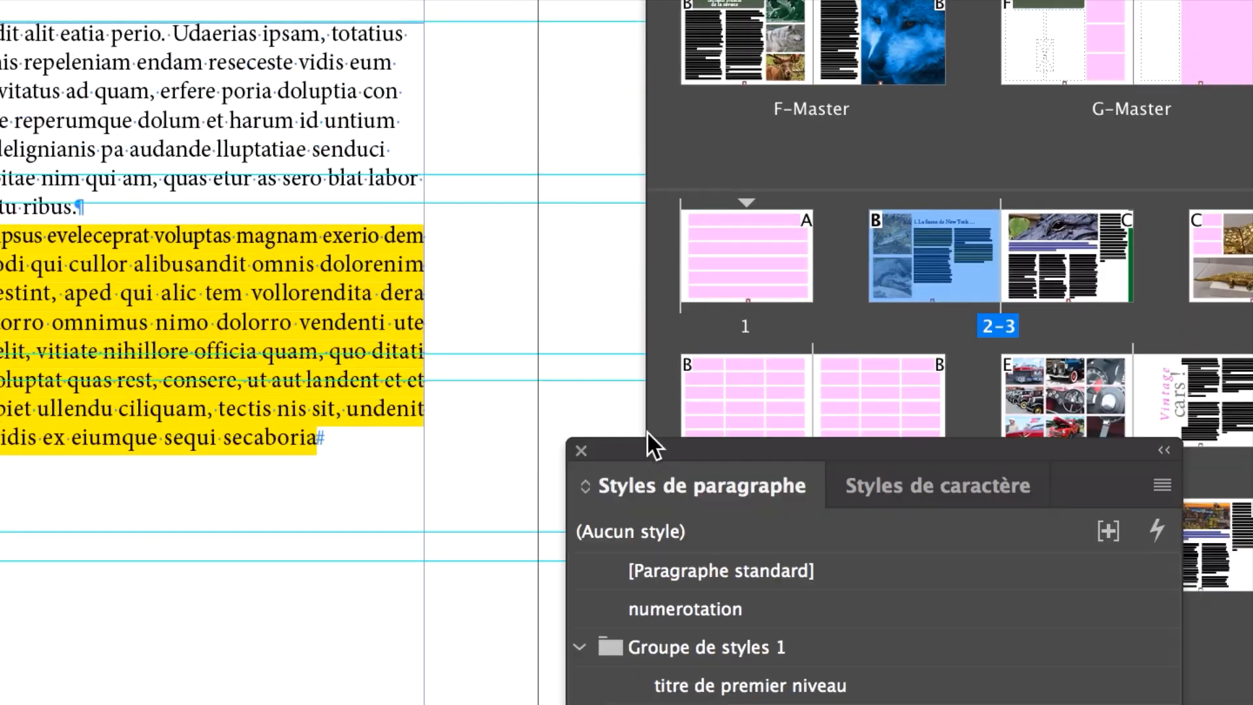
Select text across both columns of page 2 and apply "corps du texte (body)" to the remaining unstyled paragraphs
left_click_drag(648, 431, 644, 174)
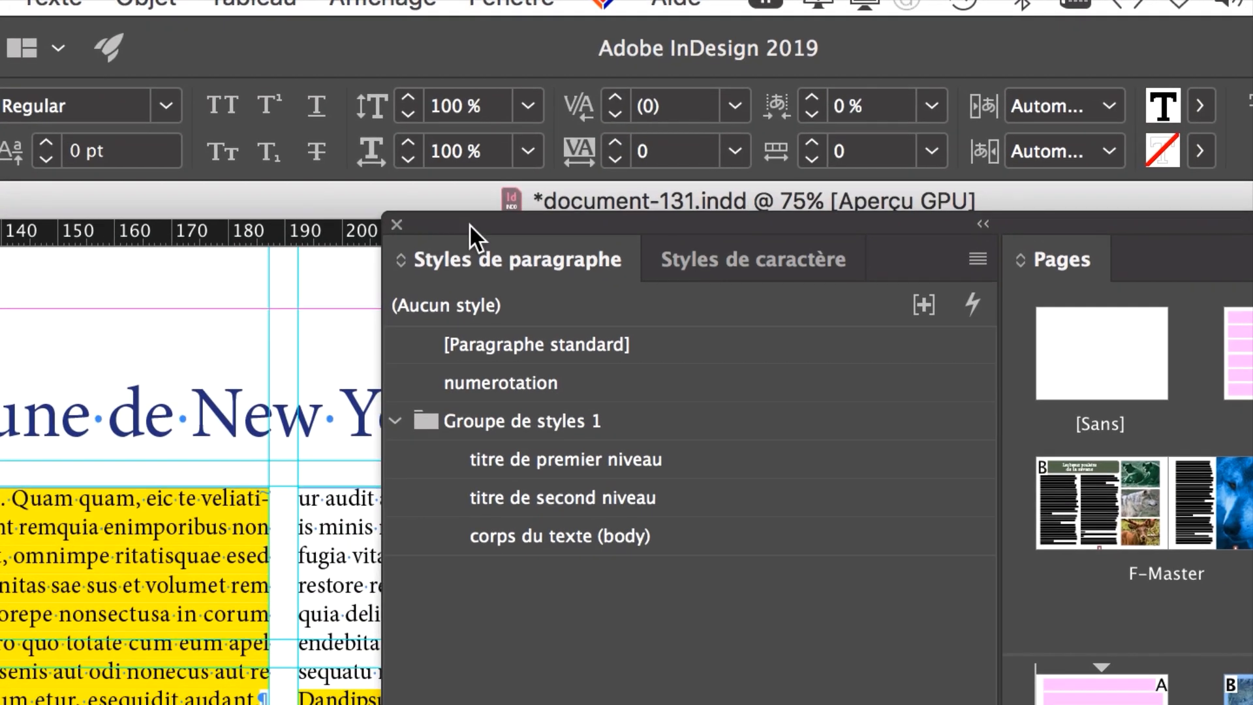
left_click_drag(477, 239, 893, 342)
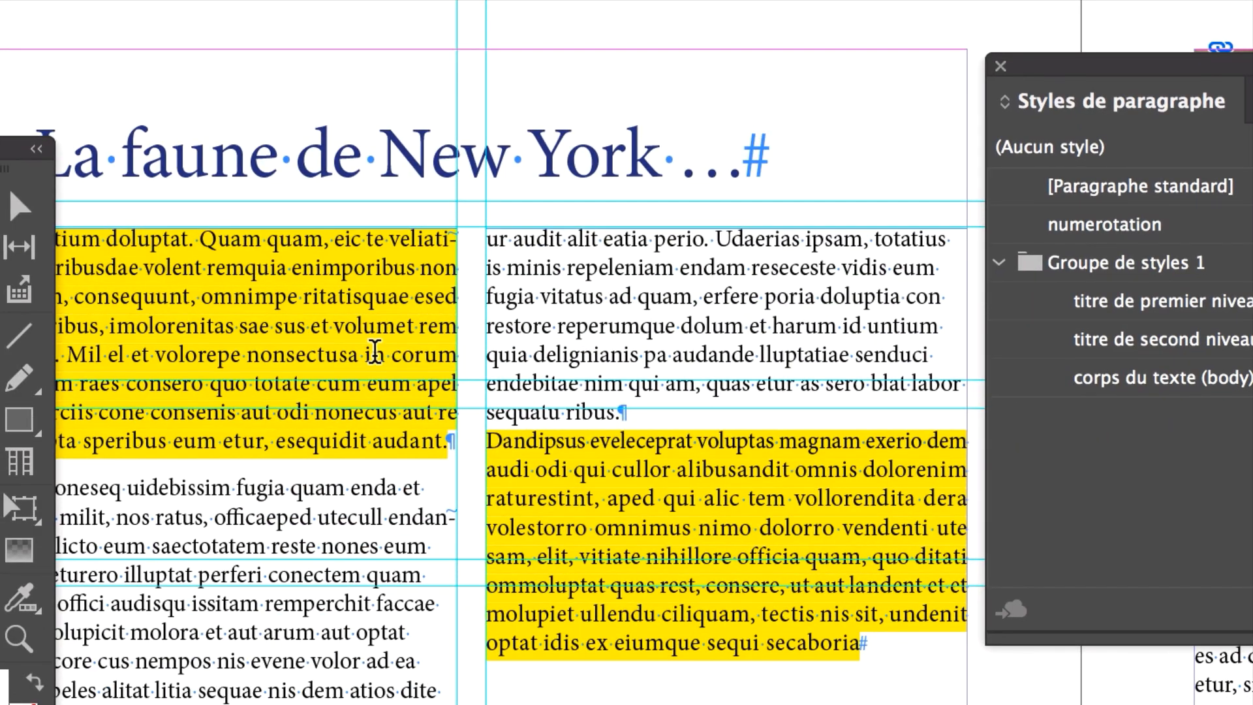
left_click_drag(374, 353, 583, 461)
left_click_drag(448, 386, 555, 458)
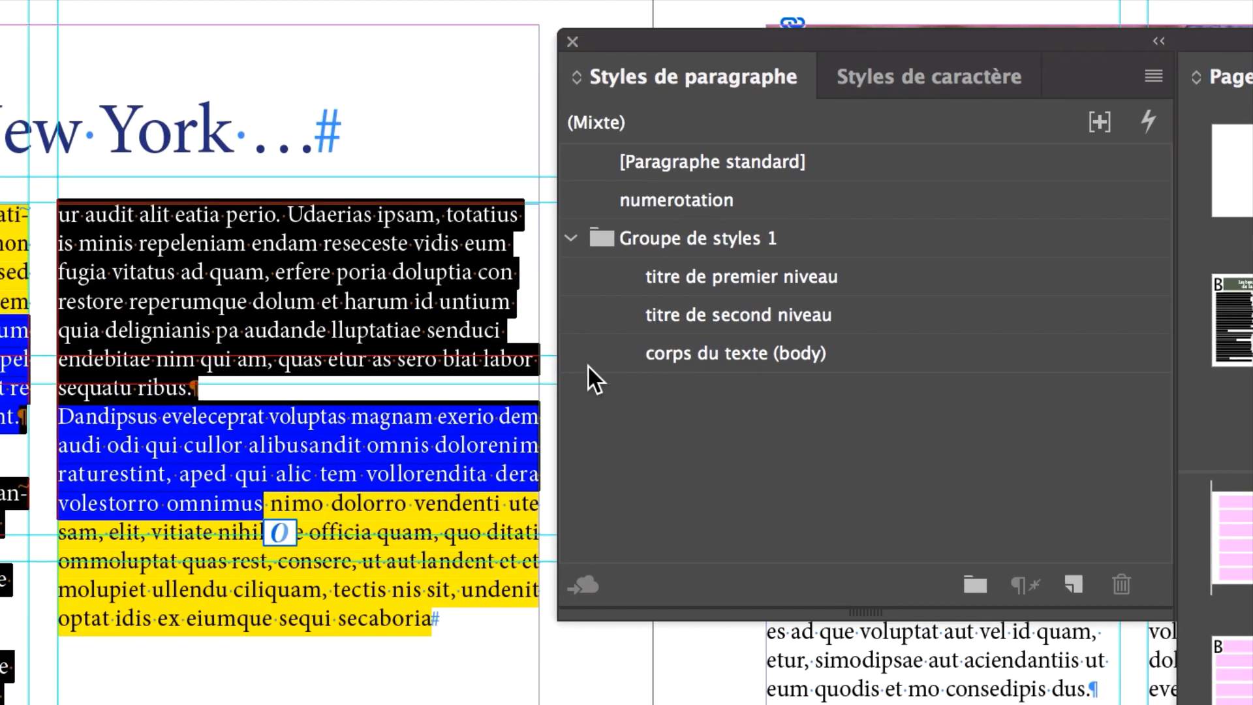
left_click(630, 350)
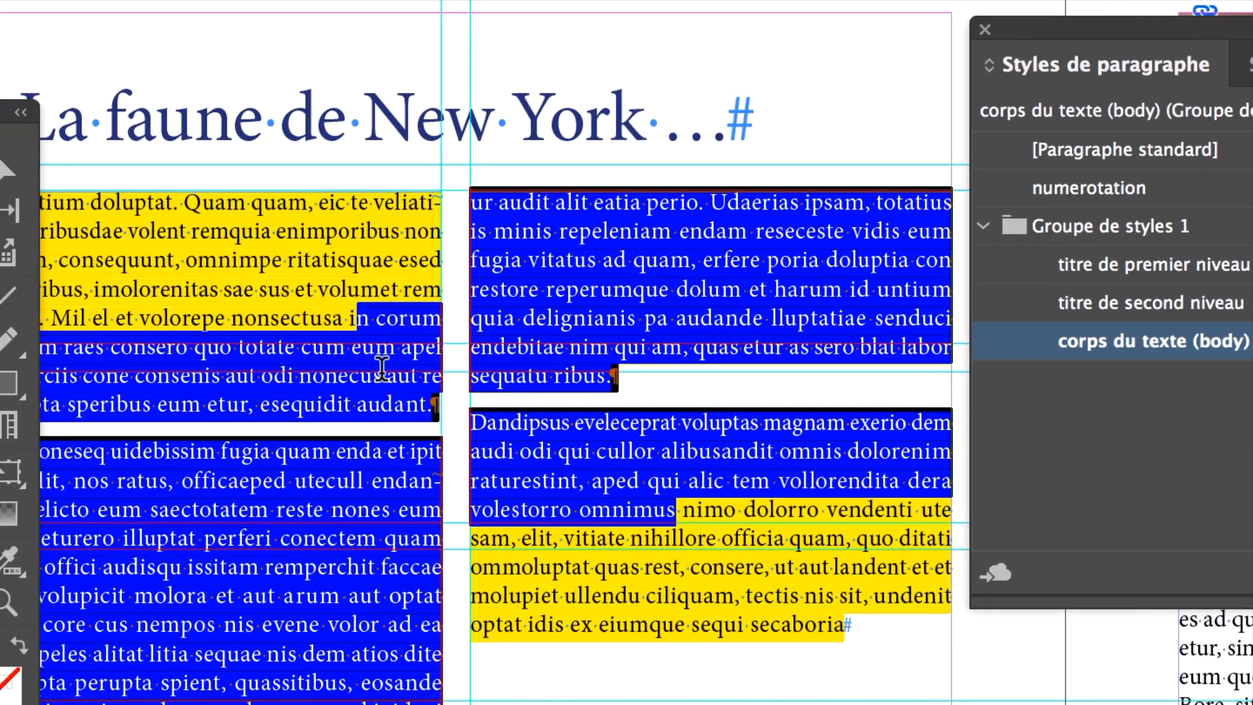
left_click(317, 372)
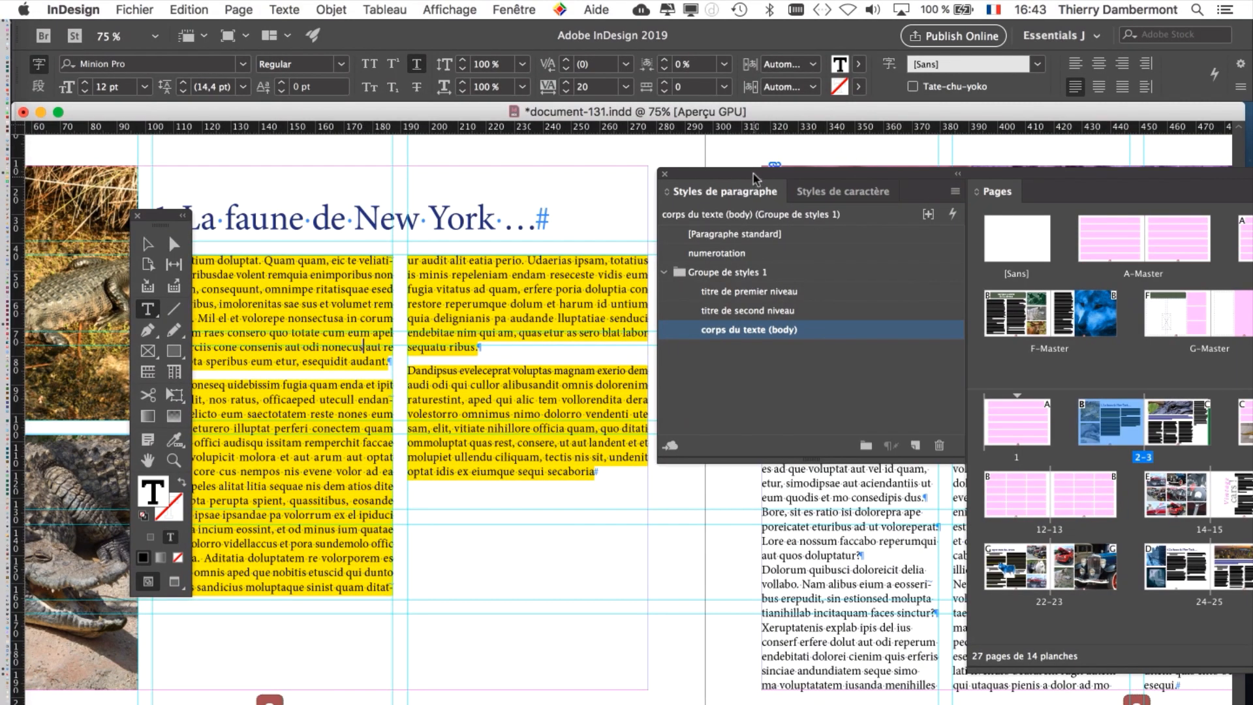
Clear the floating panels off page 2's text, separate the paragraph styles panel from the character styles panel, and close the latter
left_click_drag(1171, 30, 1252, 30)
left_click_drag(175, 220, 111, 184)
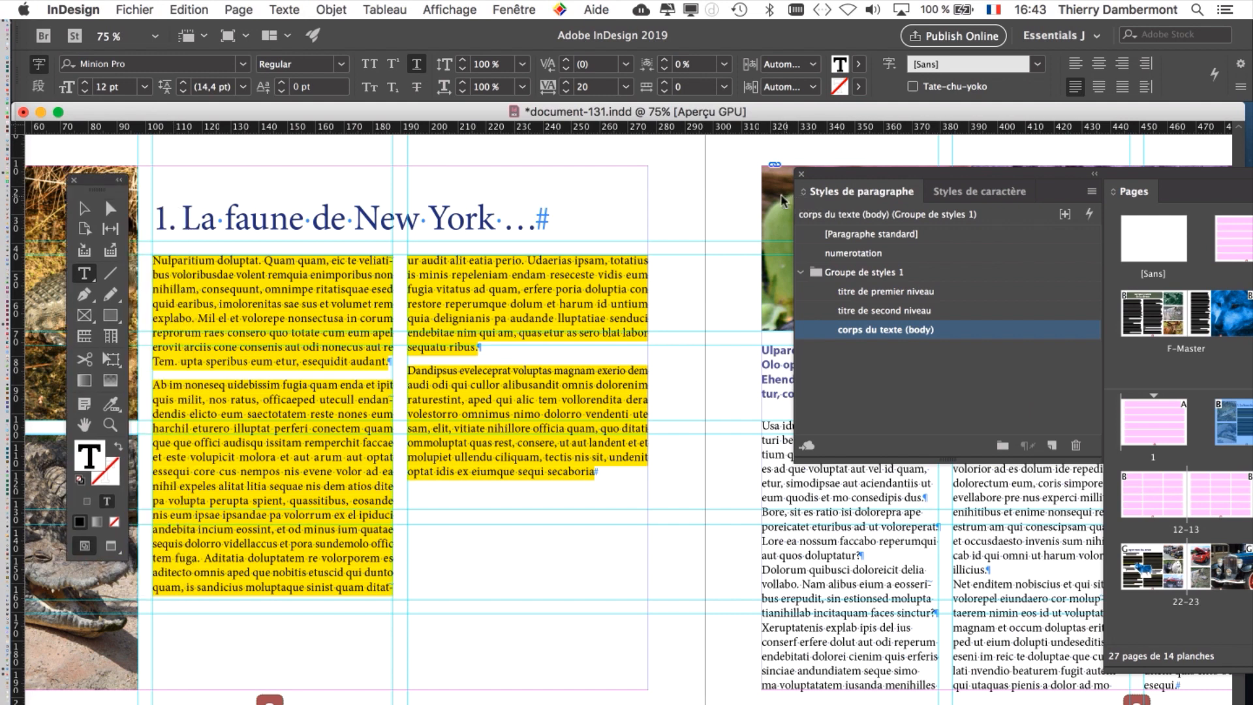
left_click_drag(816, 193, 655, 162)
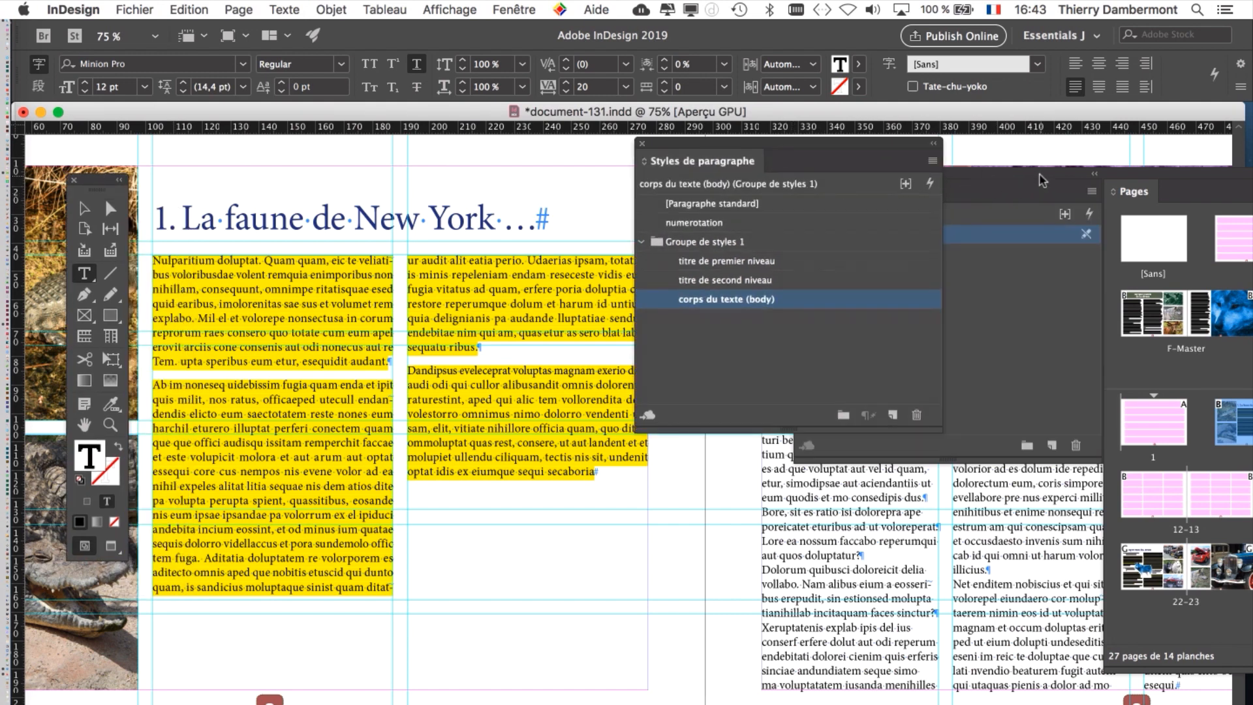
left_click_drag(1022, 181, 790, 249)
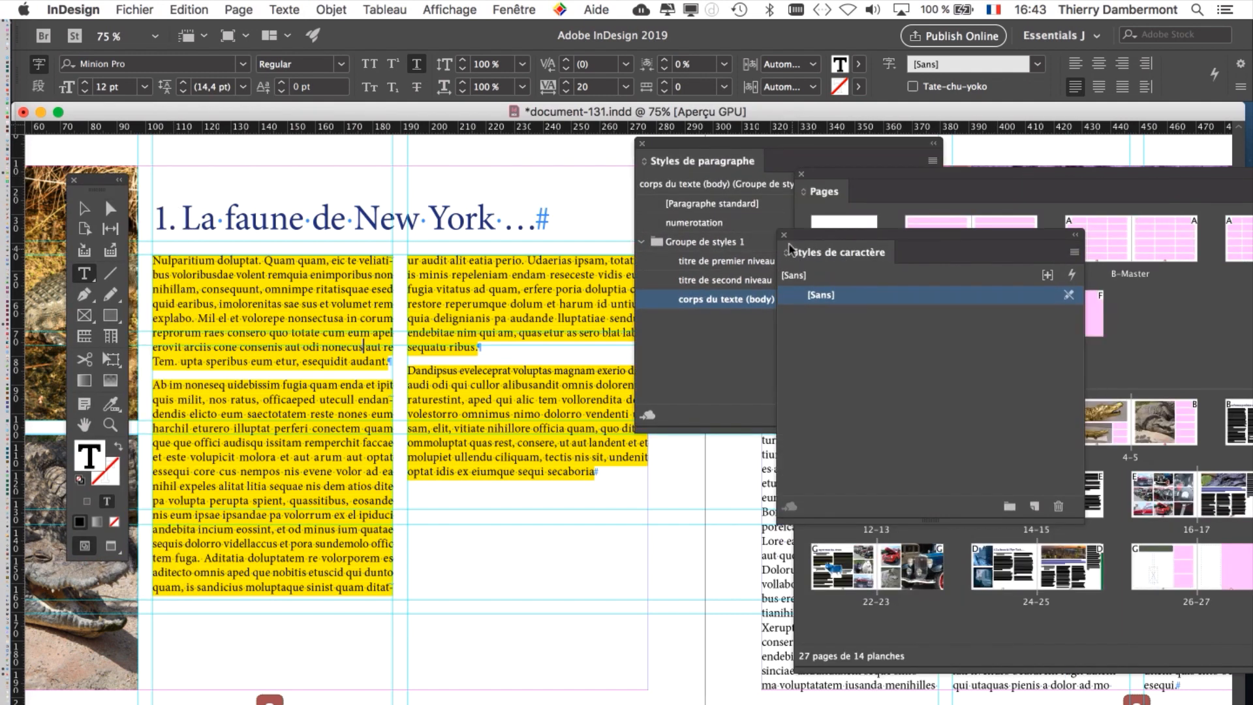
left_click(785, 235)
Collapse the Pages panel and place it with the paragraph styles panel over page 3, clear of page 2's text
double_click(821, 174)
left_click_drag(832, 175, 1129, 160)
left_click_drag(732, 159, 875, 168)
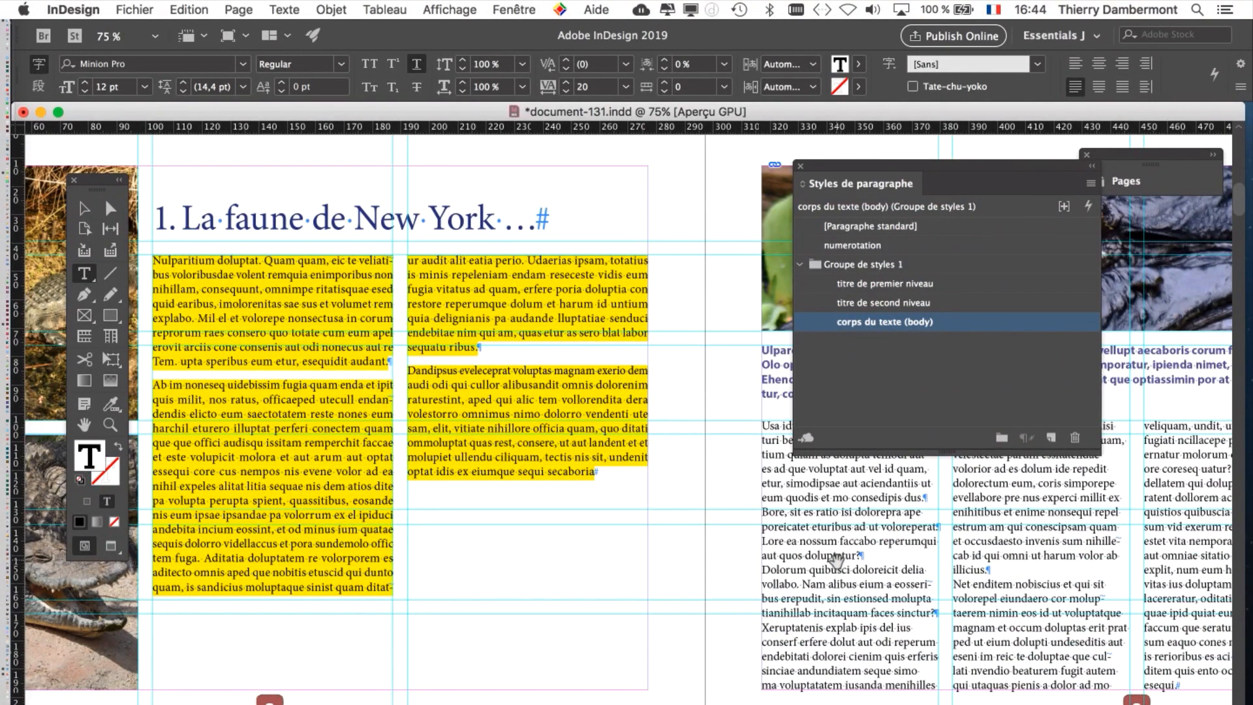
Apply the "corps du texte (body)" paragraph style to the body text in page 3's three columns
scroll(836, 559, "right", 15)
scroll(588, 457, "down", 2)
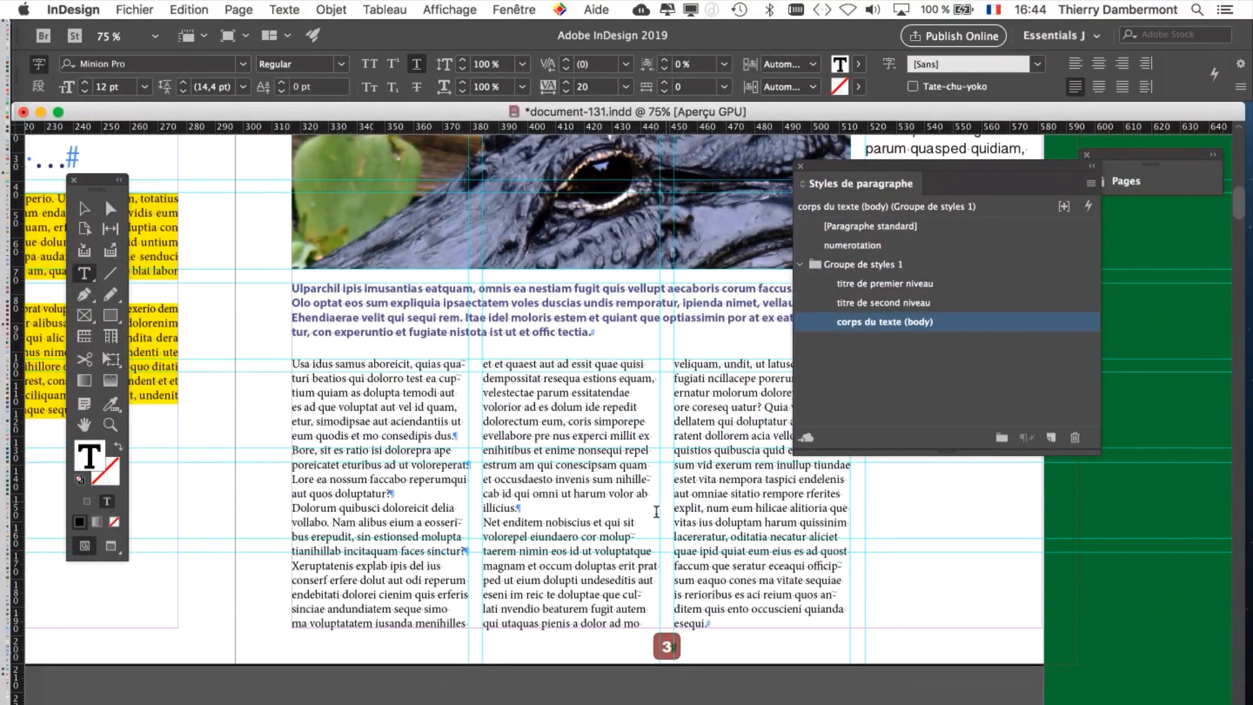
left_click_drag(859, 166, 969, 165)
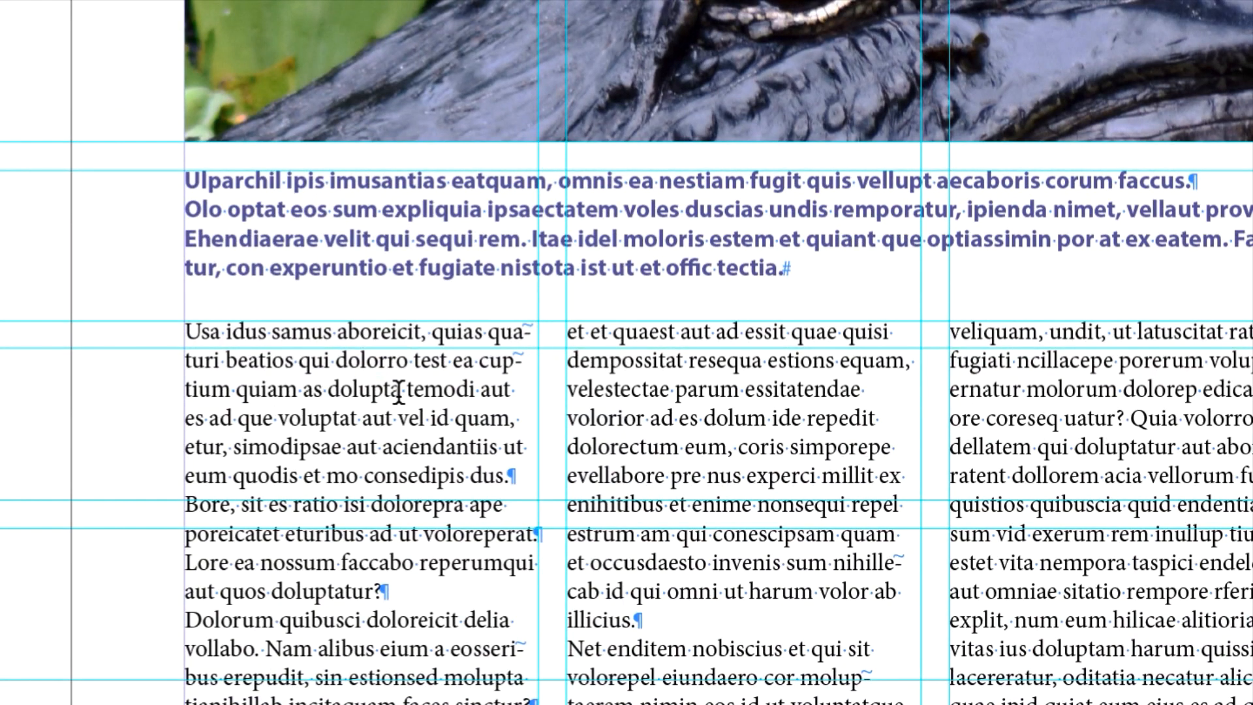
left_click_drag(402, 392, 645, 435)
left_click_drag(567, 421, 673, 437)
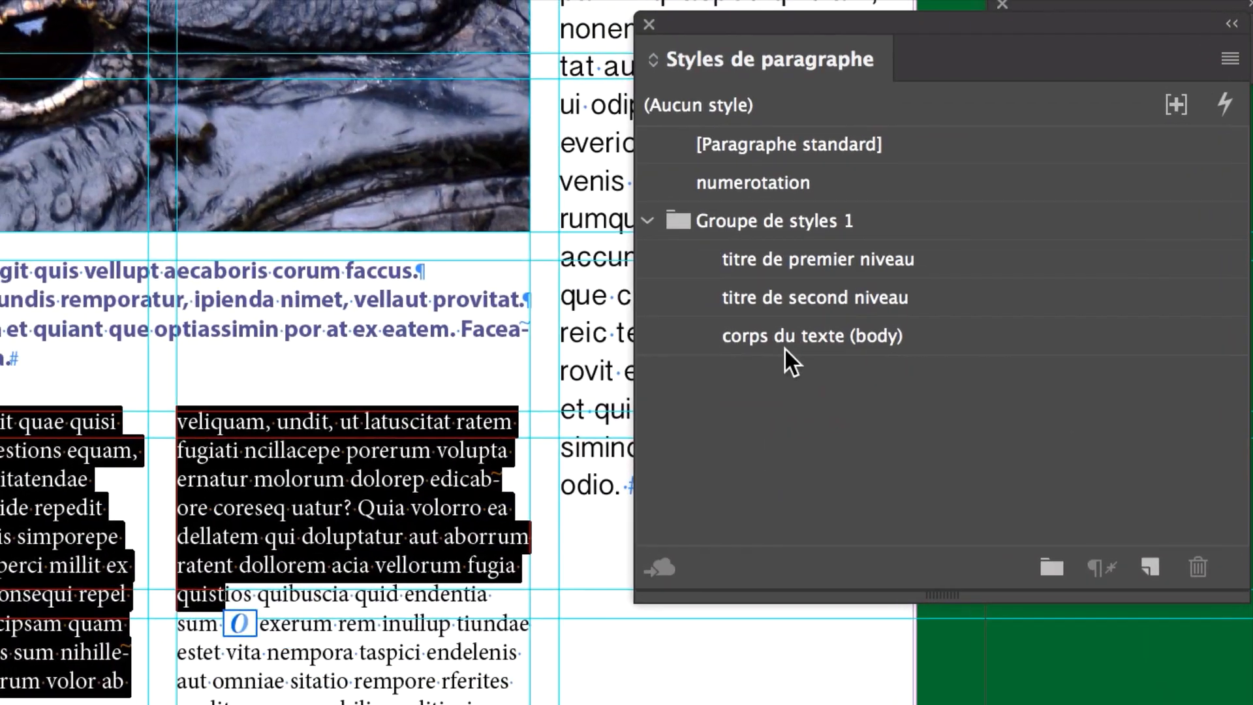
left_click(1150, 184)
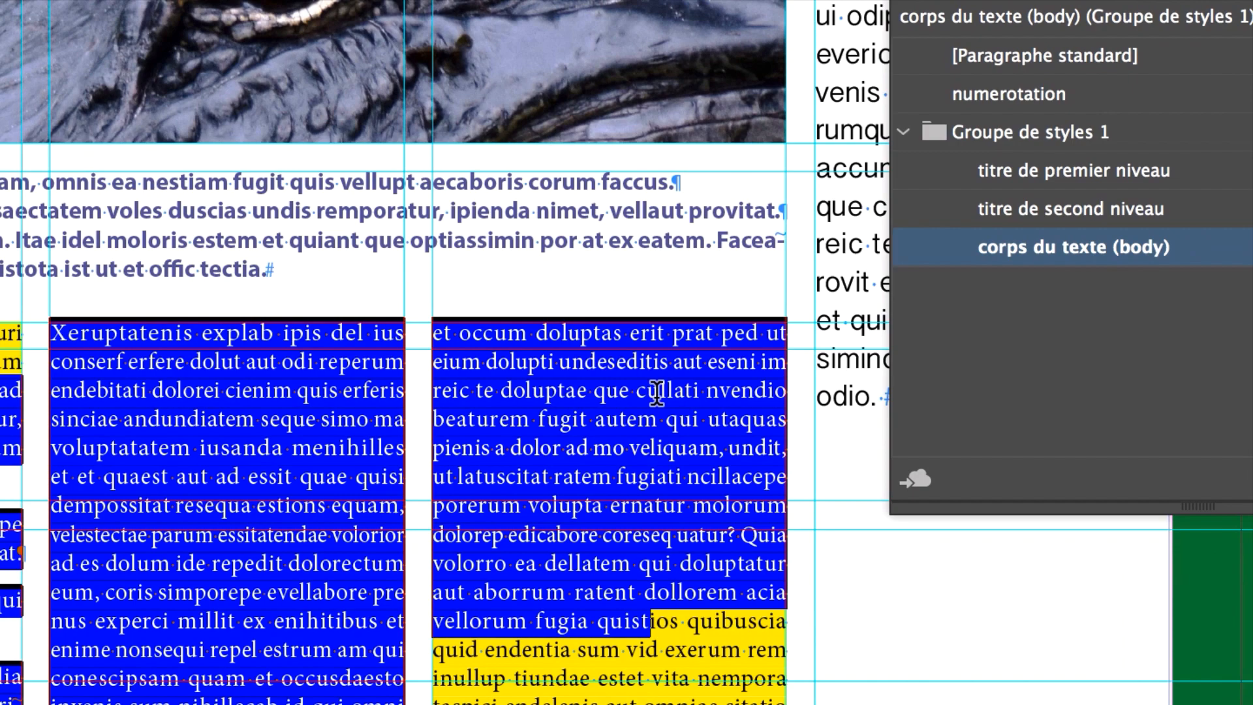
left_click(418, 484)
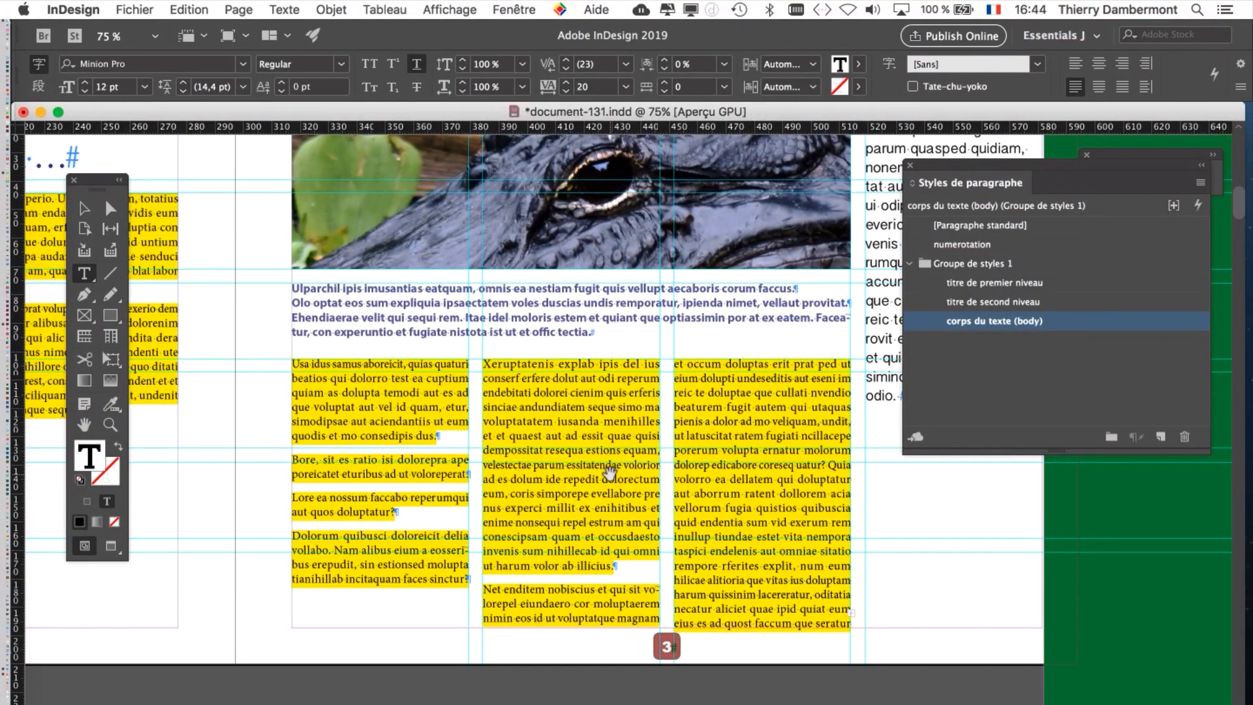
Display spread 6-7 at 50% zoom, showing the whole "Les beaux poulains de la savane" article
scroll(609, 473, "left", 5)
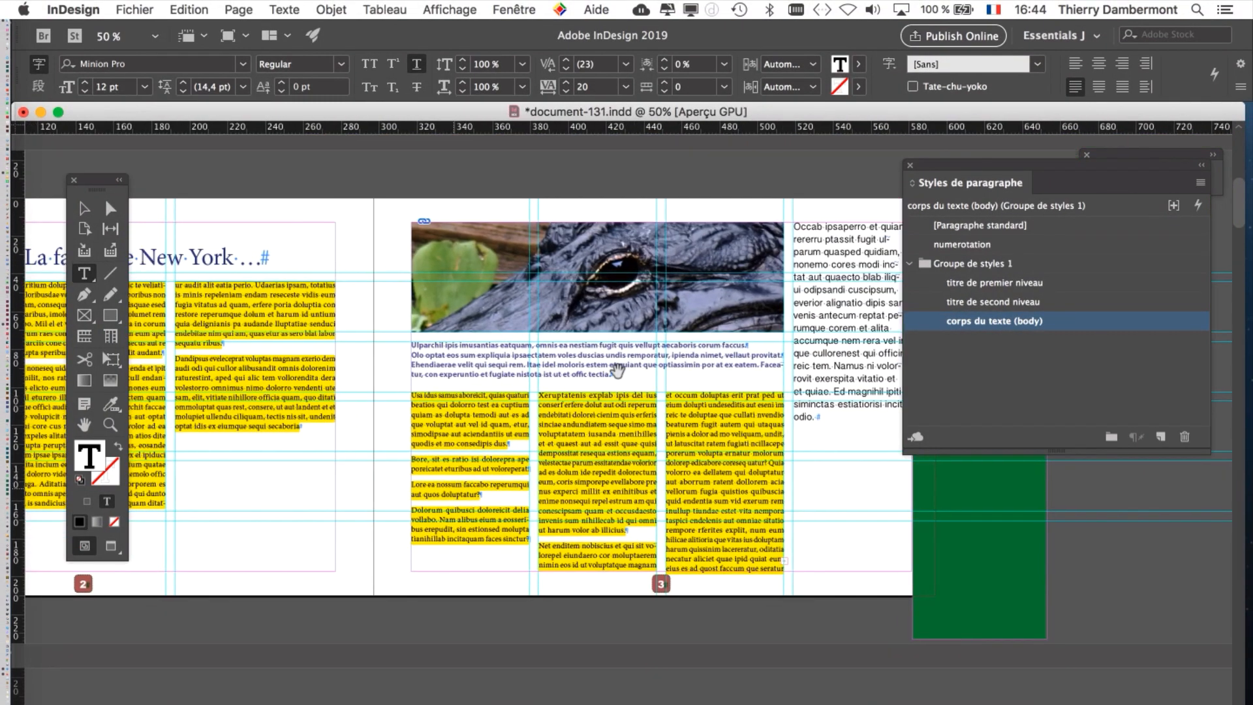
scroll(614, 424, "down", 6)
scroll(637, 308, "down", 10)
scroll(637, 308, "left", 1)
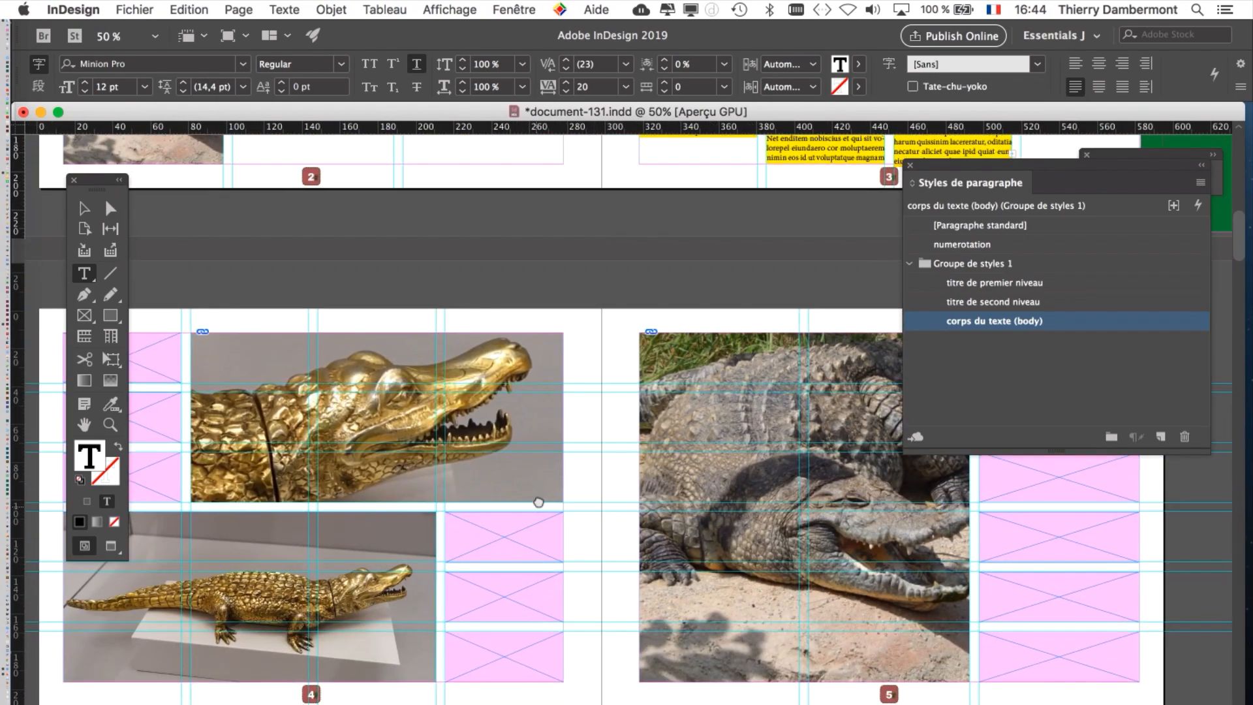
scroll(579, 274, "down", 6)
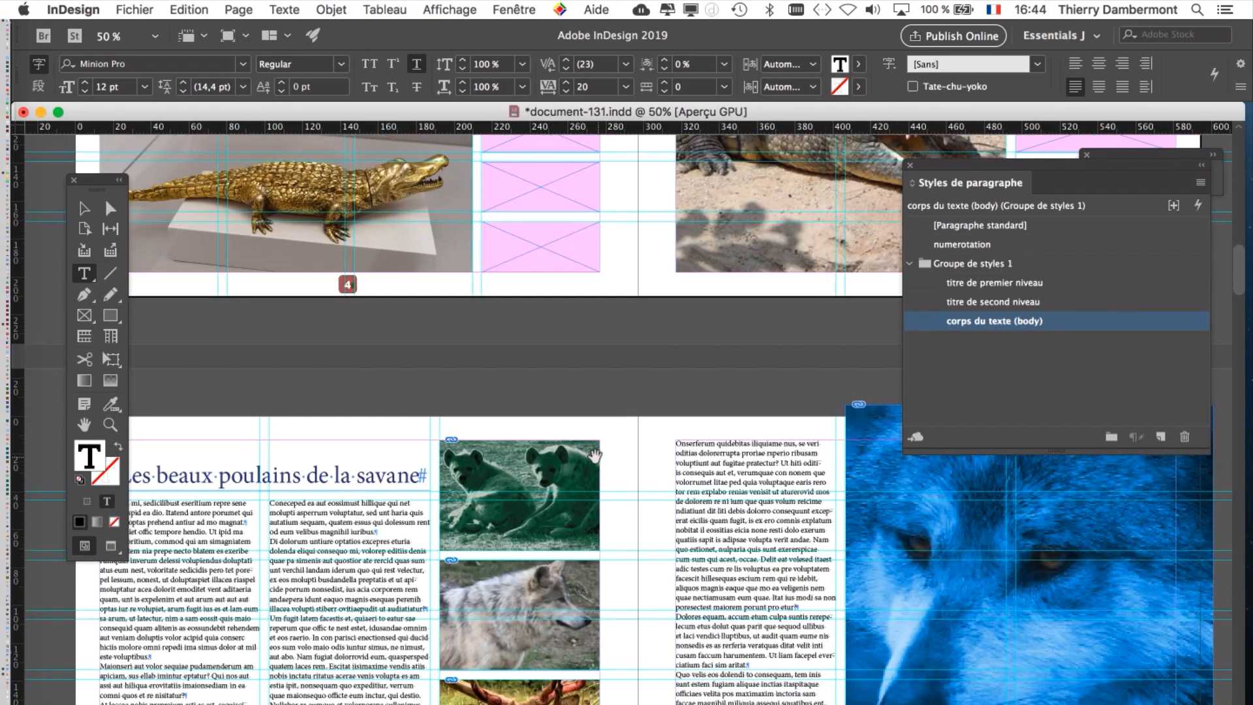
scroll(579, 274, "up", 7)
scroll(580, 274, "right", 1)
scroll(557, 677, "down", 8)
scroll(557, 677, "left", 3)
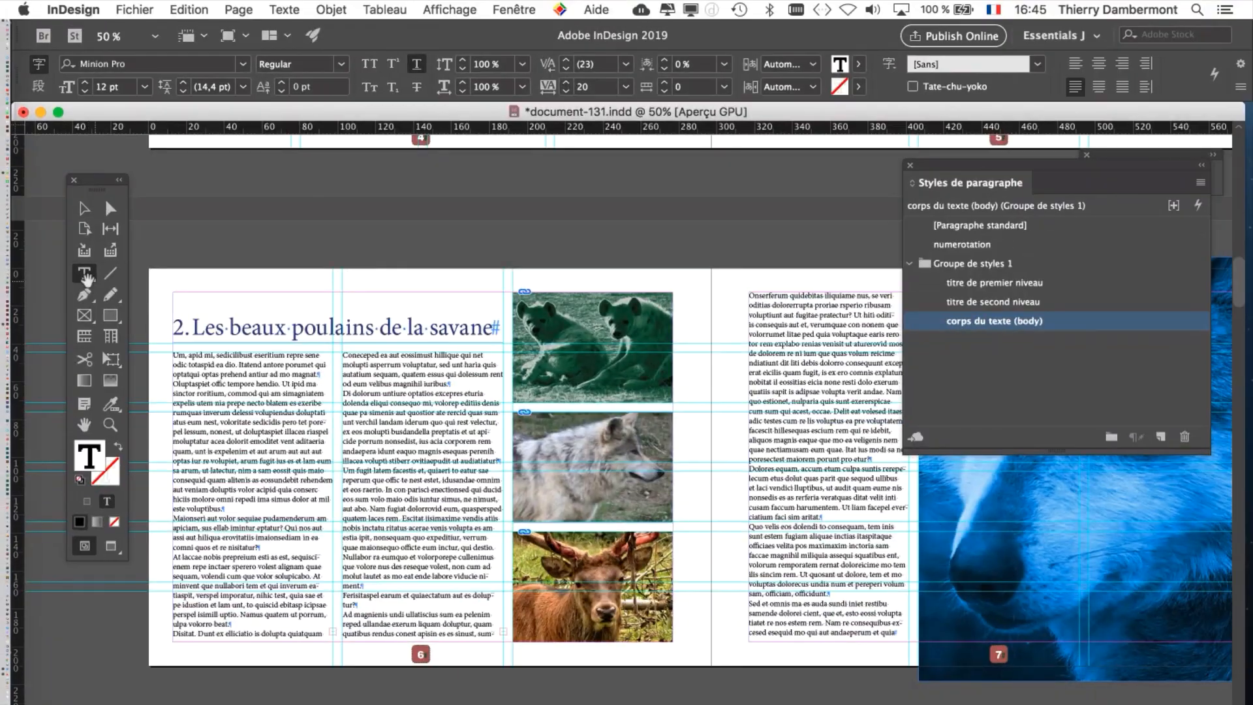
Apply the "corps du texte (body)" paragraph style to all the text in page 6's first column
left_click(85, 274)
scroll(378, 452, "left", 2)
scroll(378, 452, "down", 5)
scroll(379, 452, "up", 6)
scroll(378, 452, "down", 5)
scroll(379, 452, "right", 2)
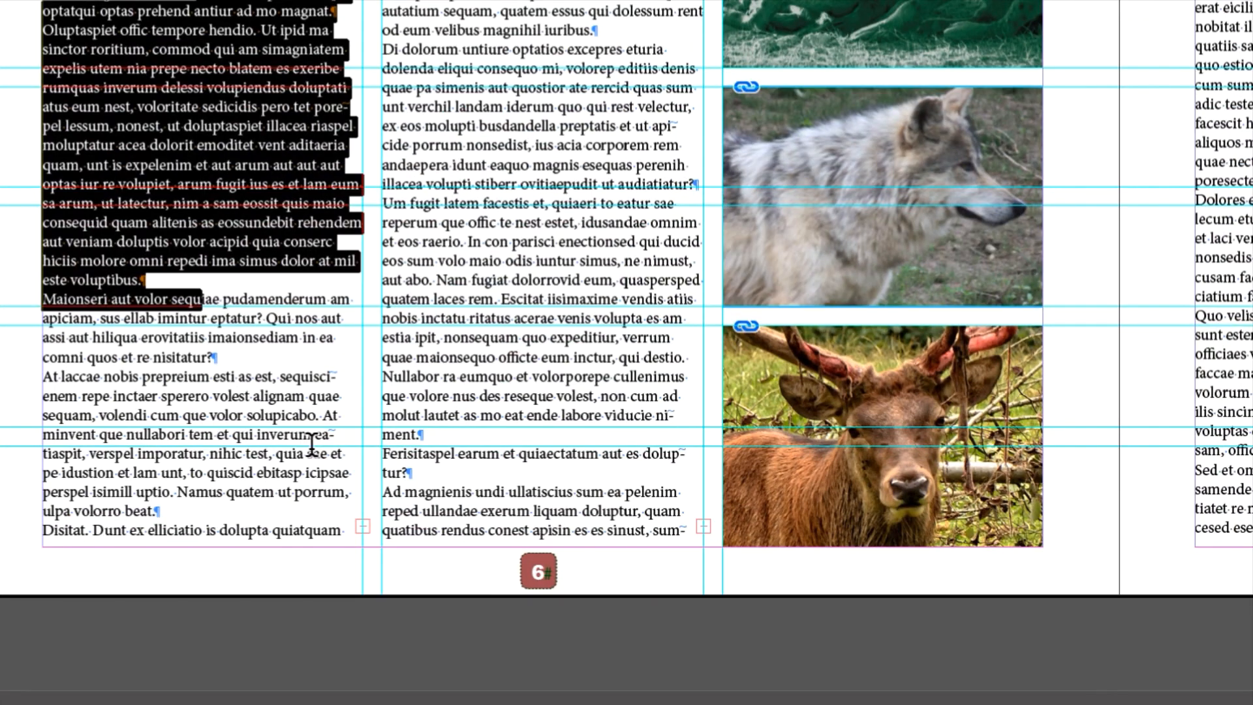
left_click(310, 418)
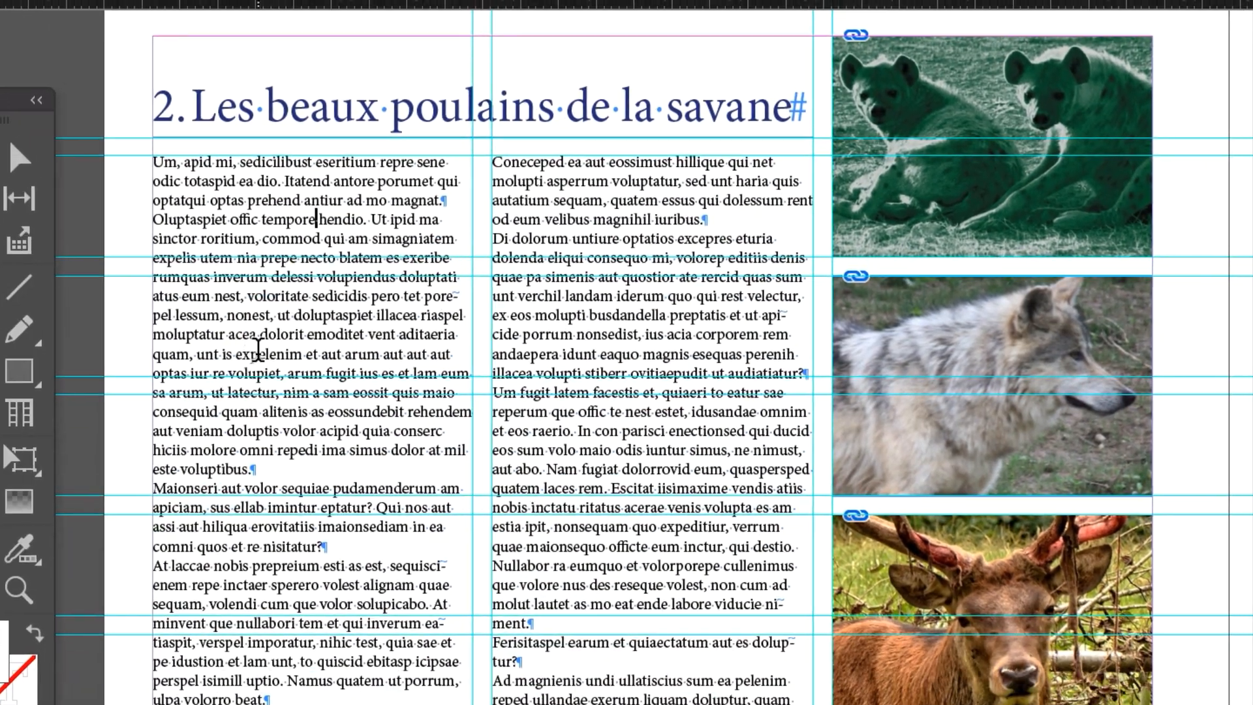
key("ctrl+a")
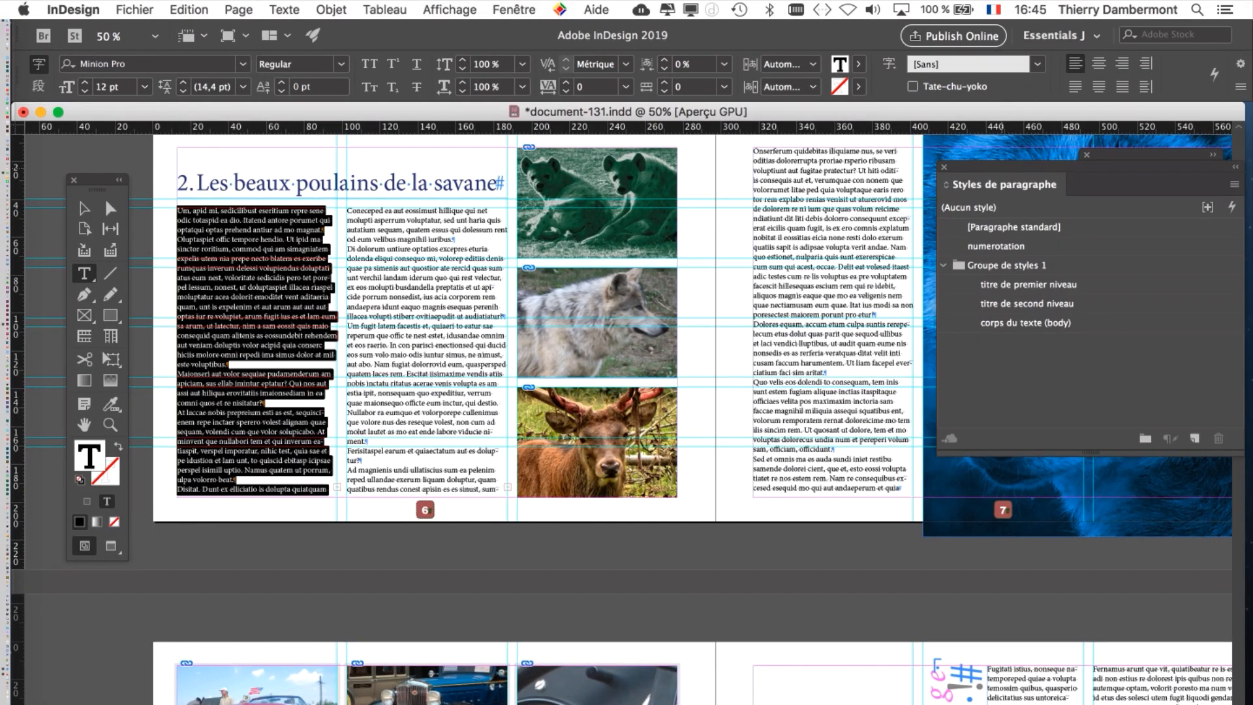
left_click_drag(1000, 168, 523, 169)
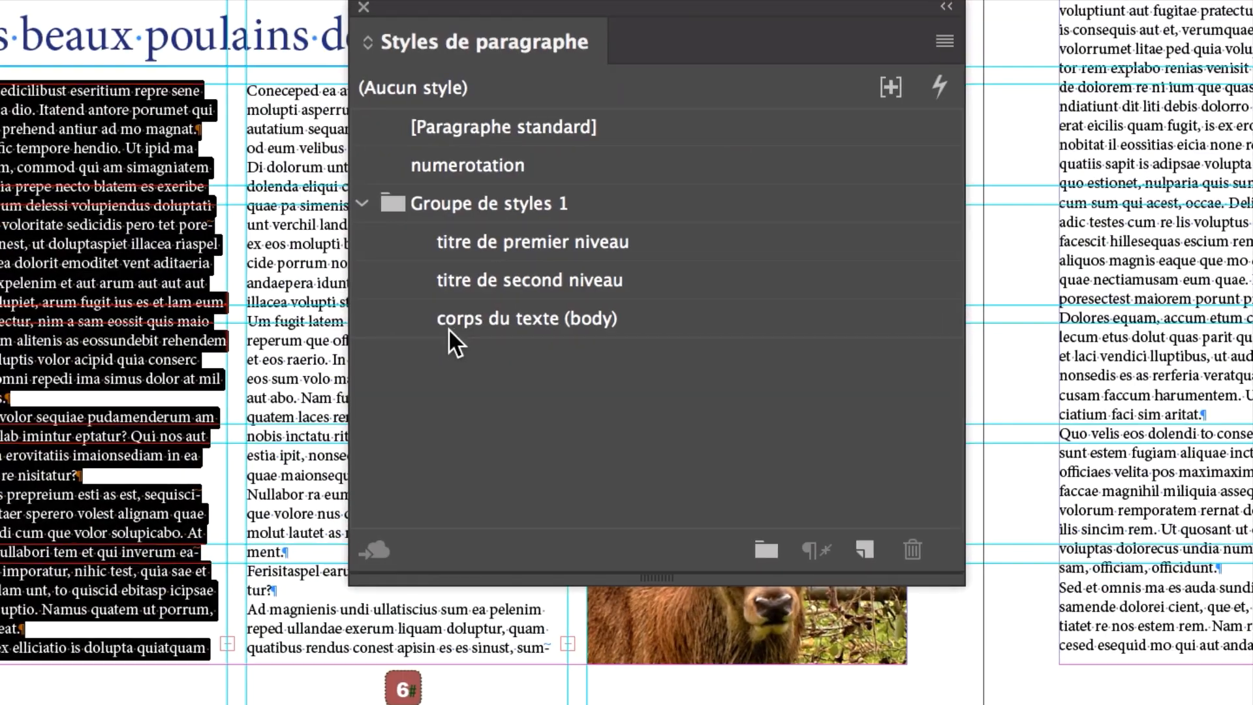
left_click(448, 328)
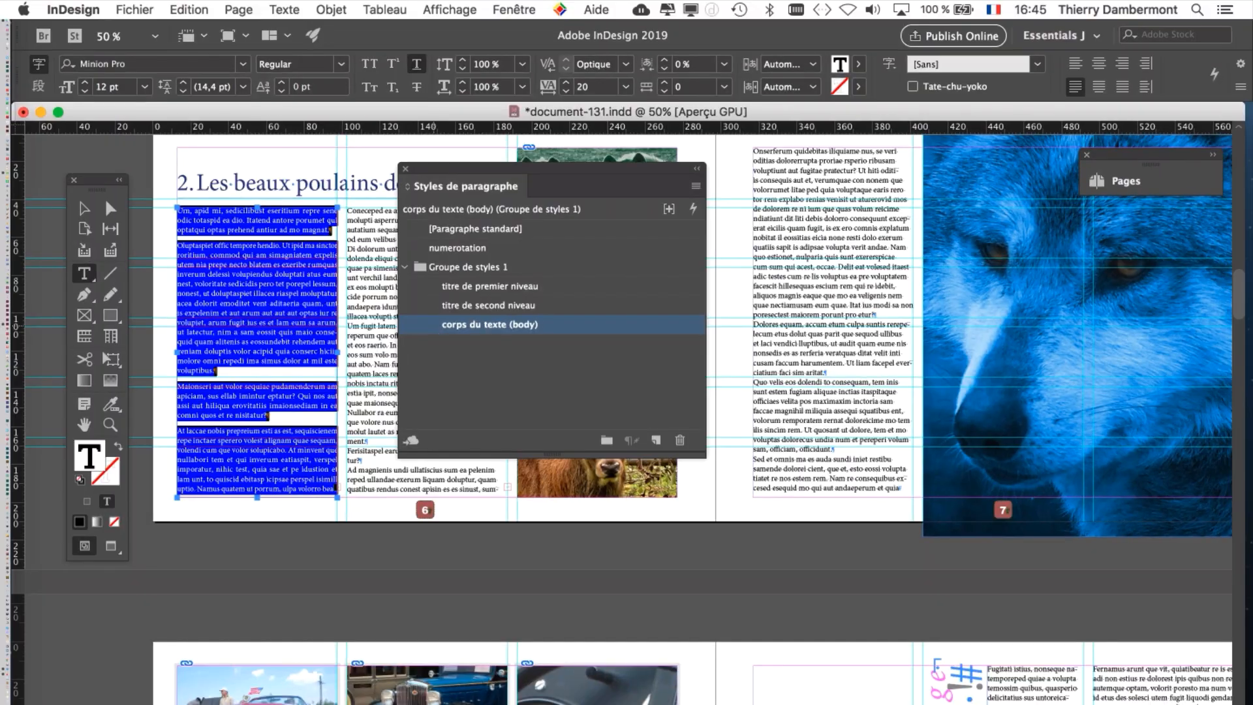
Clear the paragraph styles panel and the toolbox off page 6's text and deselect the restyled text frame
left_click_drag(517, 168, 856, 172)
left_click_drag(104, 197, 67, 181)
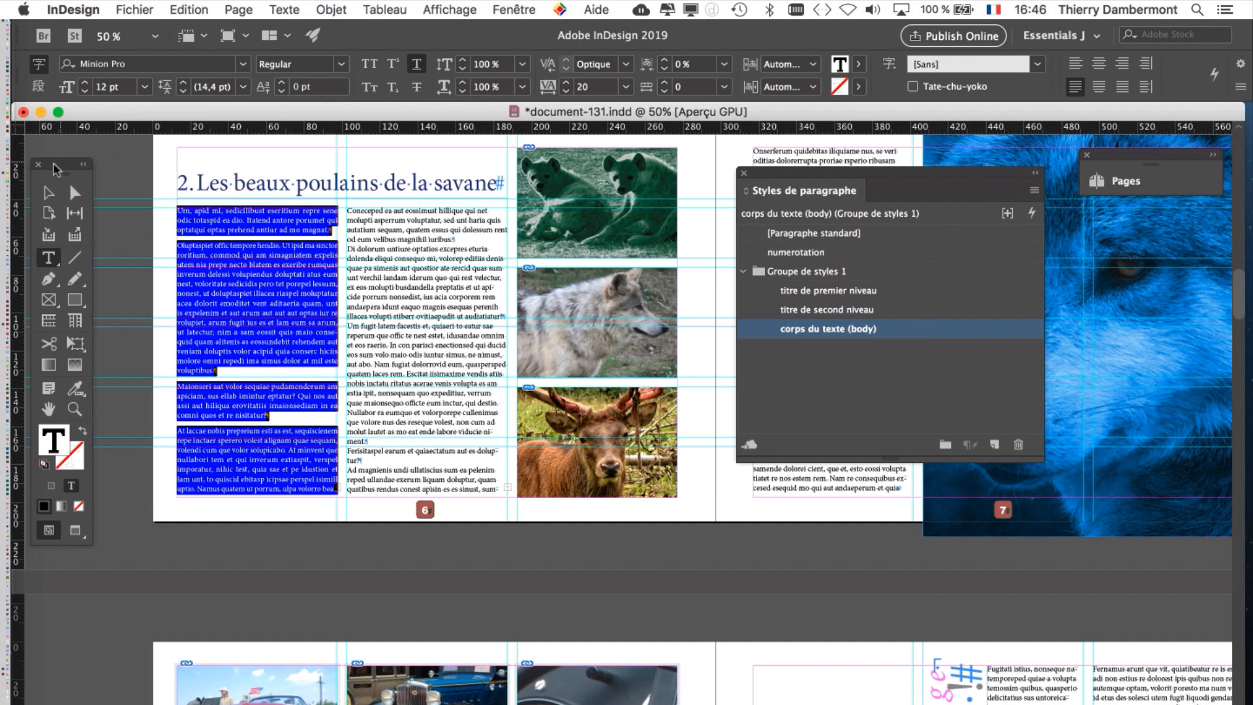
left_click_drag(58, 164, 57, 149)
left_click(50, 174)
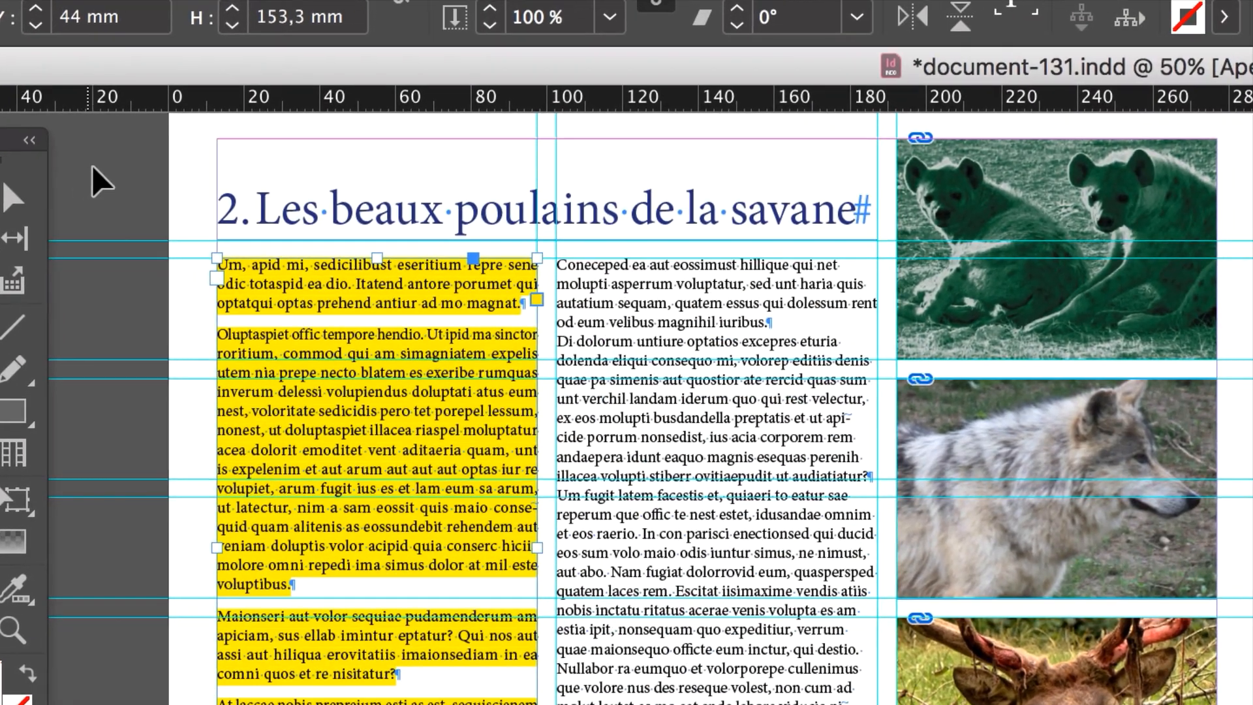
left_click(222, 155)
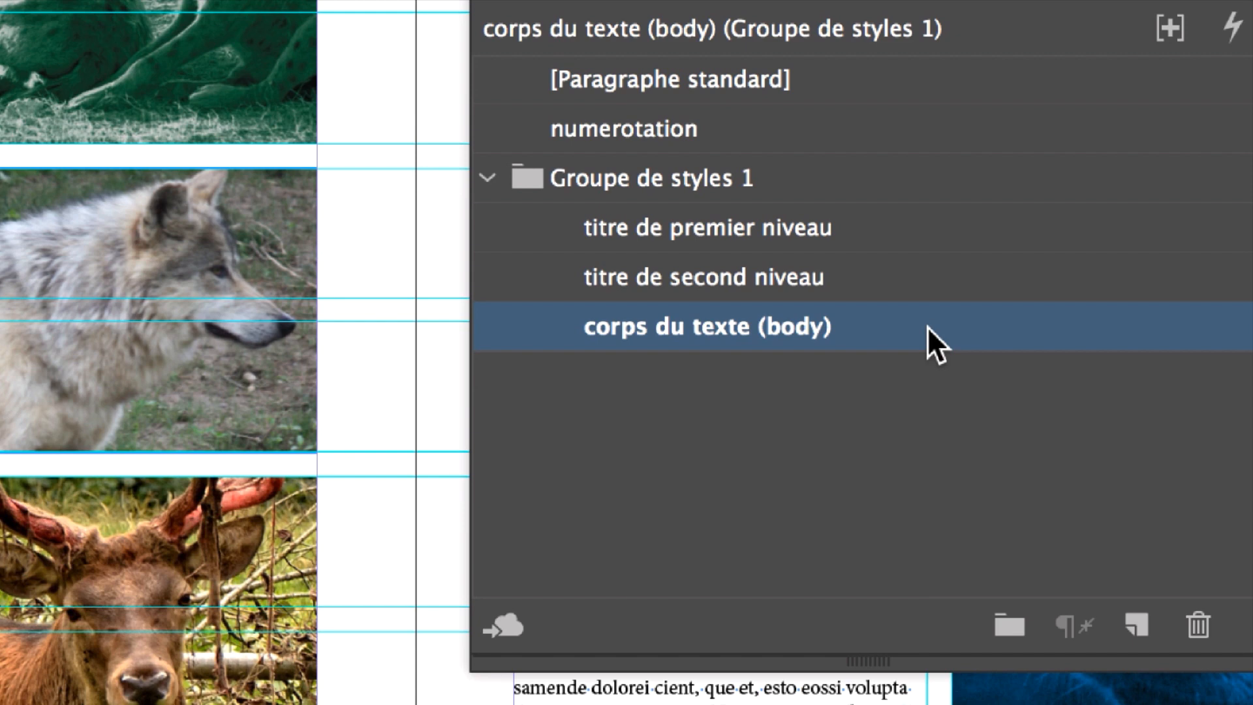
Assign the shortcut Opt+Cmd+Num 3 to the "corps du texte (body)" paragraph style
double_click(927, 327)
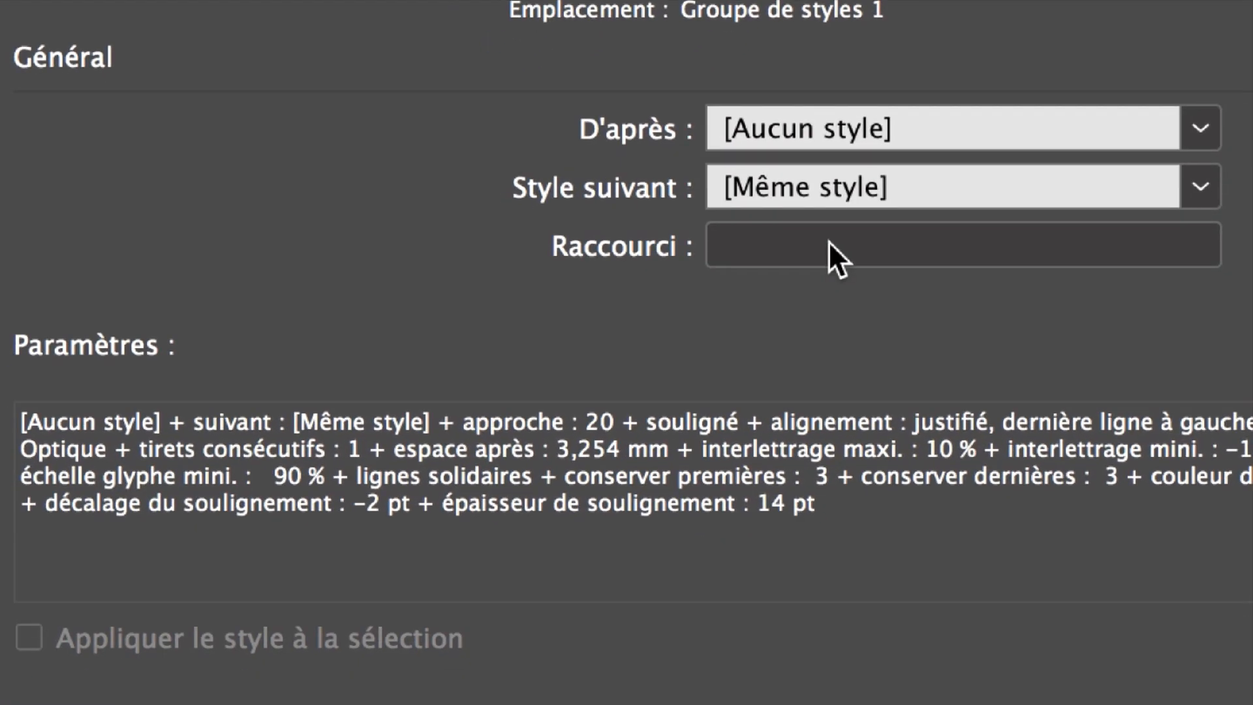
left_click(851, 398)
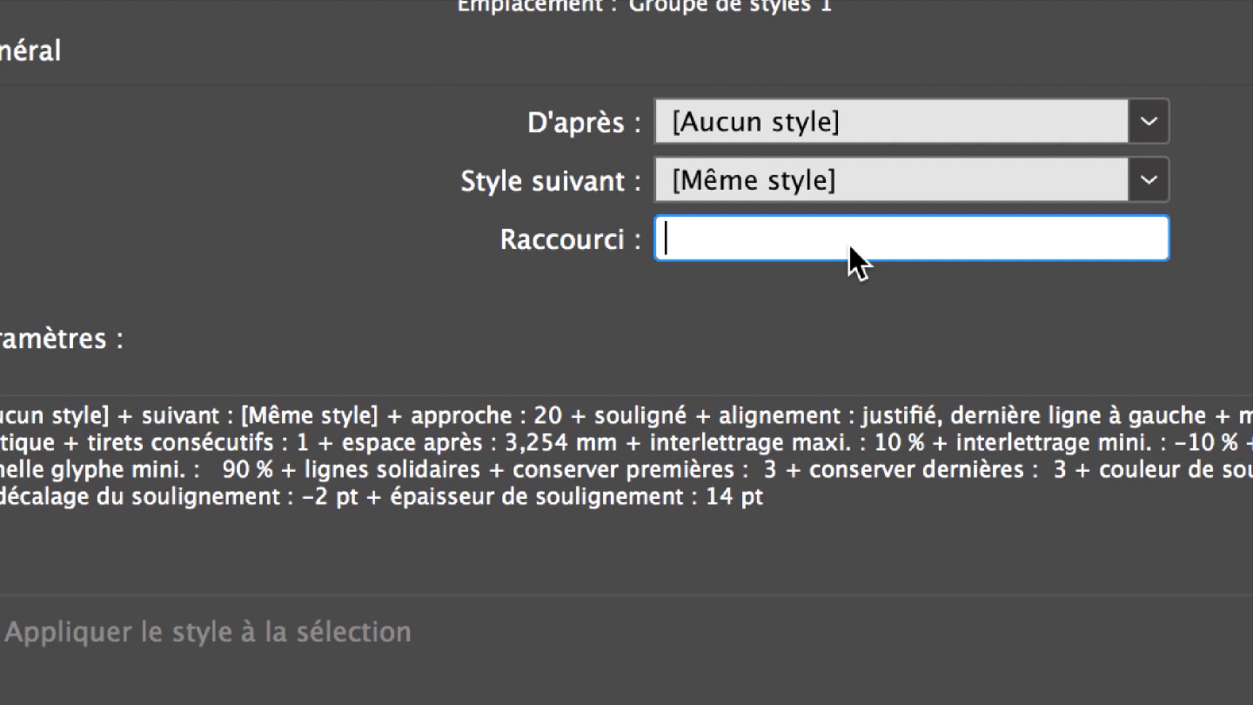
key("alt+super+KP_3")
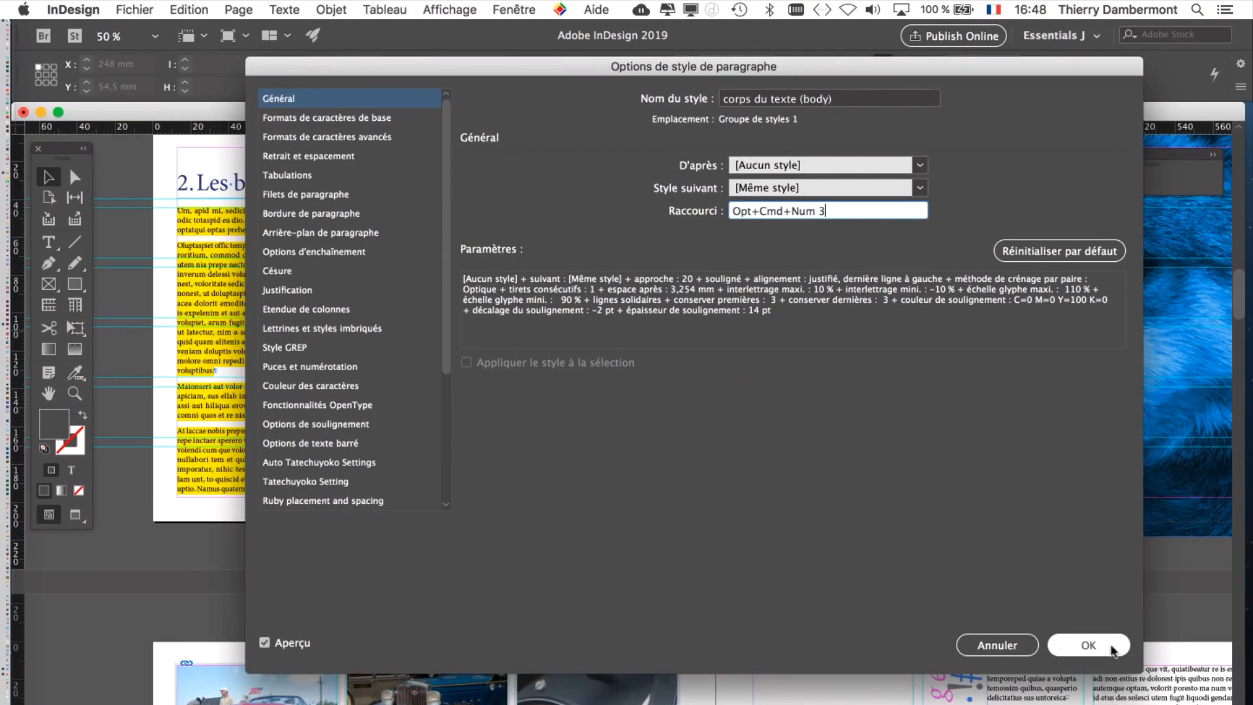
left_click(1111, 646)
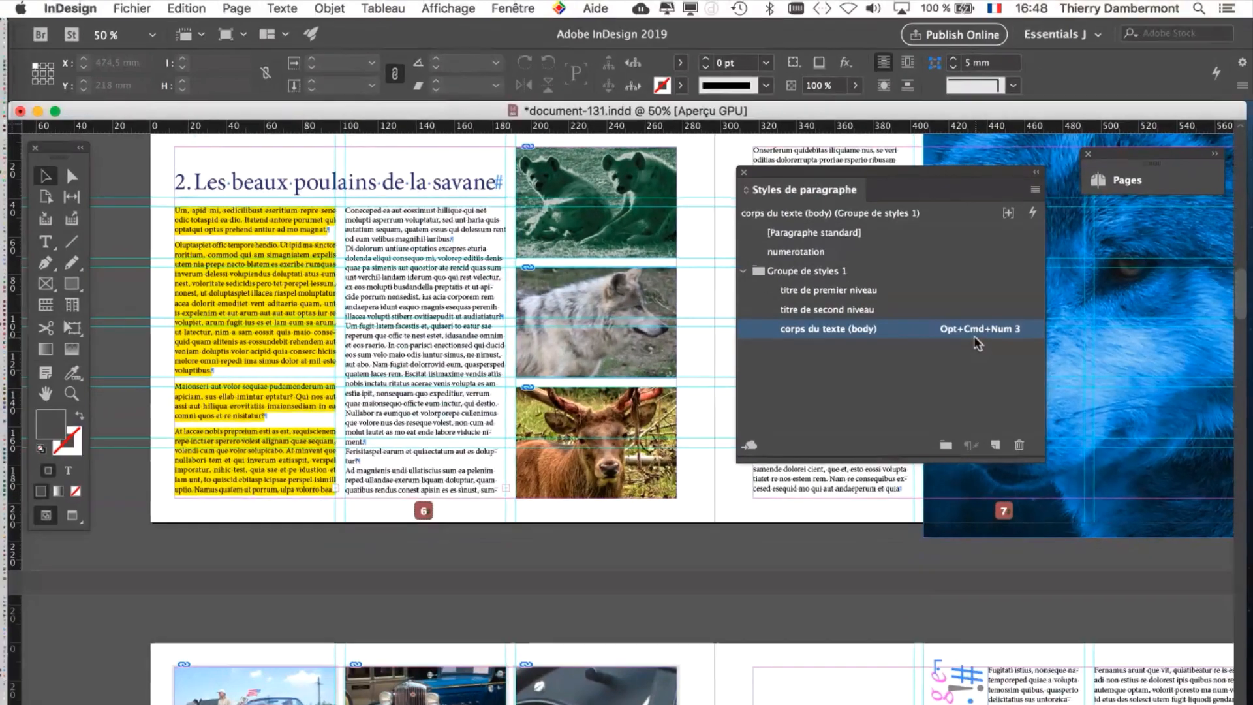
Apply the "corps du texte (body)" paragraph style to all the text in page 6's second column
left_click_drag(773, 175, 849, 187)
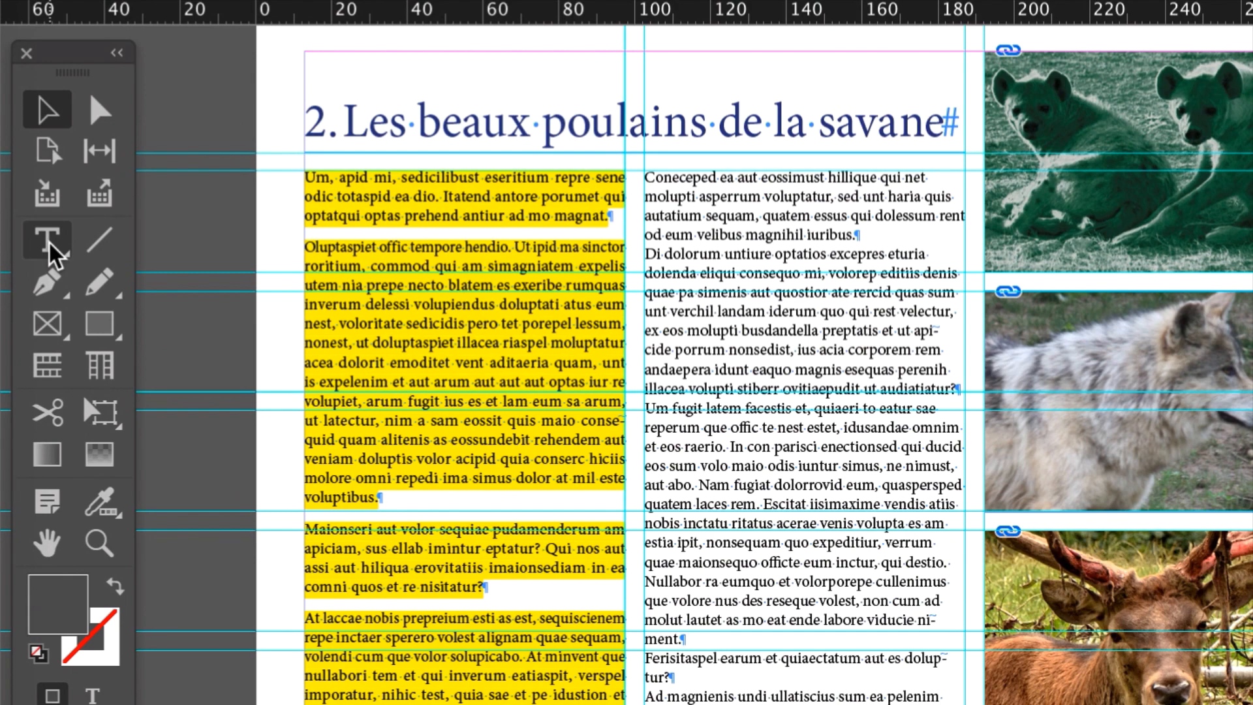
left_click(51, 249)
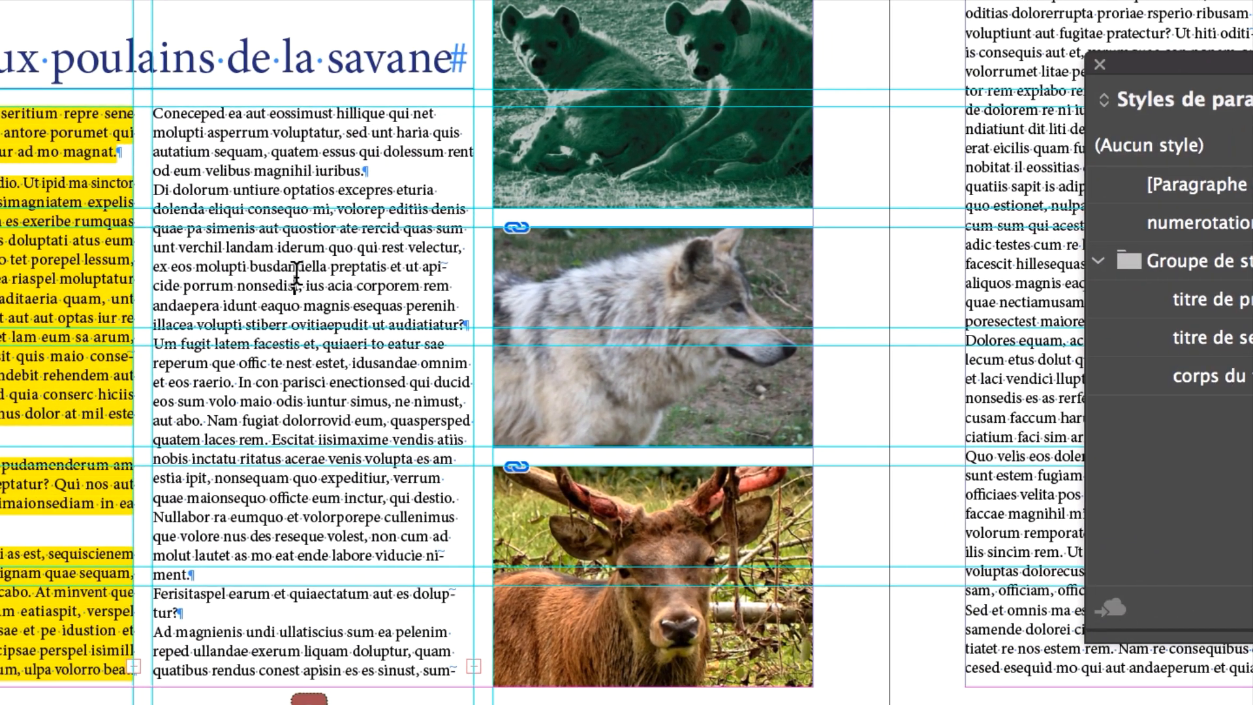
left_click(296, 278)
key("ctrl+a")
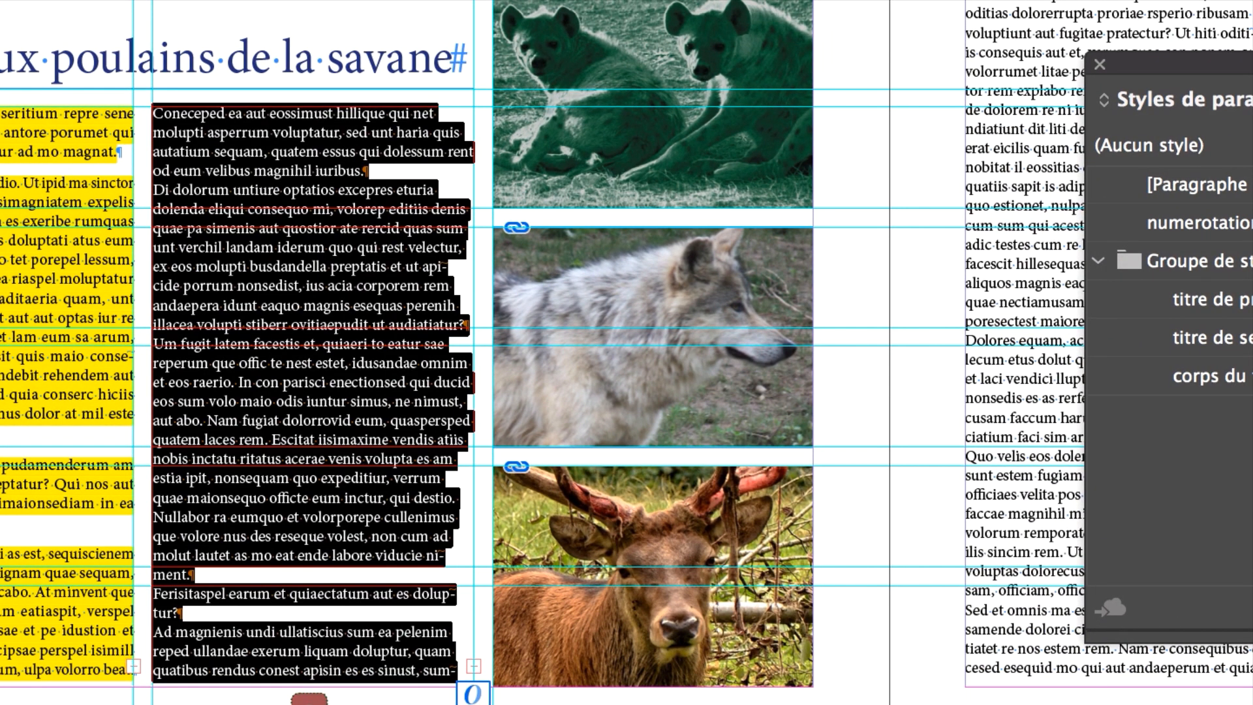
left_click(1212, 376)
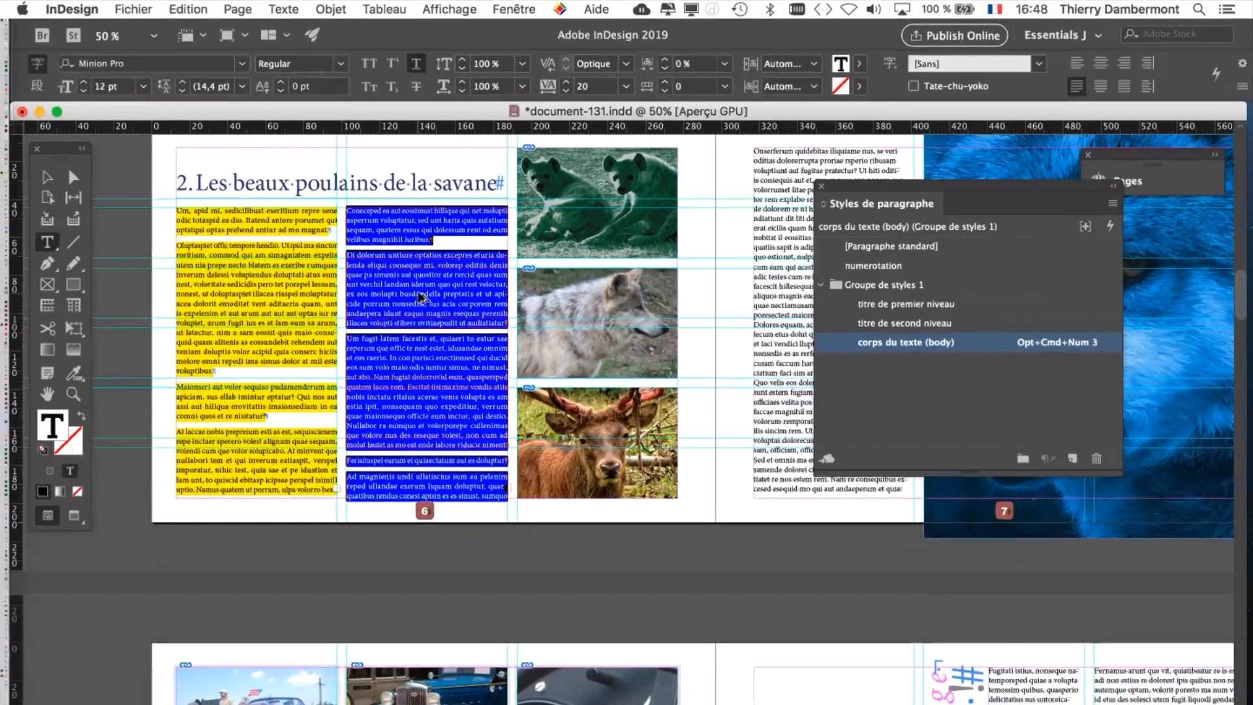
Close the paragraph styles panel and apply the "corps du texte (body)" style to page 7's text column
left_click(820, 186)
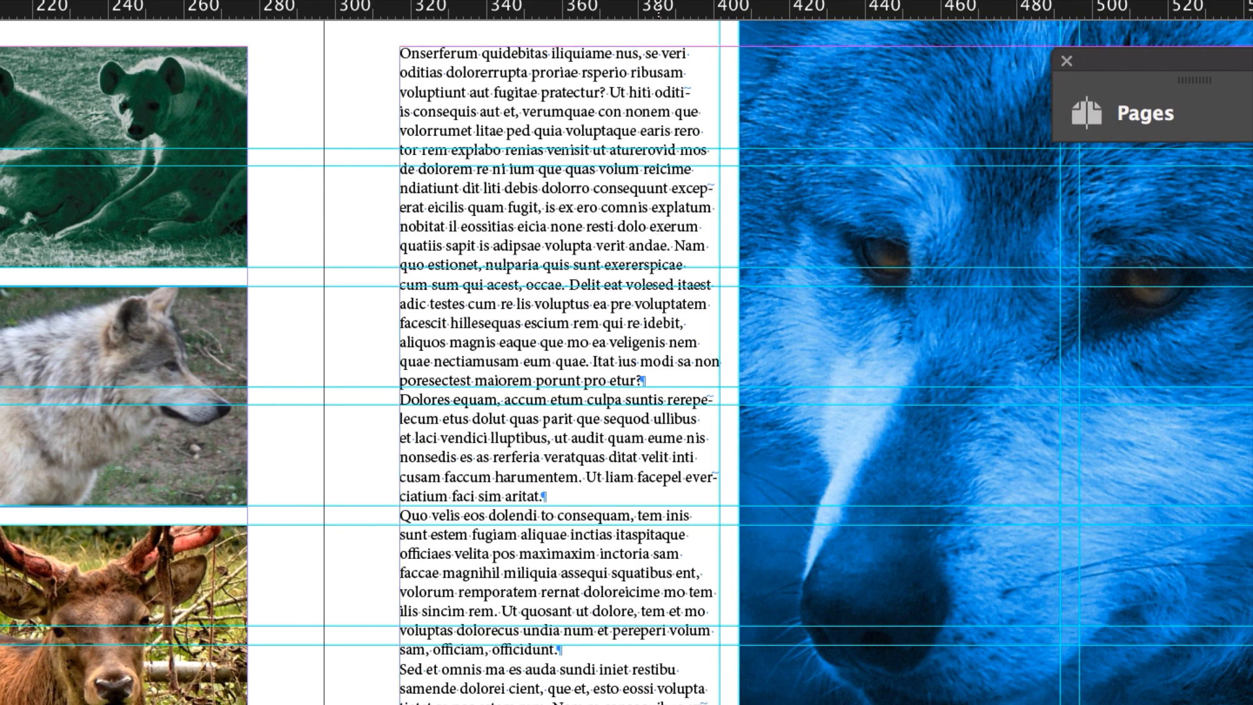
key("ctrl+a")
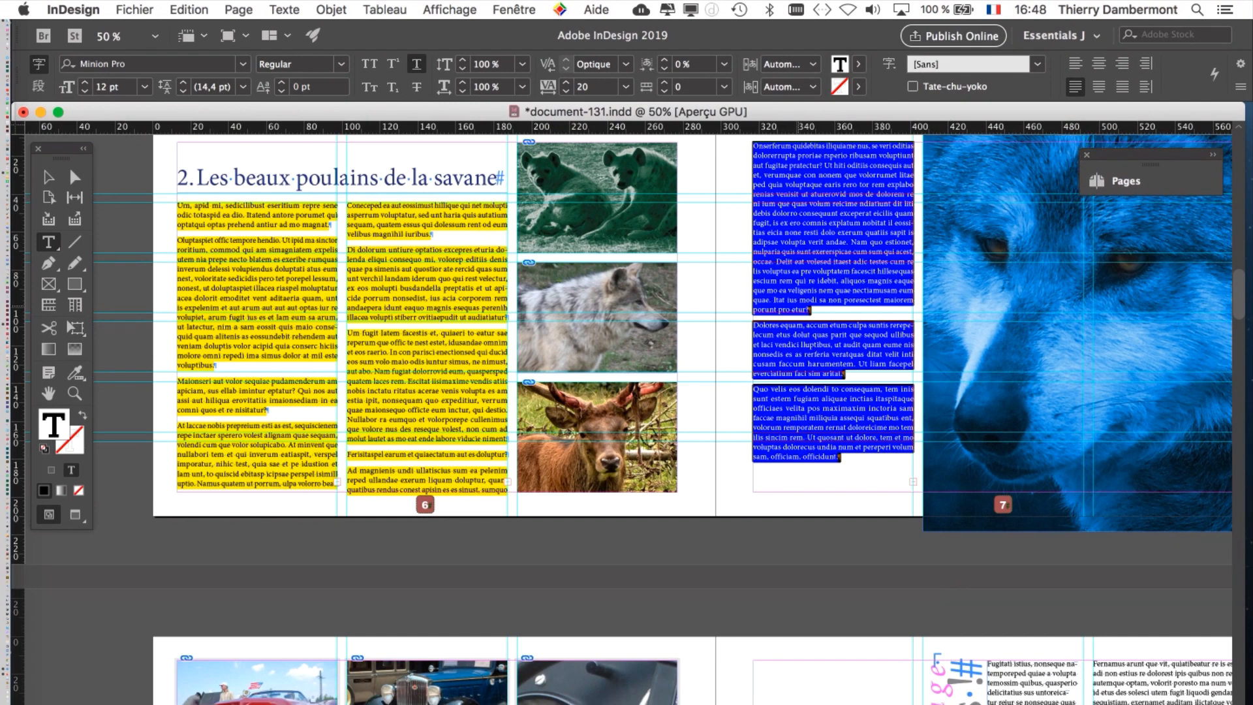
Apply the "corps du texte (body)" style to the text frame wrapping around the "Vintage cars !" title on page 9
scroll(627, 418, "down", 3)
scroll(627, 418, "down", 5)
scroll(627, 418, "right", 5)
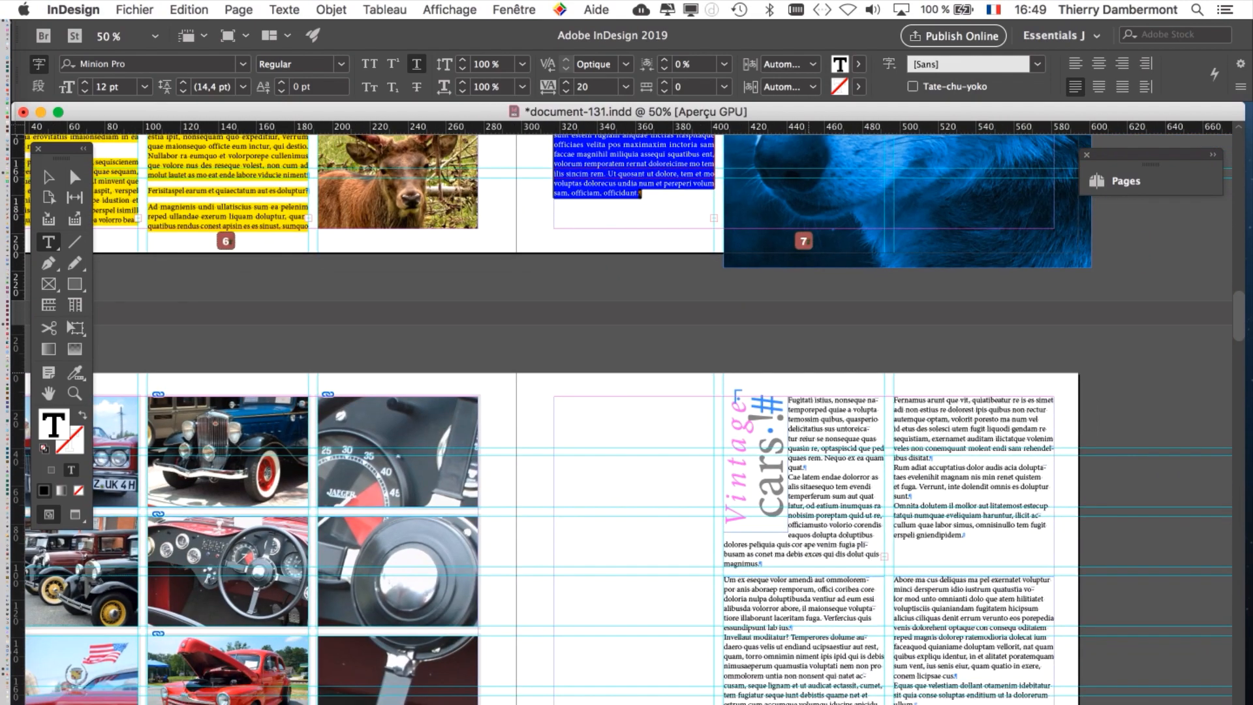
scroll(809, 373, "down", 4)
scroll(809, 372, "right", 2)
scroll(791, 360, "up", 1)
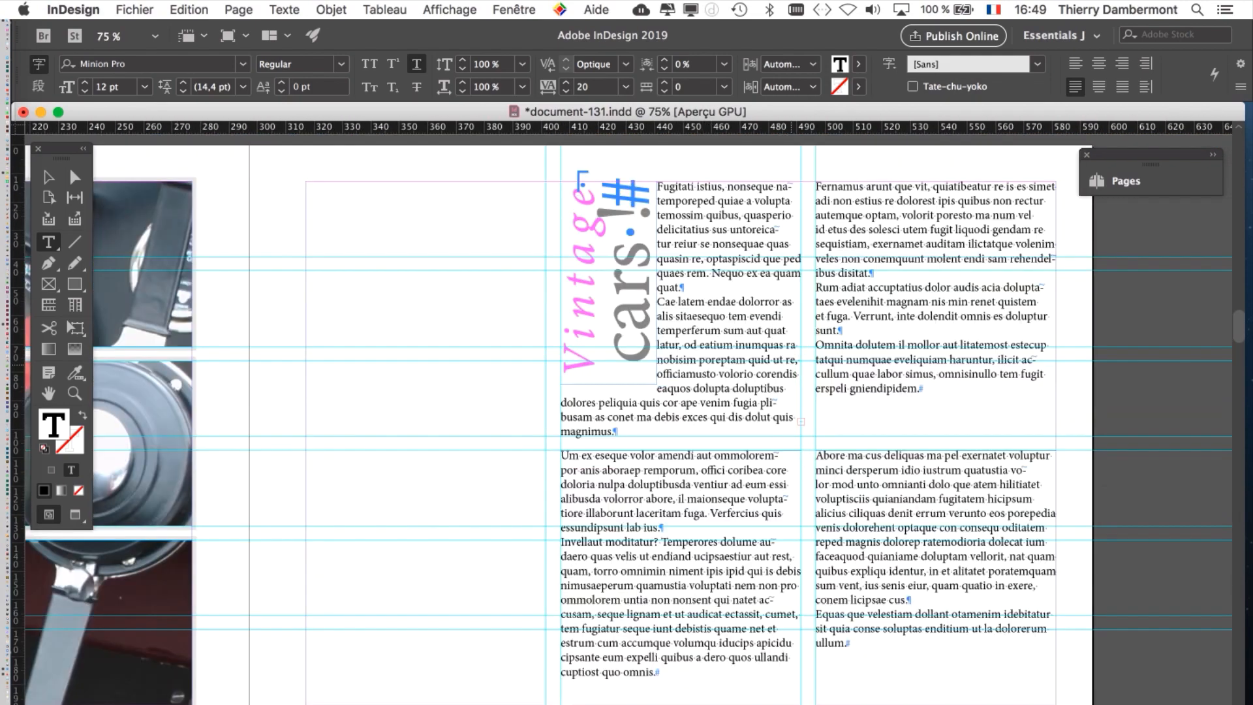
scroll(749, 349, "right", 2)
scroll(750, 349, "right", 1)
left_click(638, 256)
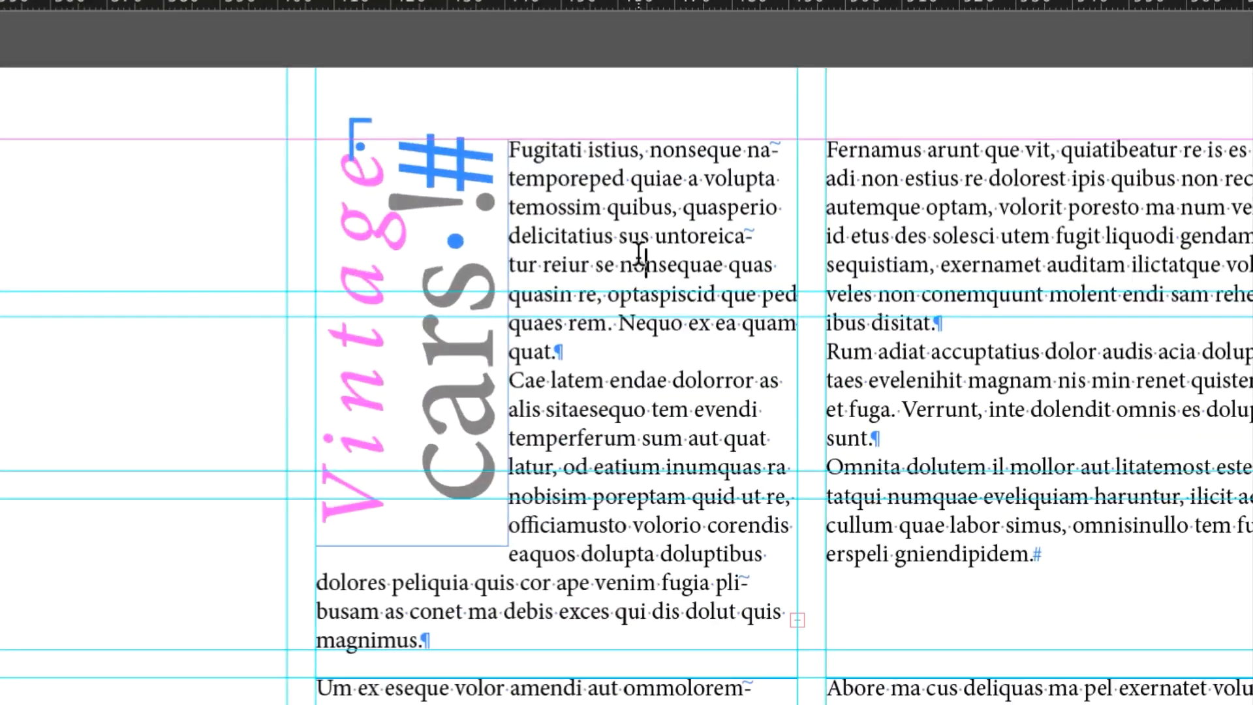
key("ctrl+a")
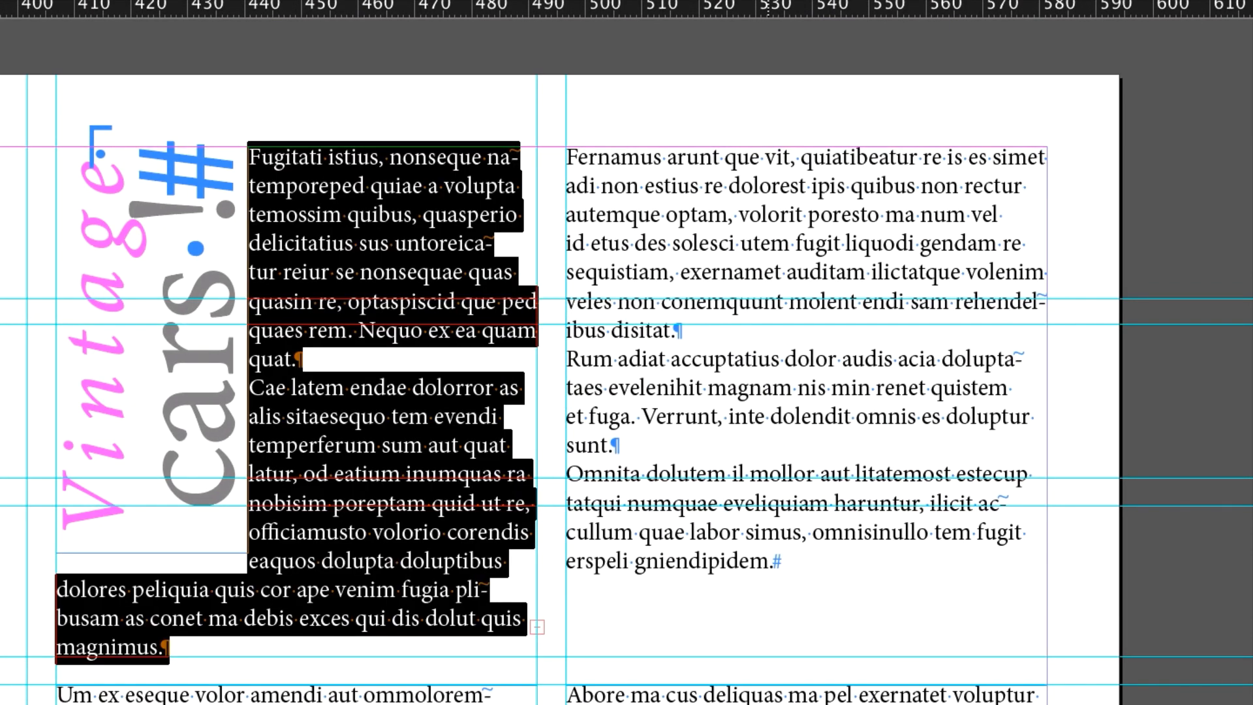
key("ctrl+KP_1")
Apply the "corps du texte (body)" style to page 9's upper second-column text, starting with "Fernamus arunt"
left_click(759, 243)
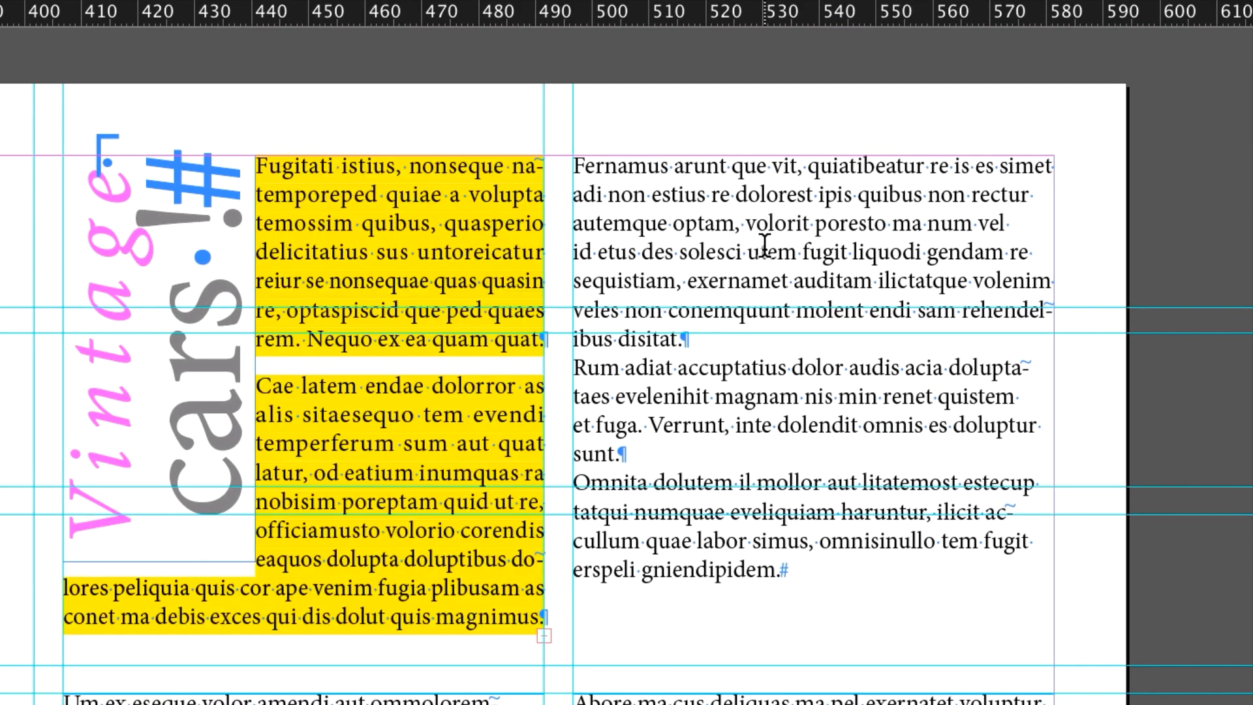
key("Escape")
double_click(765, 251)
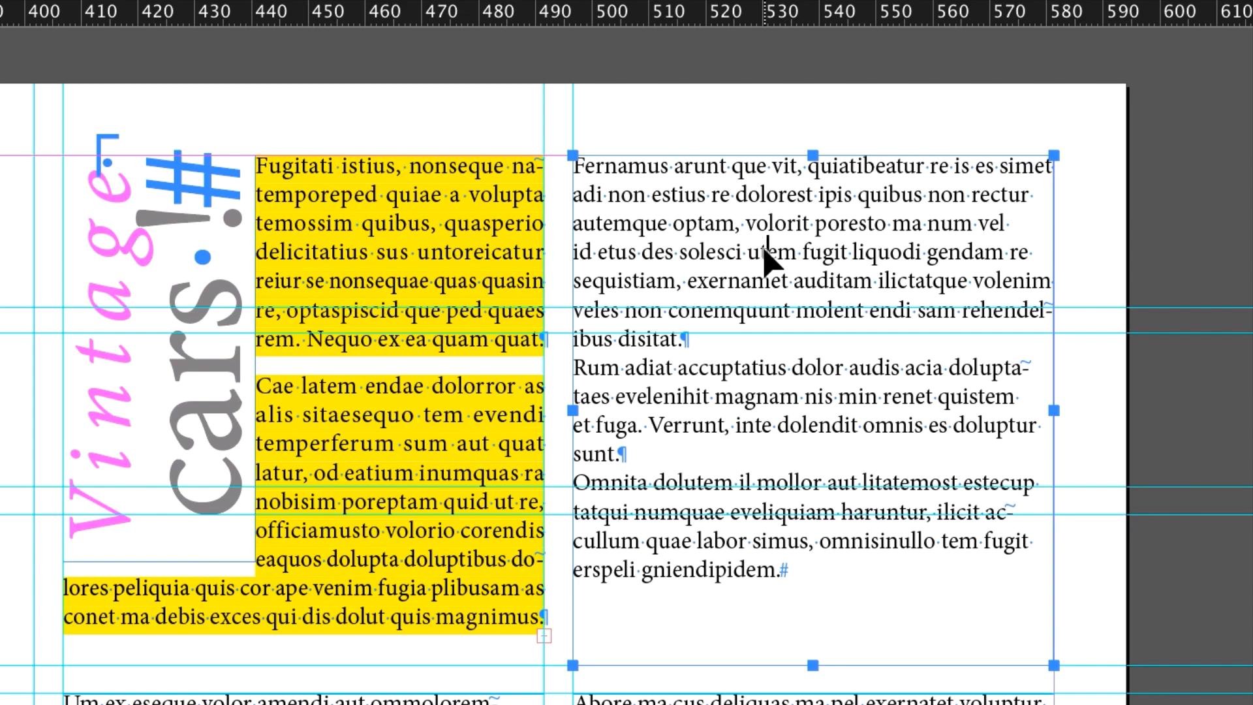
key("ctrl+a")
key("ctrl+KP_1")
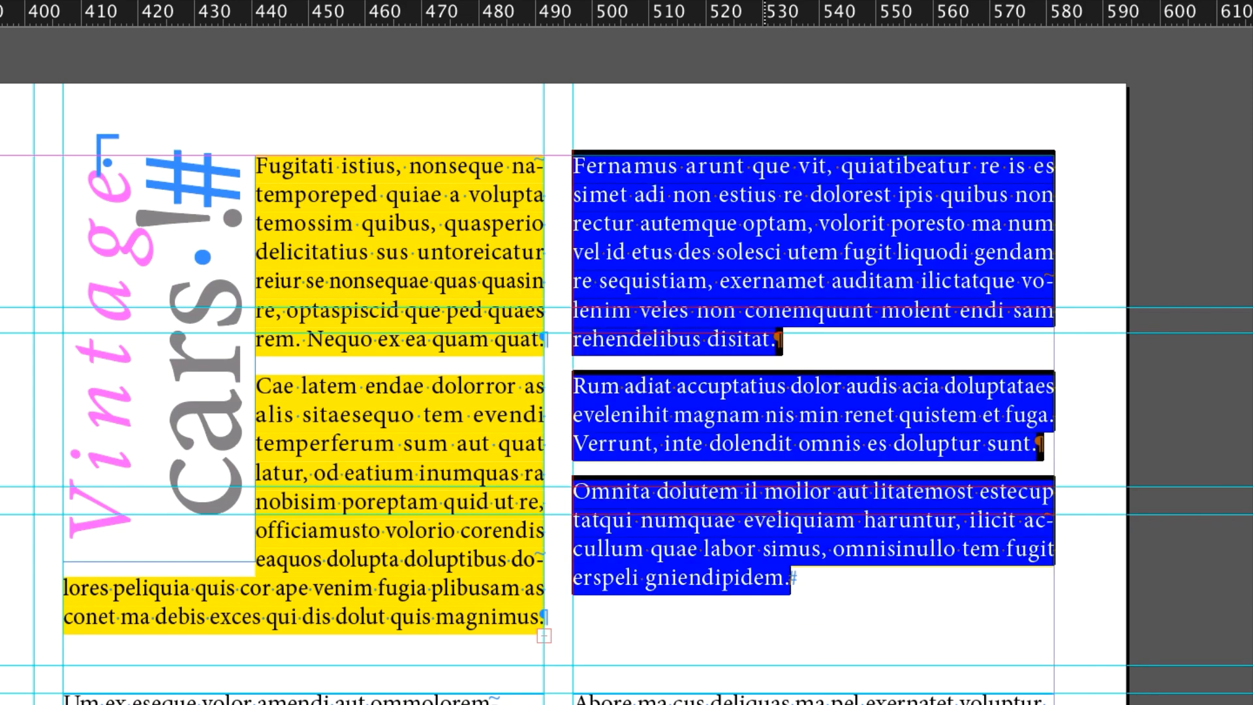
Apply the "corps du texte (body)" style to page 9's lower first-column text, starting with "Um ex eseque"
scroll(813, 325, "down", 1)
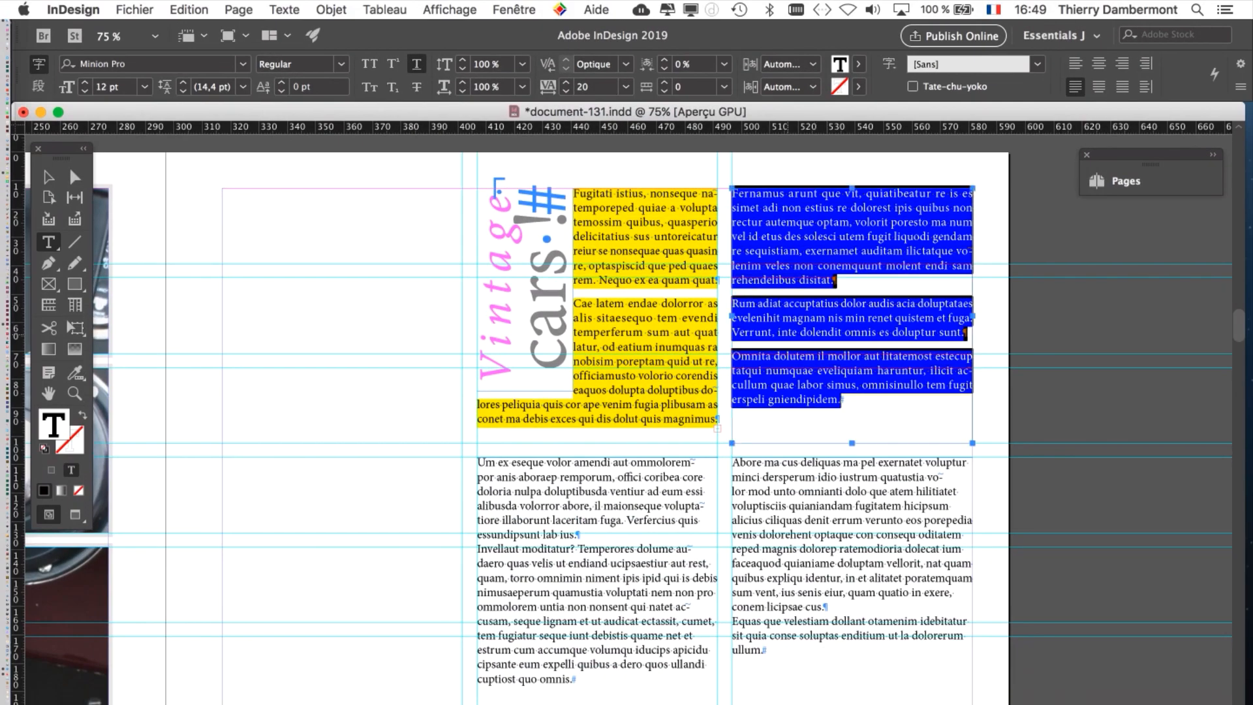
scroll(603, 570, "up", 1)
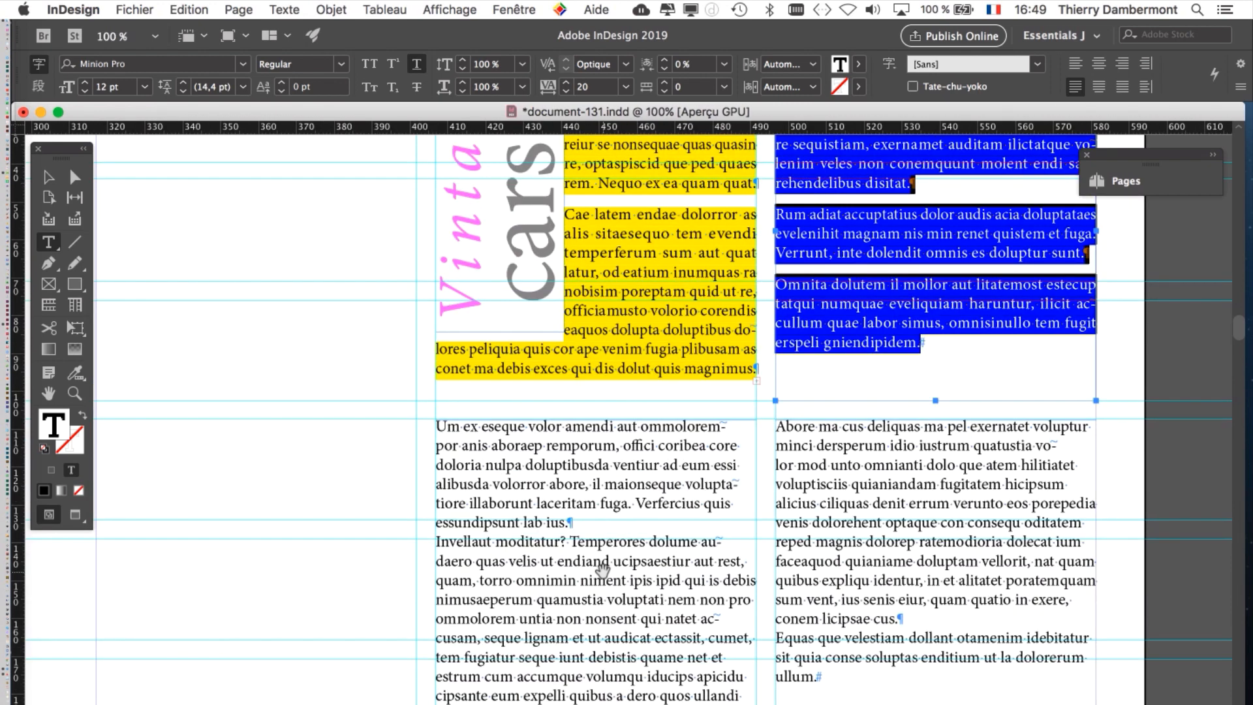
left_click_drag(603, 569, 604, 469)
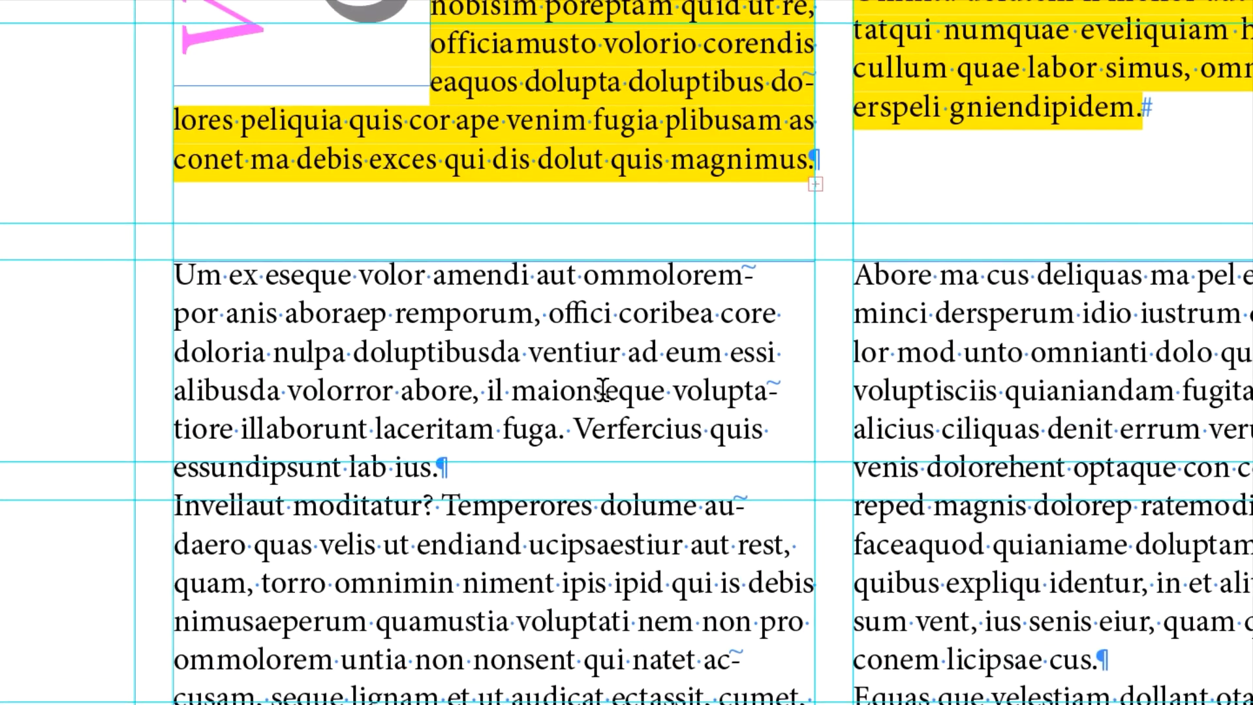
left_click(603, 390)
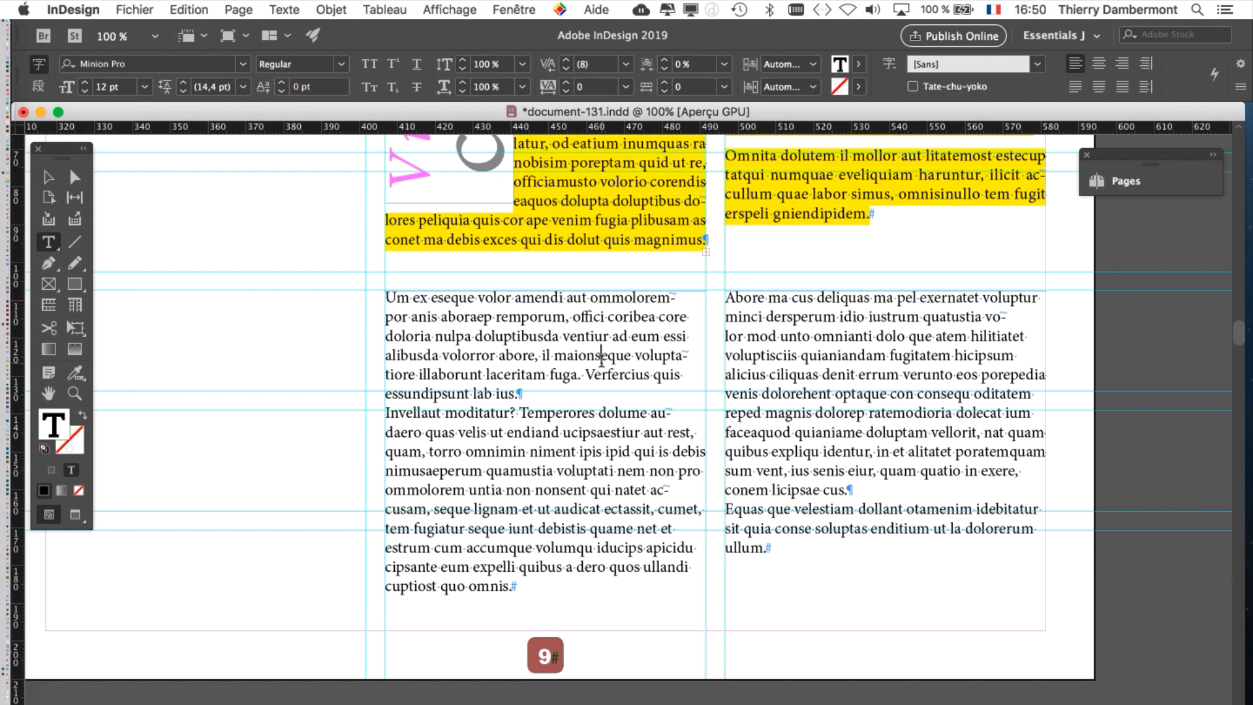
key("super+a")
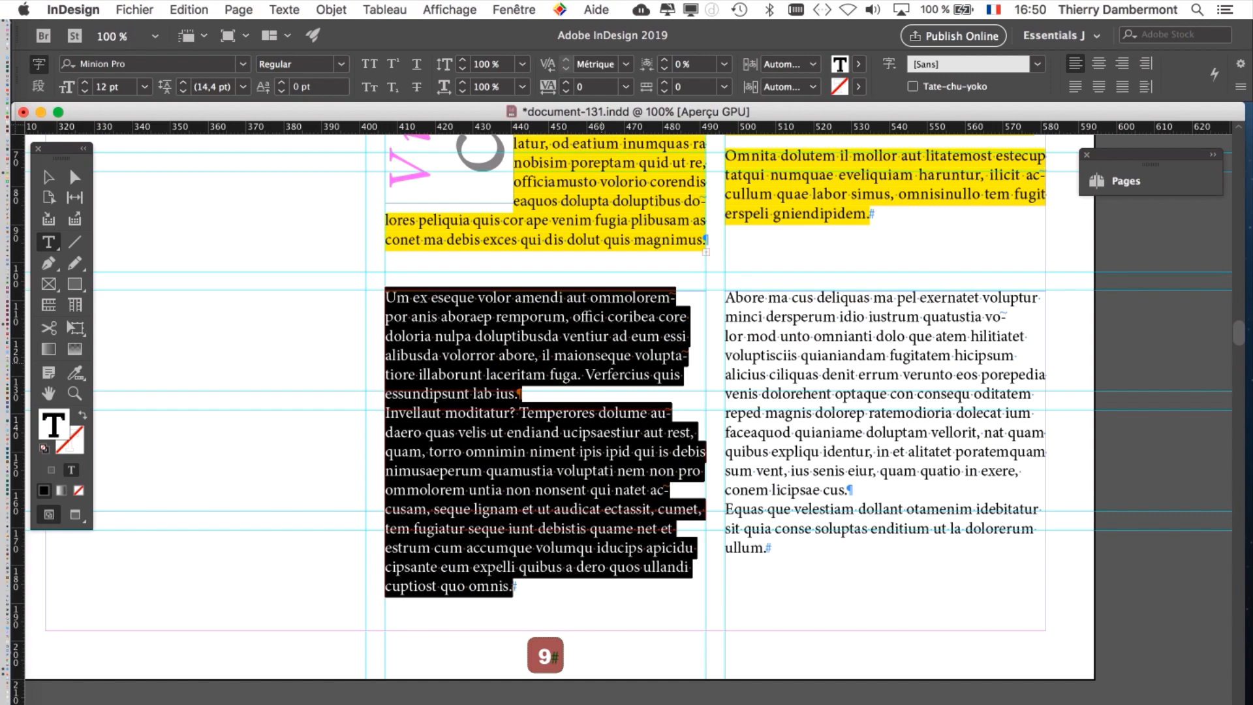
key("super+KP_1")
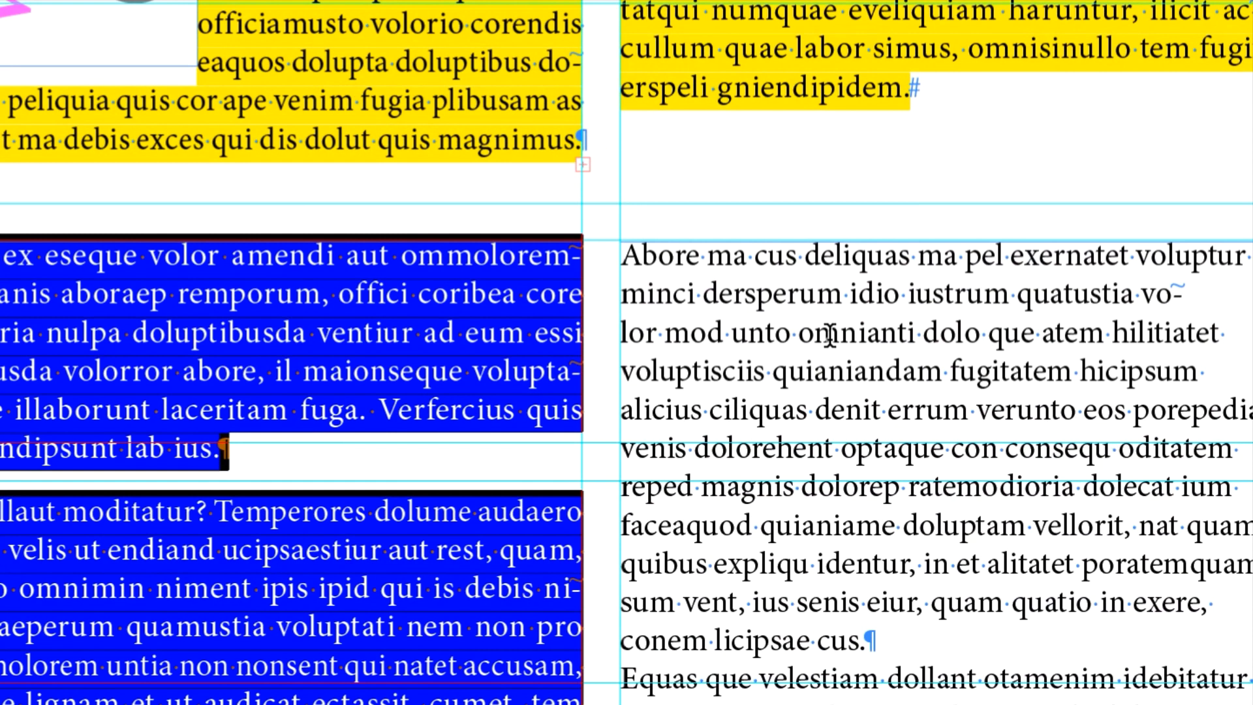
Apply the "corps du texte (body)" style to page 9's lower second-column text, starting with "Abore ma cus"
left_click(832, 346)
key("super+a")
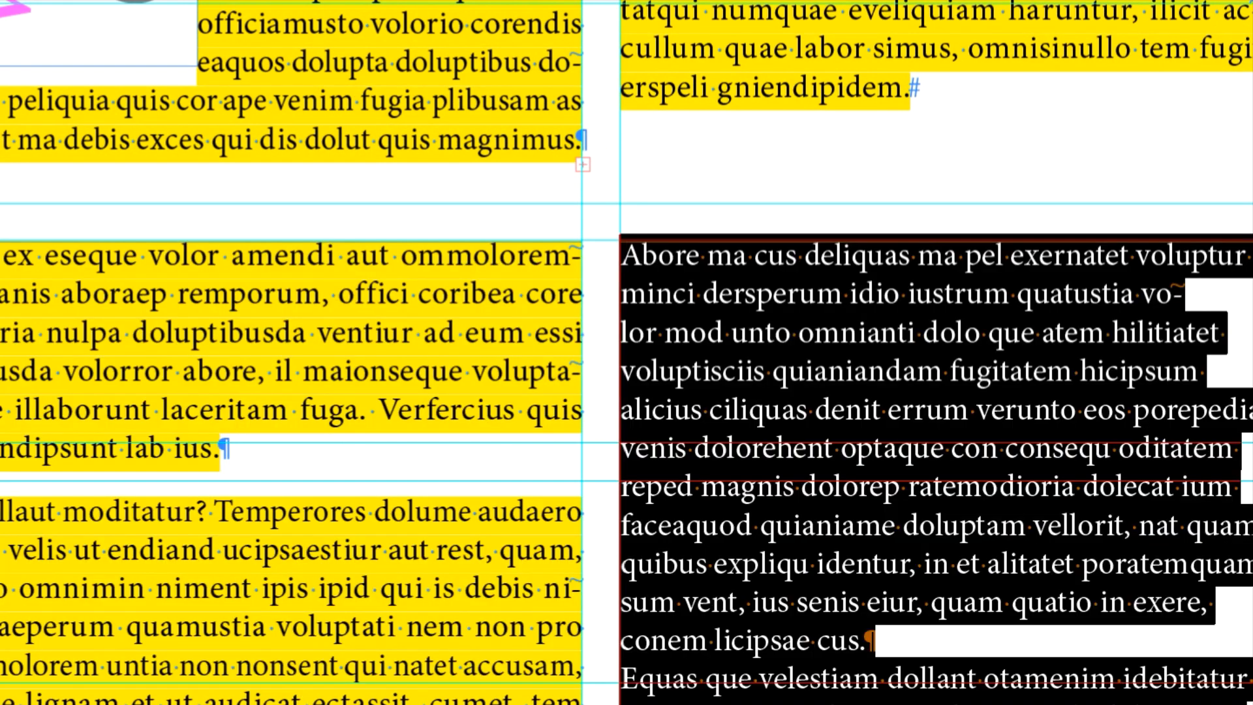
key("super+KP_1")
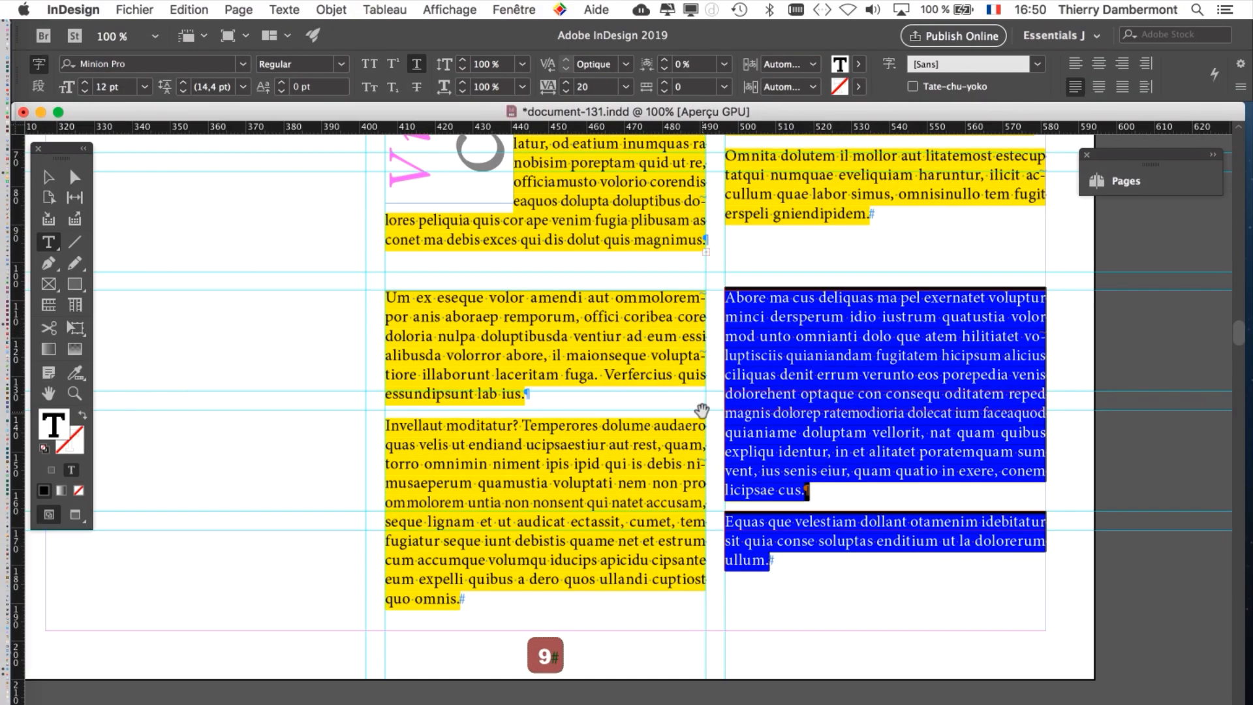
Display spread 8-9 at 50% zoom together with the start of the "Les animaux d'Afrique" spread
key("super+minus")
key("super+minus")
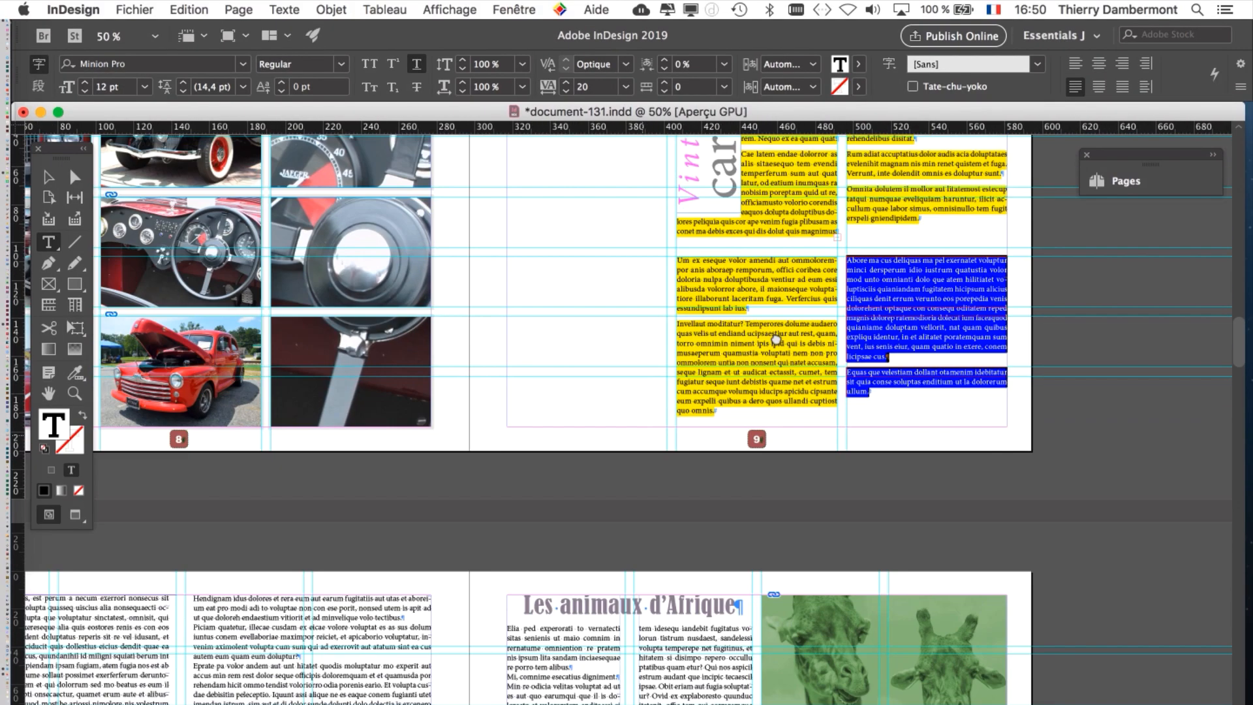
left_click_drag(775, 340, 776, 338)
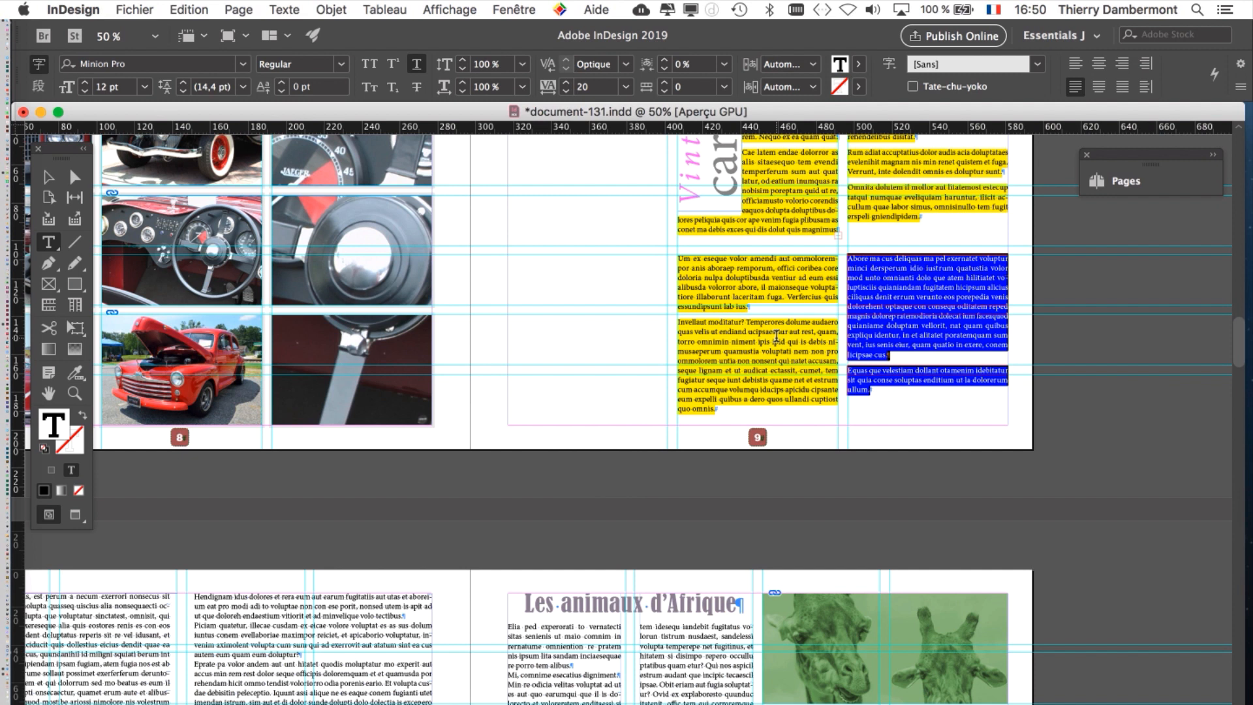
Apply the "corps du texte (body)" style to the entire two-column text on page 10, starting with "Cerspel earum latem"
left_click_drag(737, 485, 738, 416)
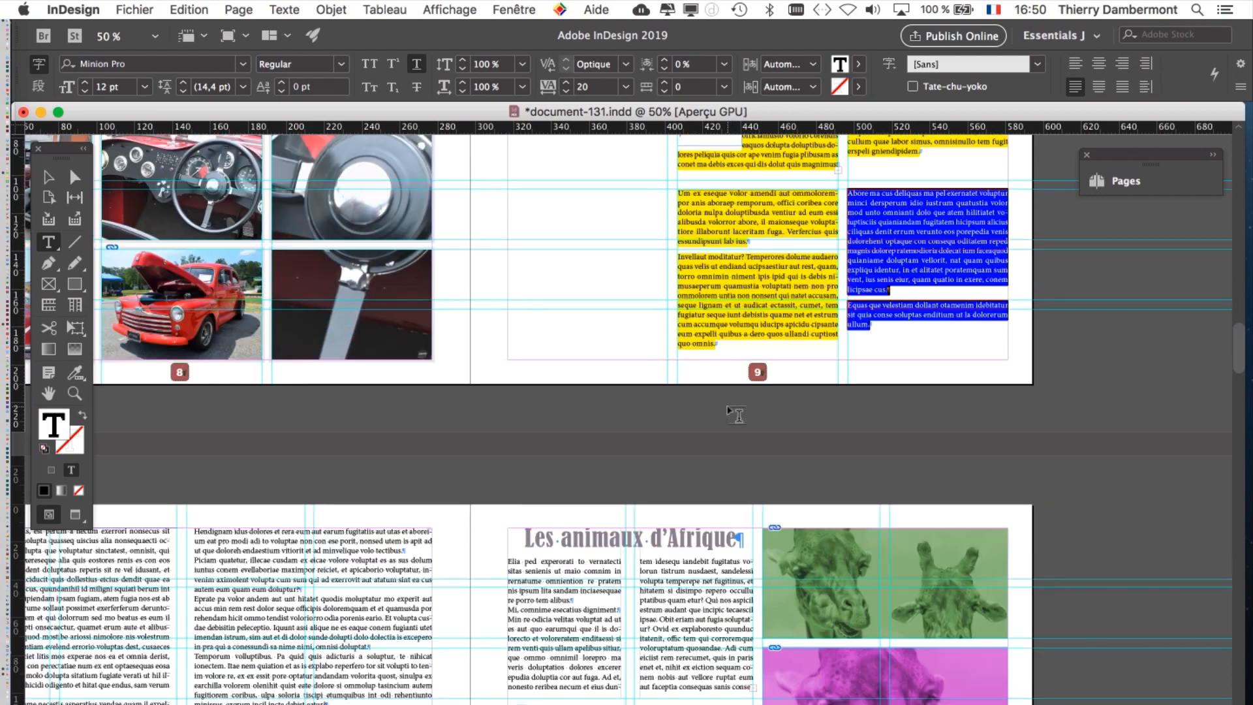
left_click_drag(687, 449, 939, 218)
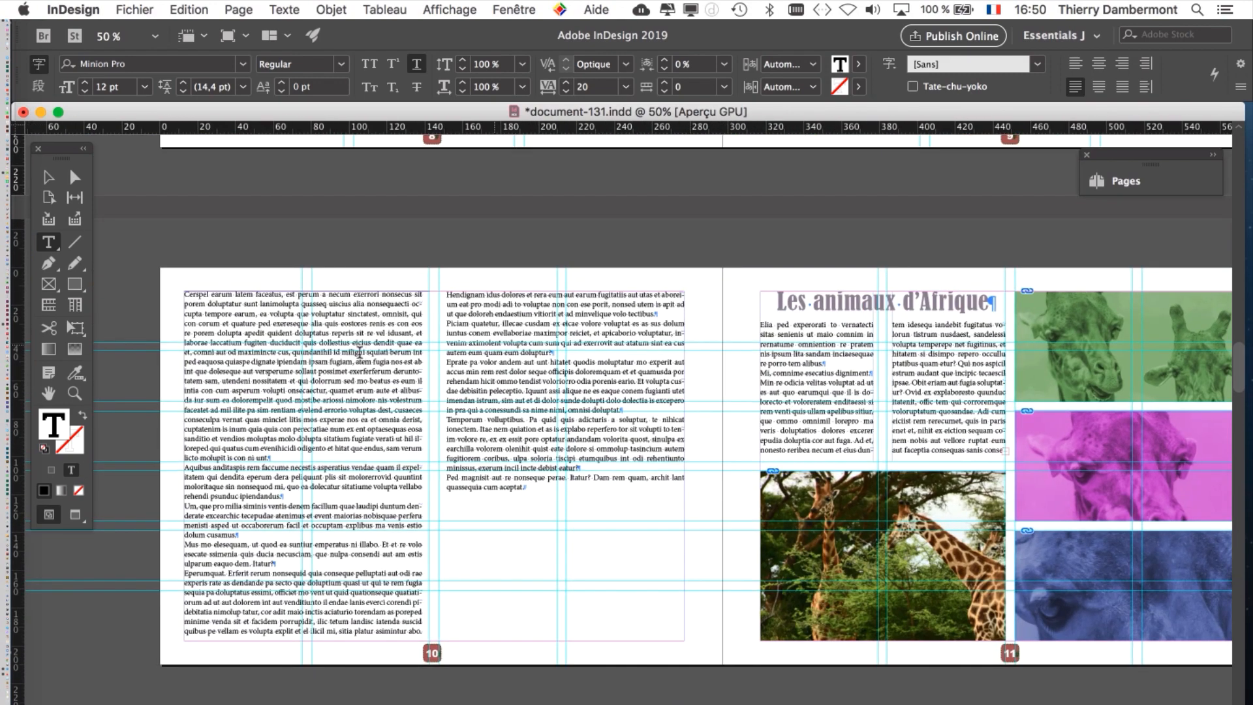
scroll(261, 374, "up", 1)
left_click(272, 369)
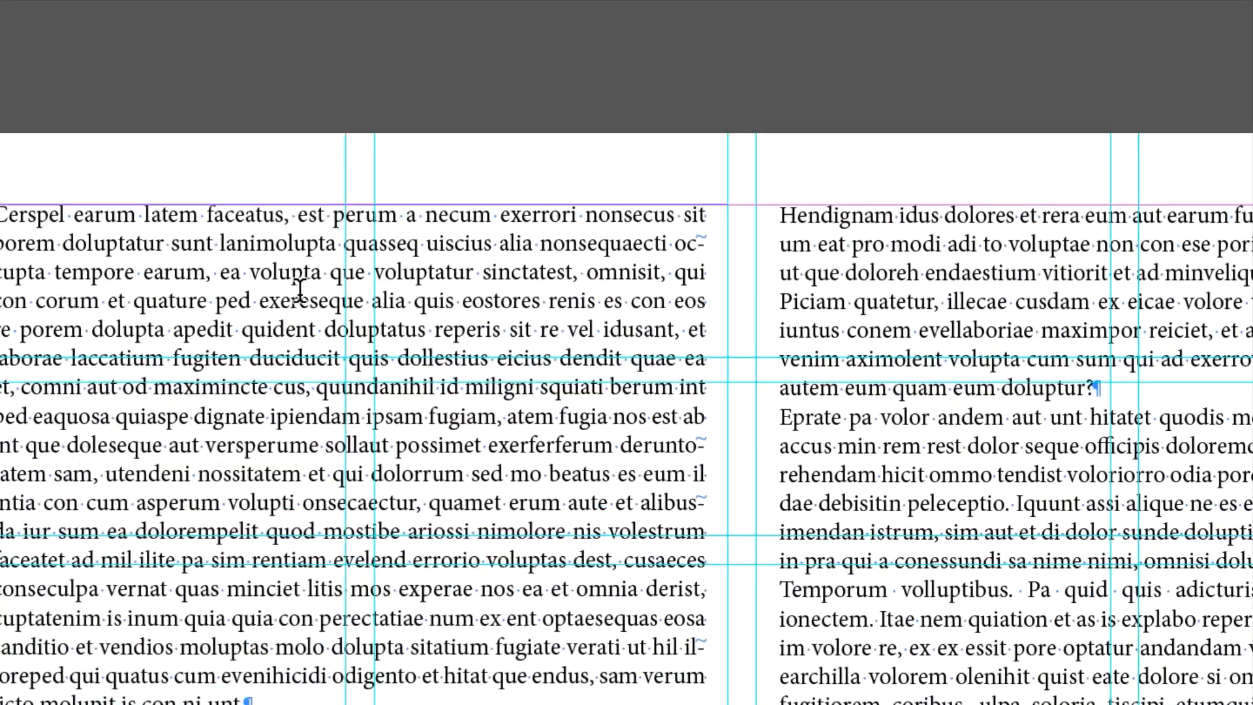
key("ctrl+a")
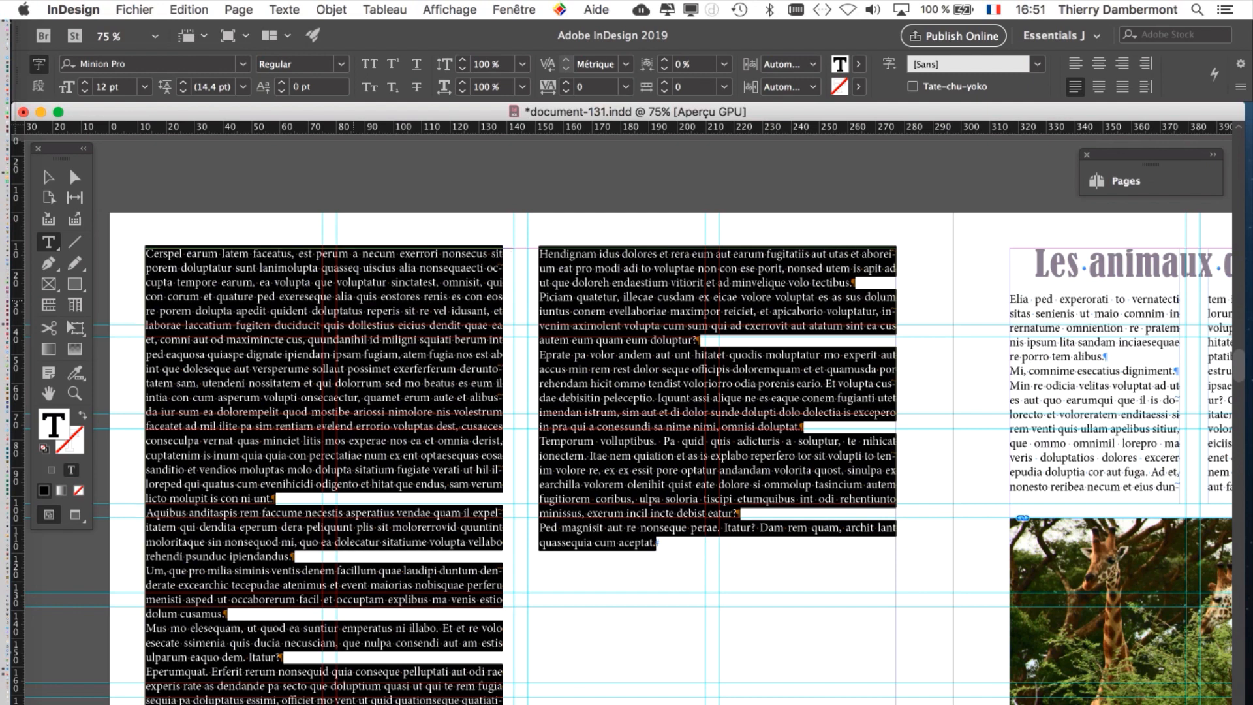
key("super+z")
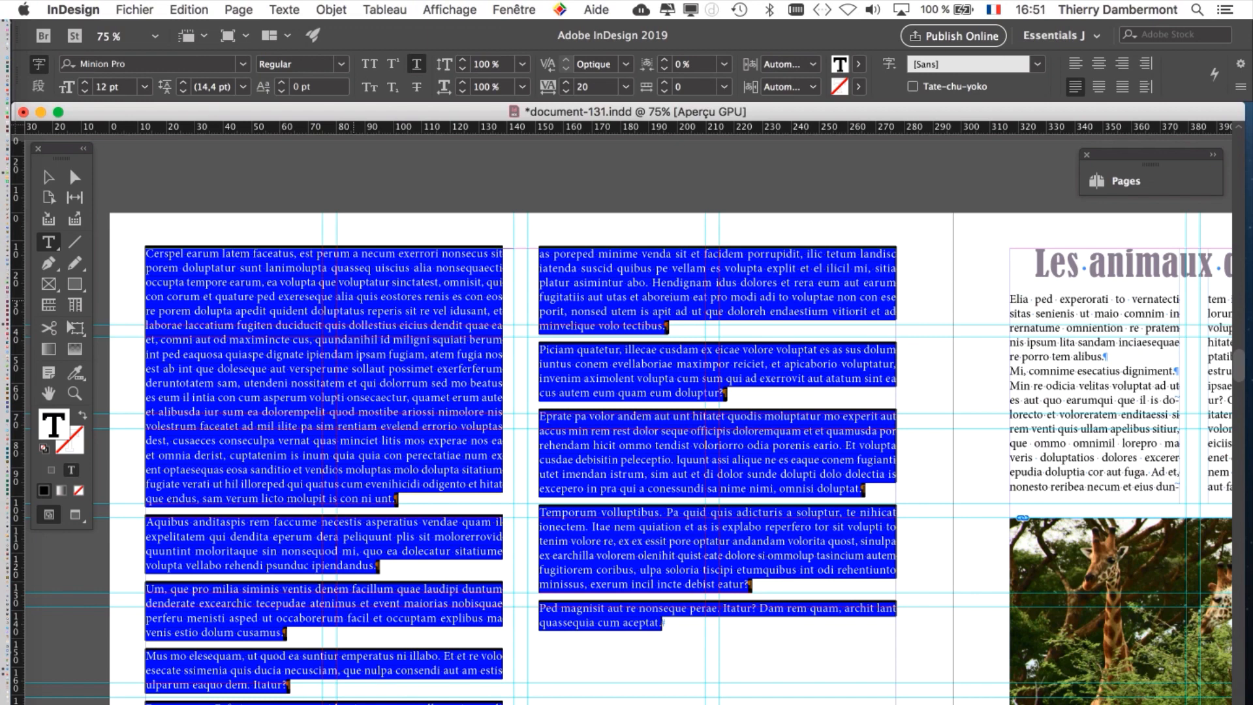
Try applying the "corps du texte (body)" style to page 11's whole story, title "Les animaux d'Afrique" included, and undo it
scroll(627, 411, "right", 10)
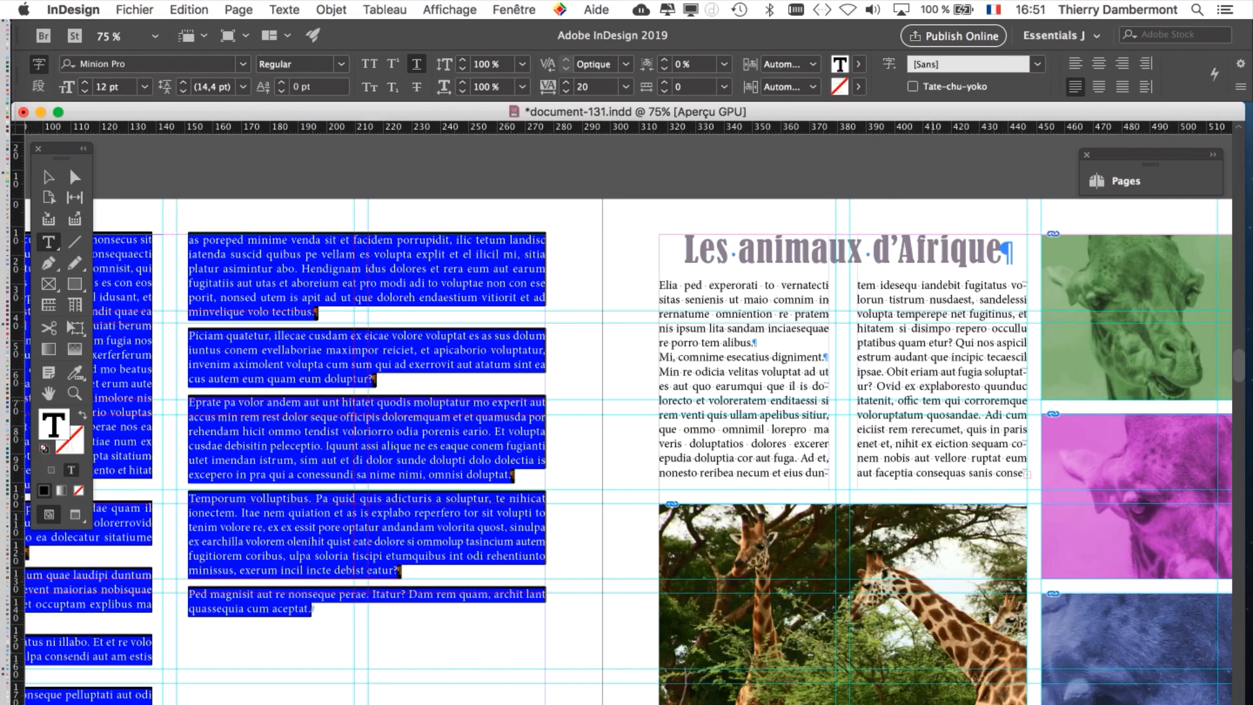
left_click(342, 263)
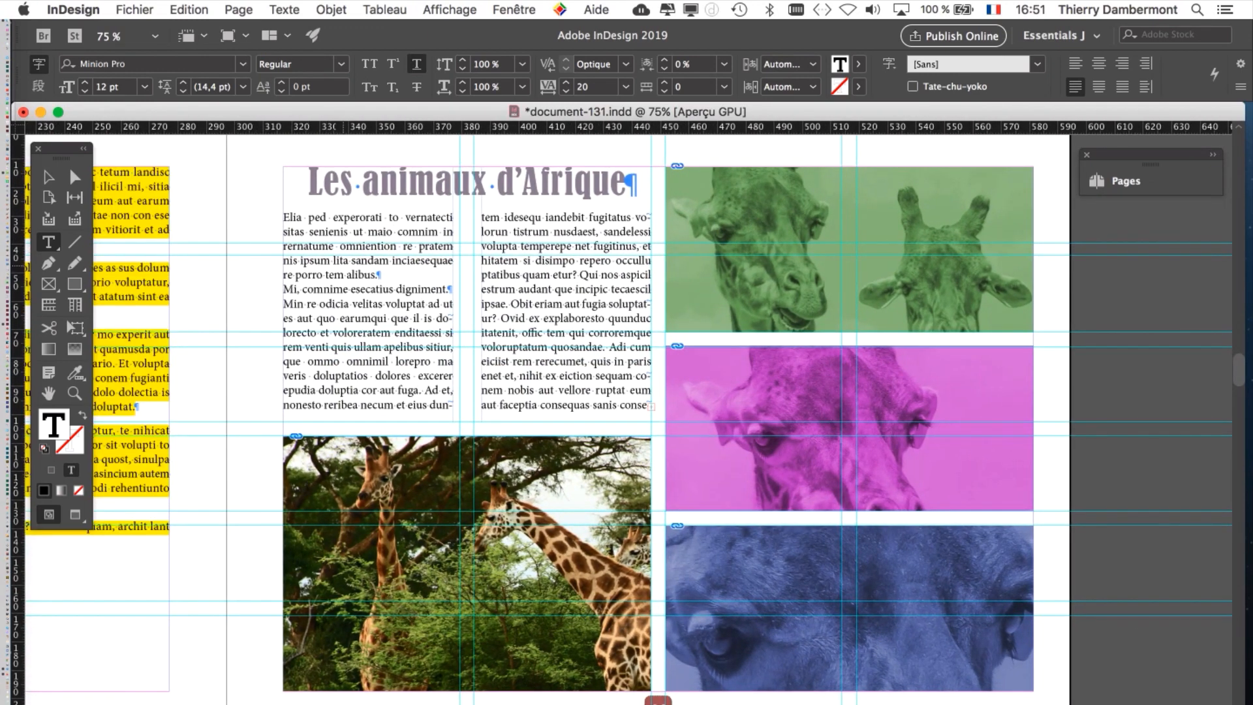
key("super+shift+a")
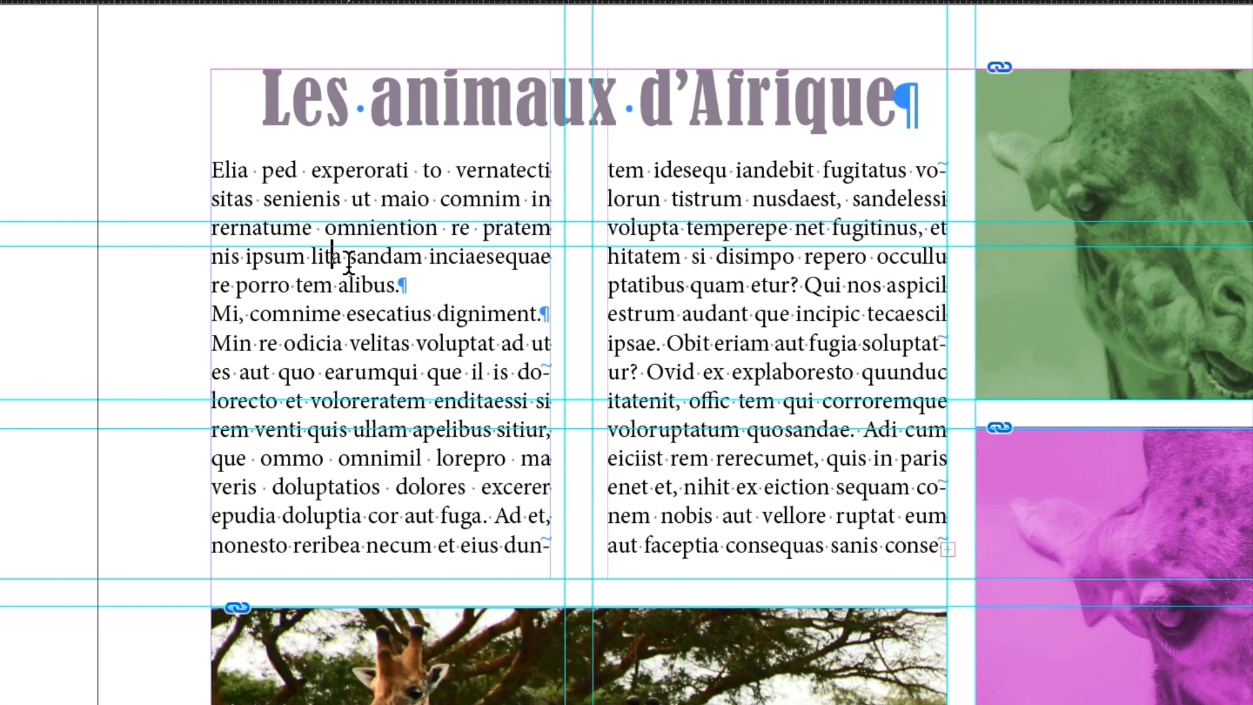
key("super+a")
key("super+KP_1")
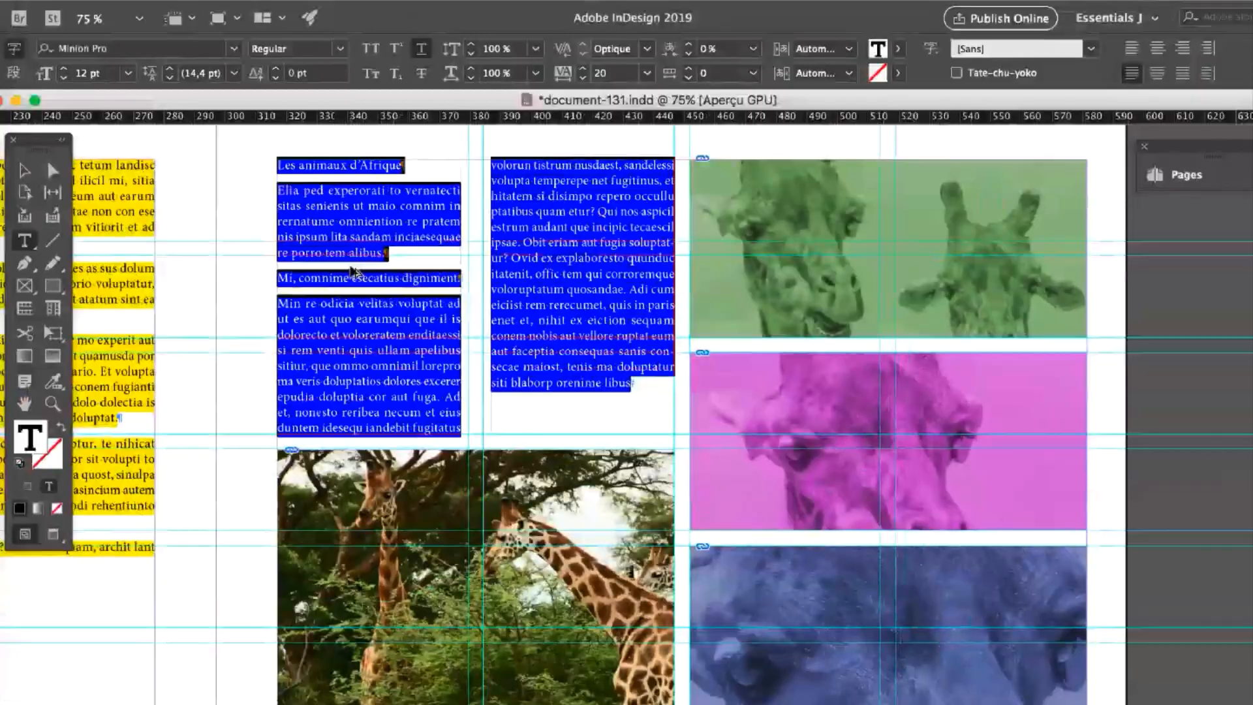
key("super+z")
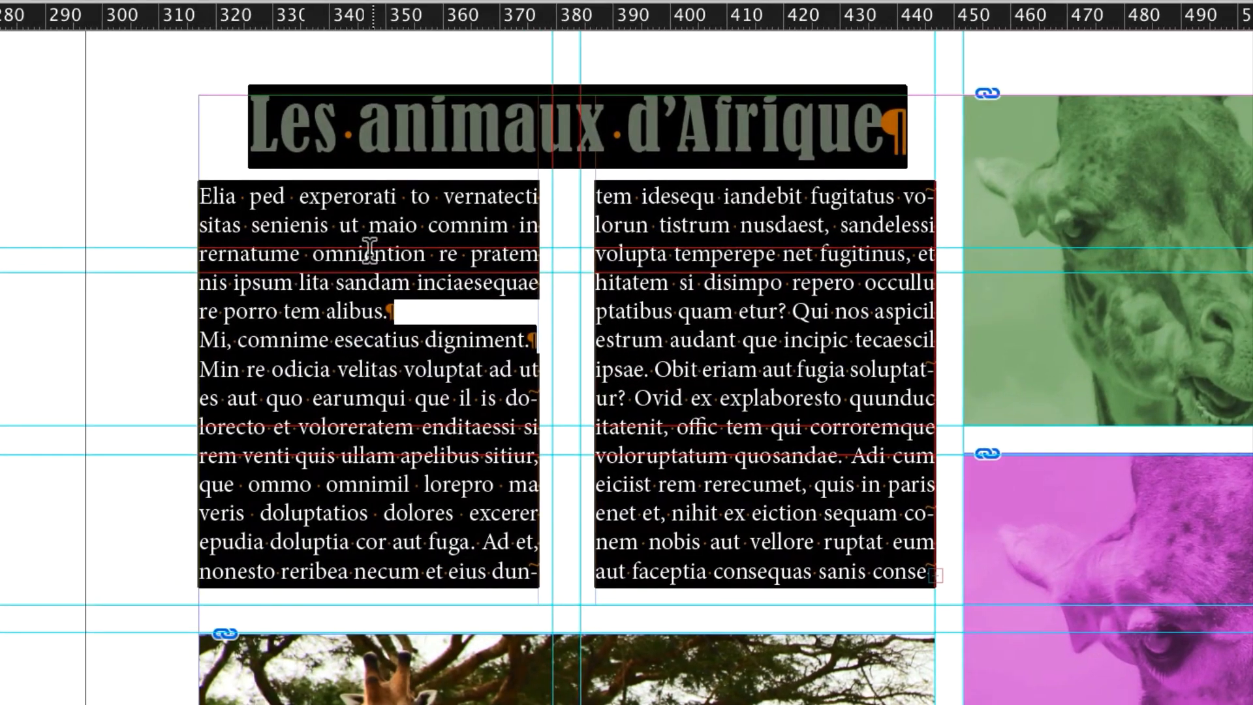
Apply the "corps du texte (body)" style only to page 11's paragraphs below the title, from "Elia ped experorati" through the second column
left_click(363, 232)
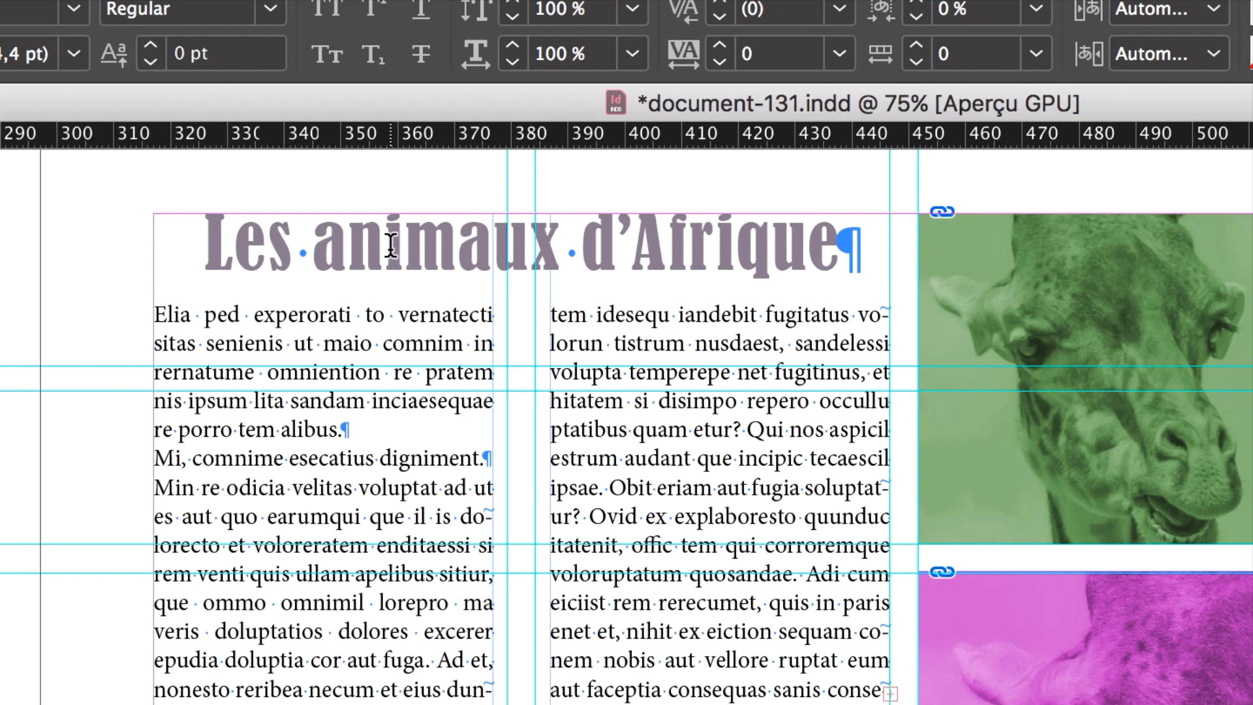
left_click(385, 245)
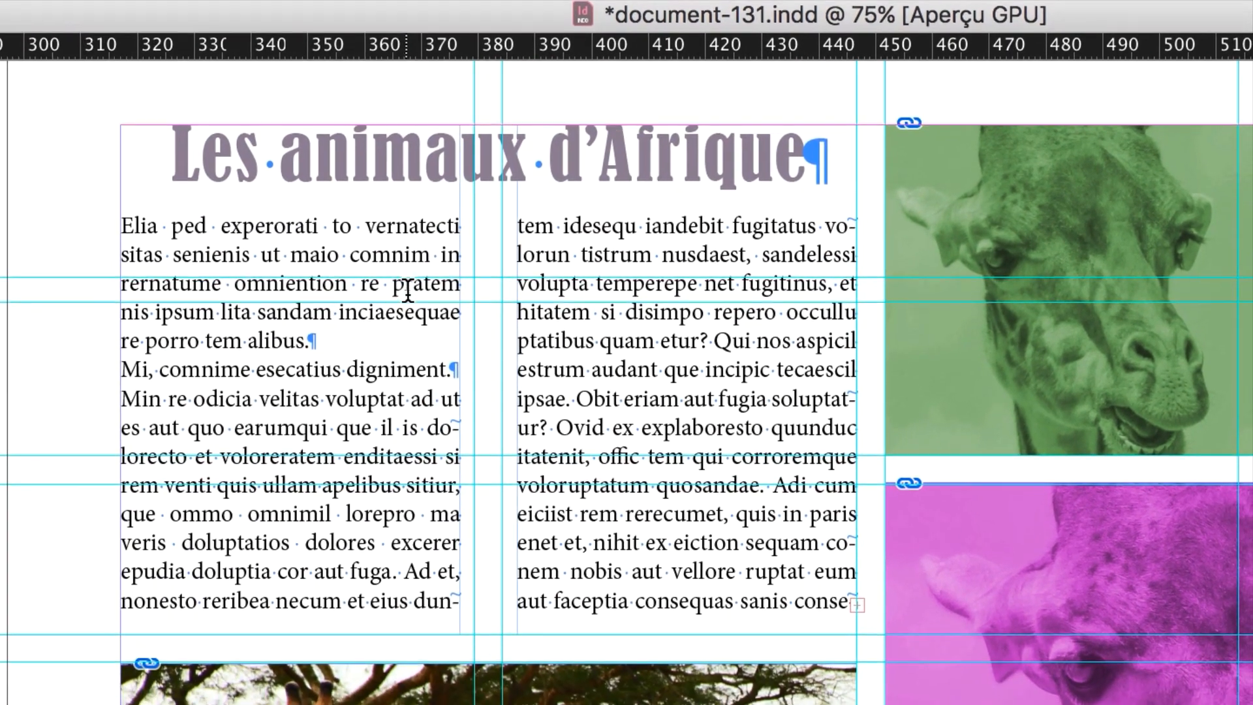
left_click(406, 286)
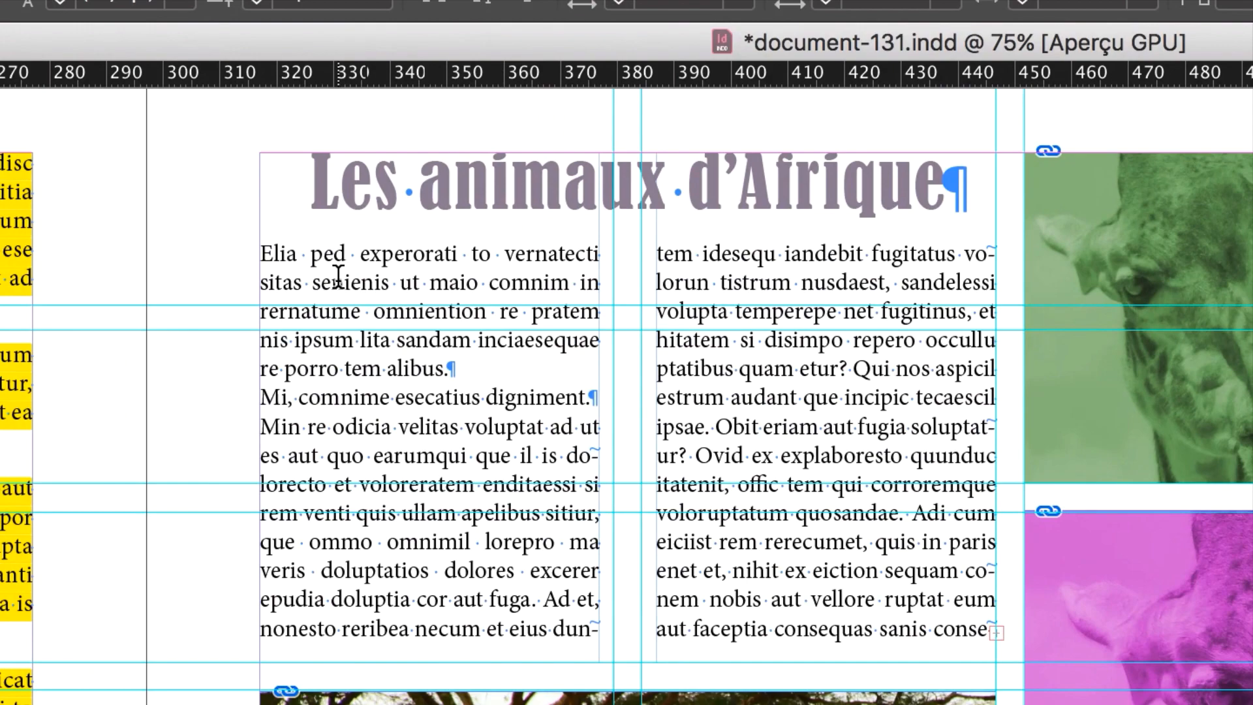
left_click_drag(218, 248, 720, 529)
left_click_drag(511, 373, 510, 377)
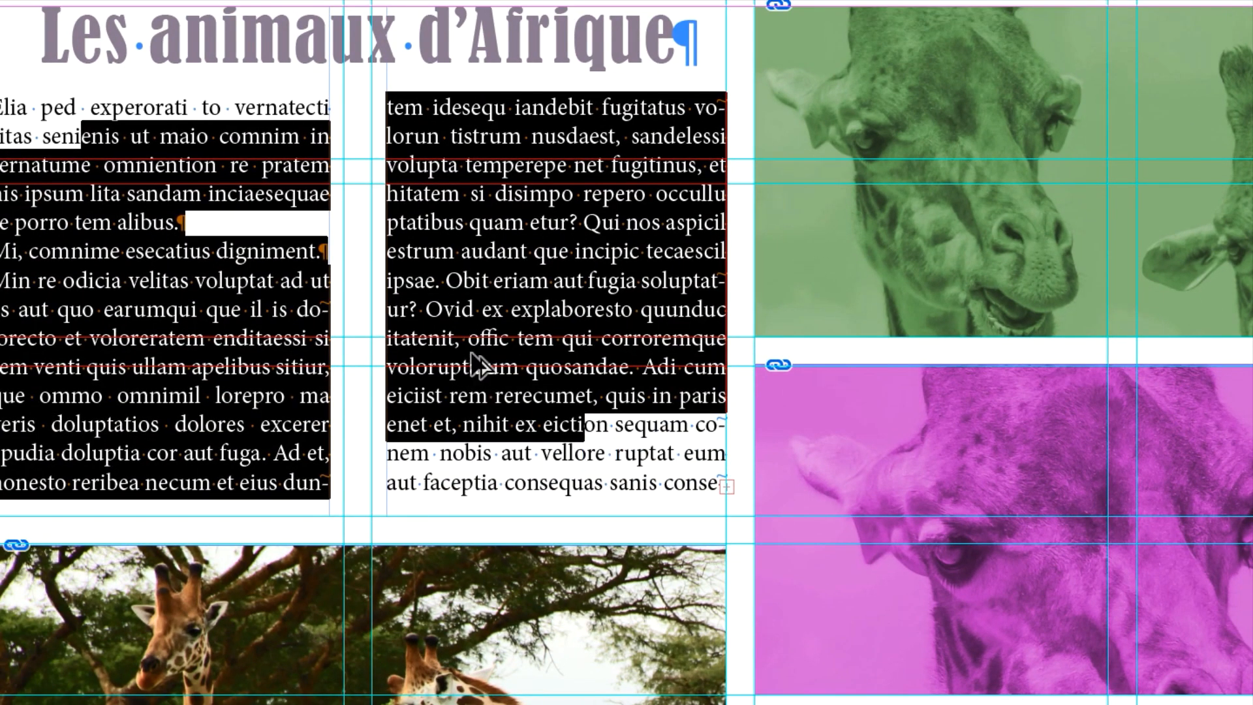
key("ctrl+alt+1")
scroll(476, 352, "down", 1)
left_click(476, 352)
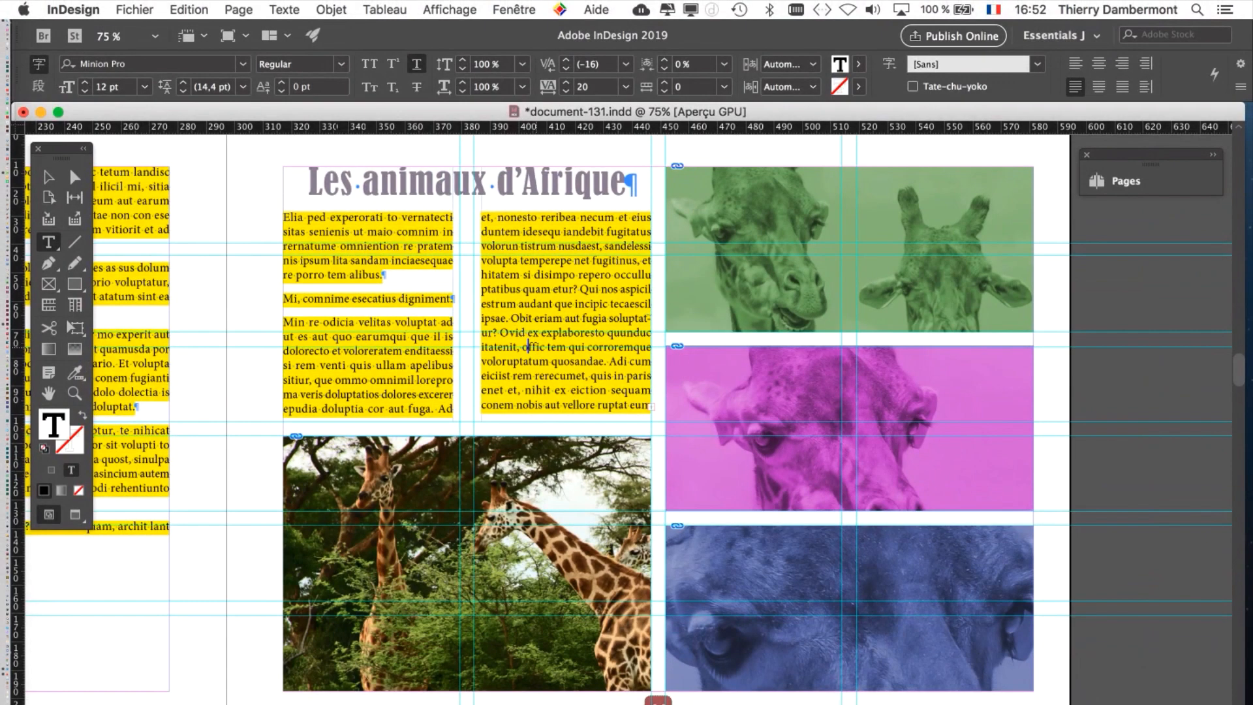
Apply the "corps du texte (body)" style to page 15's upper first-column text, starting with "Fugitati istius"
scroll(476, 355, "left", 5)
scroll(475, 354, "down", 5)
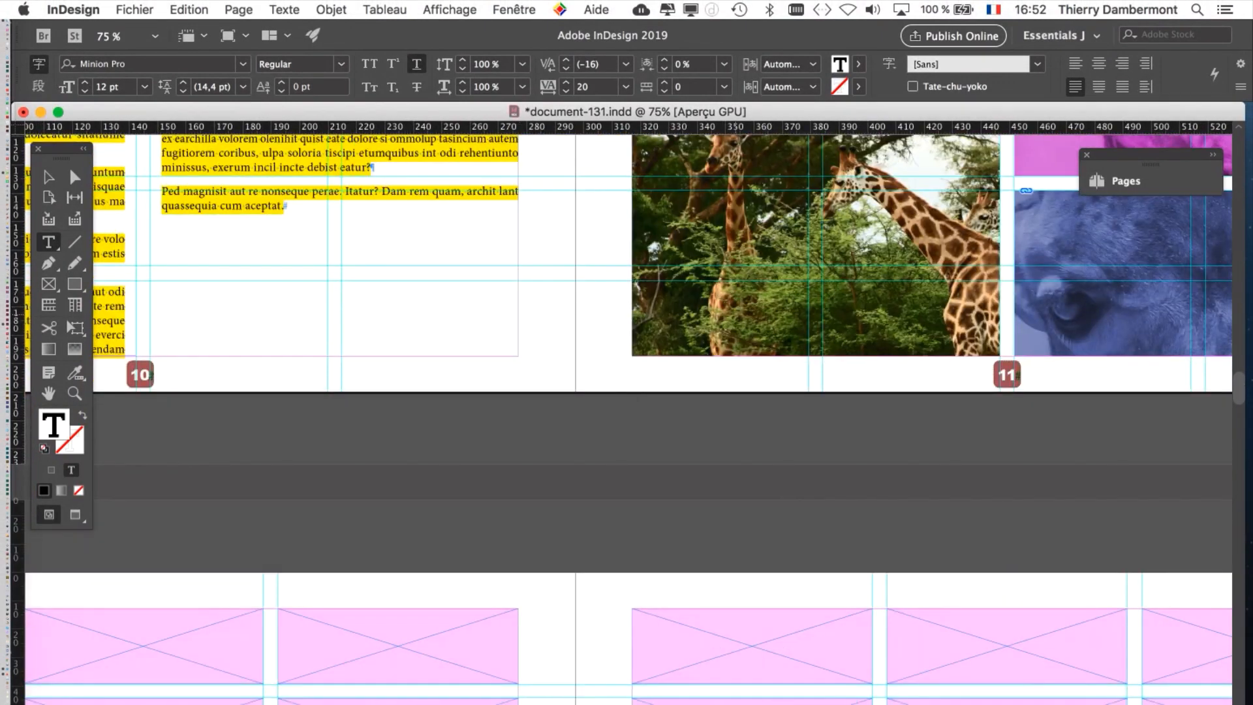
scroll(738, 315, "down", 2)
scroll(738, 315, "down", 1)
scroll(738, 316, "down", 4)
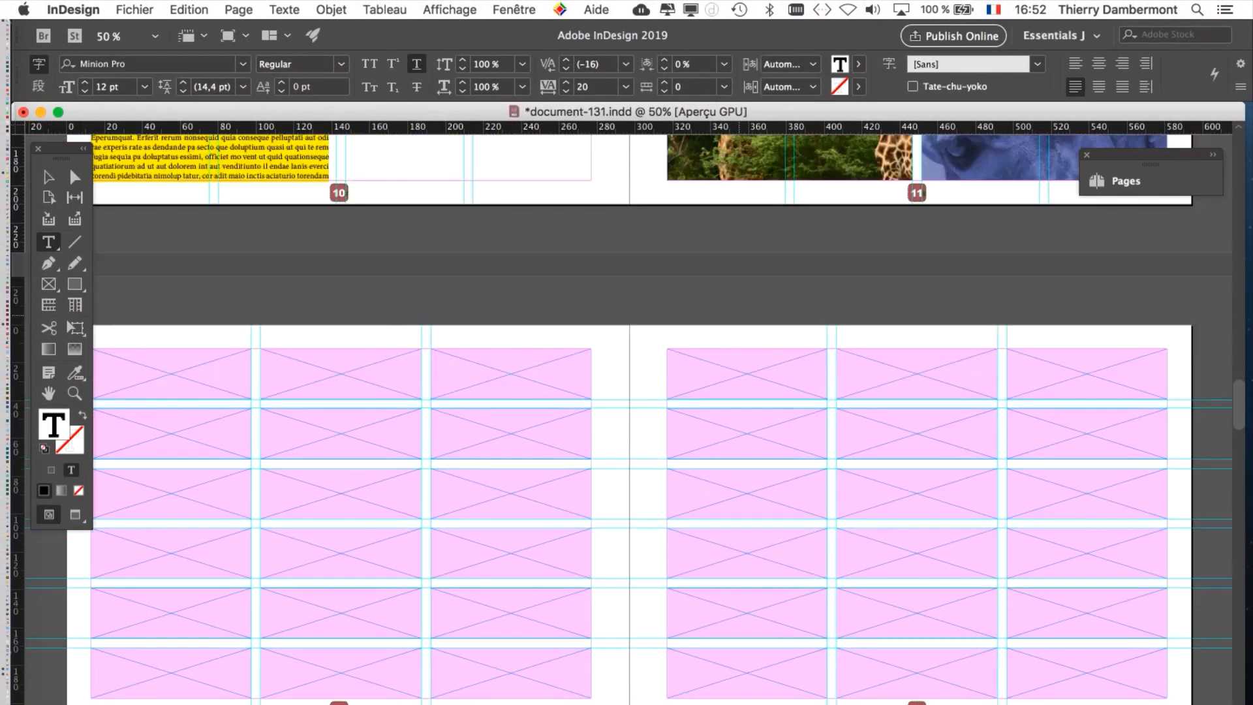
scroll(738, 315, "down", 10)
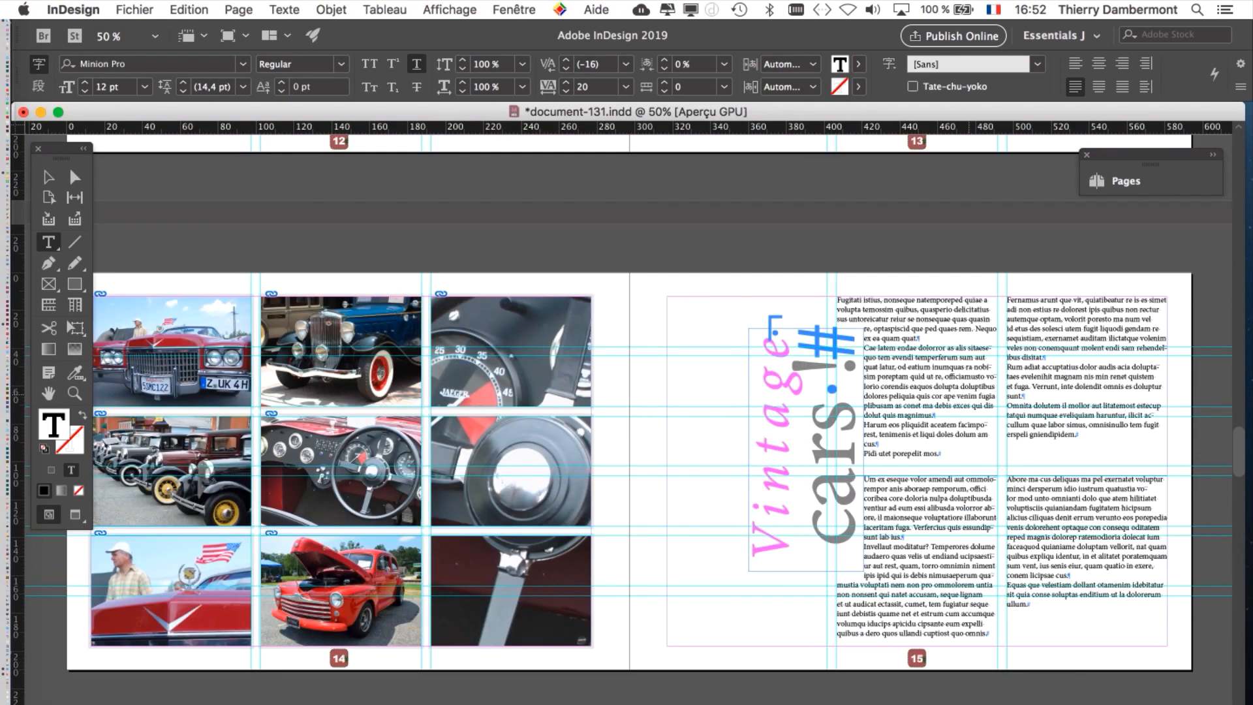
scroll(979, 395, "up", 2)
scroll(953, 393, "right", 6)
scroll(953, 393, "down", 1)
scroll(944, 391, "up", 1)
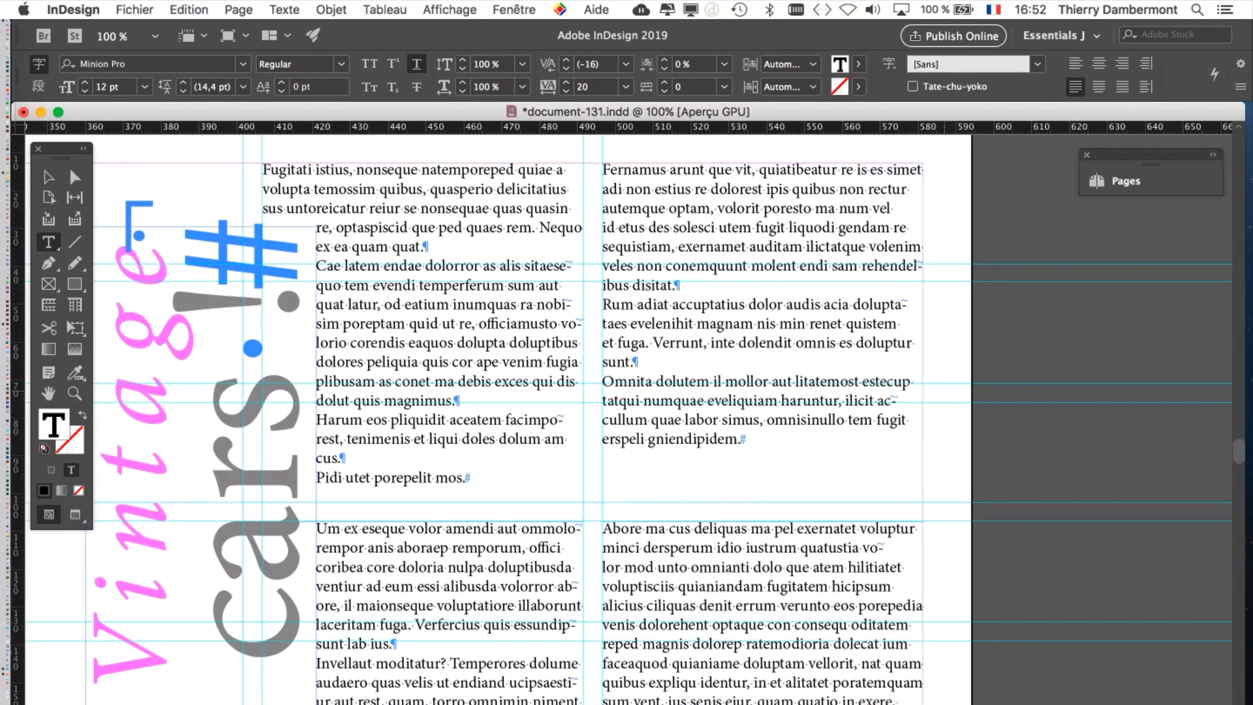
key("super+a")
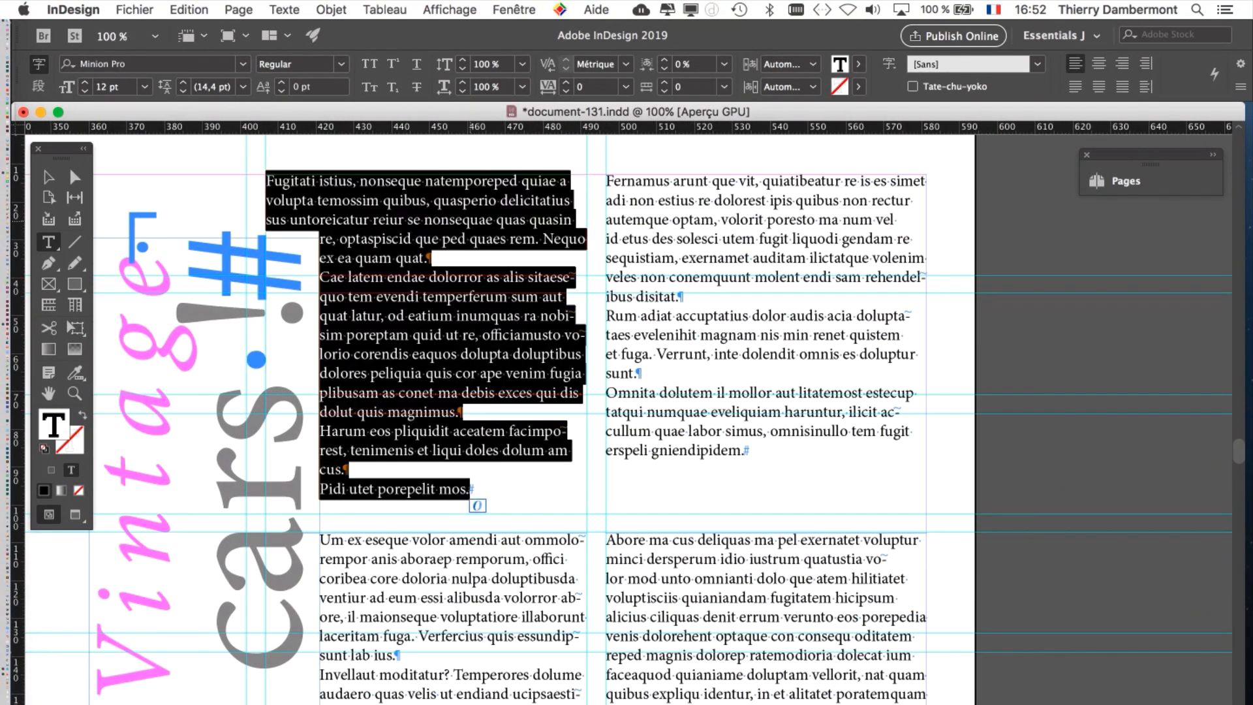
key("super+1")
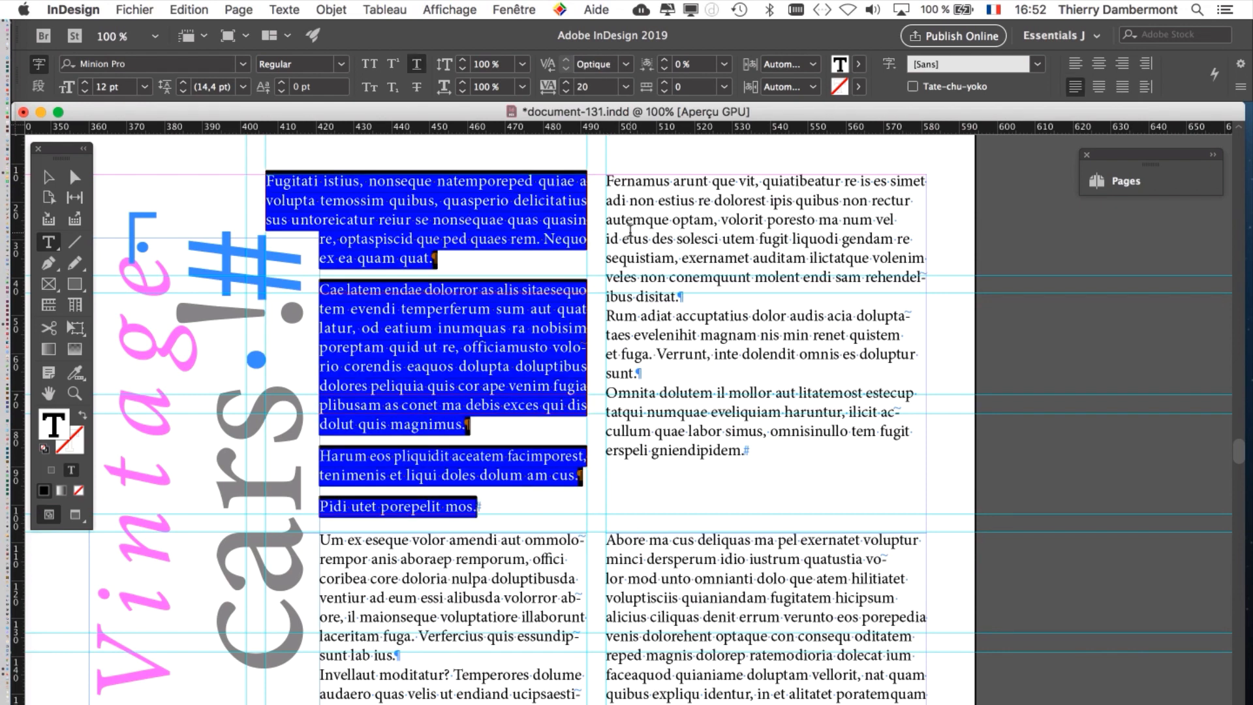
Apply the "corps du texte (body)" style to page 15's upper second-column text, starting with "Fernamus arunt"
left_click(671, 224)
key("super+a")
key("super+1")
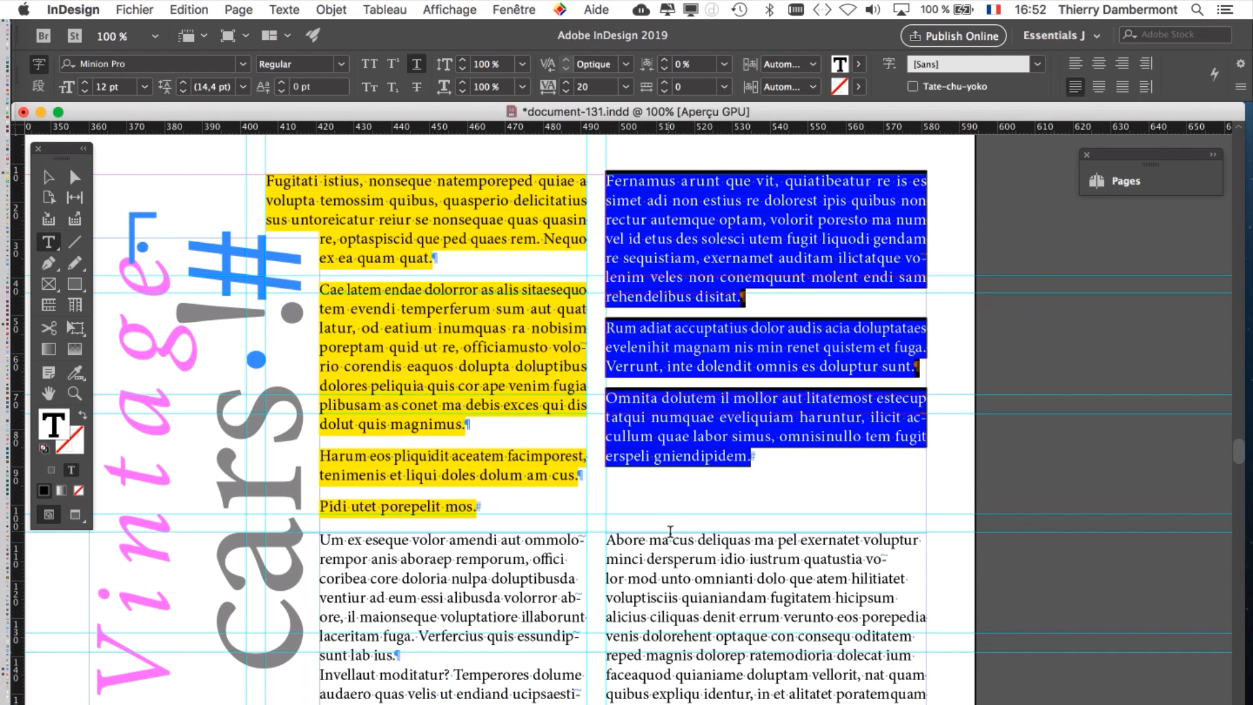
Apply the "corps du texte (body)" style to page 15's two lower text frames, starting with "Abore ma cus" and "Um ex eseque"
left_click(732, 629)
key("super+a")
key("super+1")
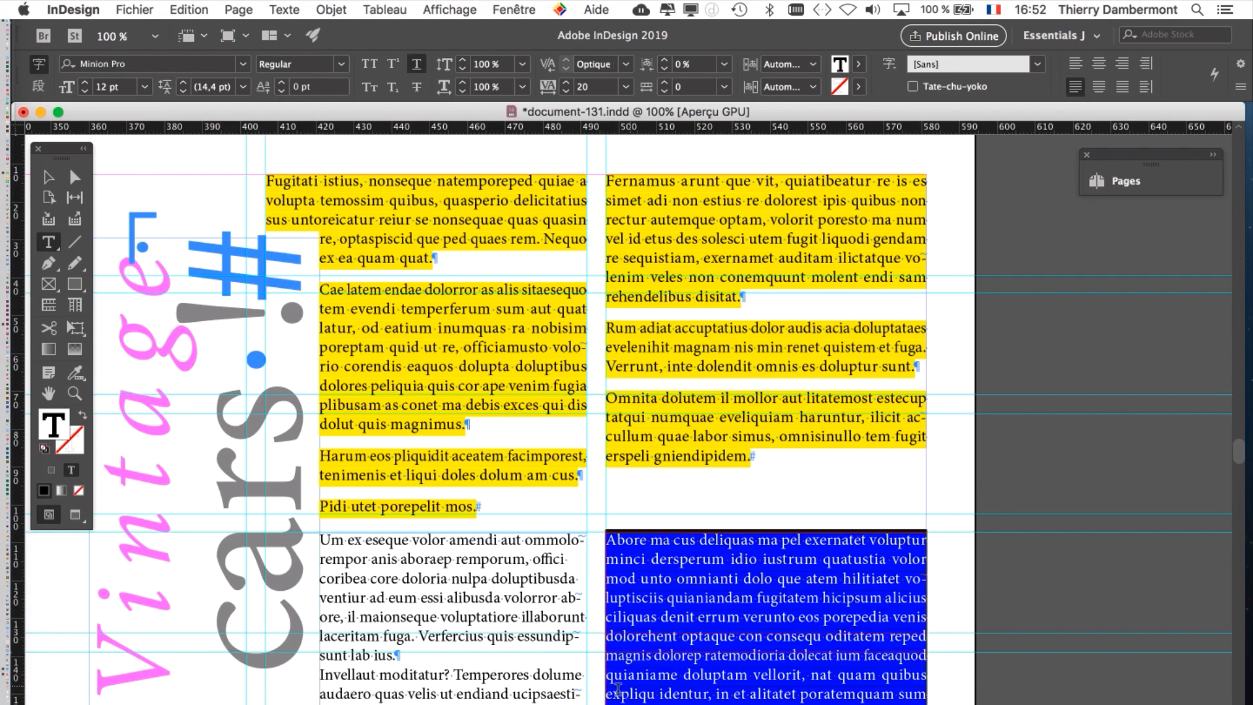
left_click(521, 674)
key("super+a")
key("super+1")
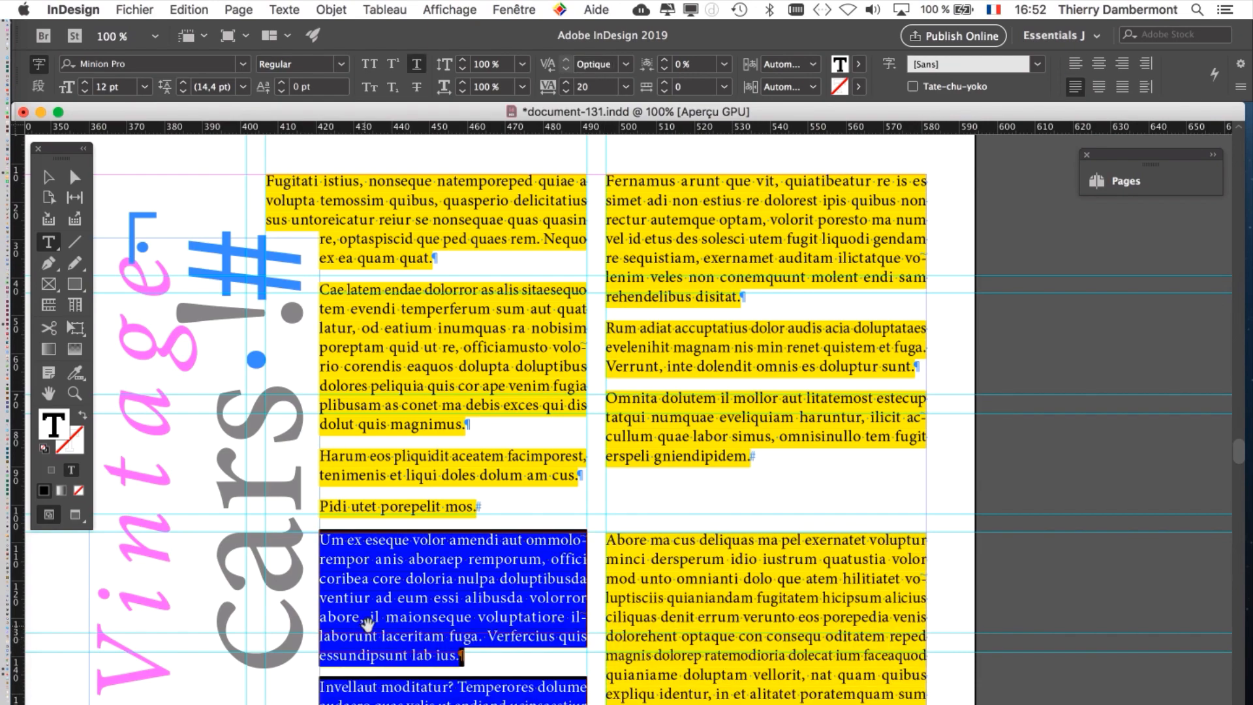
Apply the "corps du texte (body)" style to page 17's three-column text, starting with "Usa idus samus"
scroll(752, 288, "down", 10)
left_click_drag(752, 288, 777, 242)
left_click_drag(623, 333, 870, 17)
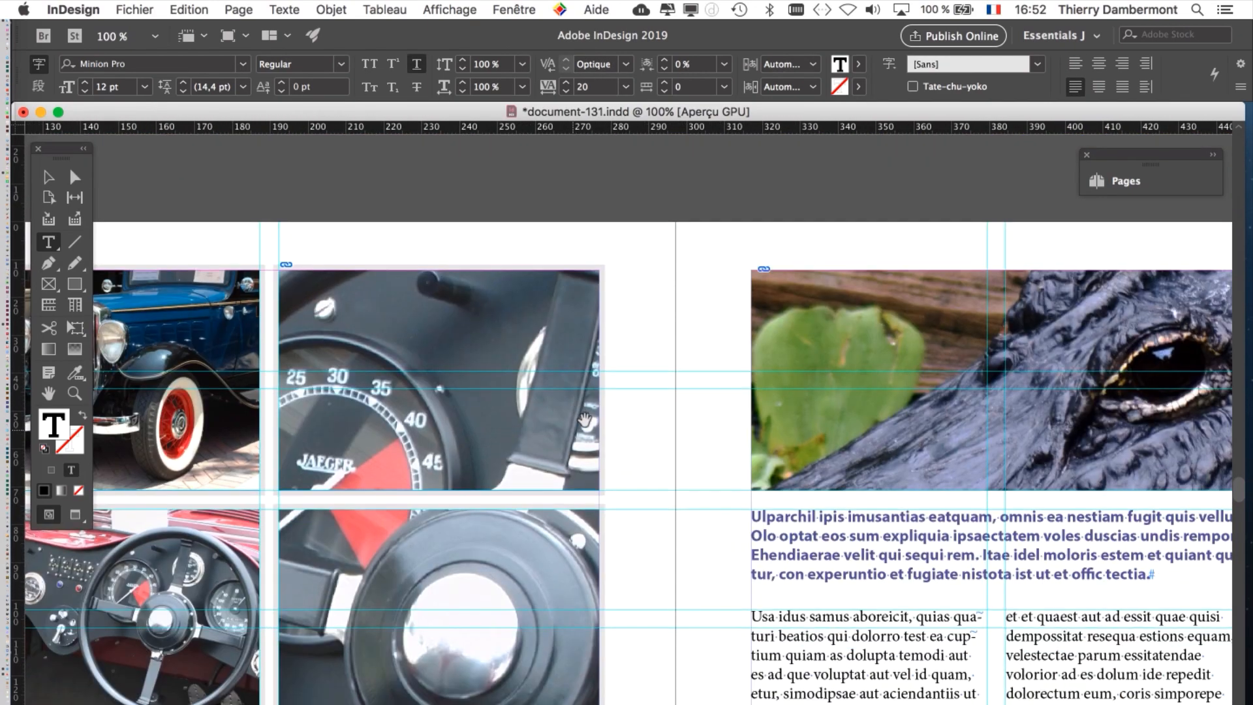
scroll(733, 446, "down", 1)
left_click_drag(978, 675, 617, 391)
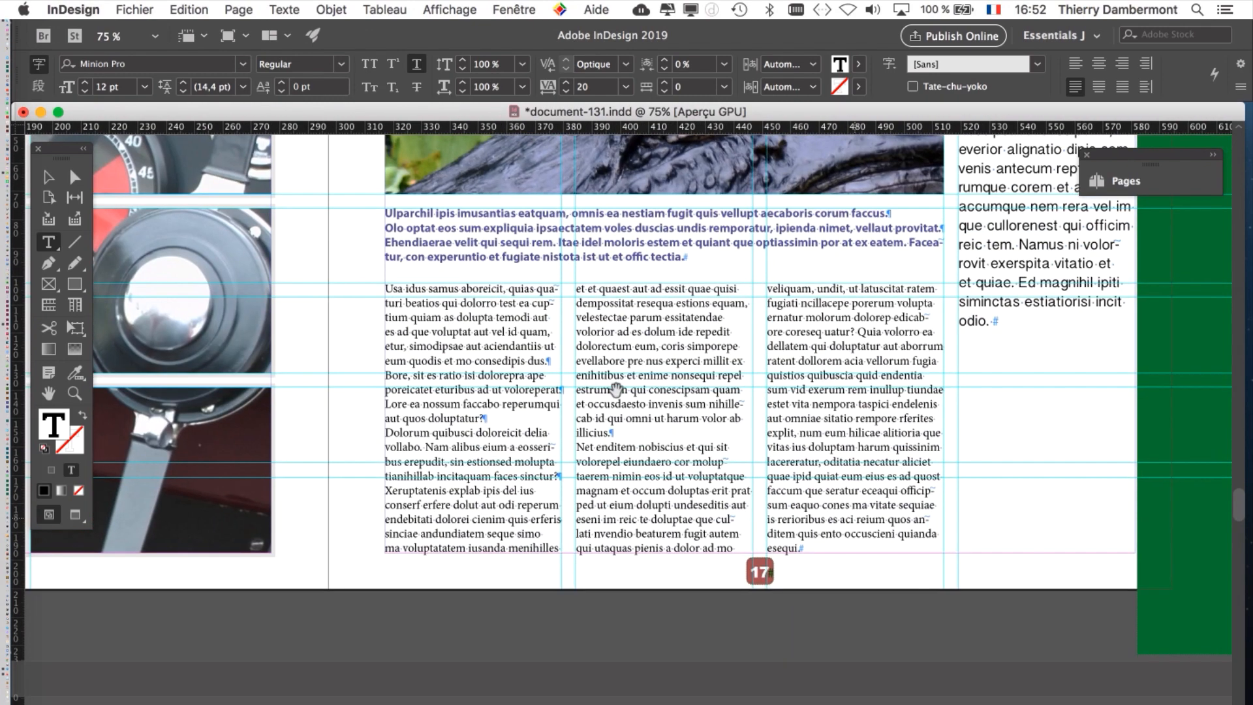
scroll(688, 398, "up", 1)
left_click_drag(536, 455, 444, 577)
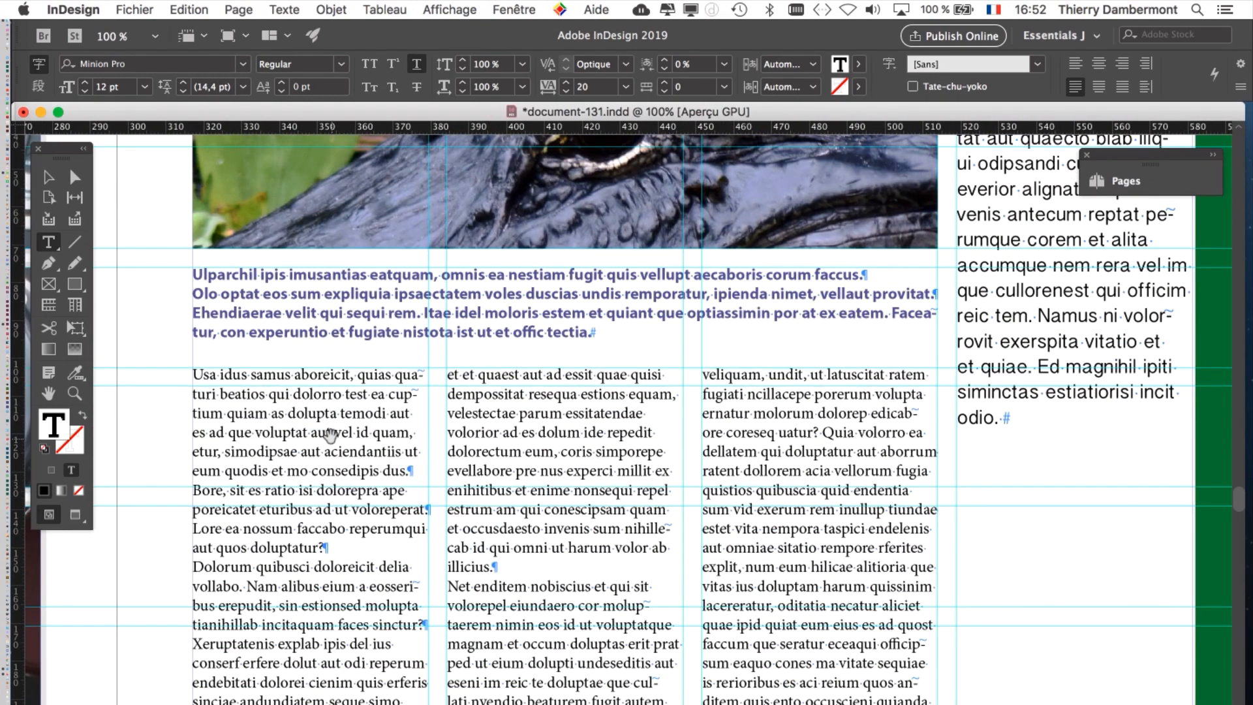
left_click(326, 425)
key("super+a")
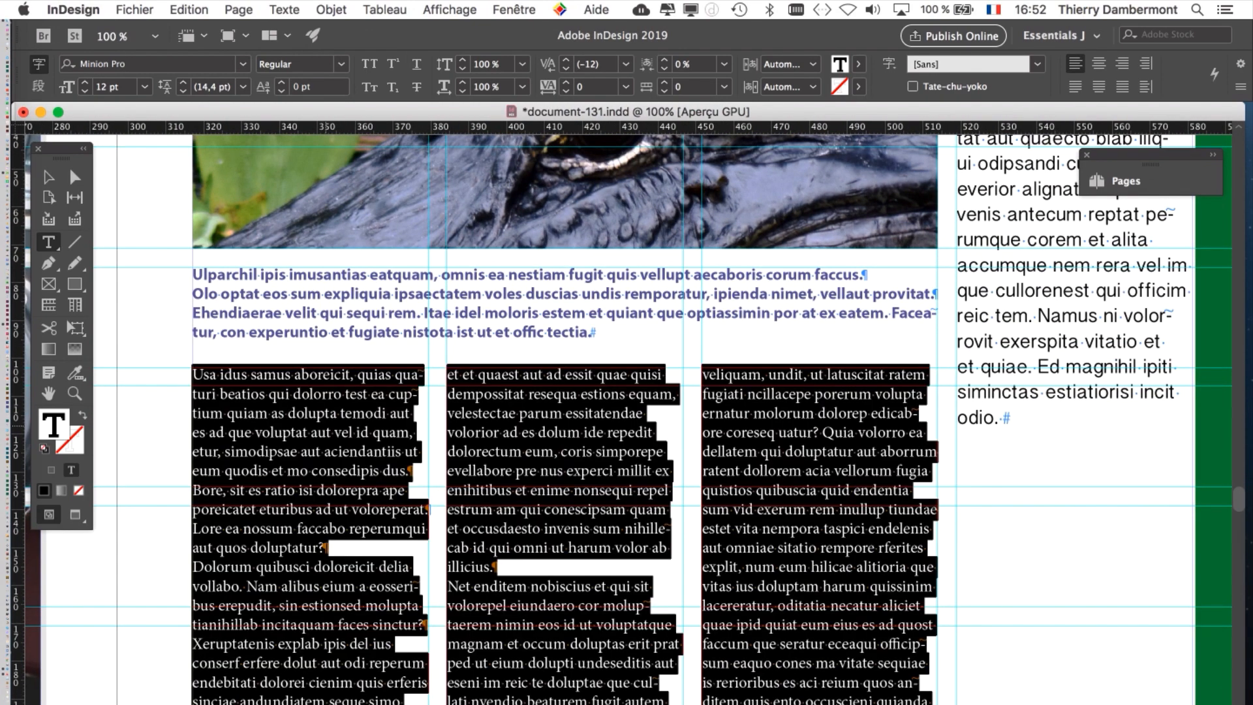
key("super+KP_1")
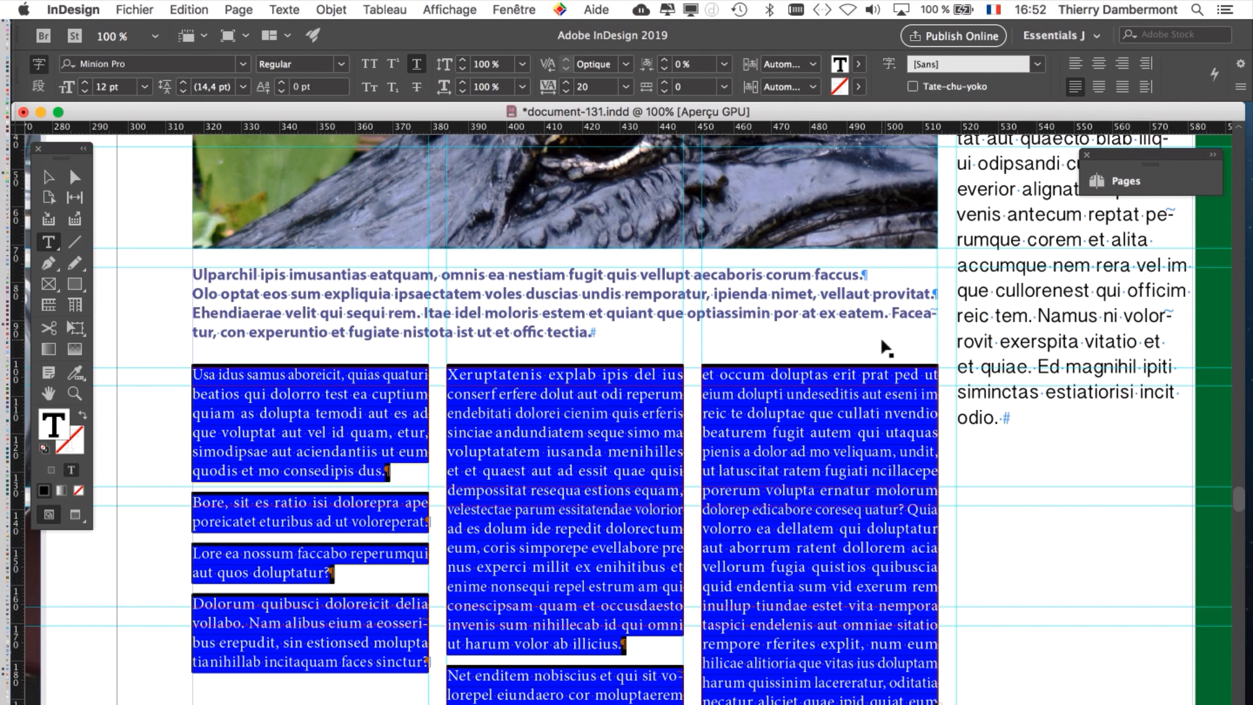
In "3. Les dauphins des îles", apply the "corps du texte (body)" style to the paragraph under heading 3.1 and to "Biologie"
scroll(881, 338, "down", 2)
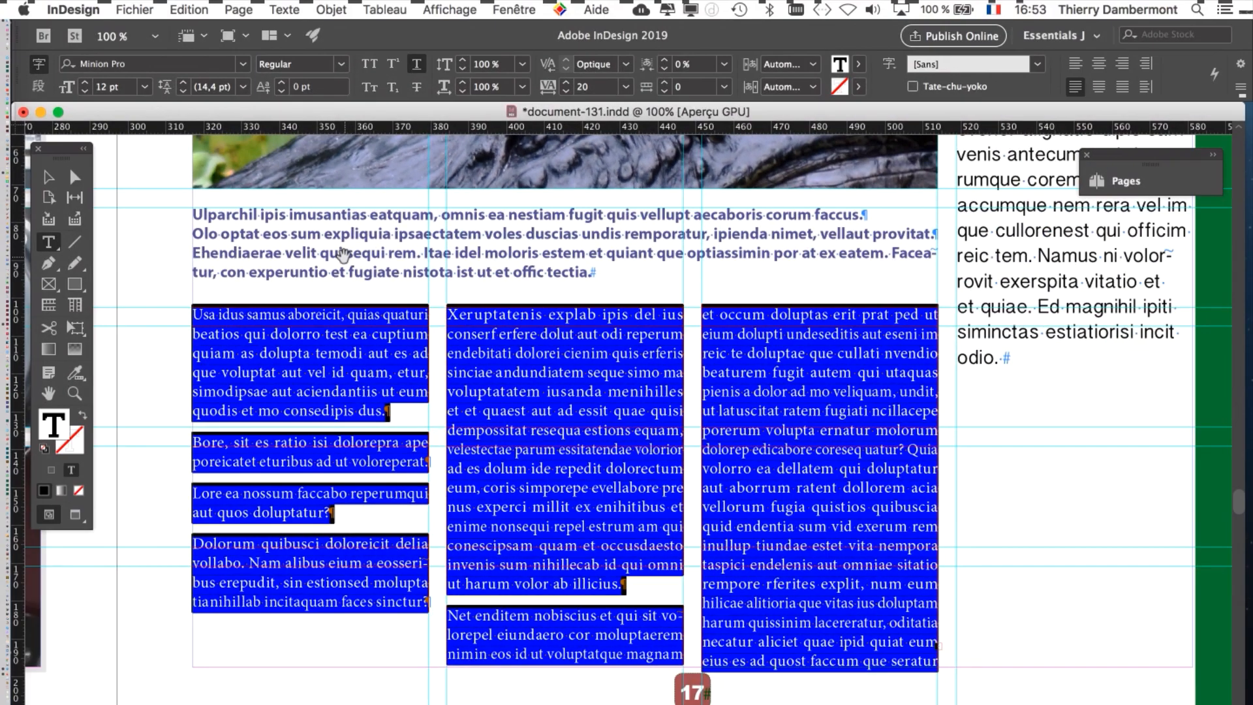
key("super+minus")
left_click_drag(384, 352, 745, 217)
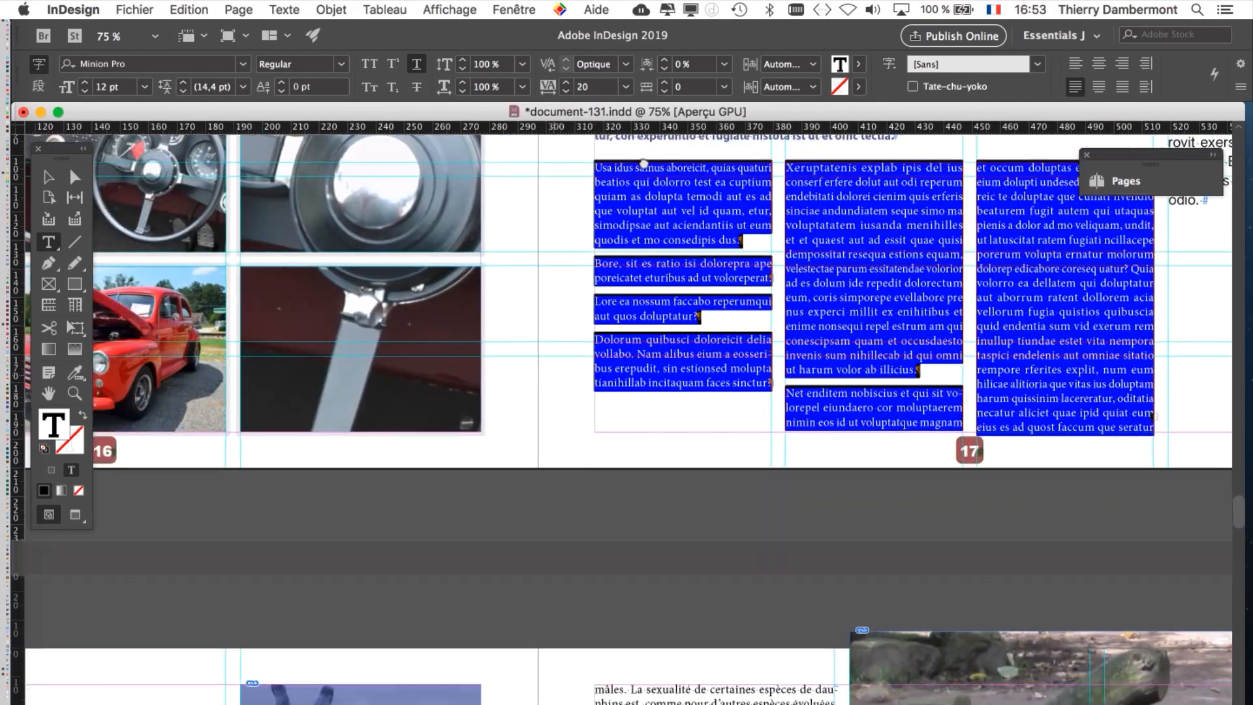
left_click_drag(672, 457, 792, 160)
left_click_drag(530, 531, 837, 263)
left_click_drag(249, 274, 313, 319)
scroll(359, 252, "up", 1)
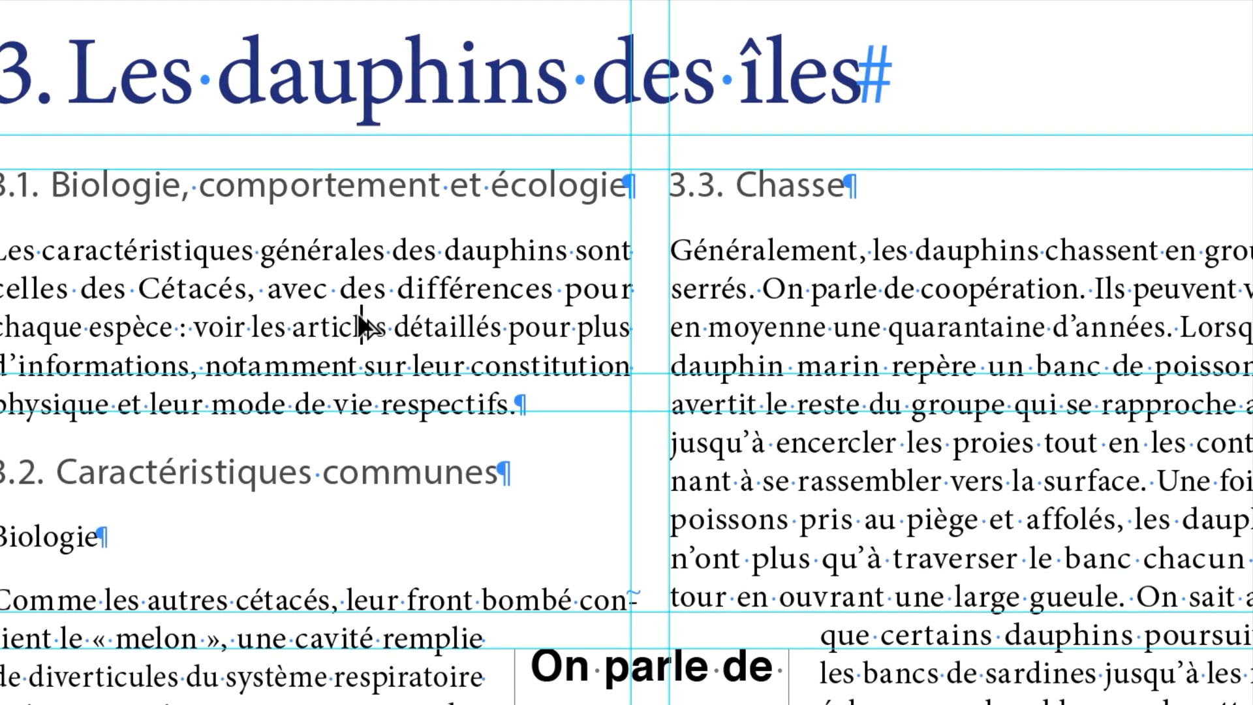
key("ctrl+z")
double_click(358, 314)
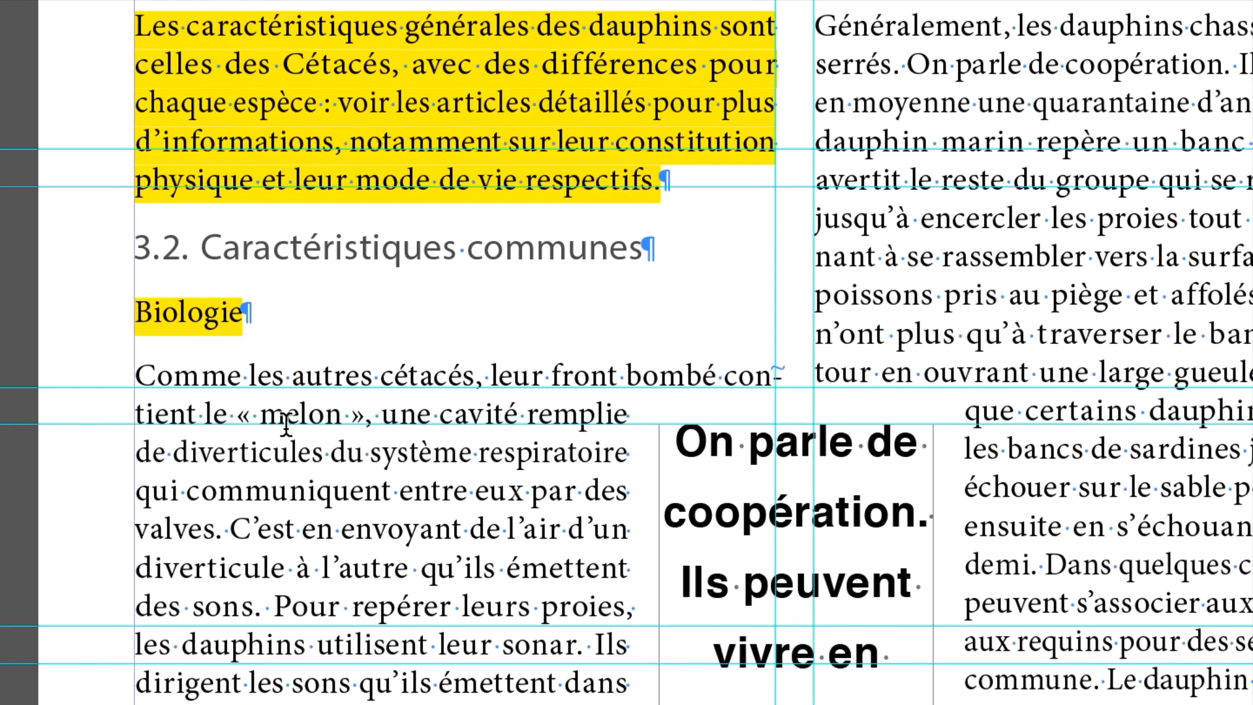
Apply the "corps du texte (body)" style to the remaining dolphin body text from "Comme les autres cétacés" onward, excluding the numbered headings
left_click(285, 424)
key("super+alt+shift+r")
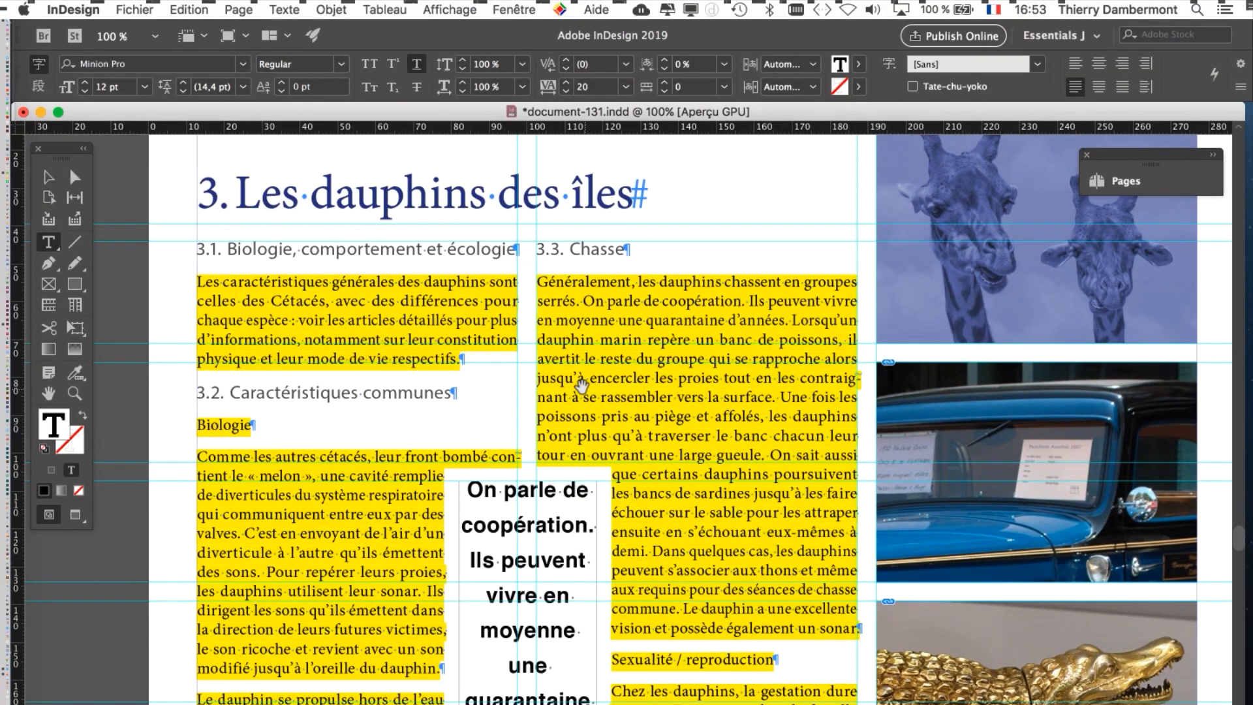
scroll(495, 362, "down", 1)
left_click(583, 394)
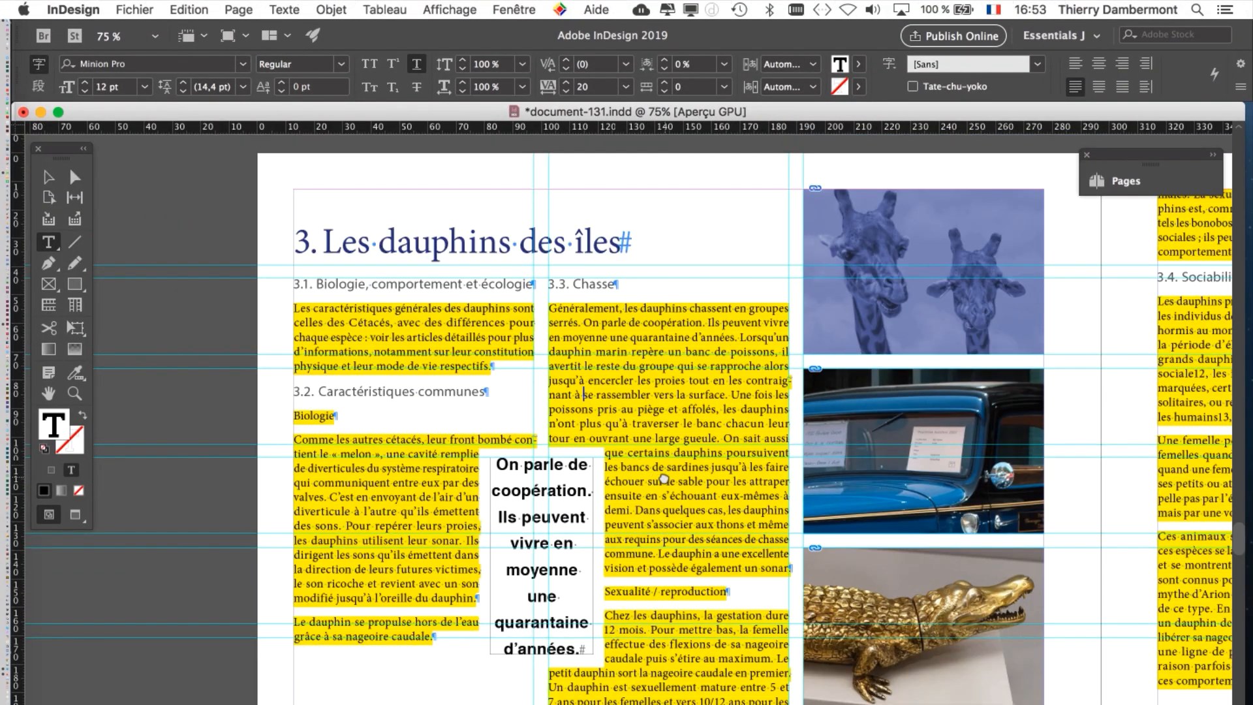
In "4. Le loup dans les Ardennes", apply the "corps du texte (body)" style to all paragraphs under headings 4.1, 4.2 and 4.3
left_click_drag(882, 486, 448, 448)
left_click_drag(652, 377, 805, 175)
scroll(424, 299, "down", 15)
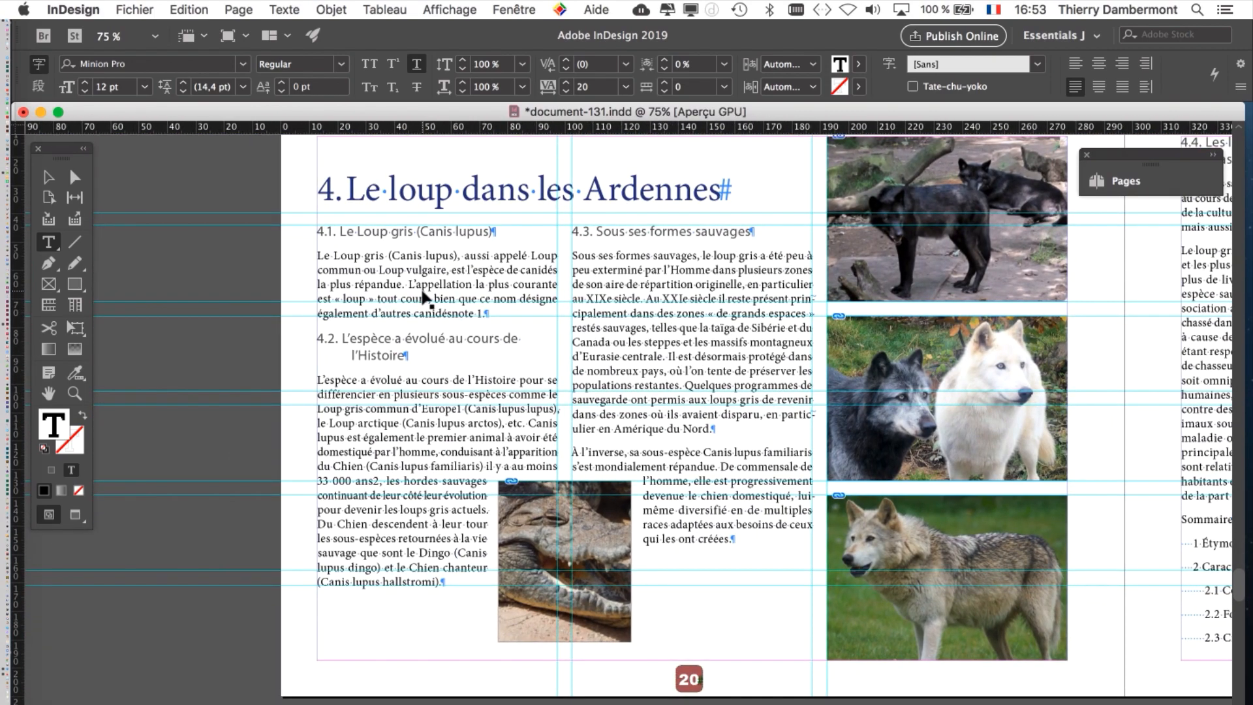
key("ctrl+alt+h")
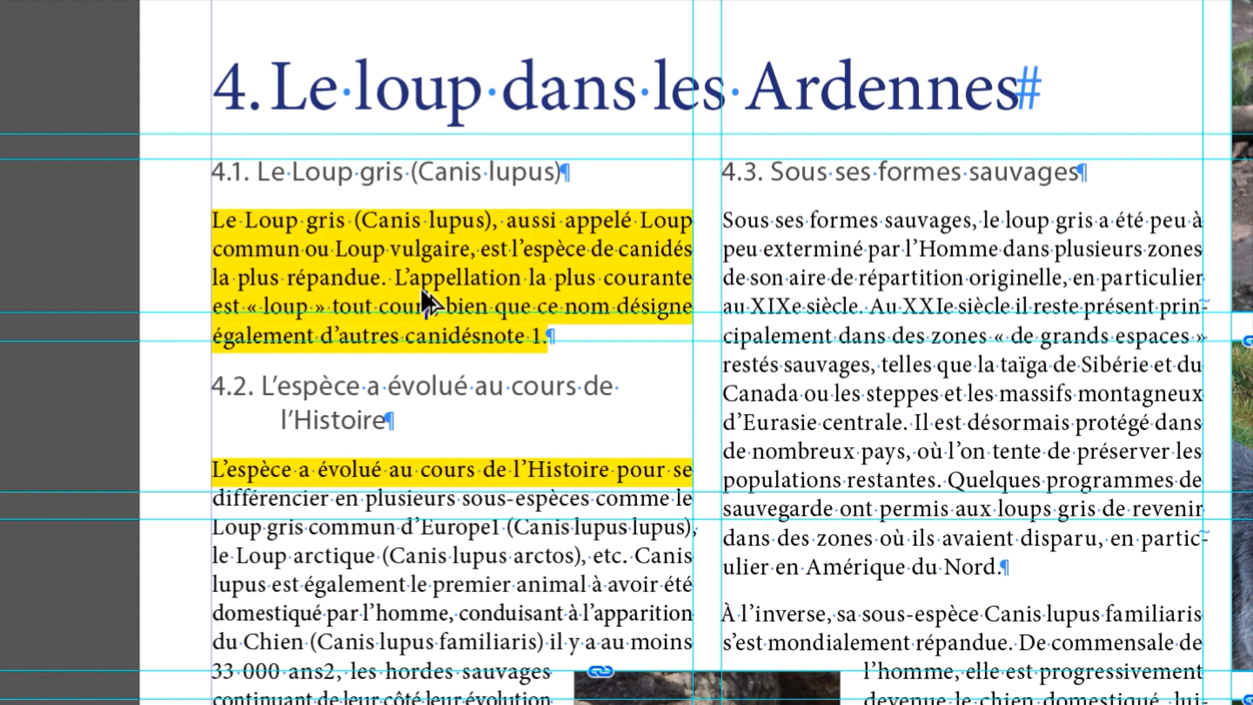
double_click(422, 289)
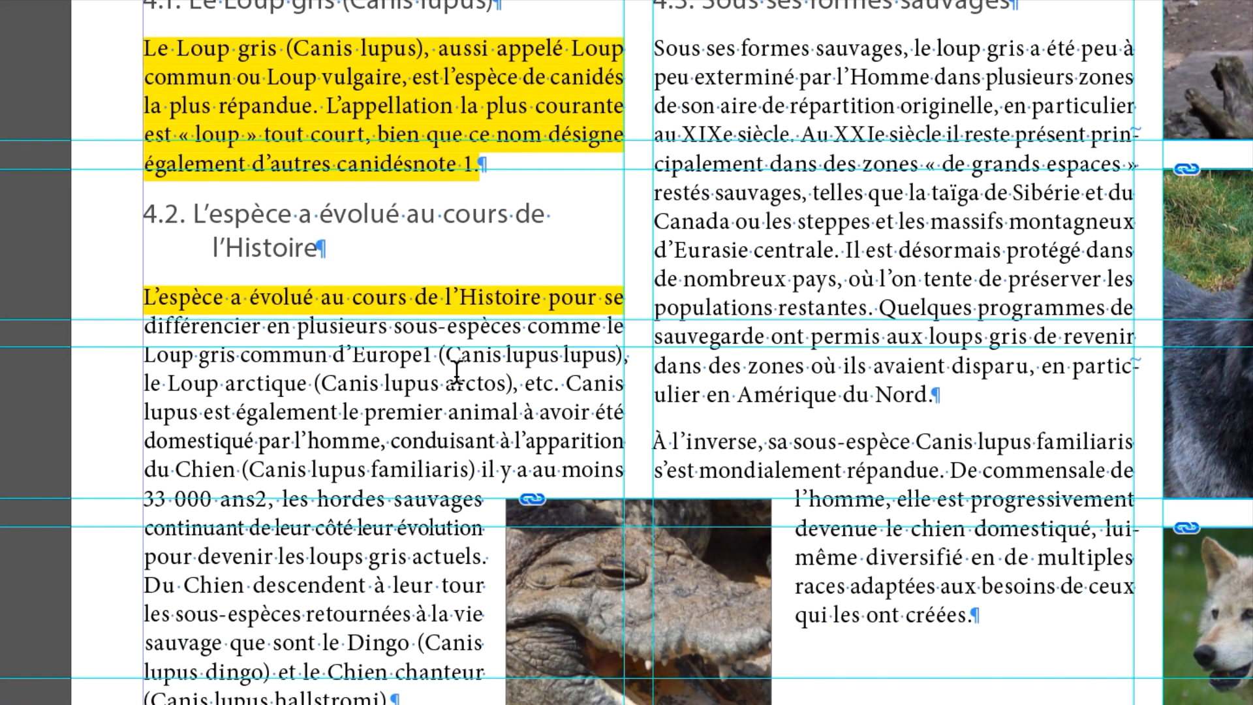
left_click(456, 388)
key("ctrl+alt+h")
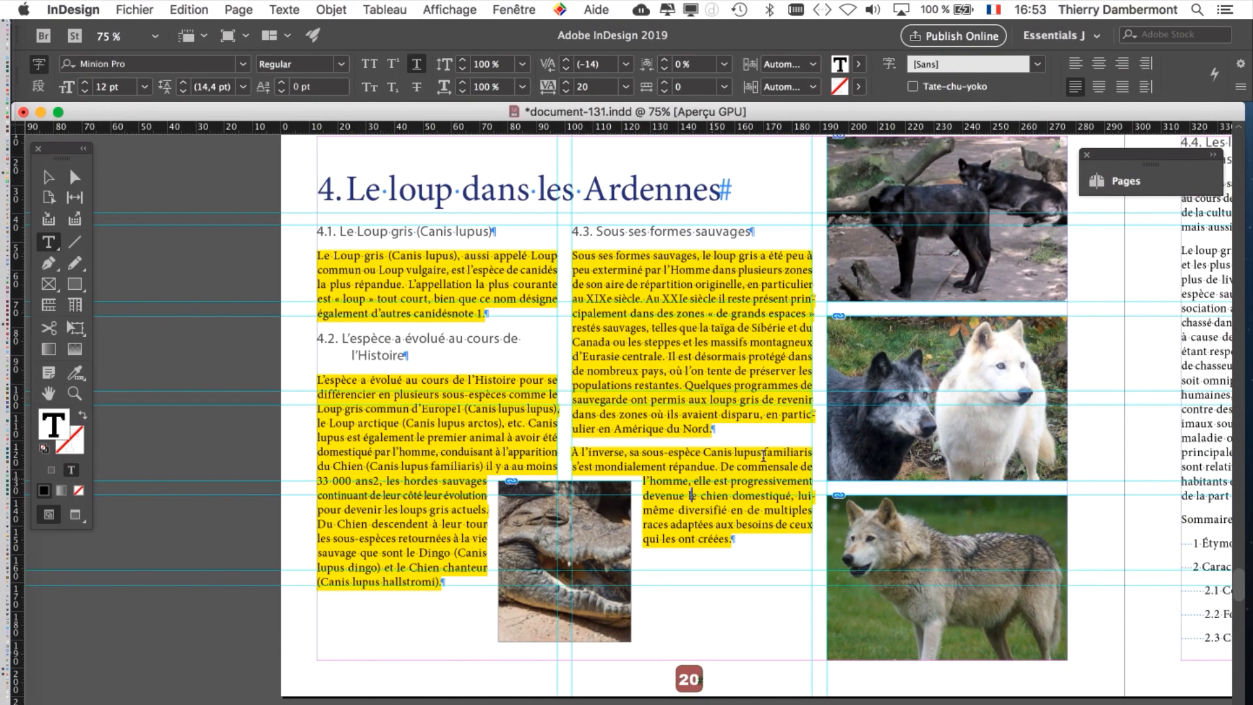
On page 21, apply the "corps du texte (body)" style to the paragraphs under heading 4.4 and the "Sommaire" list
left_click_drag(1173, 444, 546, 470)
left_click_drag(677, 241, 750, 480)
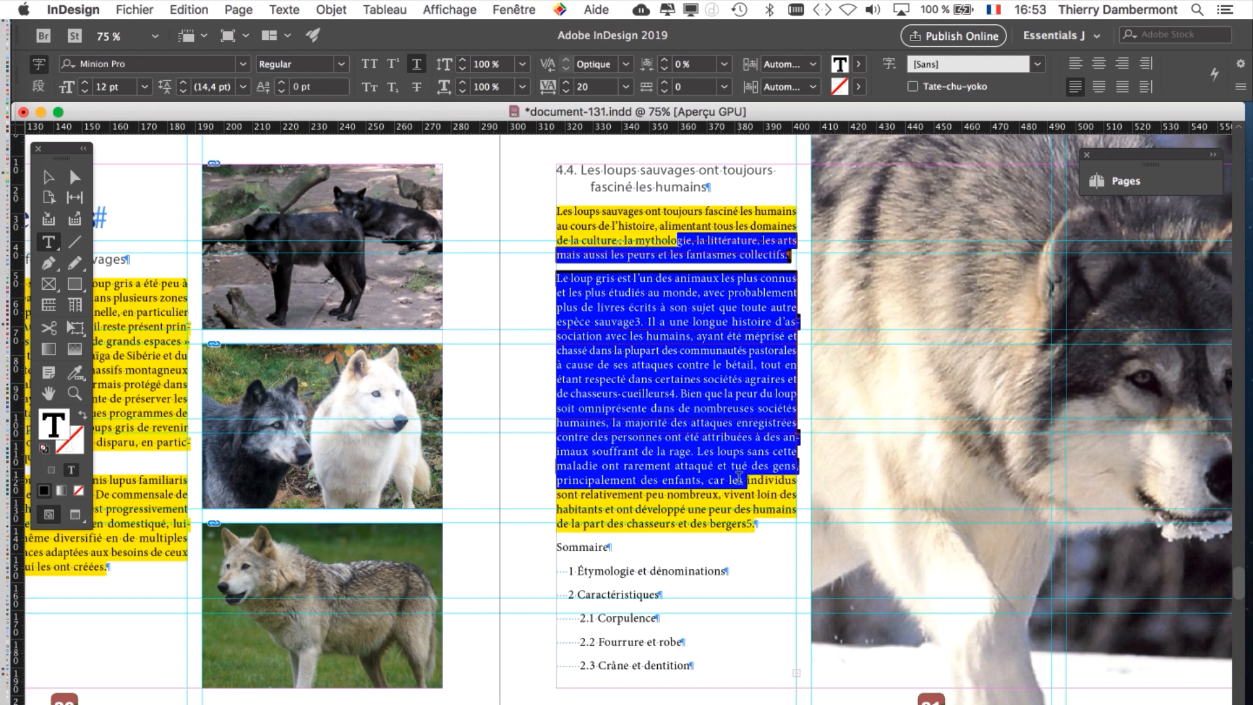
left_click(739, 479)
scroll(546, 531, "down", 4)
scroll(546, 531, "left", 3)
left_click_drag(675, 399, 736, 544)
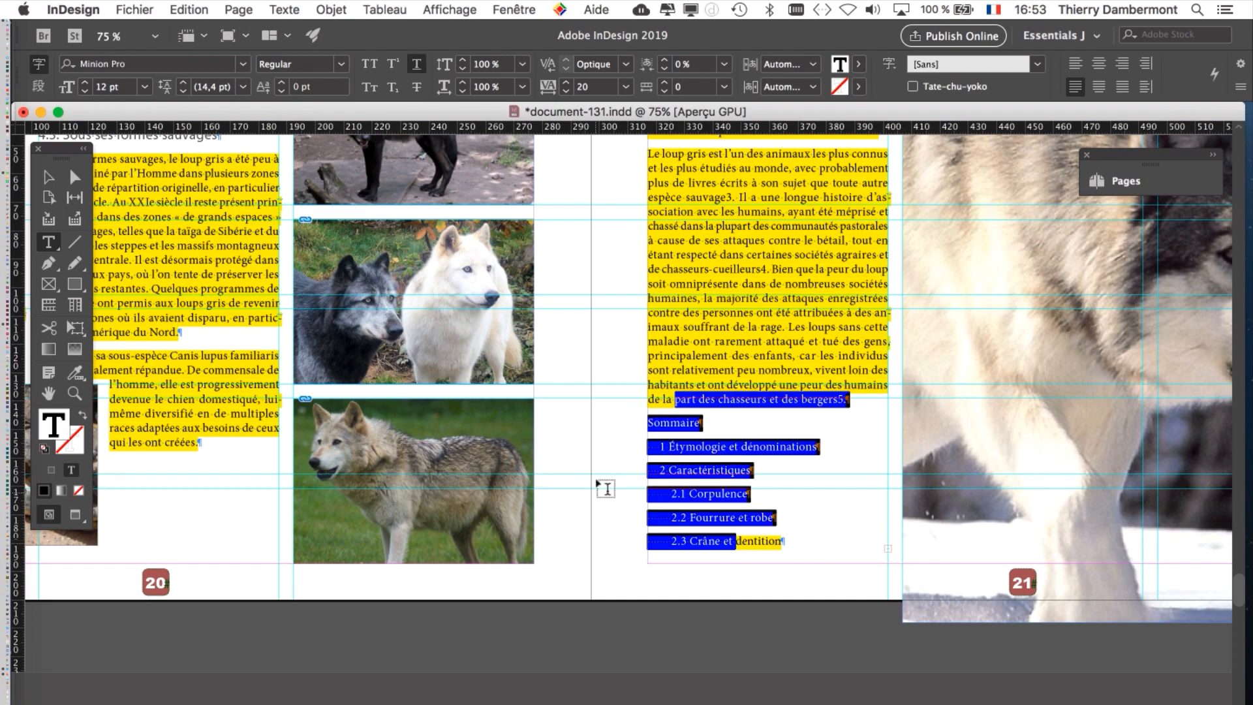
left_click(606, 488)
In "5. Tempor sum iur, arum", apply the "corps du texte (body)" style to page 22's body paragraphs, excluding the numbered headings
scroll(462, 428, "down", 5)
scroll(462, 428, "left", 8)
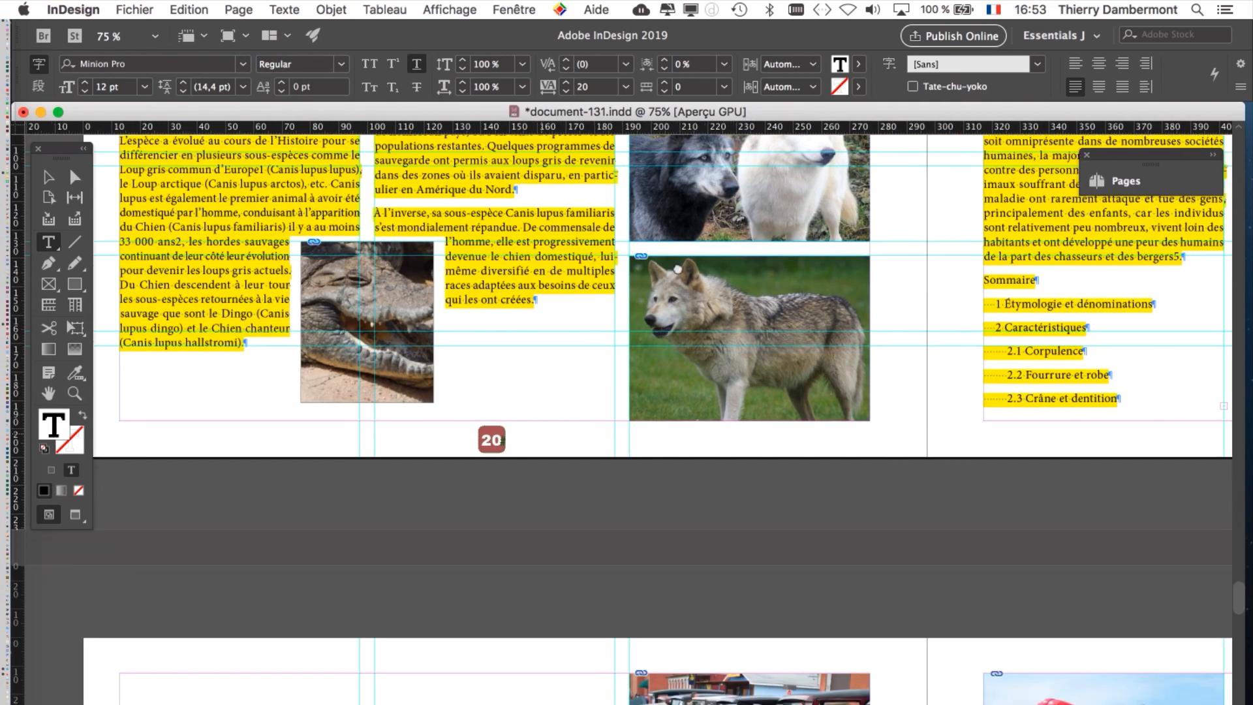
scroll(677, 269, "down", 10)
scroll(677, 269, "left", 4)
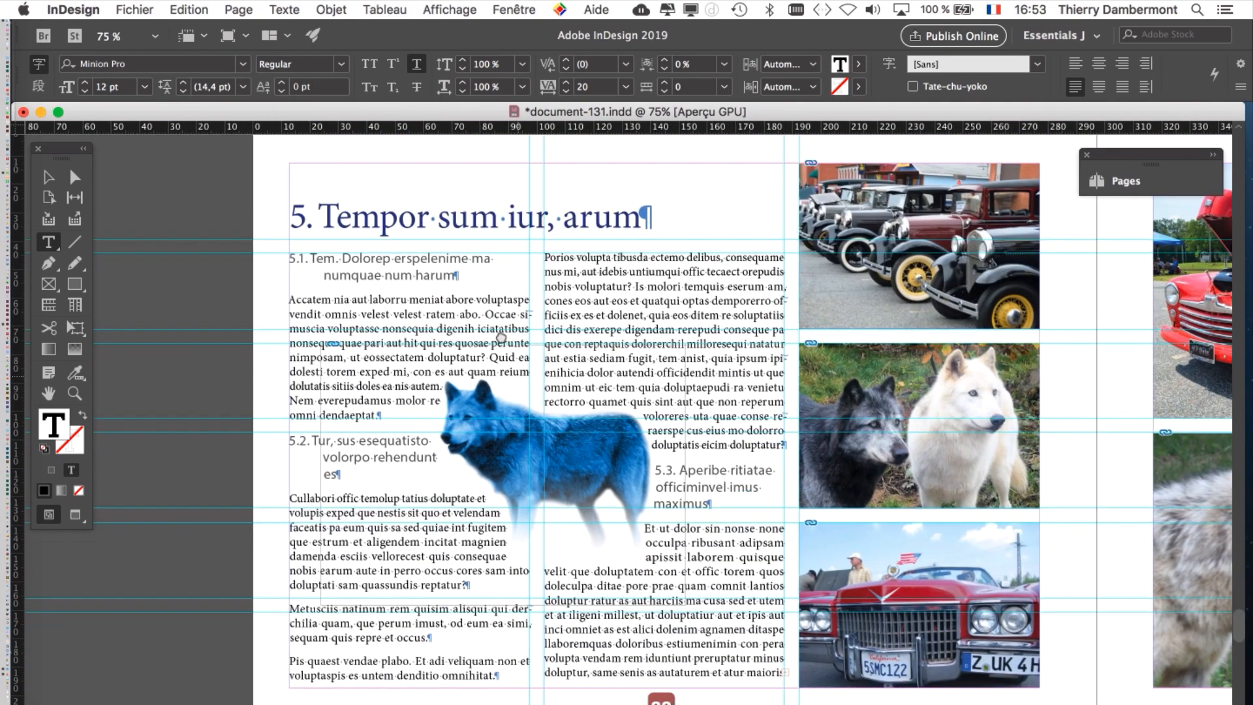
scroll(501, 338, "down", 2)
scroll(502, 337, "right", 1)
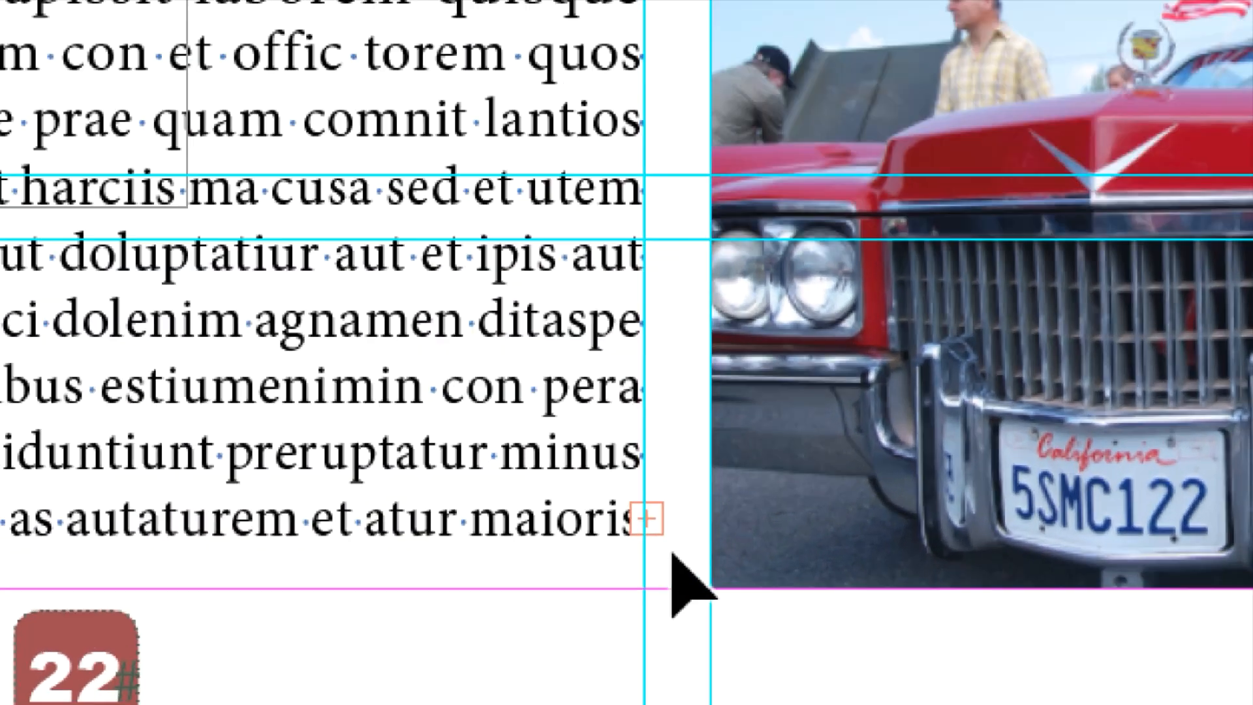
key("t")
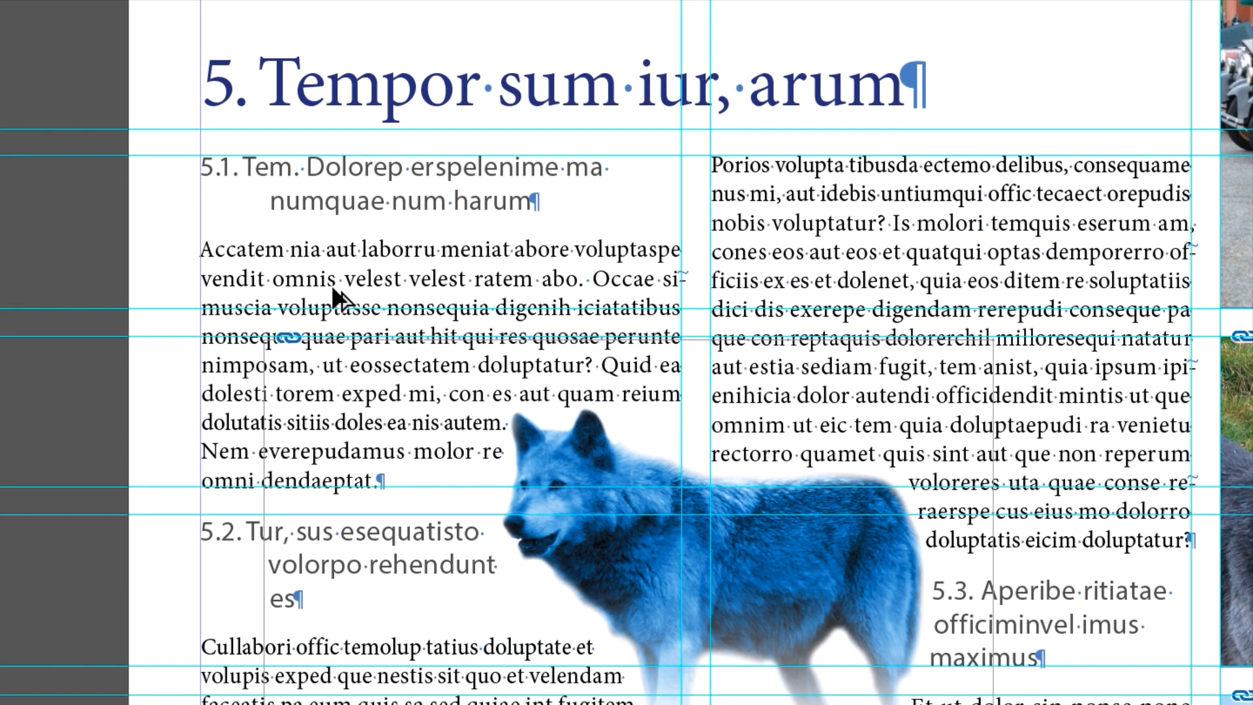
left_click(335, 285)
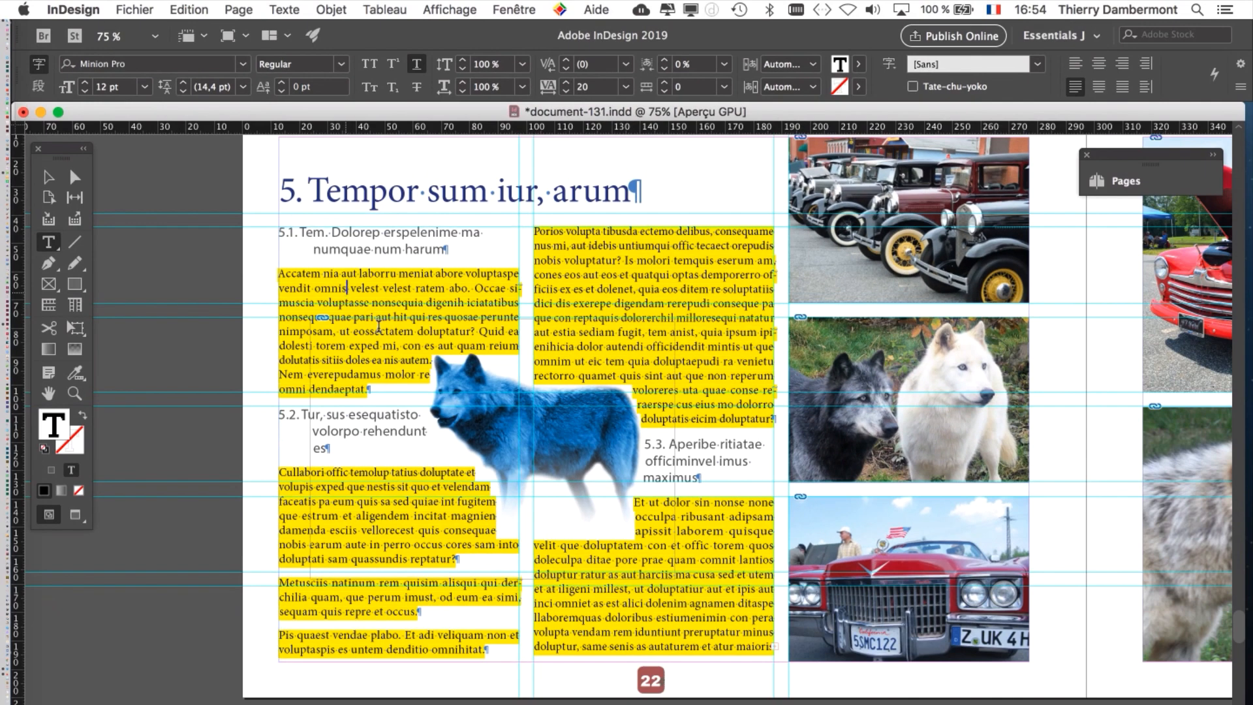
In "6. La faune de New York", apply the "corps du texte (body)" style to all page 24 text below heading 6.1
left_click_drag(1045, 500, 561, 355)
left_click_drag(457, 325, 443, 322)
left_click_drag(1113, 402, 807, 140)
left_click_drag(376, 445, 685, 534)
key("super+KP_1")
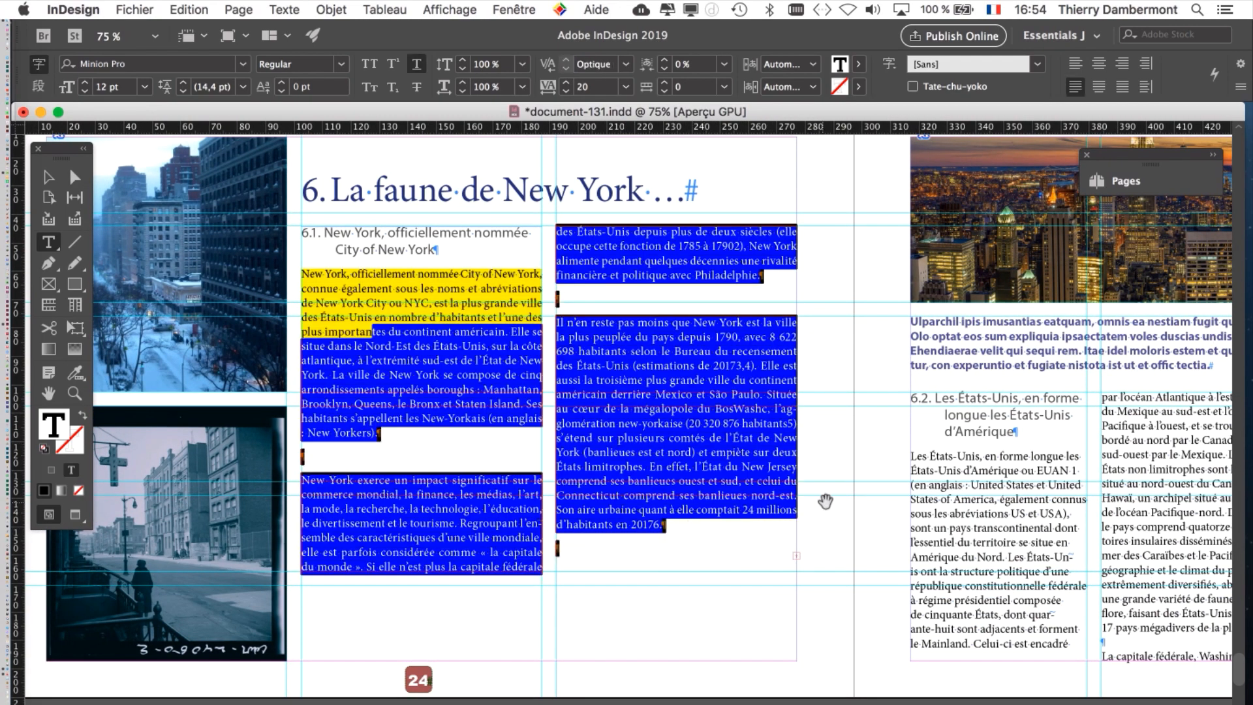
On page 25, apply the "corps du texte (body)" style to the three-column text under heading 6.2
left_click_drag(829, 501, 312, 471)
left_click_drag(474, 467, 838, 596)
key("super+KP_1")
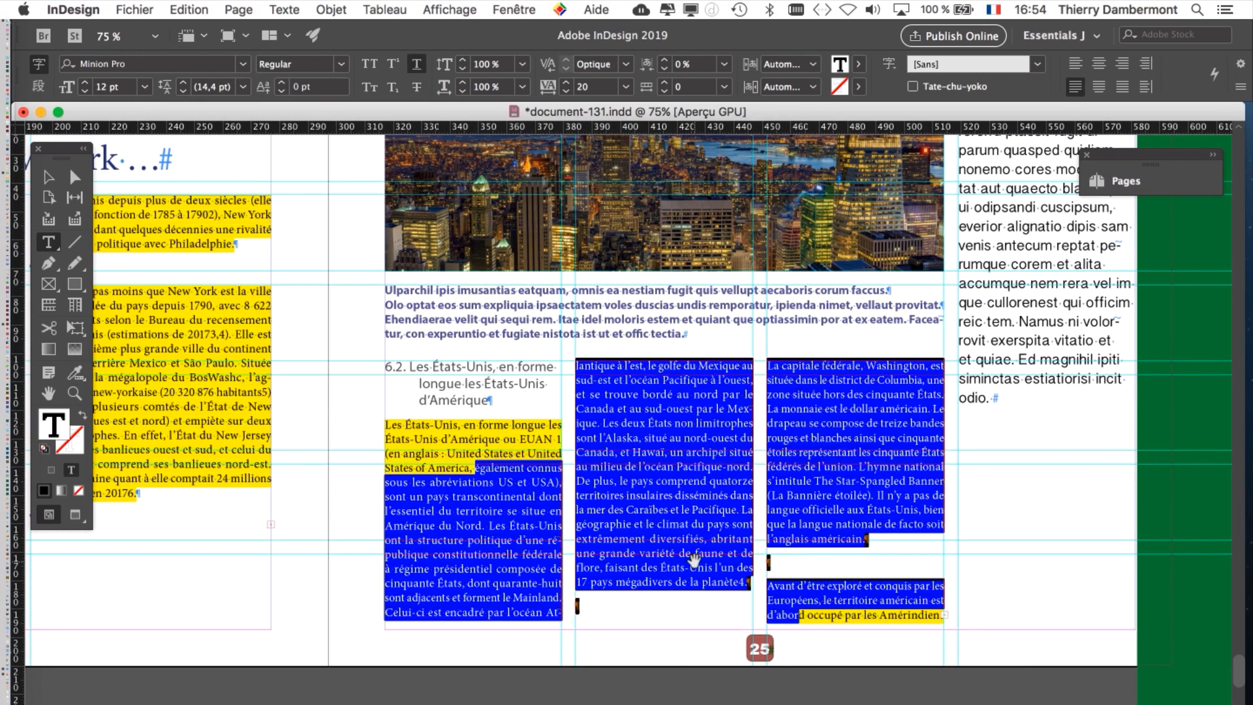
Save the document under the new name document-132.indd
scroll(692, 561, "left", 5)
scroll(723, 357, "down", 5)
scroll(723, 357, "down", 5)
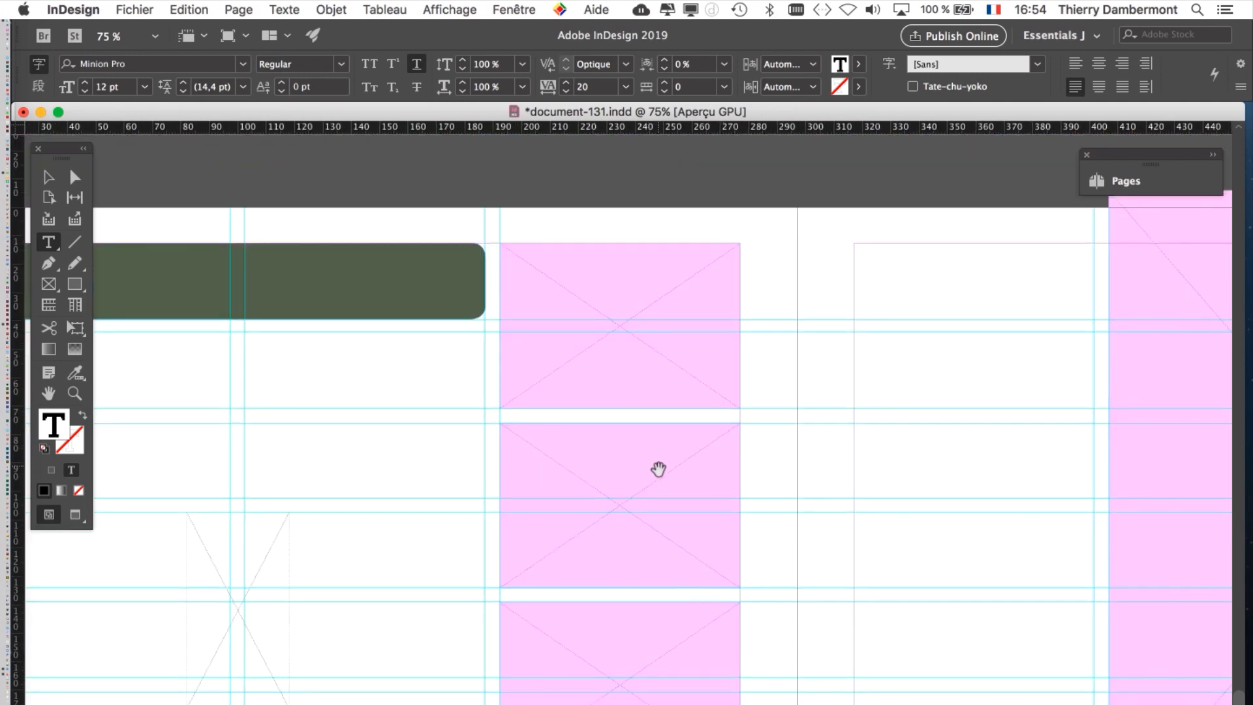
scroll(657, 470, "down", 1)
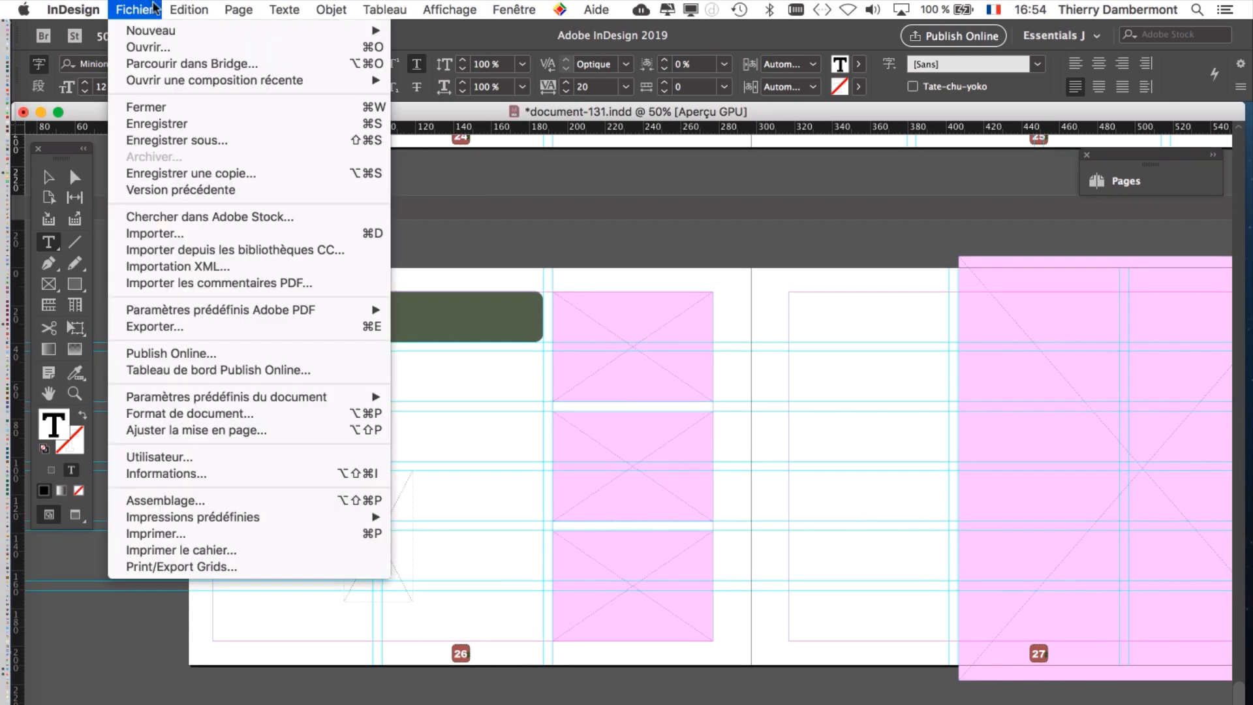
left_click(137, 9)
left_click(173, 143)
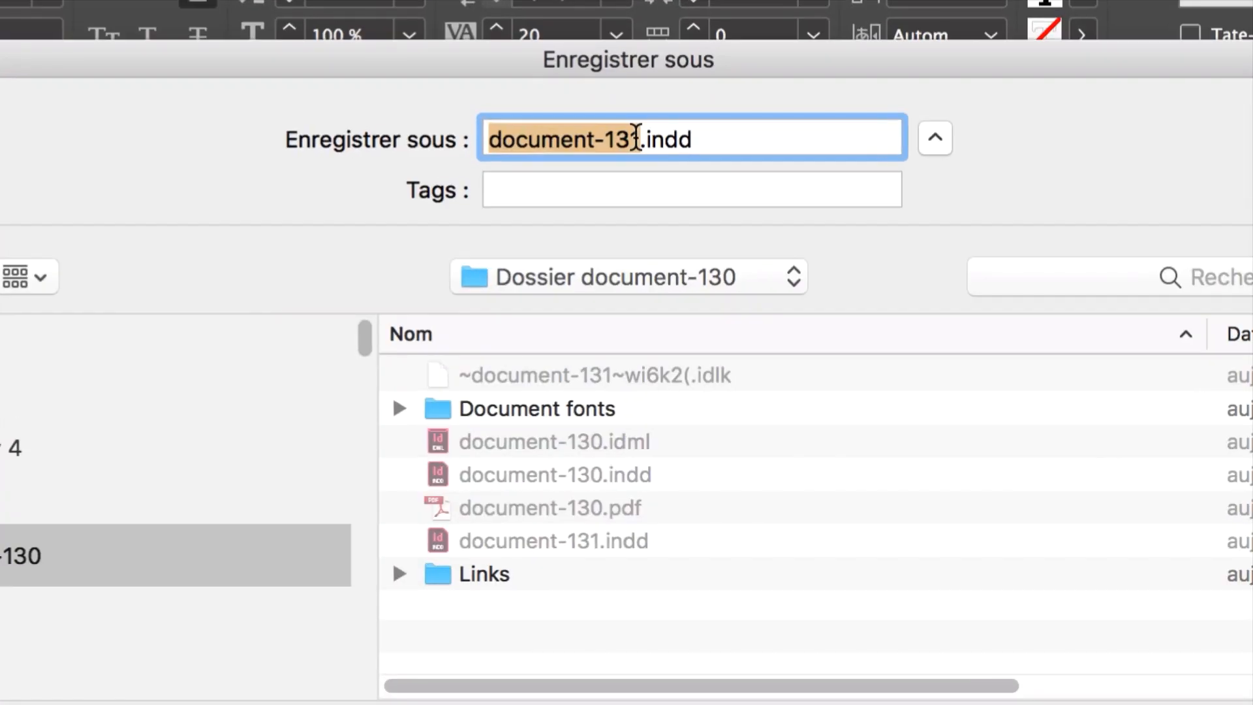
left_click(635, 138)
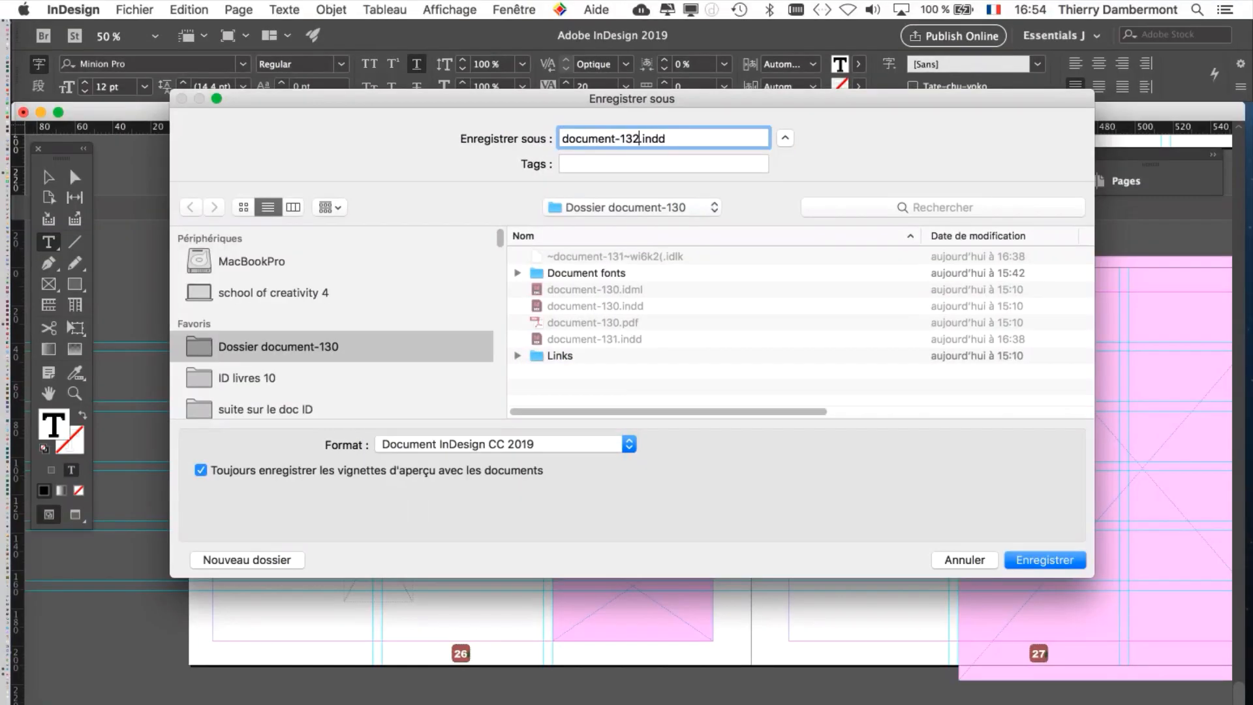
key("Return")
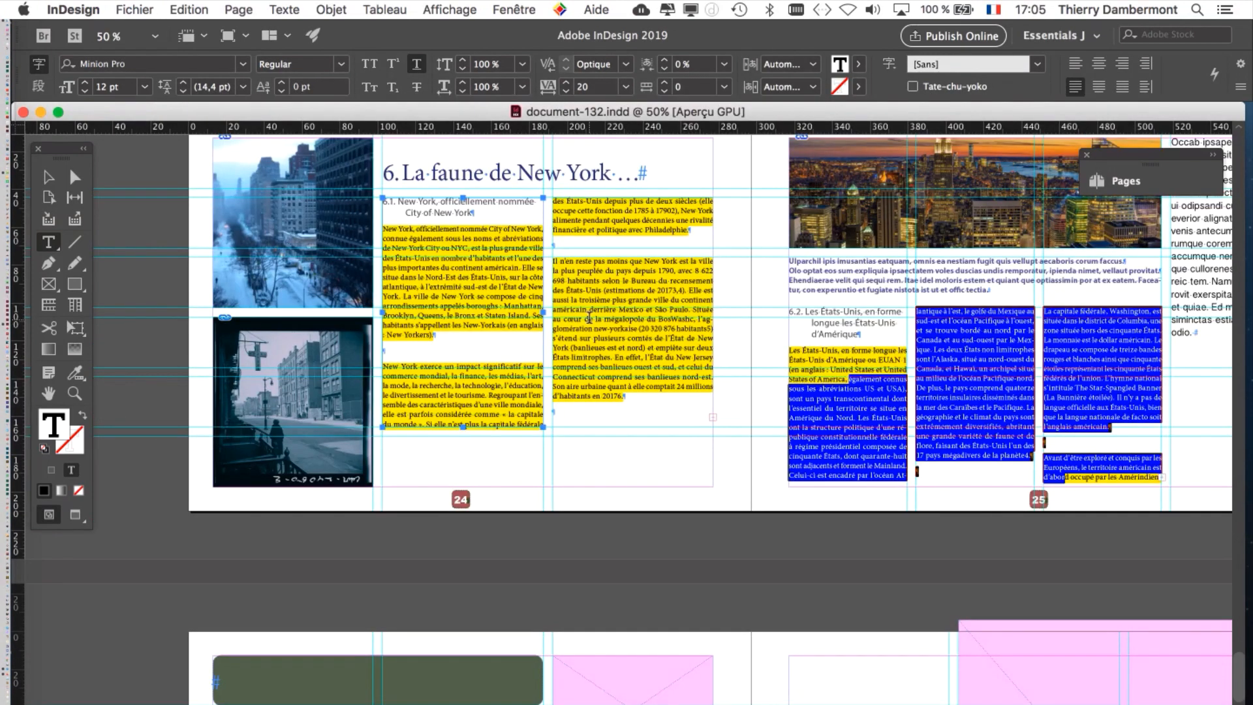
Review the styled body text on the spreads from page 25 back to page 14
left_click(772, 359)
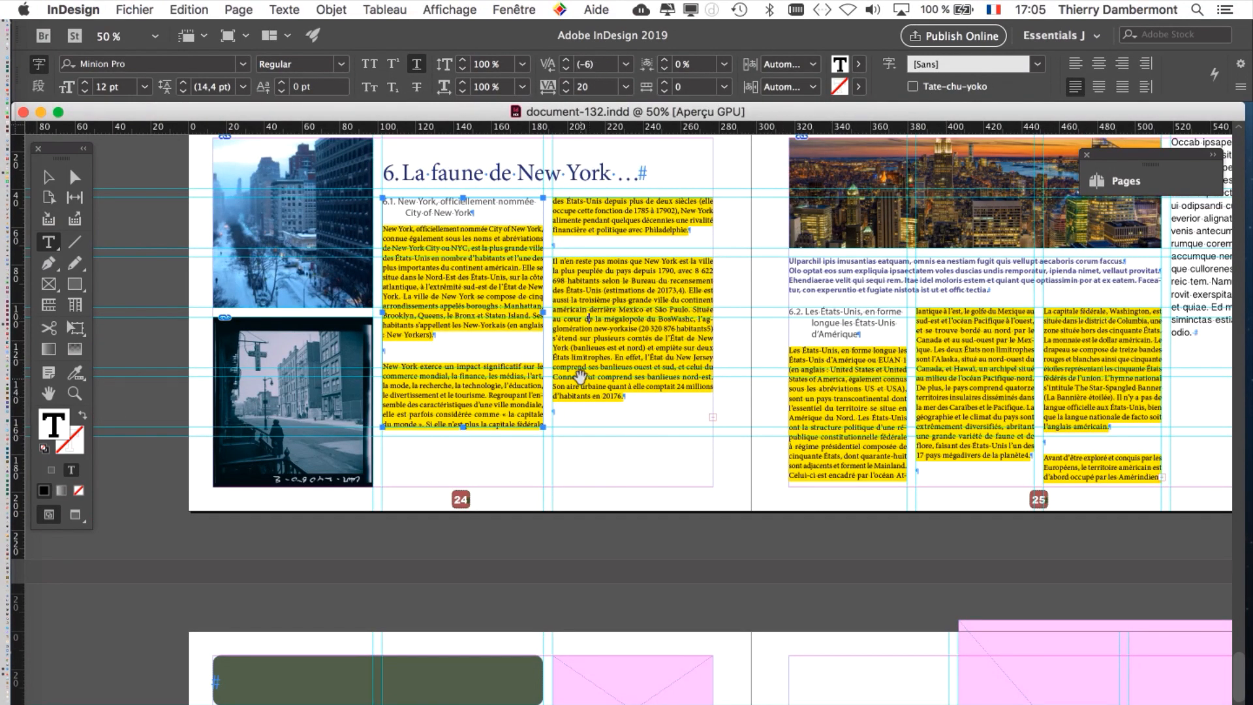
scroll(525, 379, "up", 15)
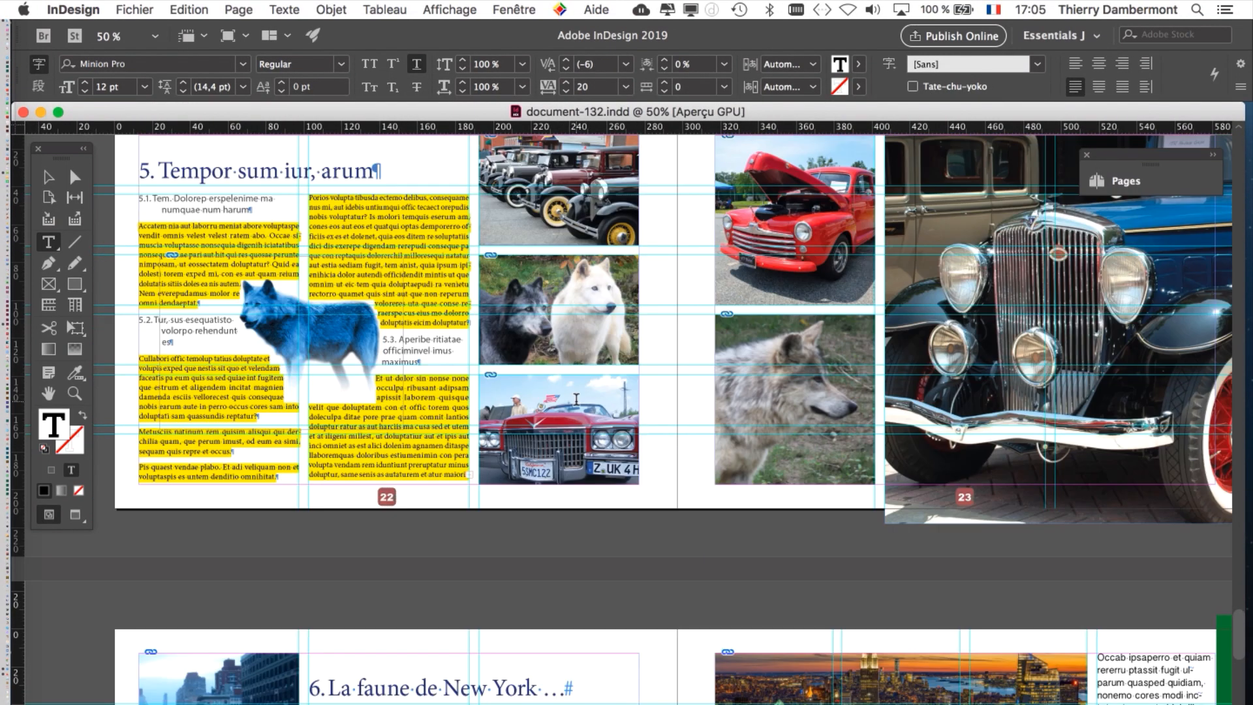
scroll(586, 410, "up", 10)
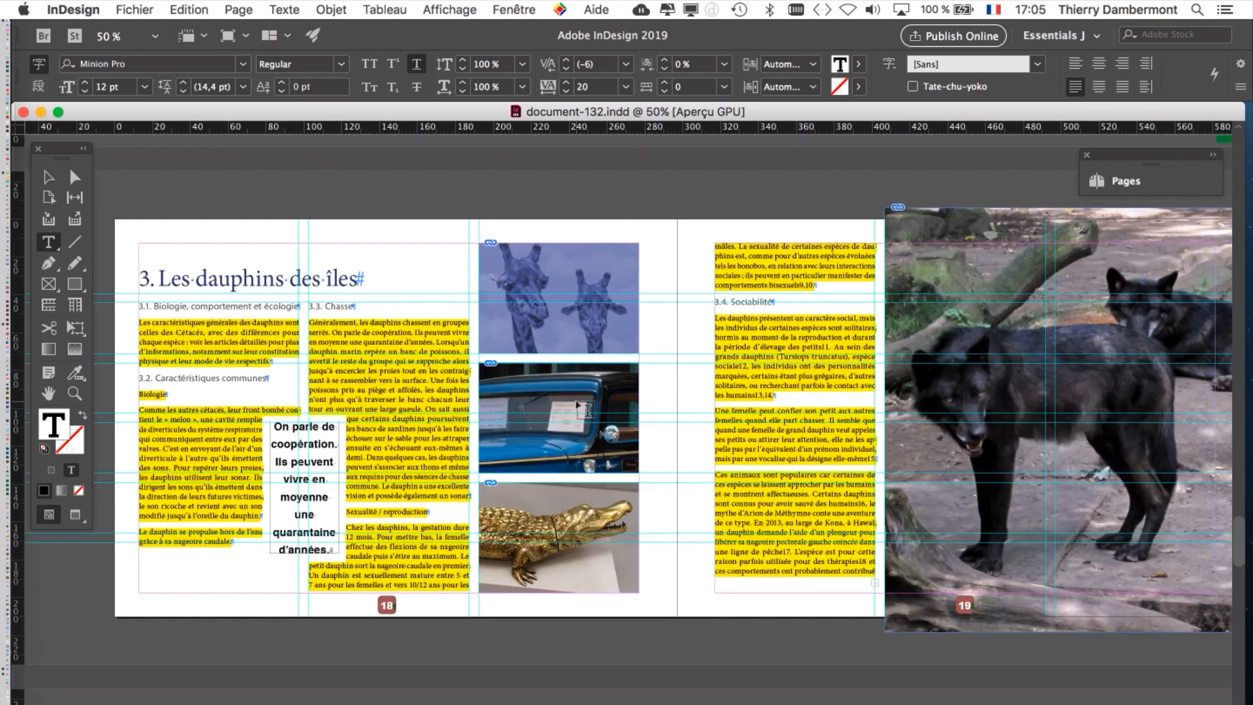
scroll(587, 410, "up", 10)
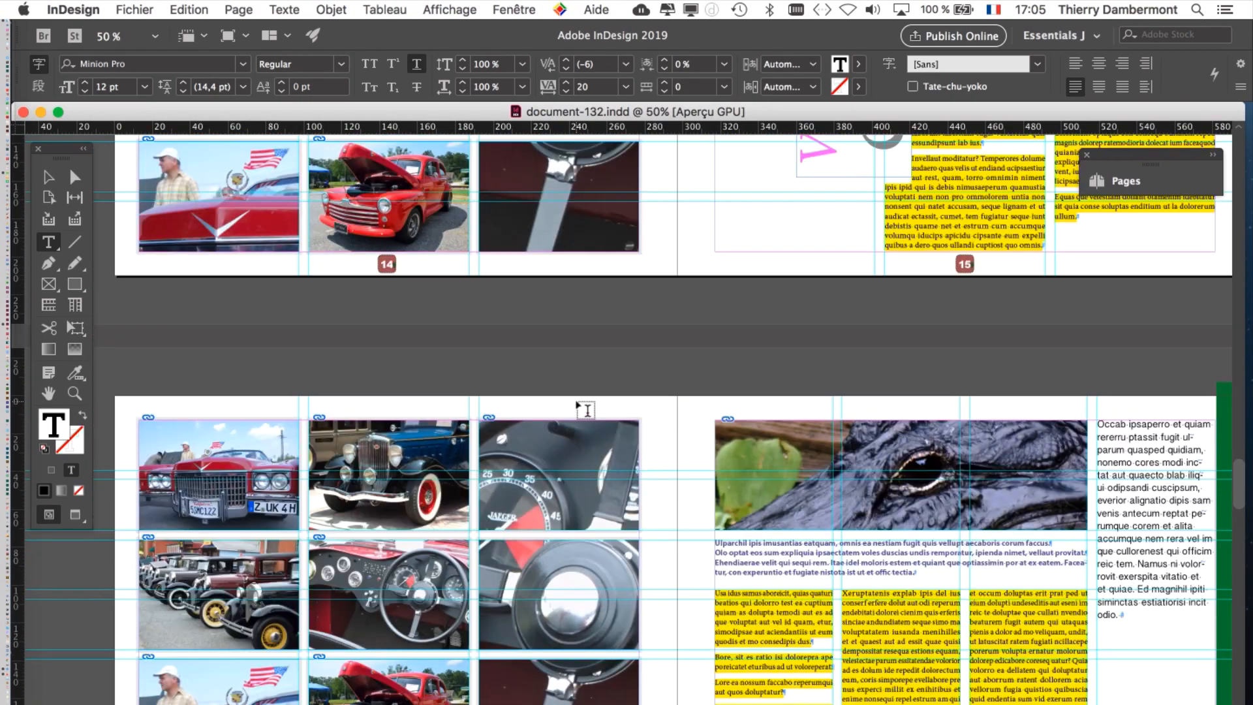
scroll(586, 410, "up", 6)
scroll(586, 410, "down", 8)
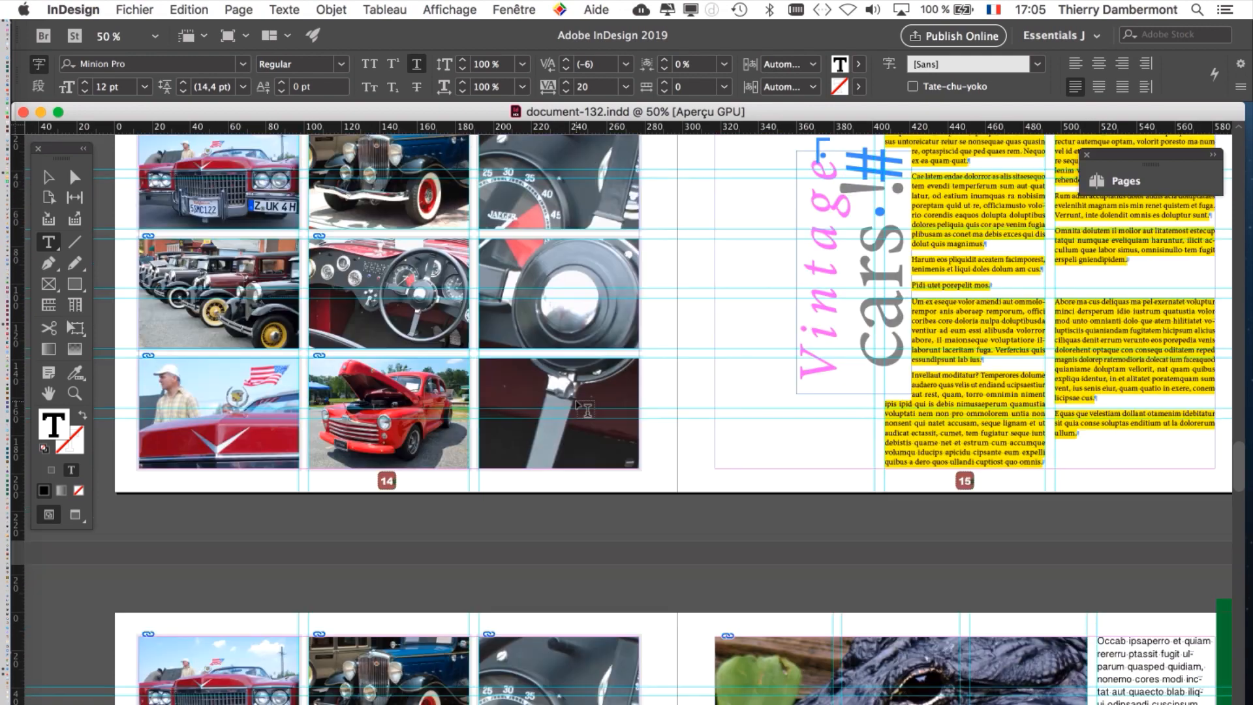
scroll(582, 411, "down", 3)
left_click_drag(916, 500, 562, 323)
scroll(790, 417, "up", 3)
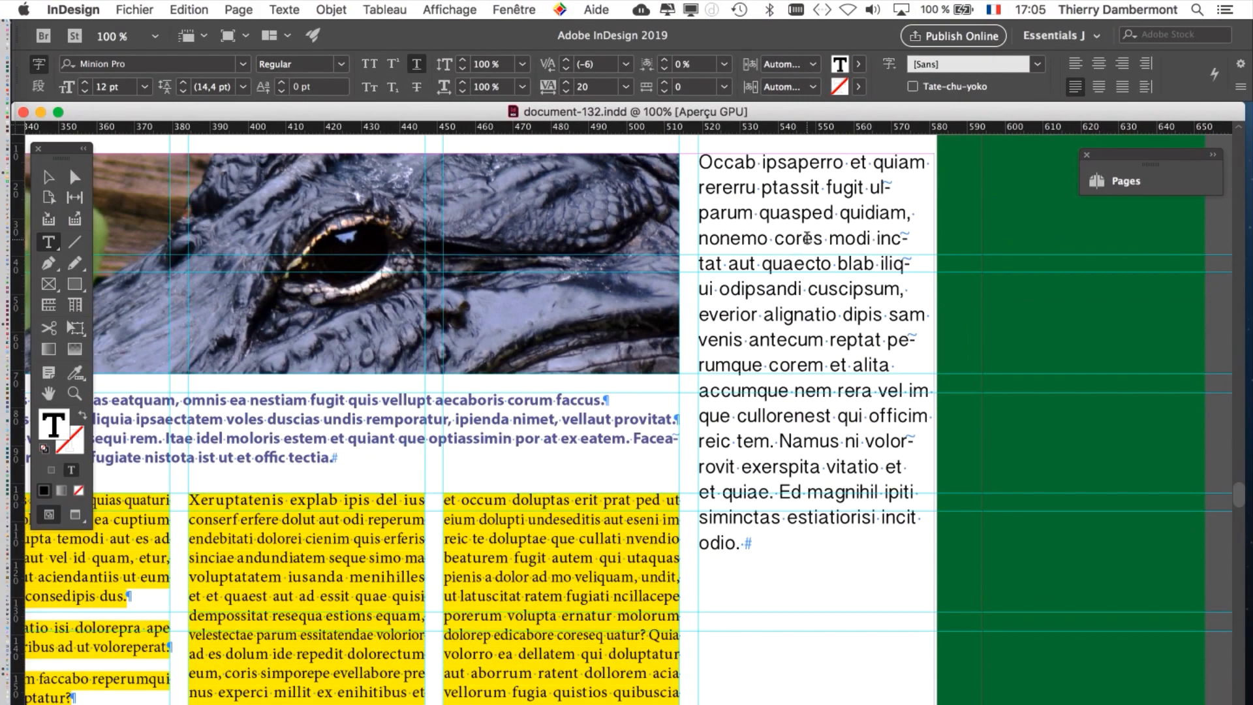
Put the text cursor in page 17's side column starting "Occab ipsaperro" and display the paragraph styles beside it
scroll(710, 371, "down", 1)
left_click_drag(675, 388, 846, 358)
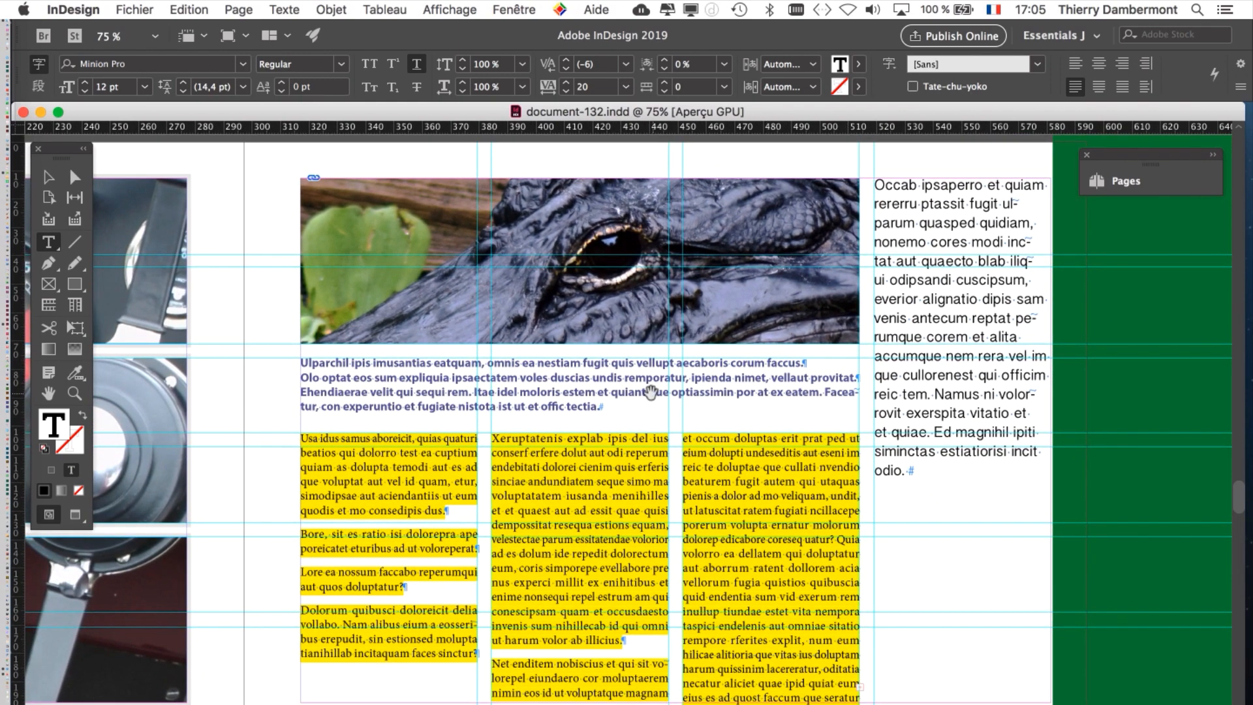
mouse_move(651, 394)
left_mouse_down()
mouse_move(806, 332)
mouse_move(647, 386)
left_mouse_up()
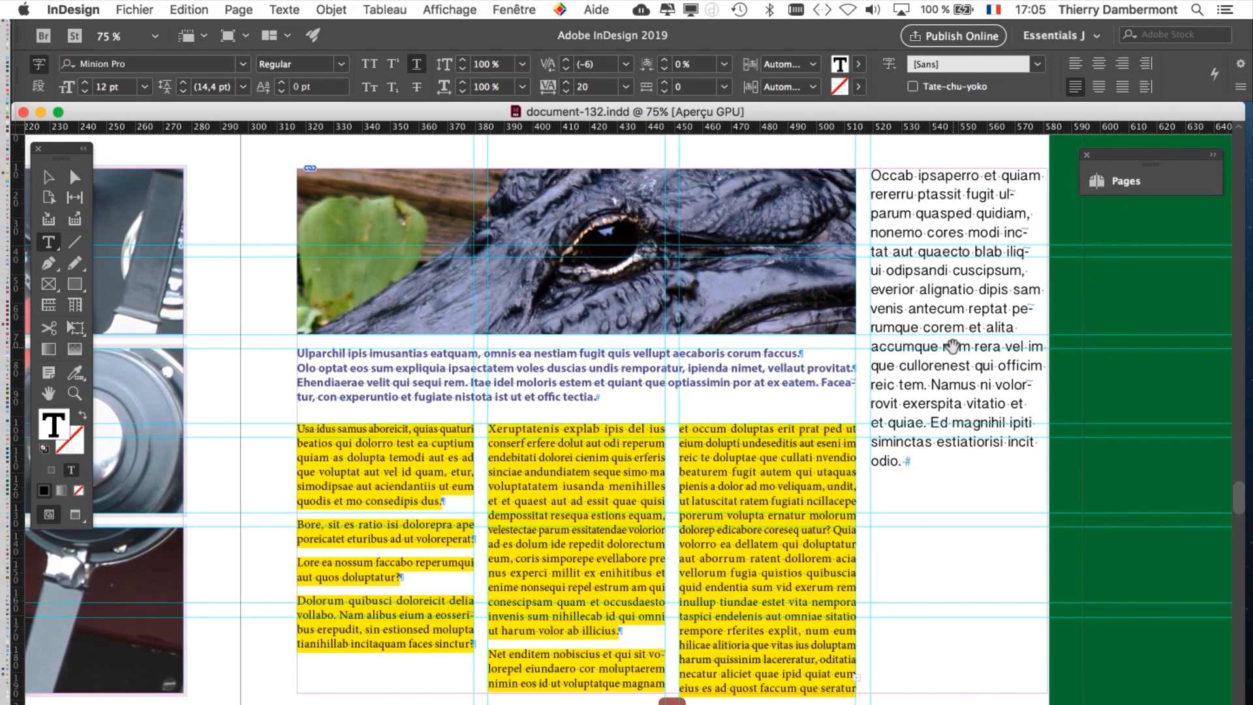
scroll(856, 453, "up", 1)
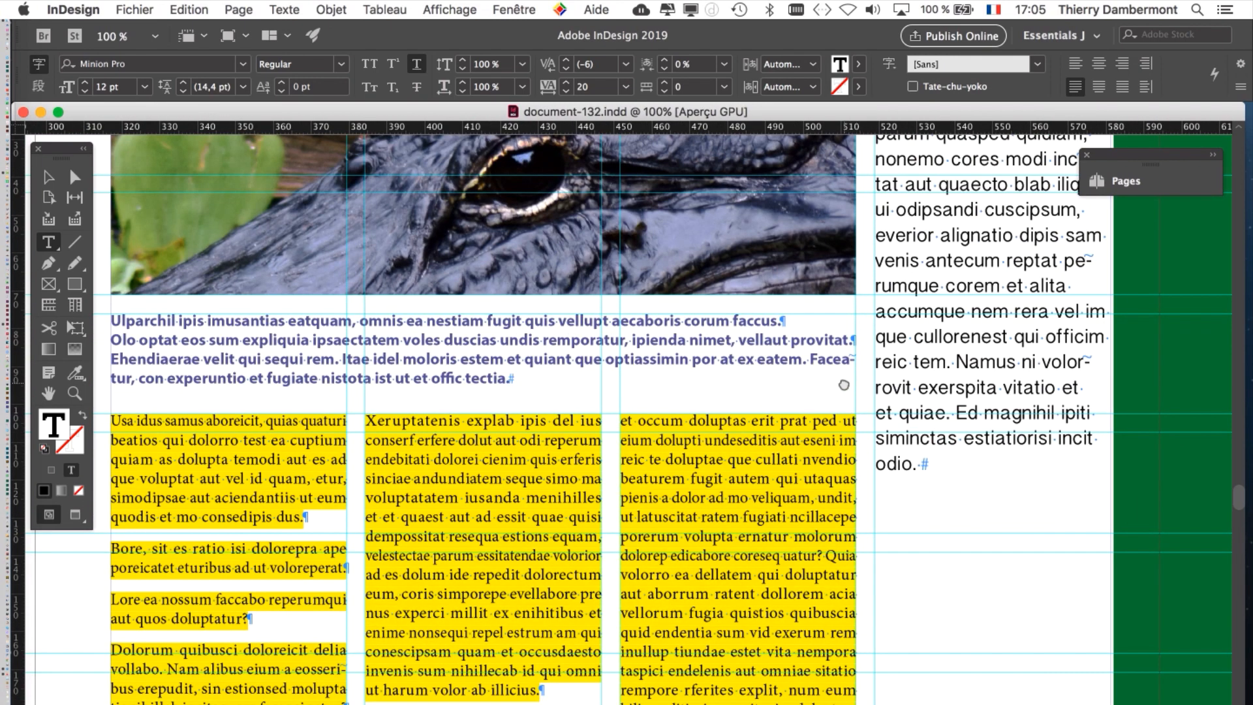
left_click_drag(844, 385, 440, 508)
scroll(535, 404, "up", 1)
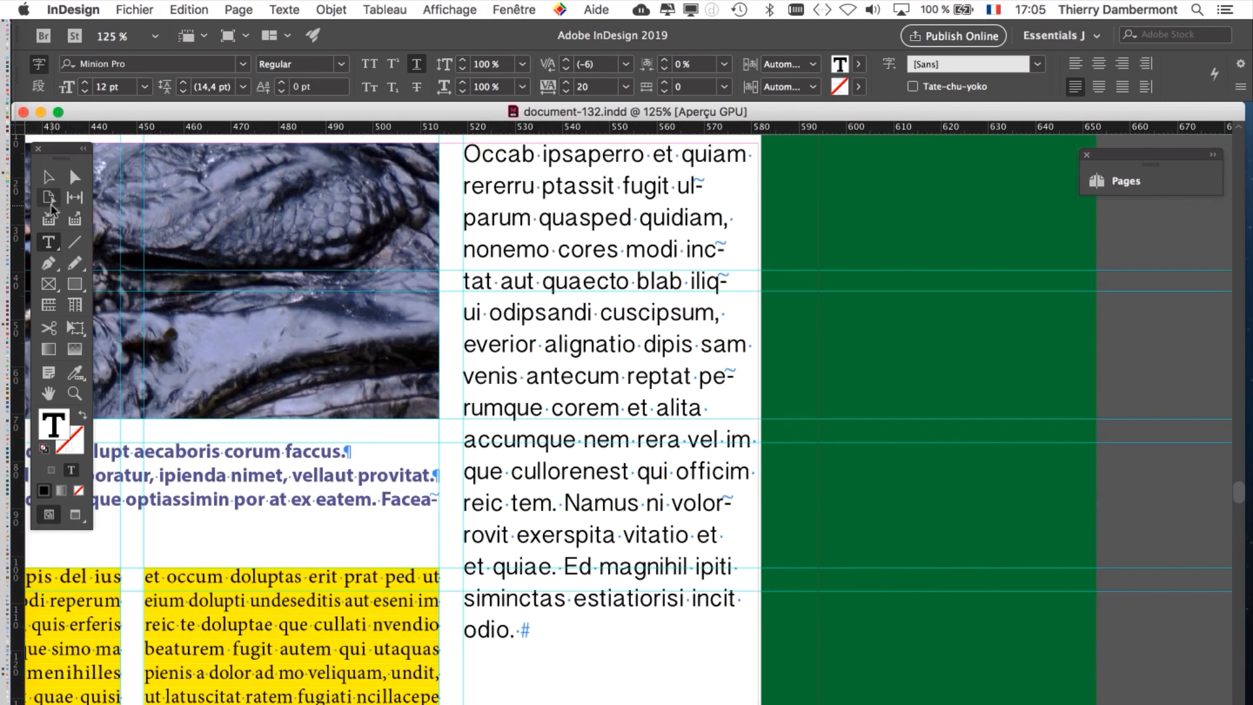
left_click(606, 221)
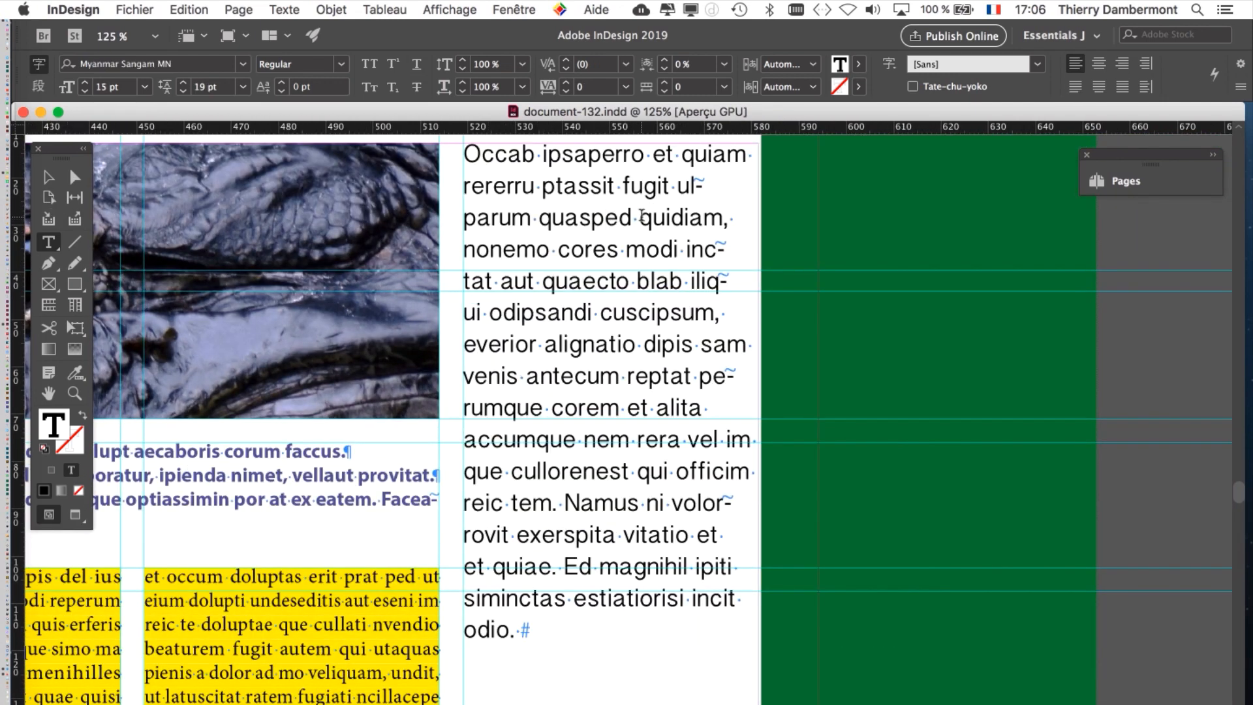
left_click(284, 8)
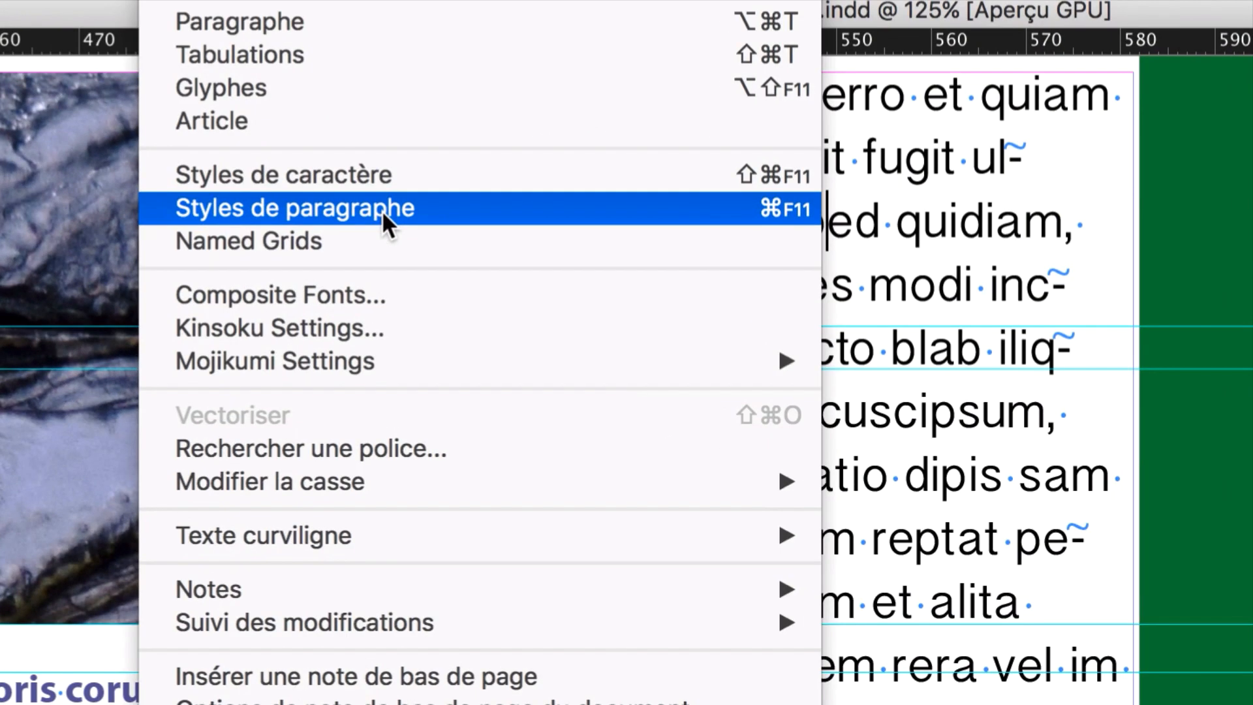
left_click(382, 210)
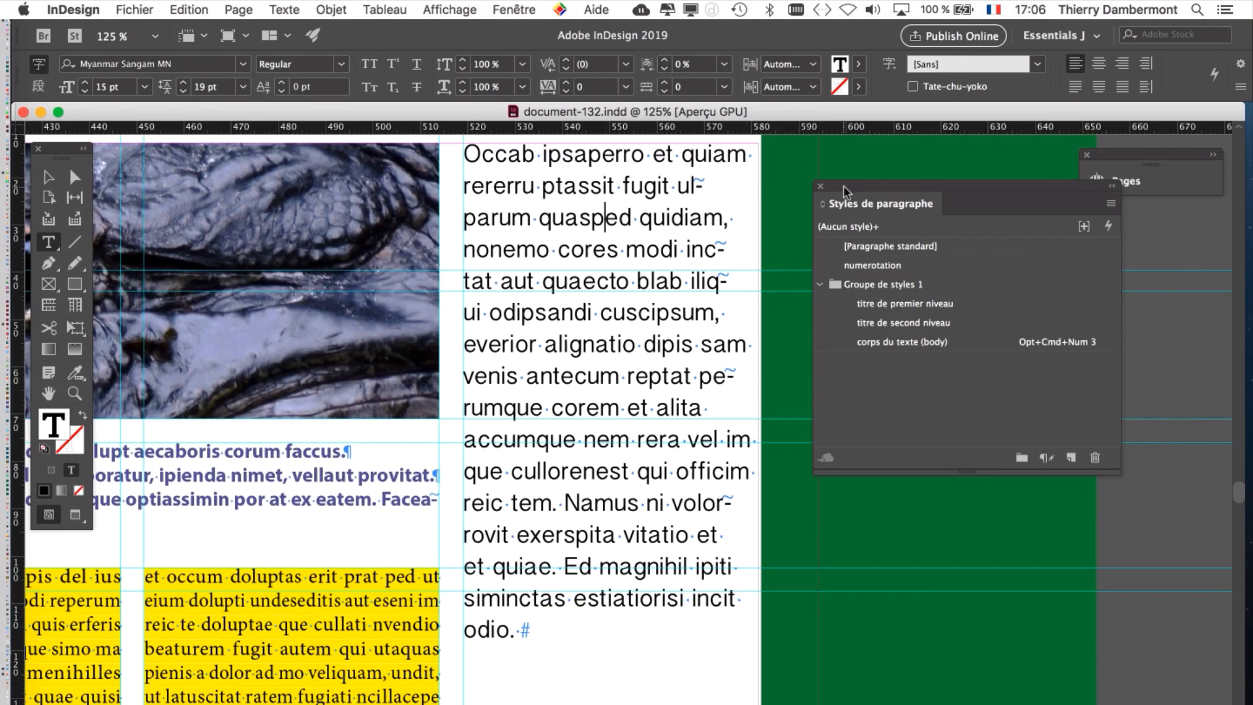
left_click_drag(846, 185, 946, 276)
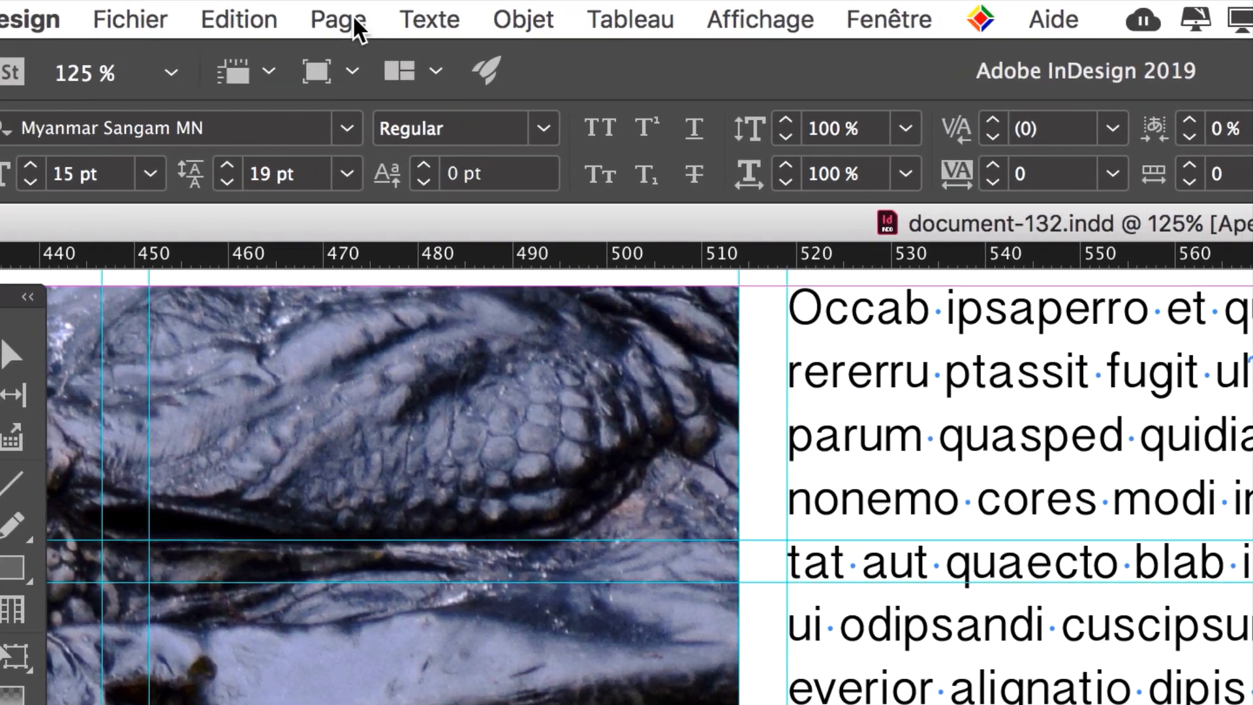
Display the character and paragraph formatting settings for page 17's side-column text
left_click(421, 14)
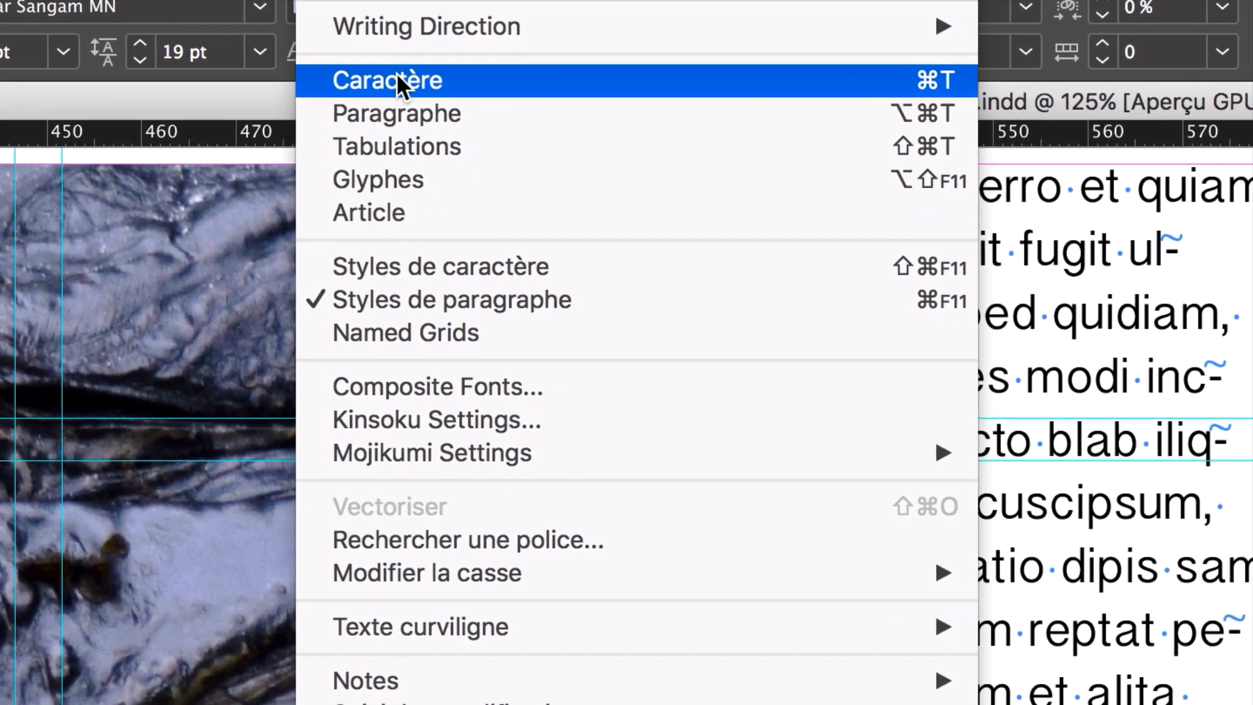
left_click(460, 201)
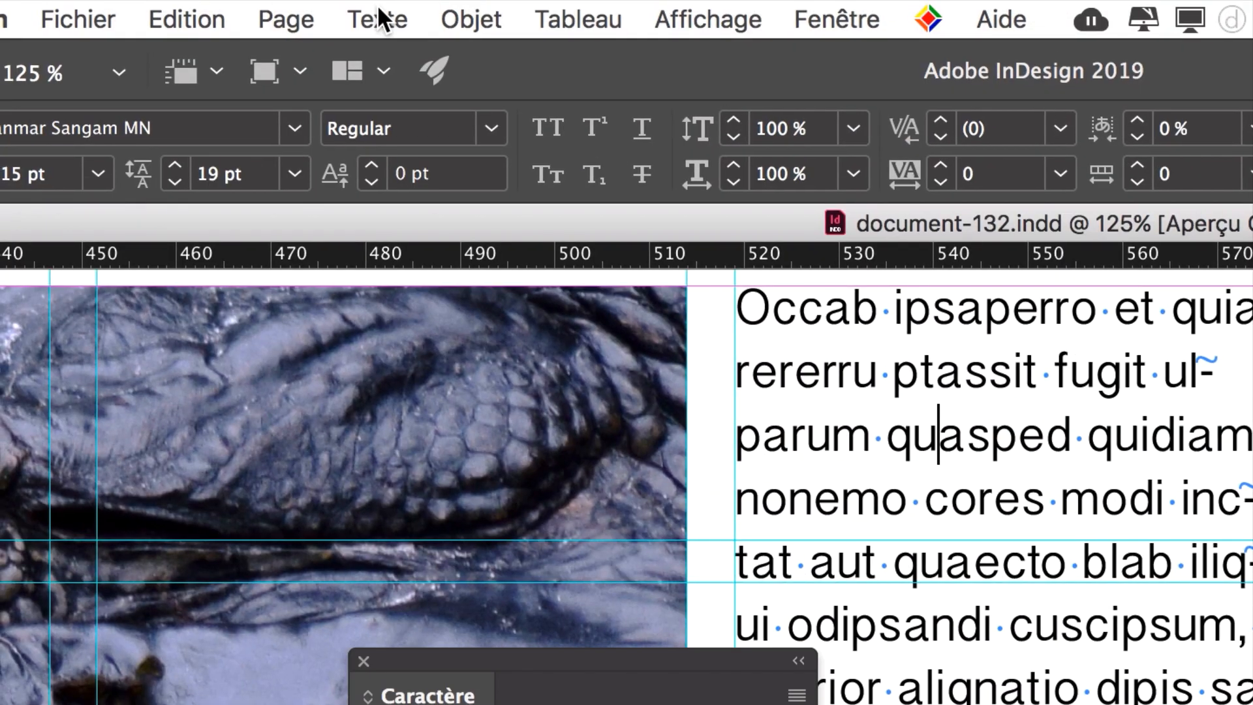
left_click(343, 0)
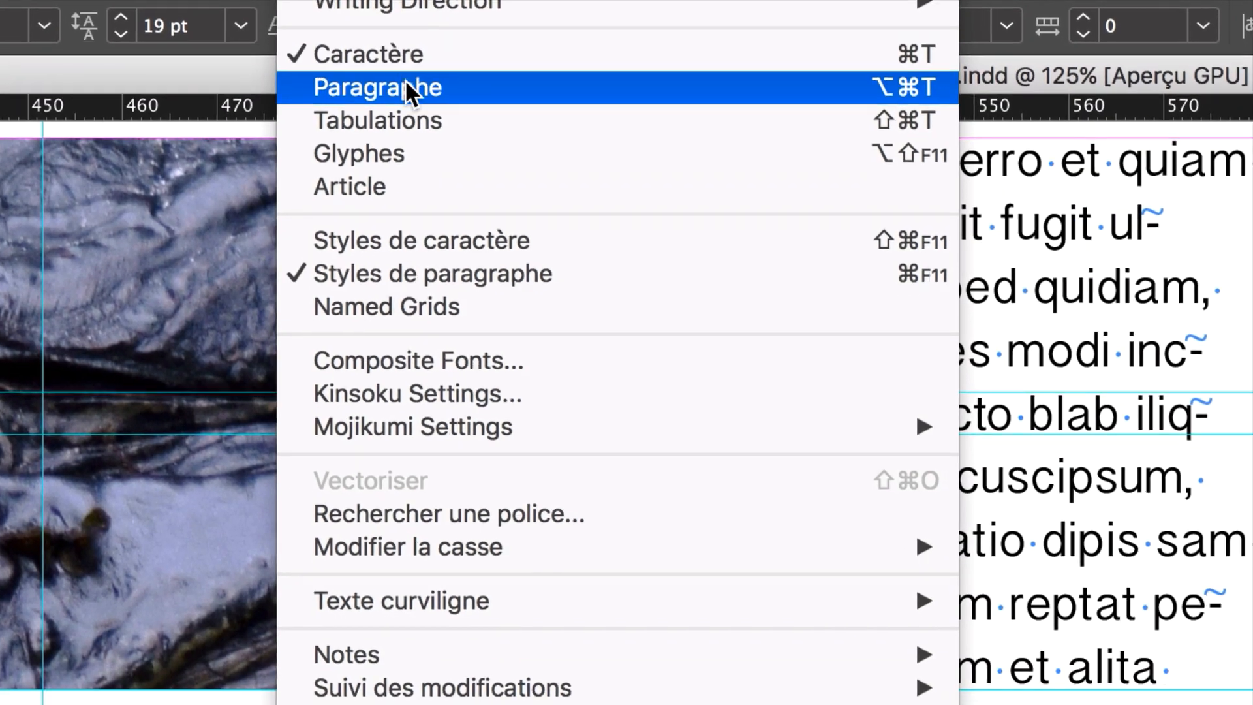
left_click(405, 87)
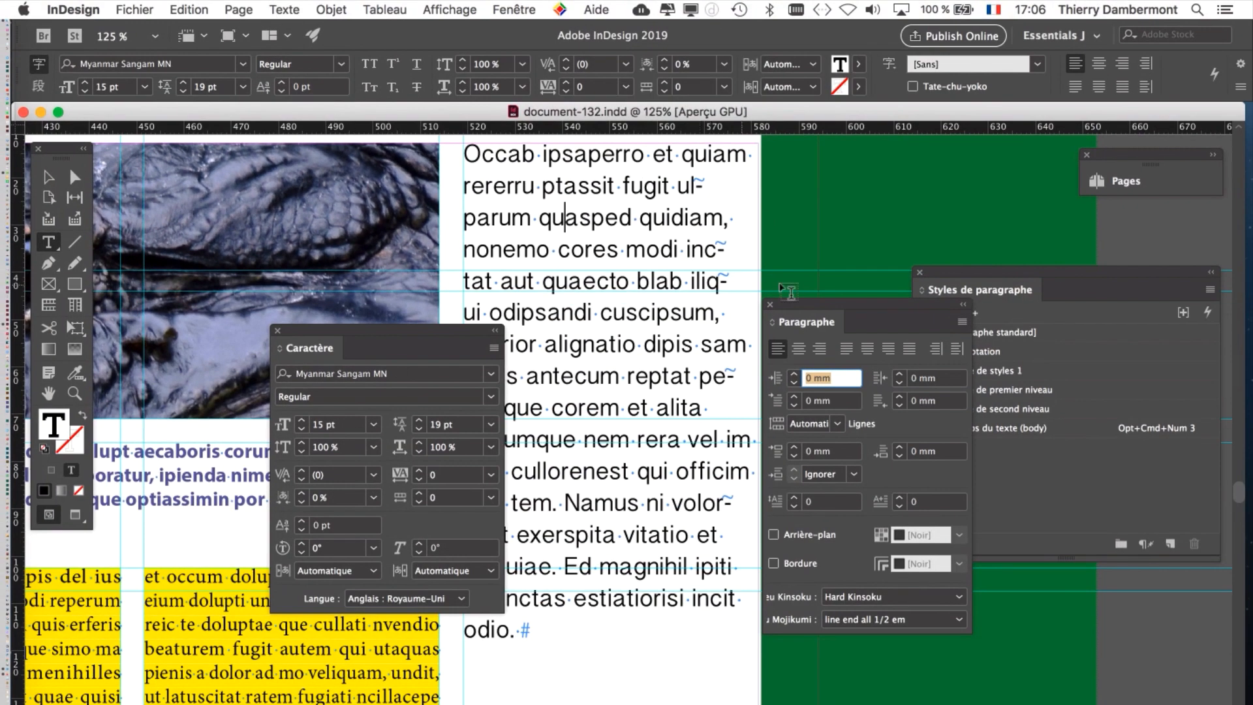
Arrange the character settings directly above the paragraph settings, clear of page 17's side column, and place the text cursor in that column
left_click_drag(784, 302, 526, 164)
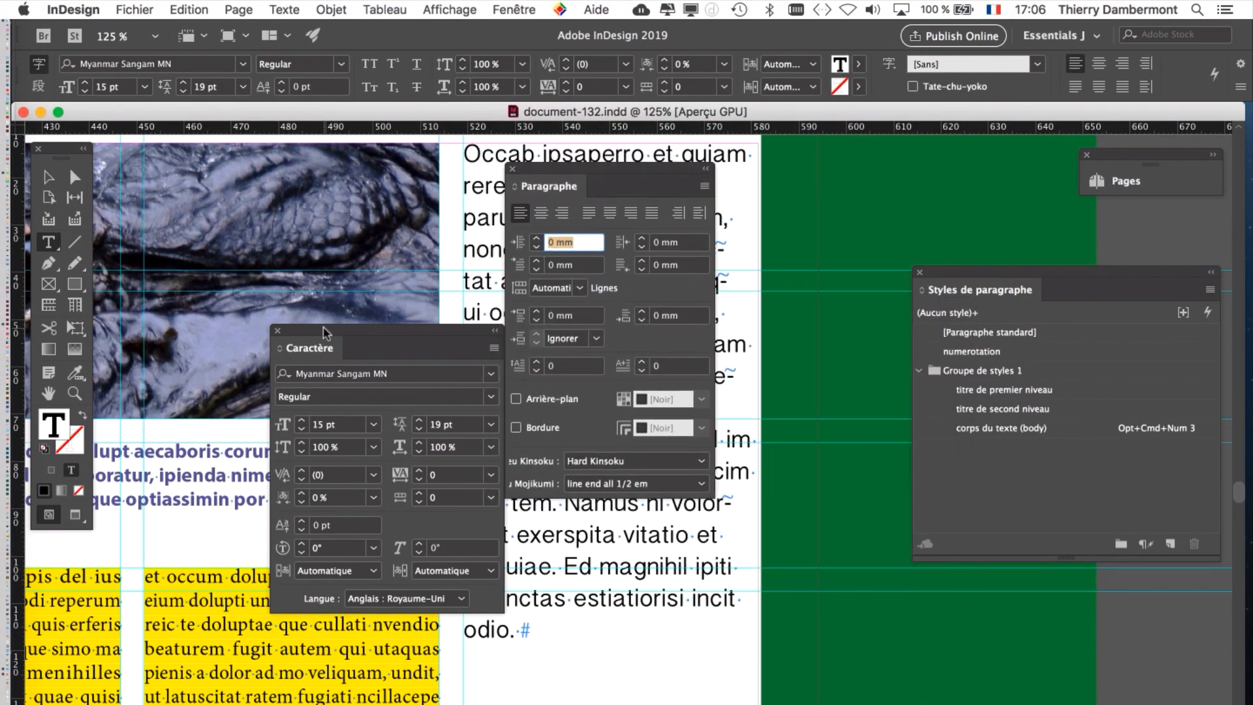
left_click_drag(324, 331, 621, 182)
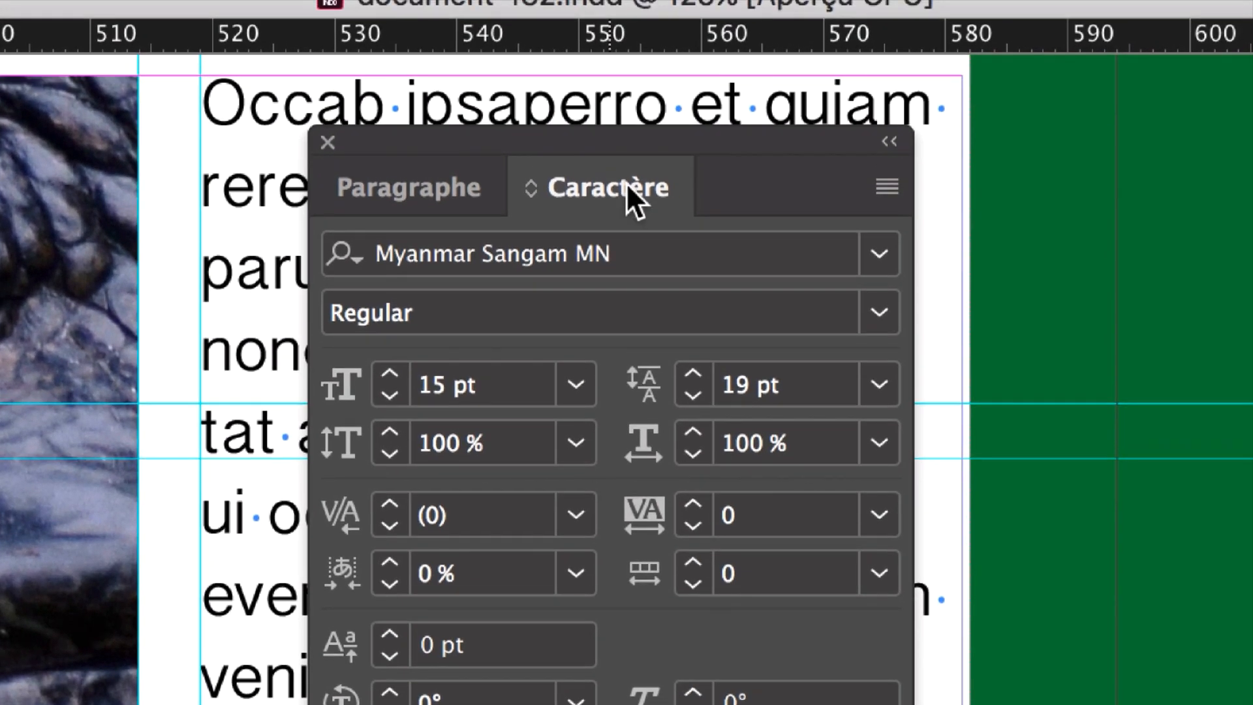
left_click(415, 189)
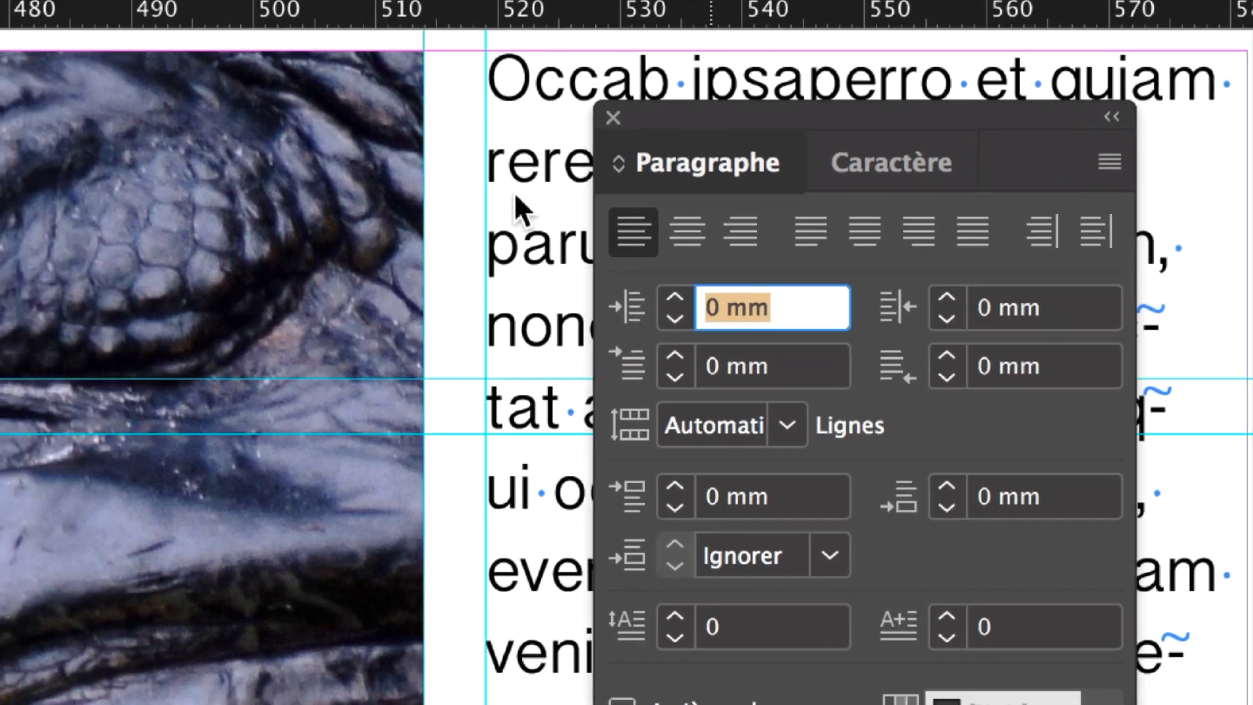
left_click_drag(665, 166, 142, 147)
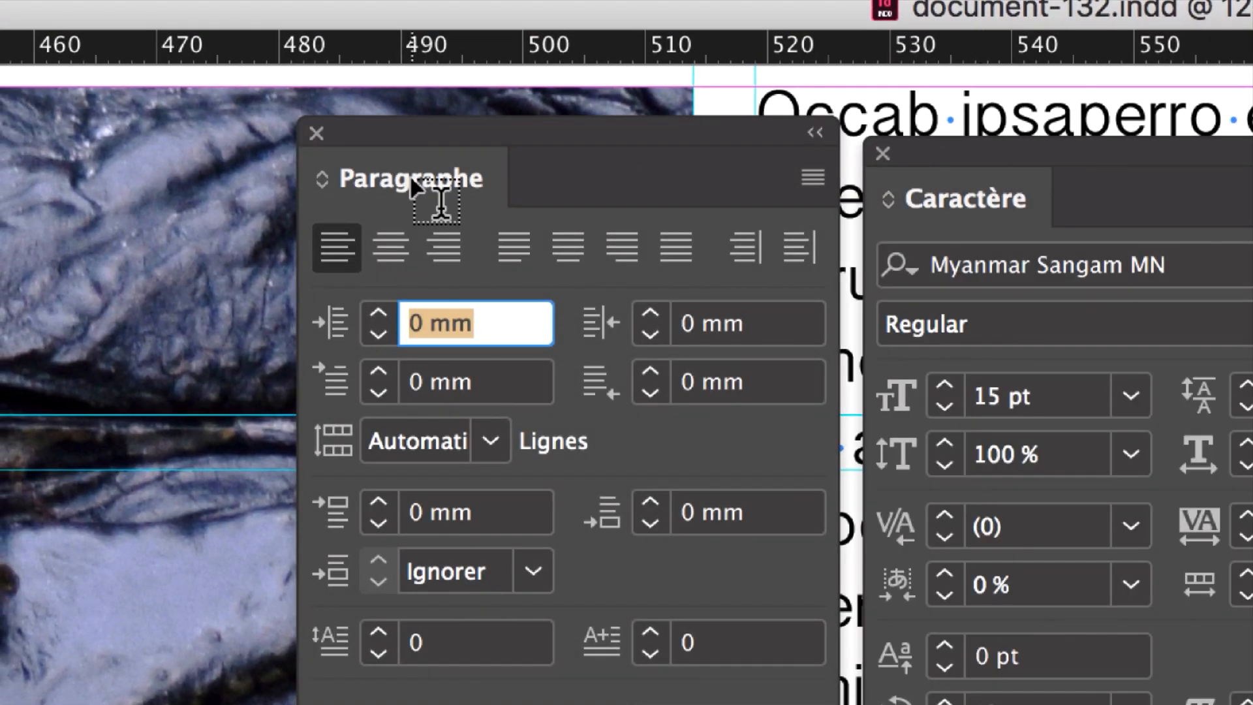
left_click_drag(505, 140, 521, 152)
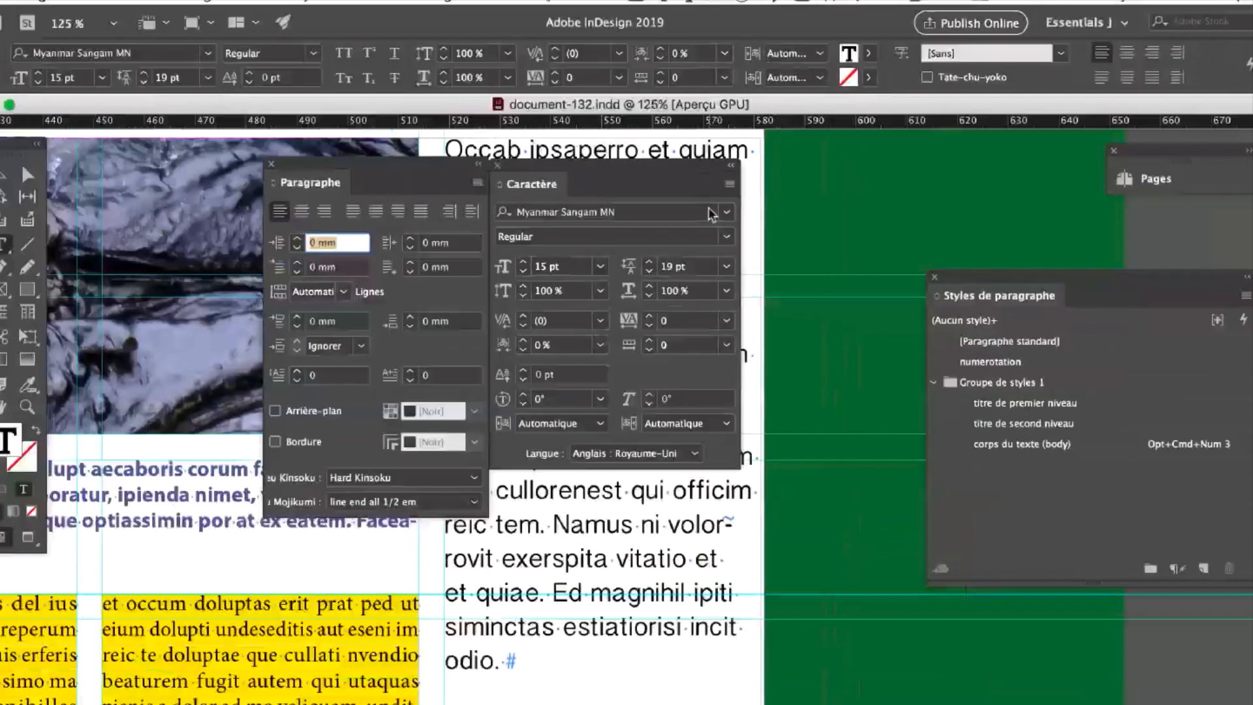
left_click_drag(561, 174, 850, 159)
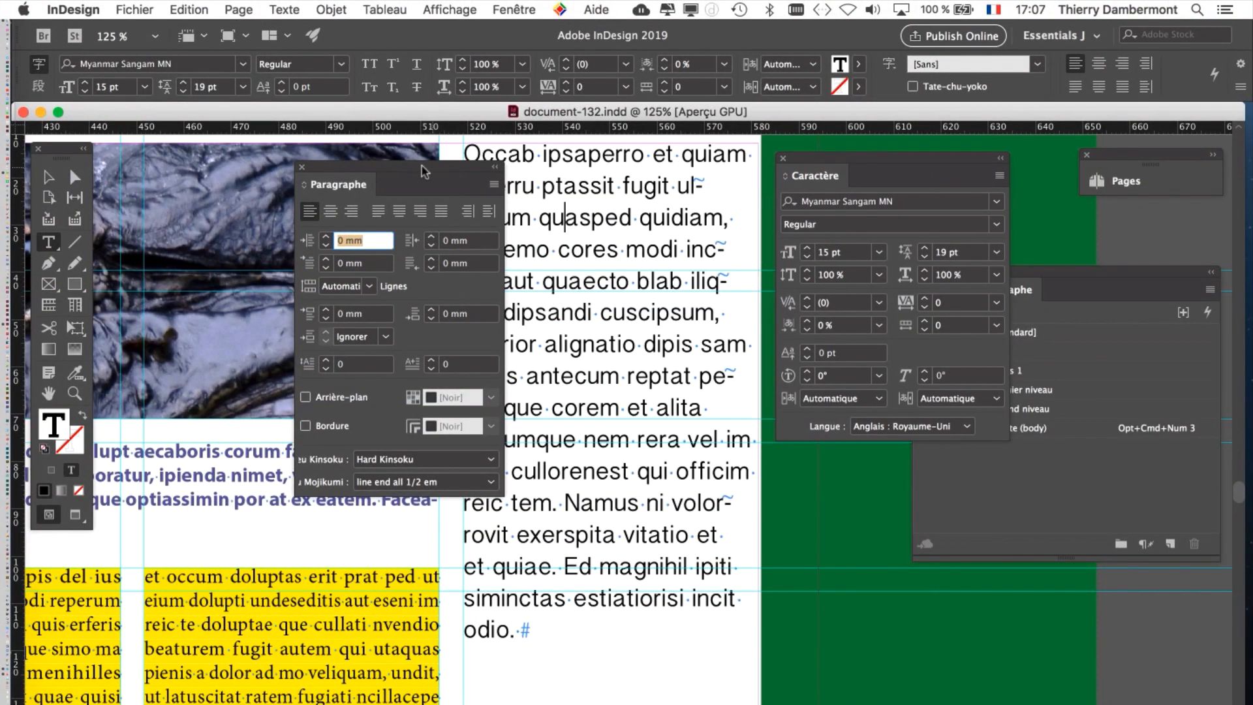
left_click_drag(424, 171, 894, 453)
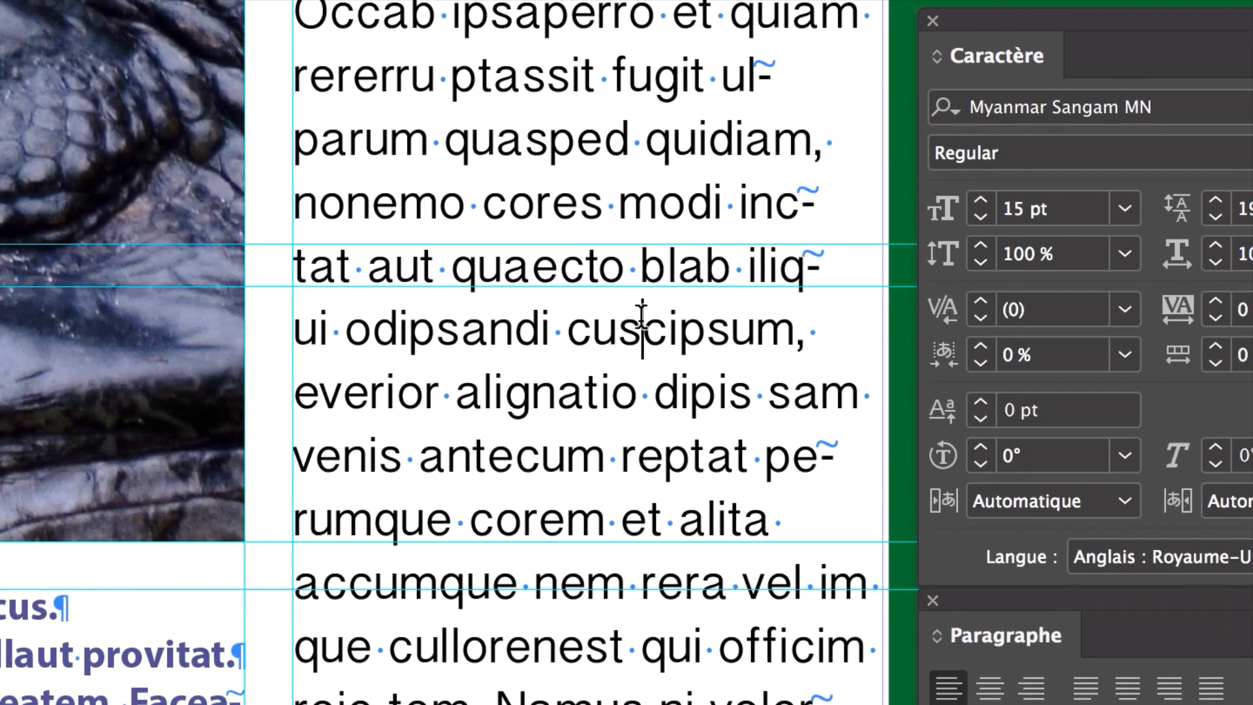
left_click(642, 318)
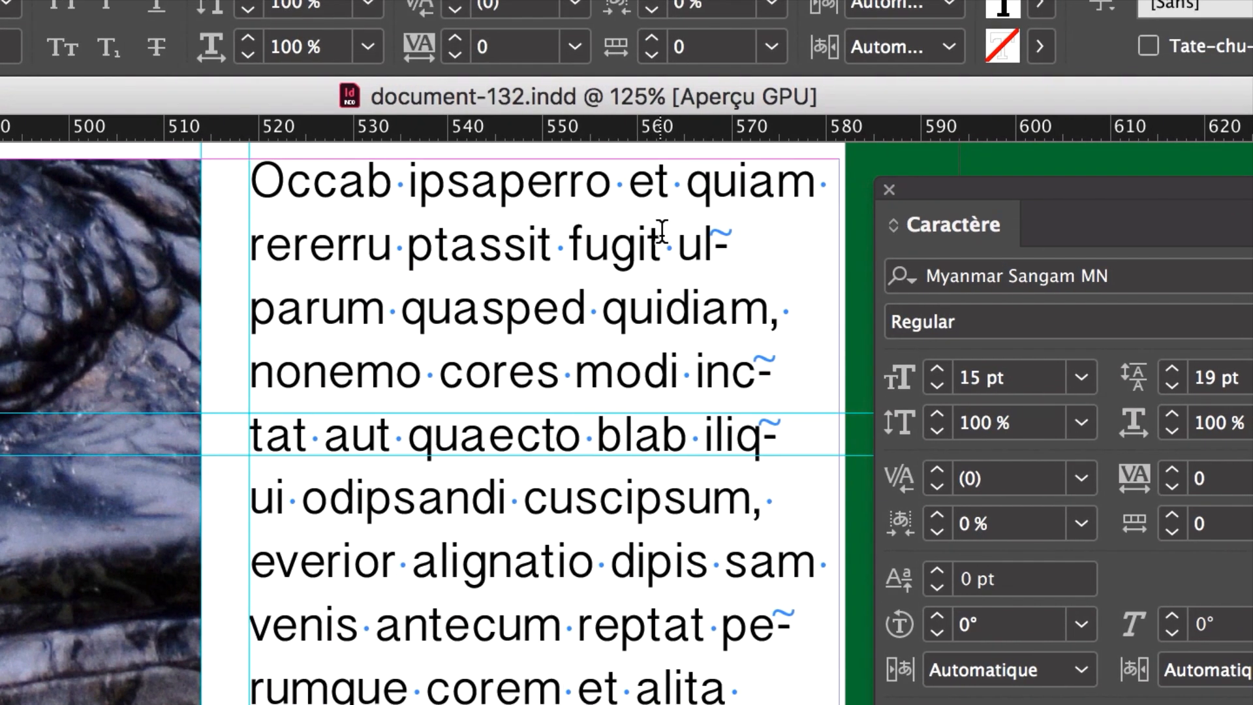
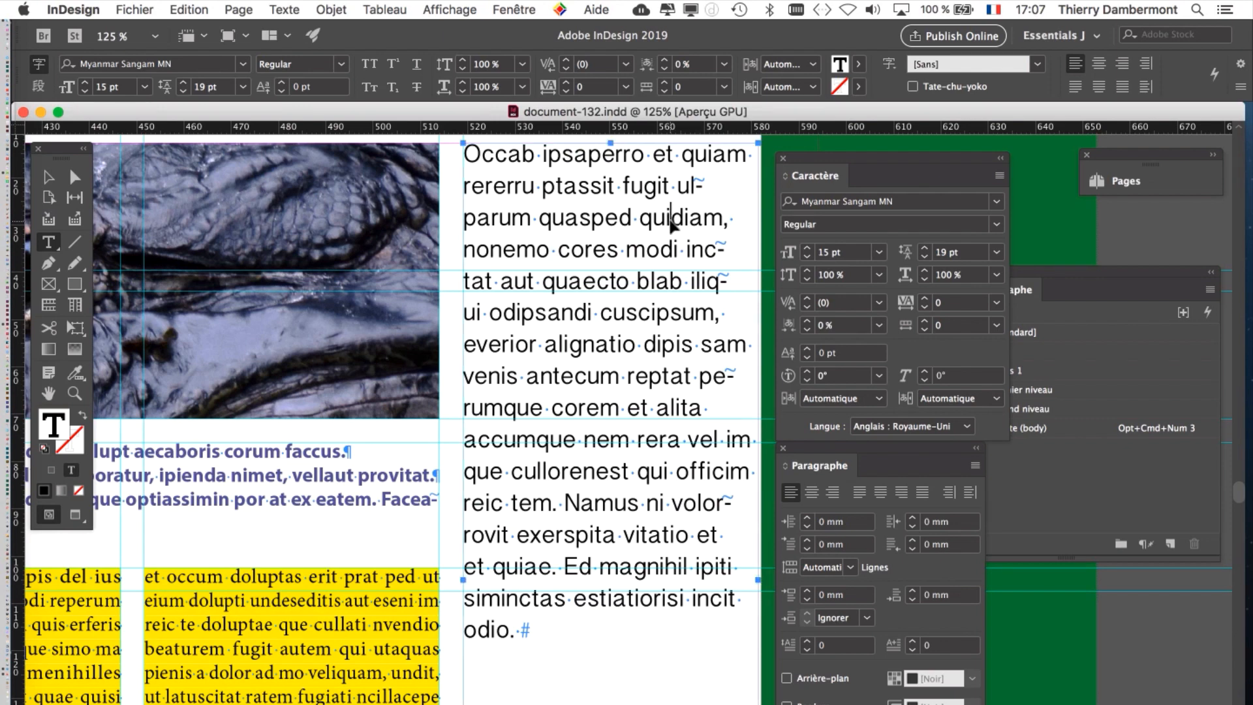
Switch to Finder and open the "Dossier document-130" folder in a new window
key("super+Tab")
key("super+Tab")
key("super+Tab")
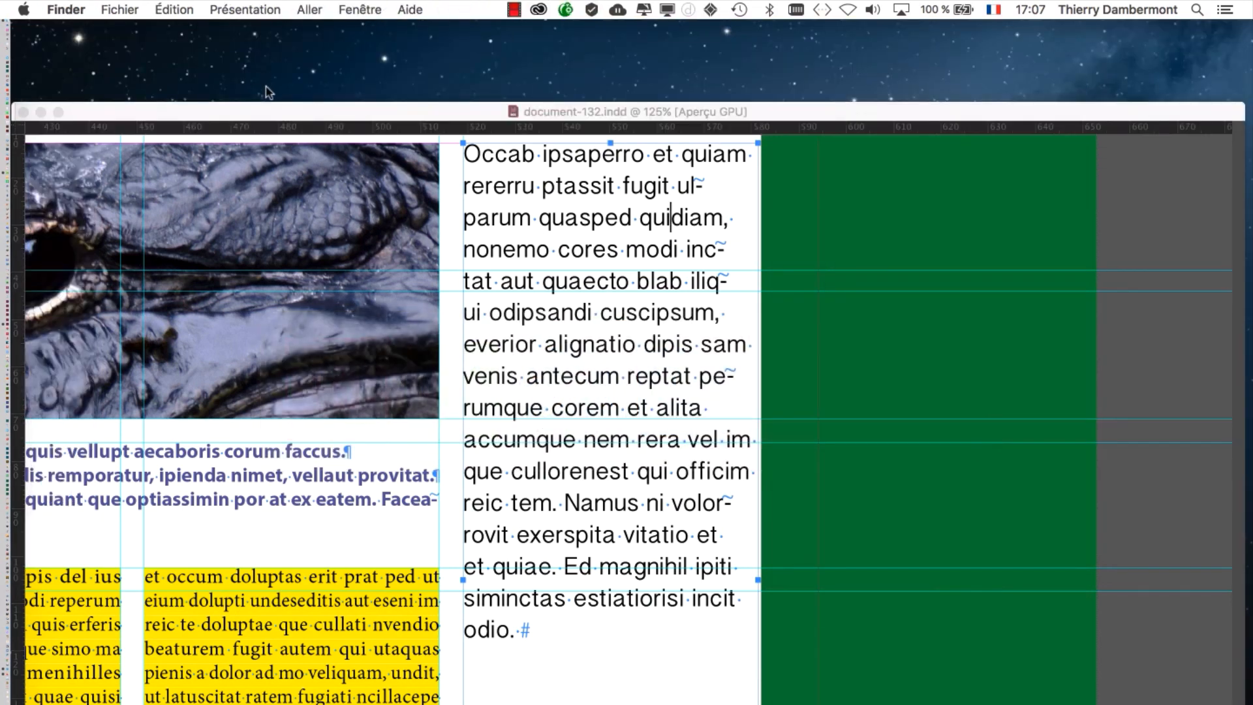
left_click(120, 9)
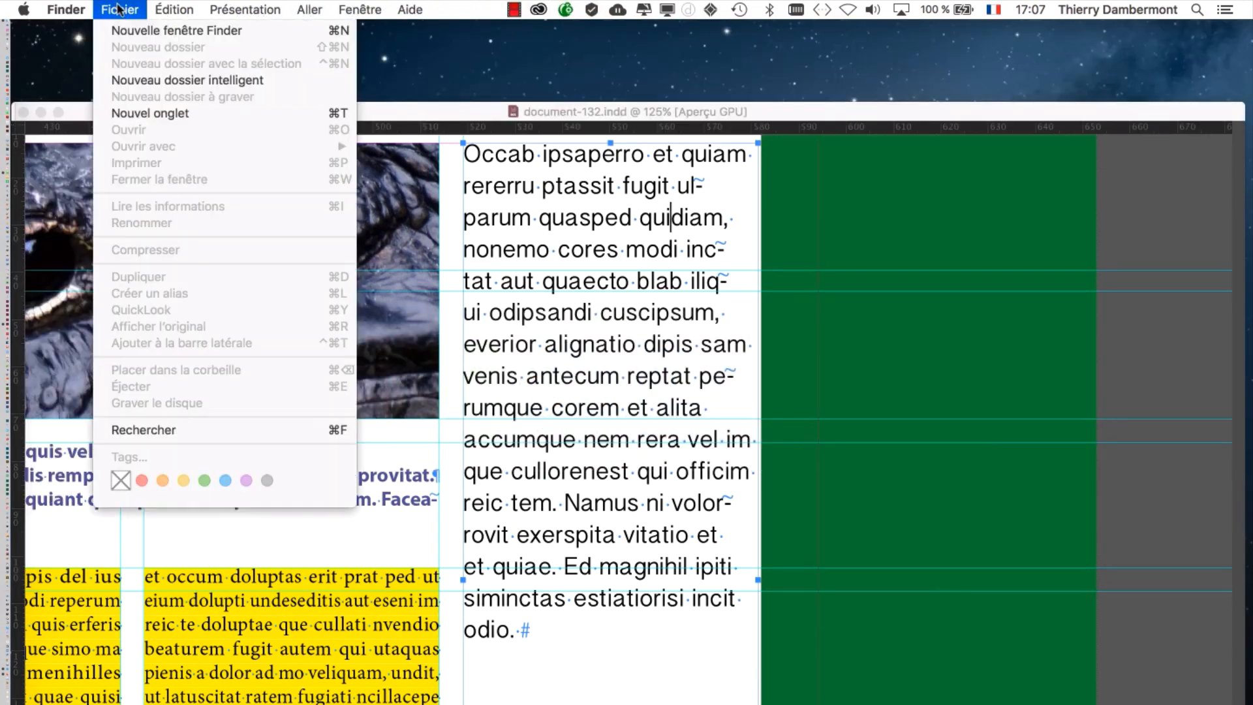
left_click(128, 29)
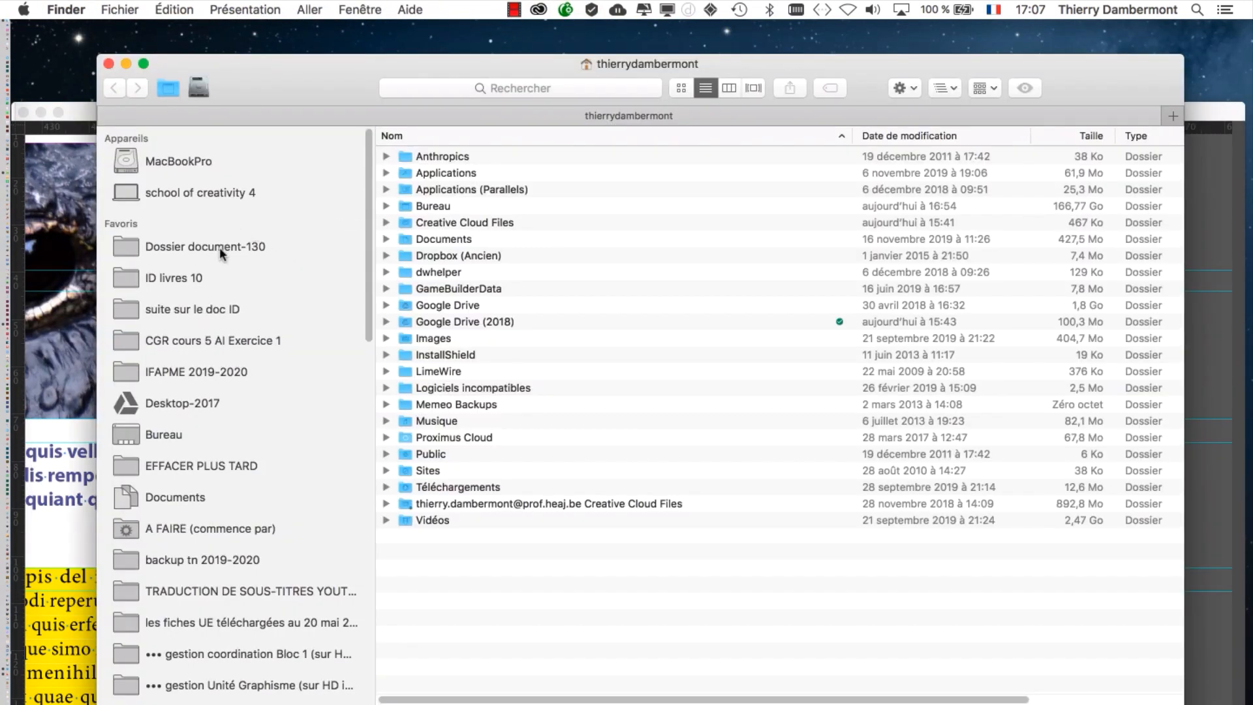
left_click(219, 247)
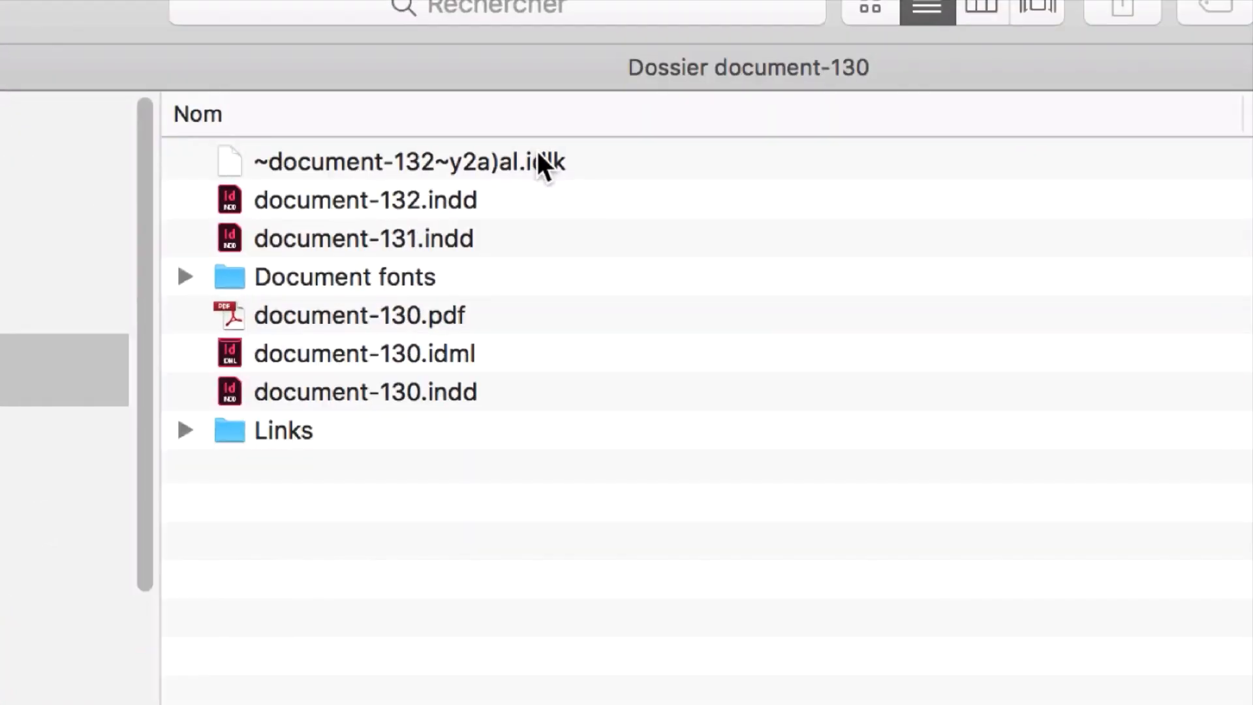
Examine the font files inside the Document fonts folder, close the Finder window and return to InDesign
left_click(202, 297)
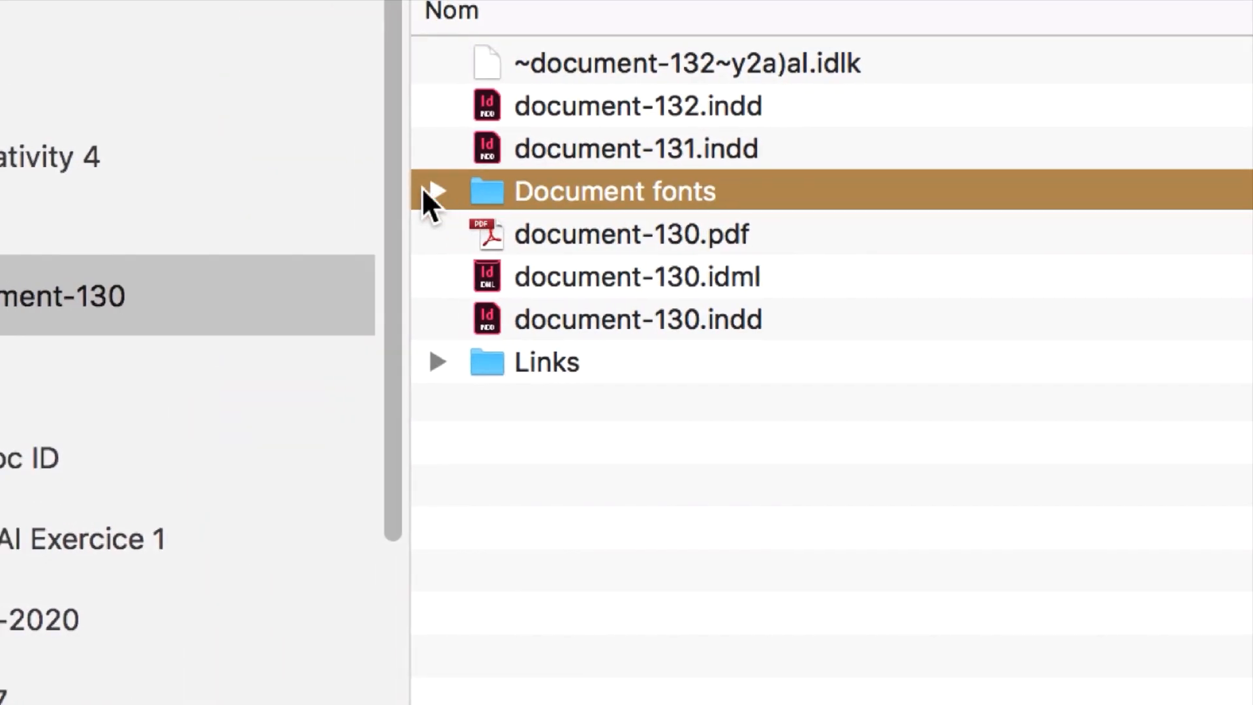
left_click(146, 292)
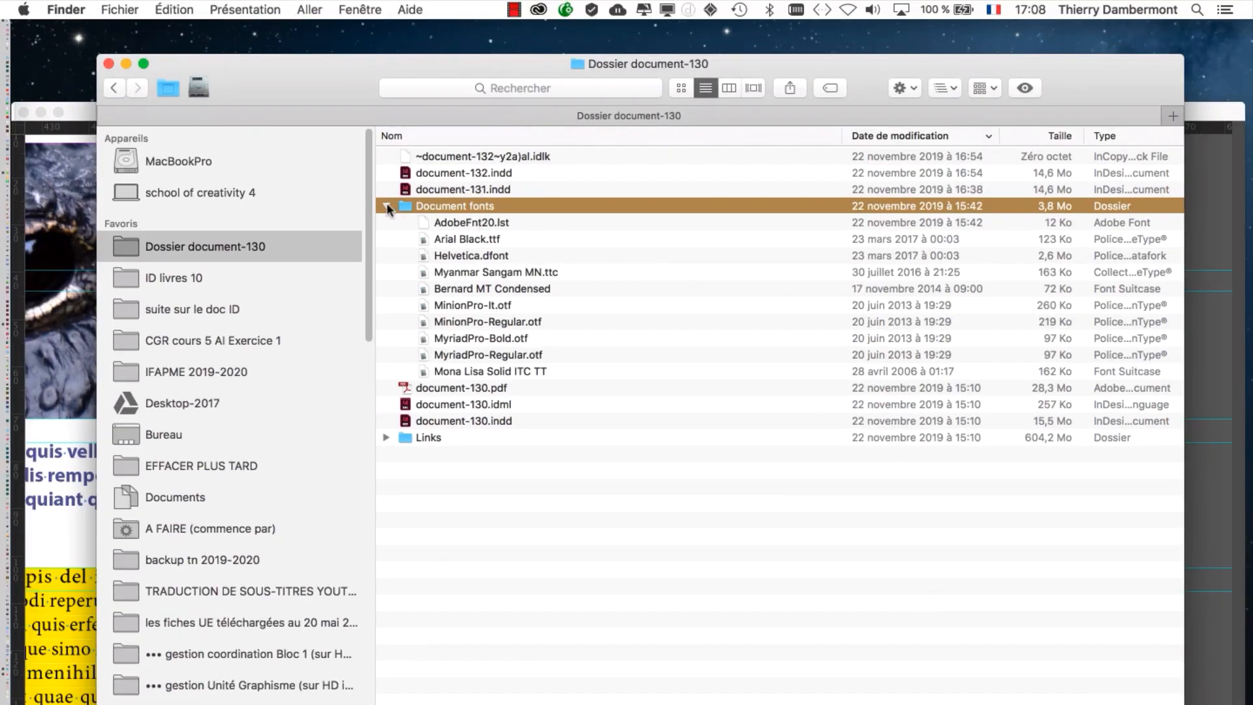
left_click(387, 206)
left_click(109, 63)
left_click(697, 353)
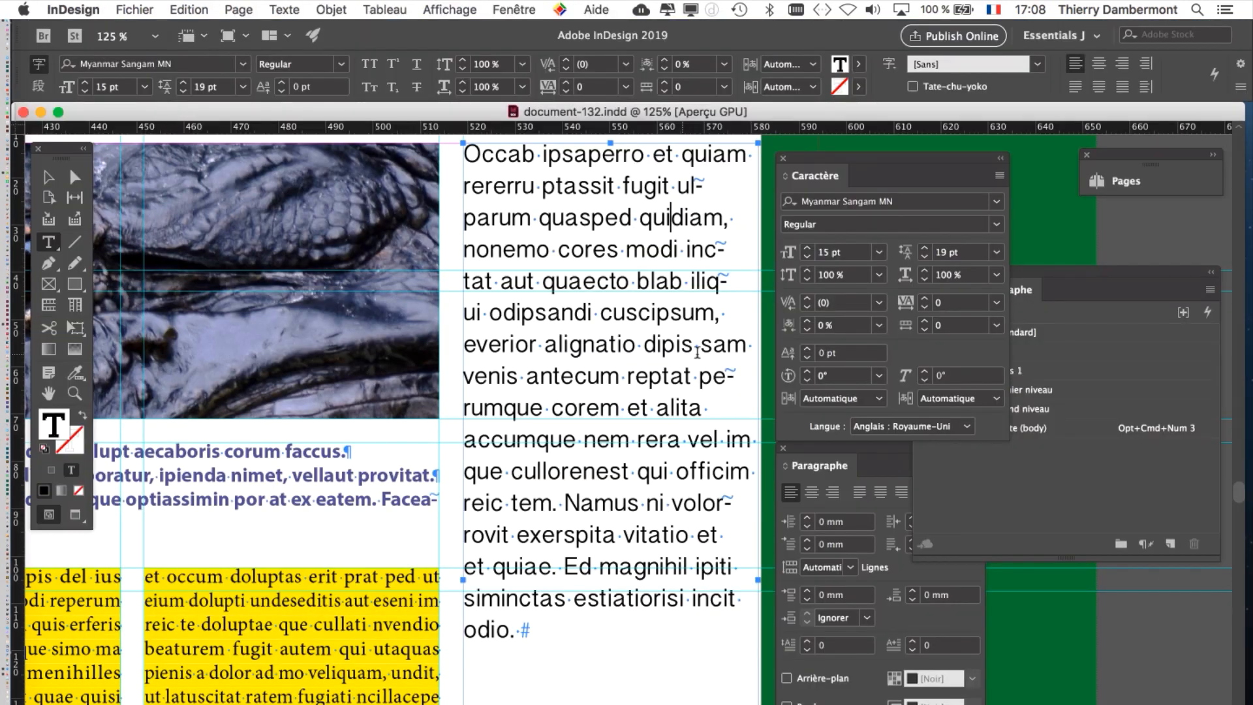
Try the "corps du texte (body)" style on page 17's side-column text, inspect the result and undo it
left_click(656, 274)
key("alt+super+KP_3")
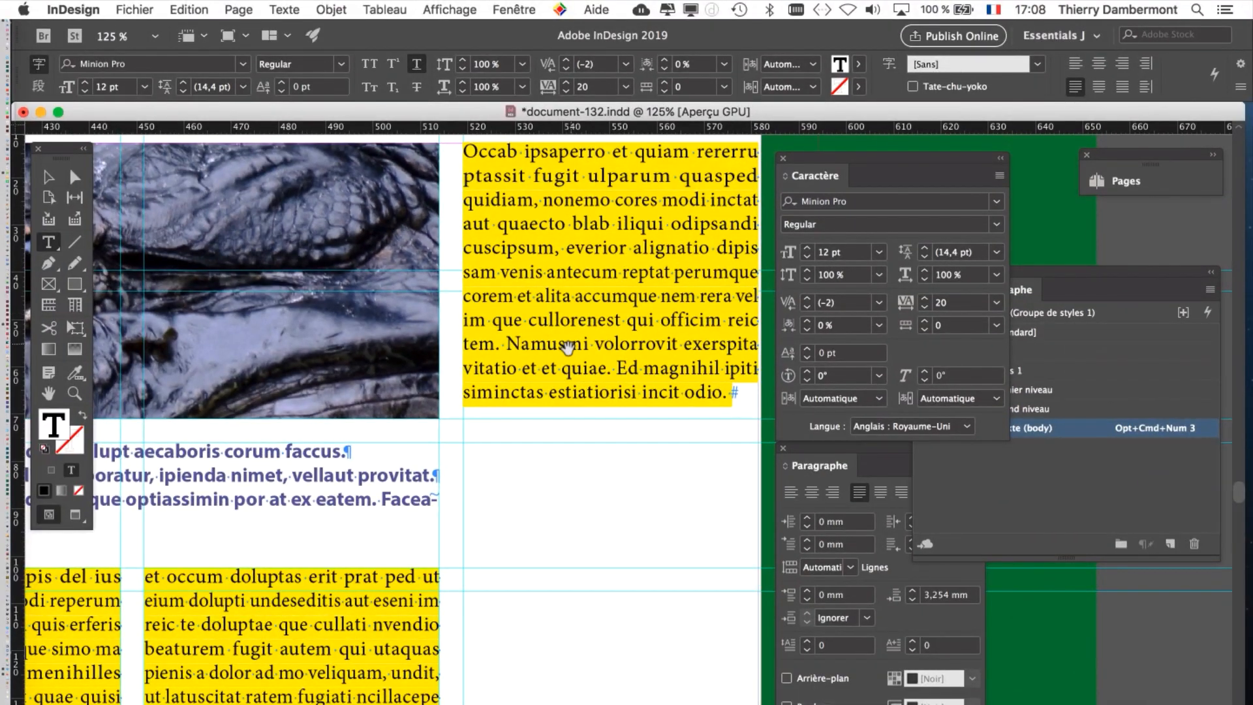
scroll(568, 347, "down", 1)
left_click_drag(475, 565, 572, 316)
left_click_drag(506, 466, 479, 582)
left_click_drag(632, 328, 542, 359)
scroll(542, 359, "up", 2)
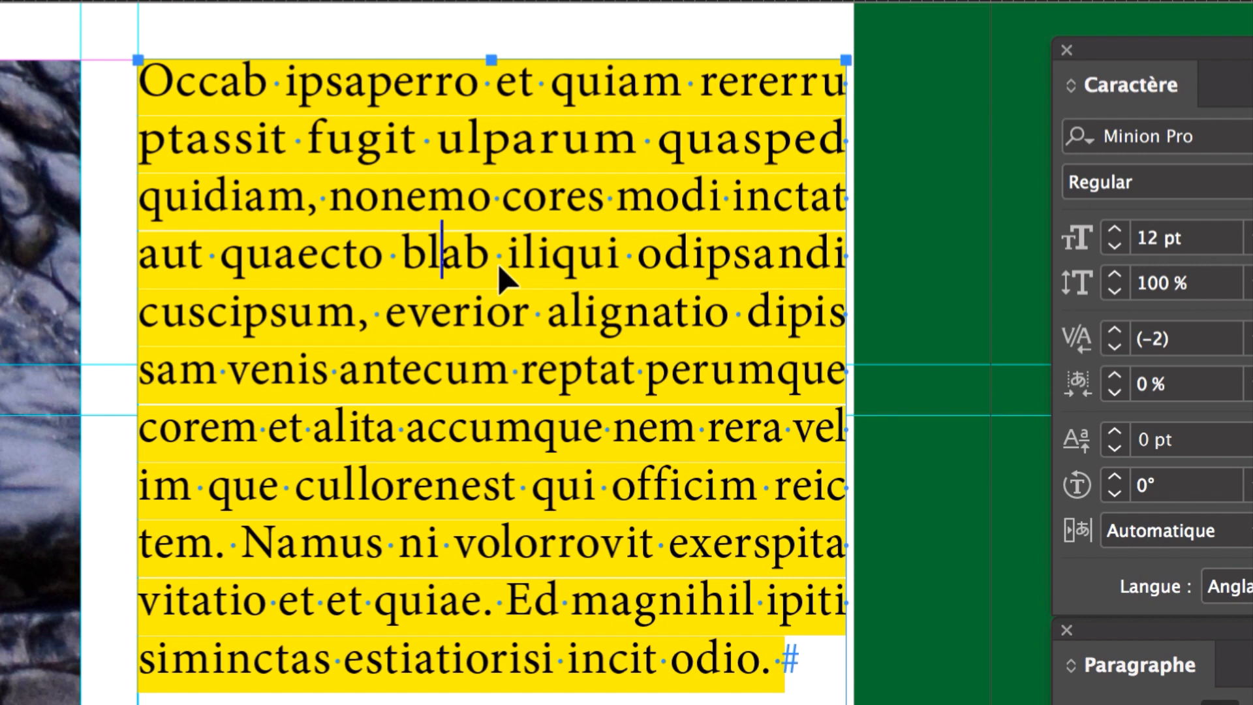
key("super+z")
Select all of page 17's side-column text and examine its font, size and leading
key("super+a")
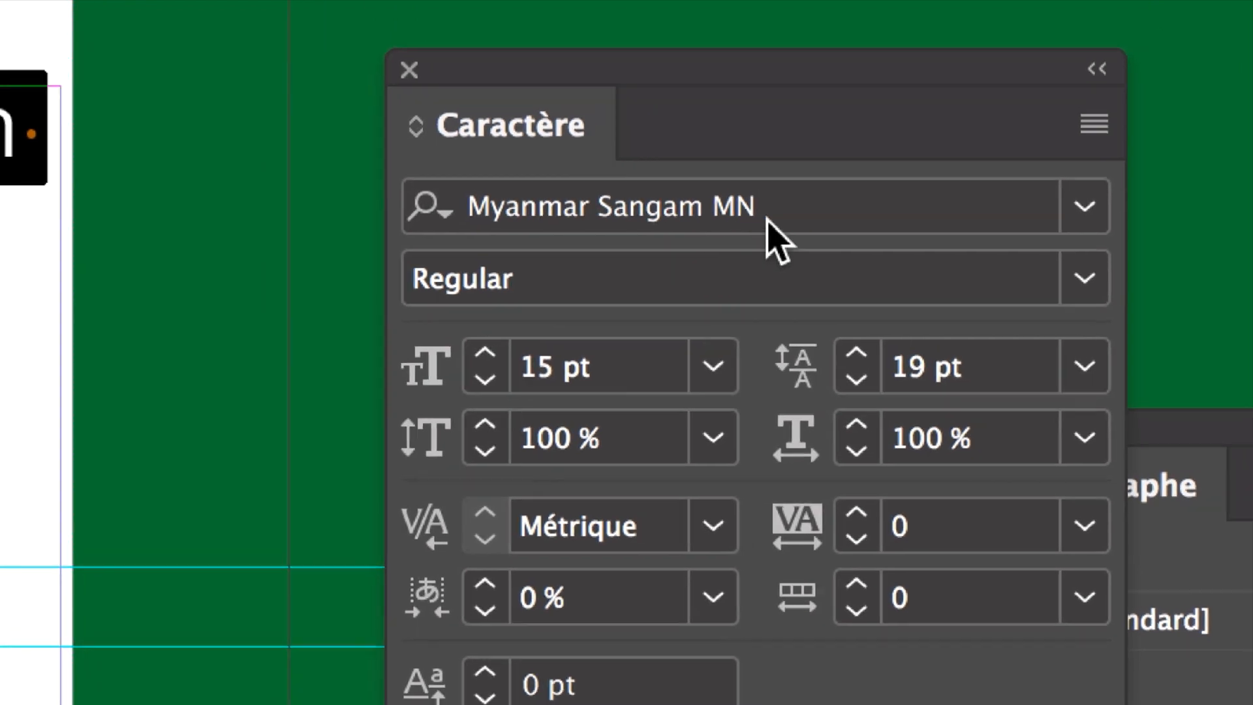
left_click(659, 219)
left_click(480, 211)
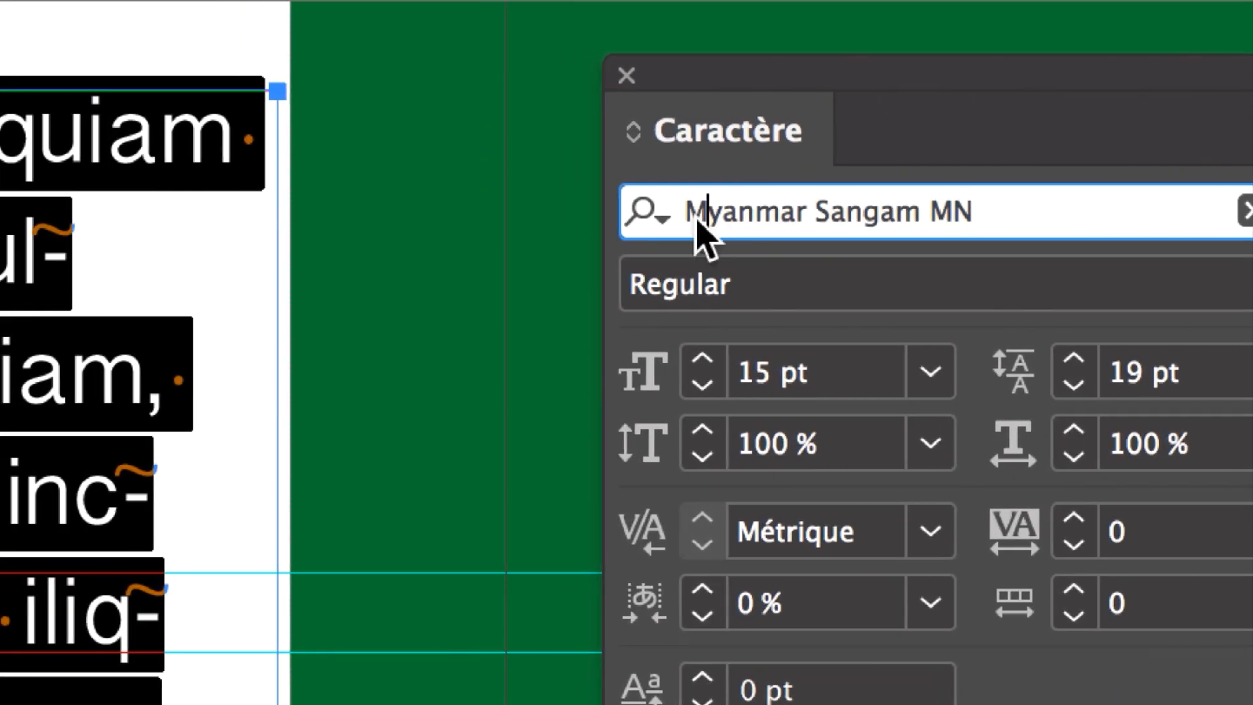
left_click_drag(689, 218, 805, 273)
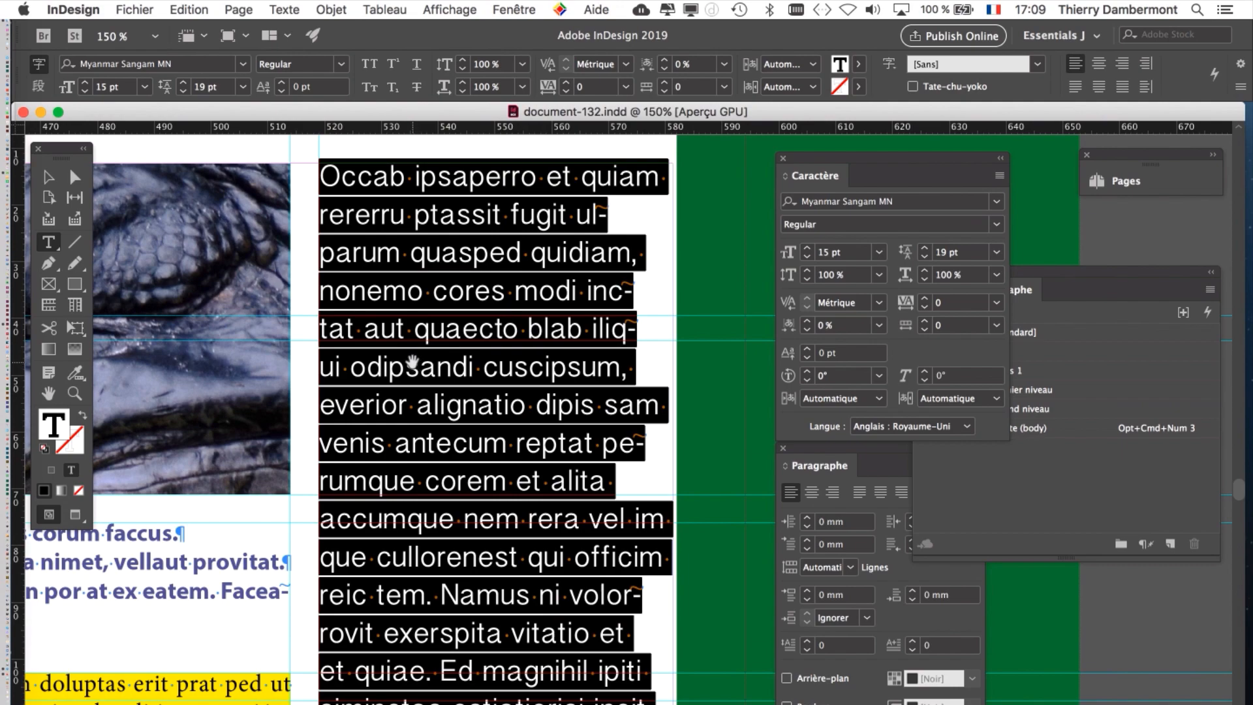
Browse back through the spreads from page 17 to the heading "2. Les beaux poulains de la savane" on page 6
left_click_drag(414, 358, 715, 568)
left_click_drag(404, 513, 525, 416)
scroll(525, 421, "down", 3)
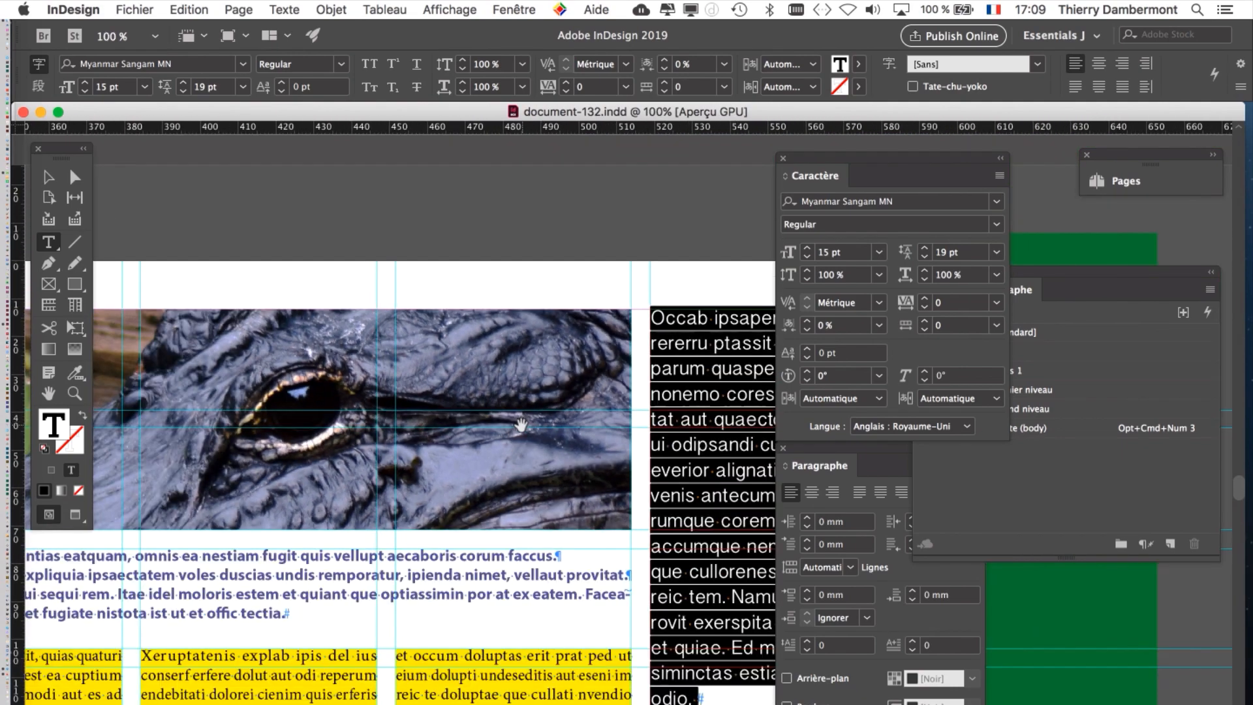
left_click_drag(317, 482, 630, 367)
left_click_drag(300, 454, 591, 392)
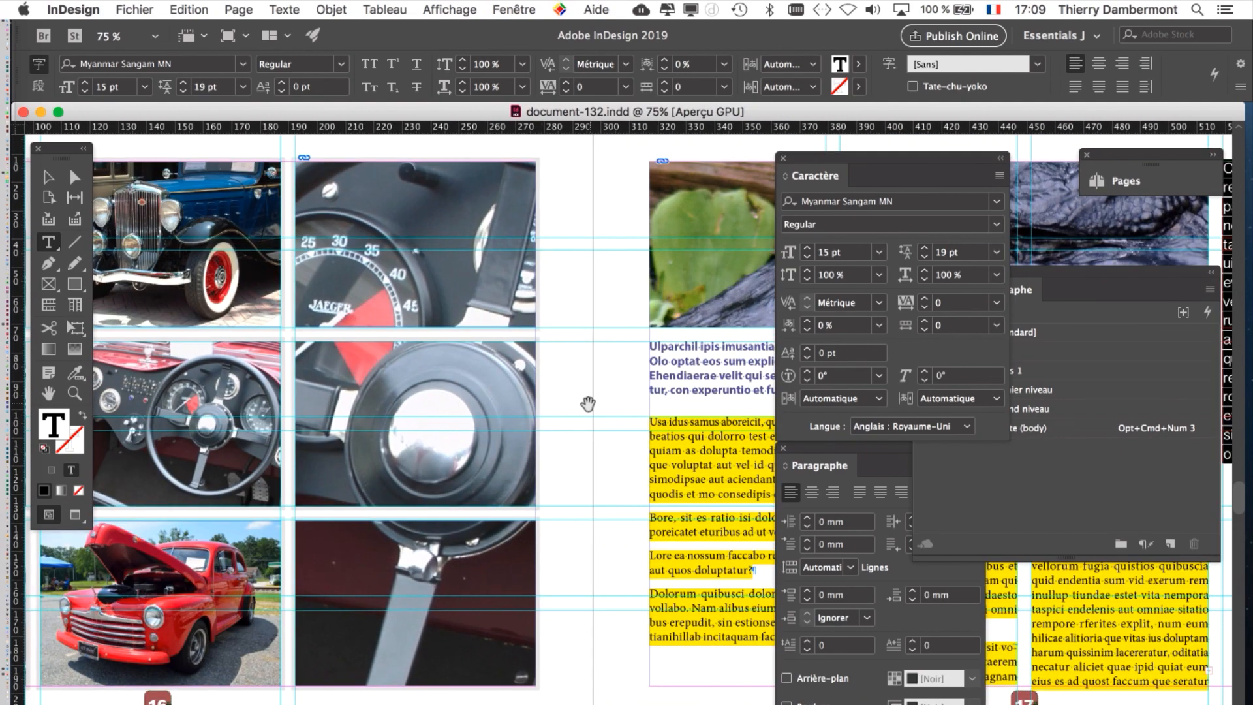
scroll(591, 404, "down", 1)
left_click_drag(629, 448, 393, 698)
left_click_drag(603, 351, 579, 568)
left_click_drag(615, 470, 599, 700)
left_click_drag(550, 430, 616, 662)
scroll(495, 439, "down", 1)
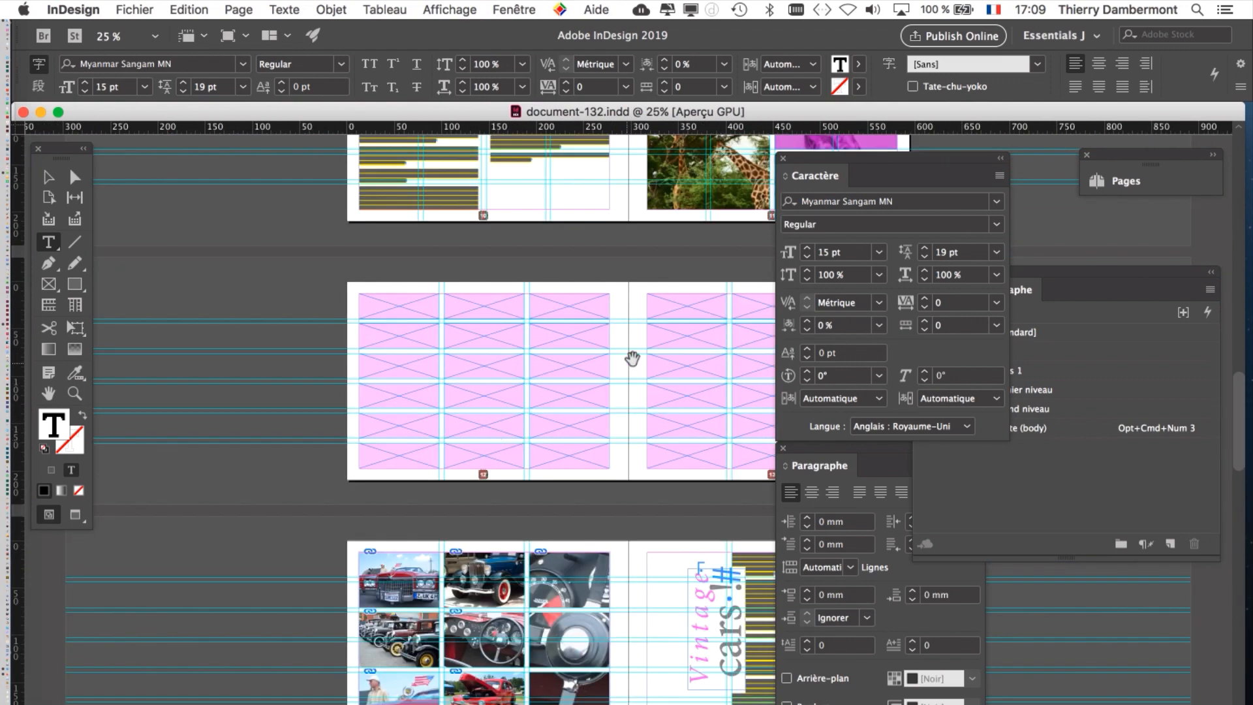
left_click_drag(632, 358, 568, 557)
left_click_drag(581, 392, 581, 414)
left_click_drag(701, 337, 591, 662)
left_click_drag(651, 375, 633, 570)
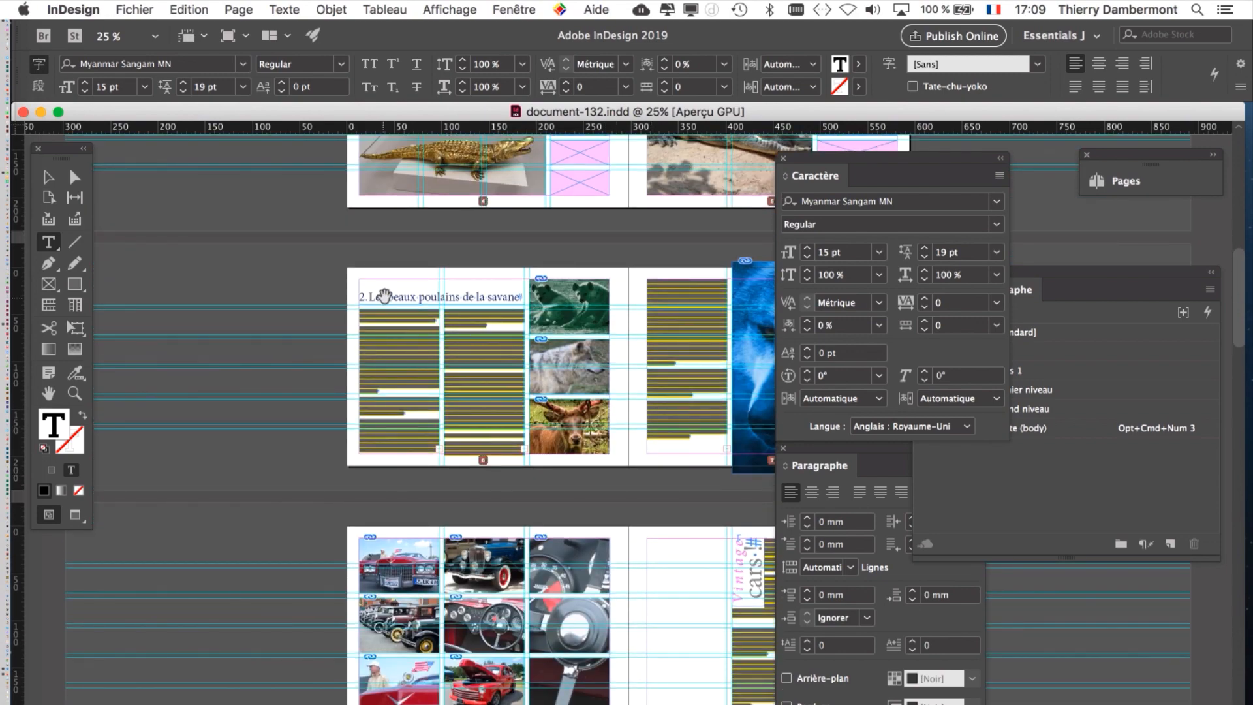
scroll(380, 304, "up", 3)
scroll(444, 309, "up", 1)
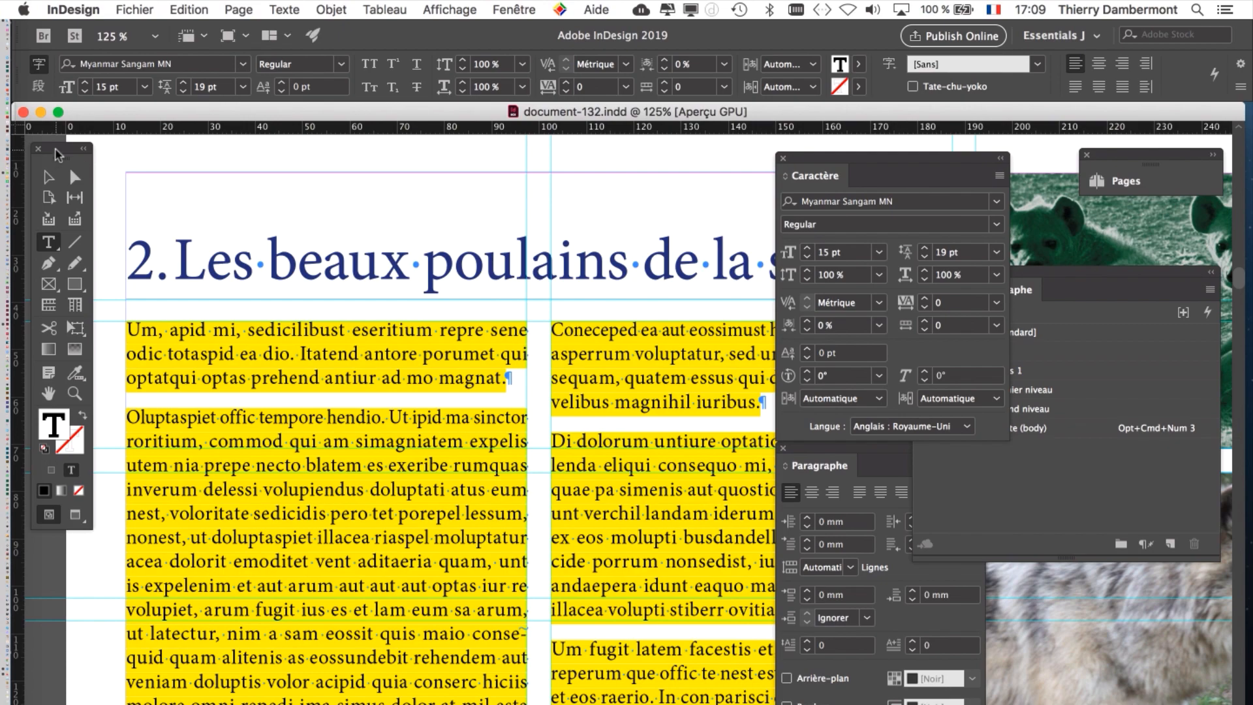
Examine the character settings and paragraph style of page 6's heading with the text cursor in it, keeping both sets of settings visible
left_click_drag(56, 155, 92, 157)
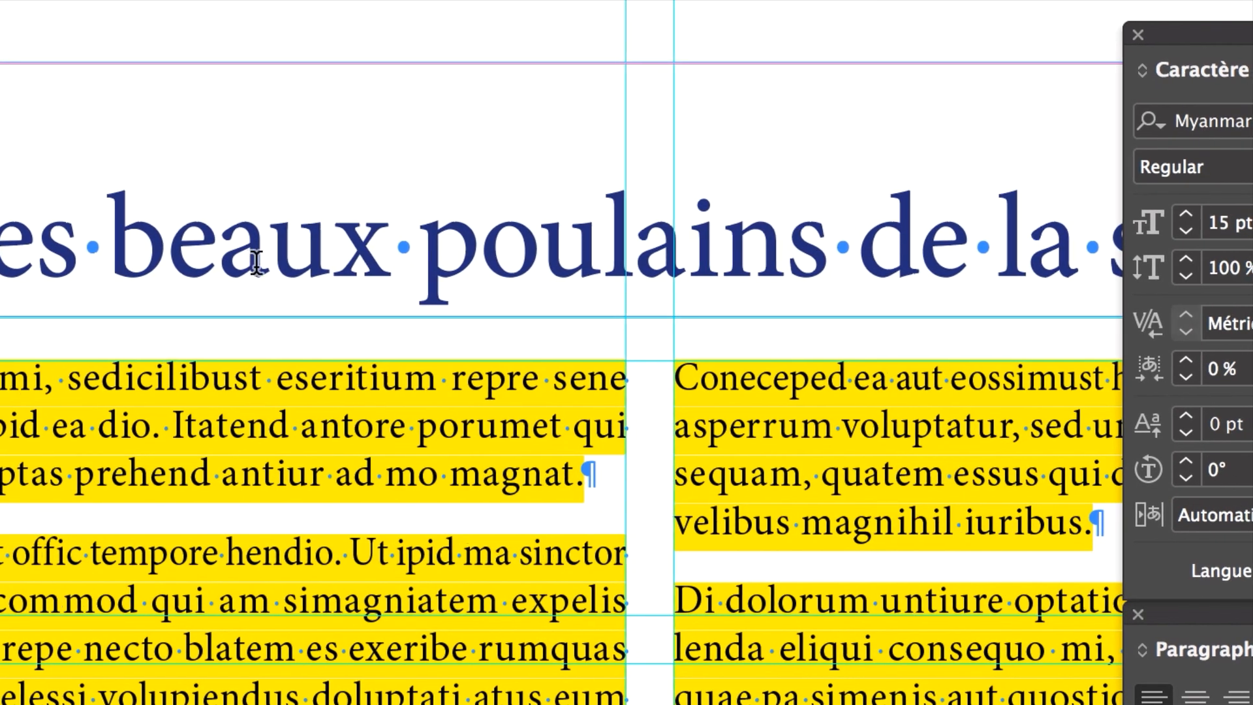
left_click(261, 262)
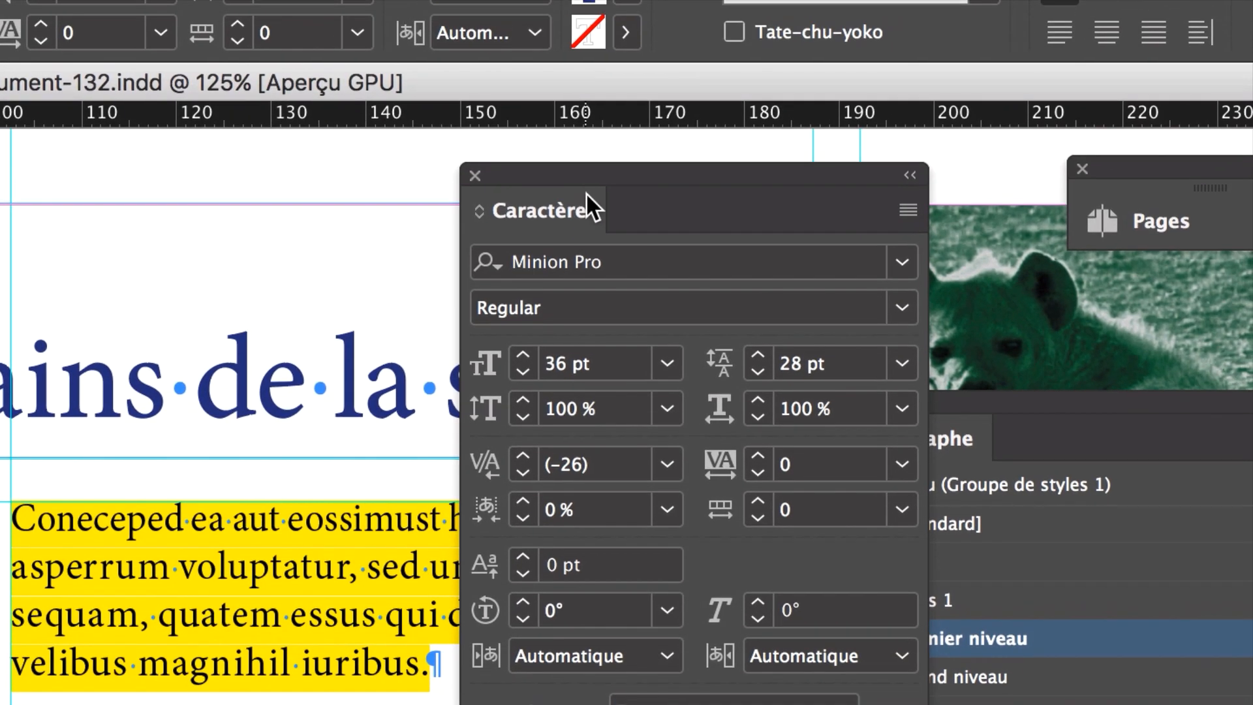
left_click_drag(1231, 32, 918, 30)
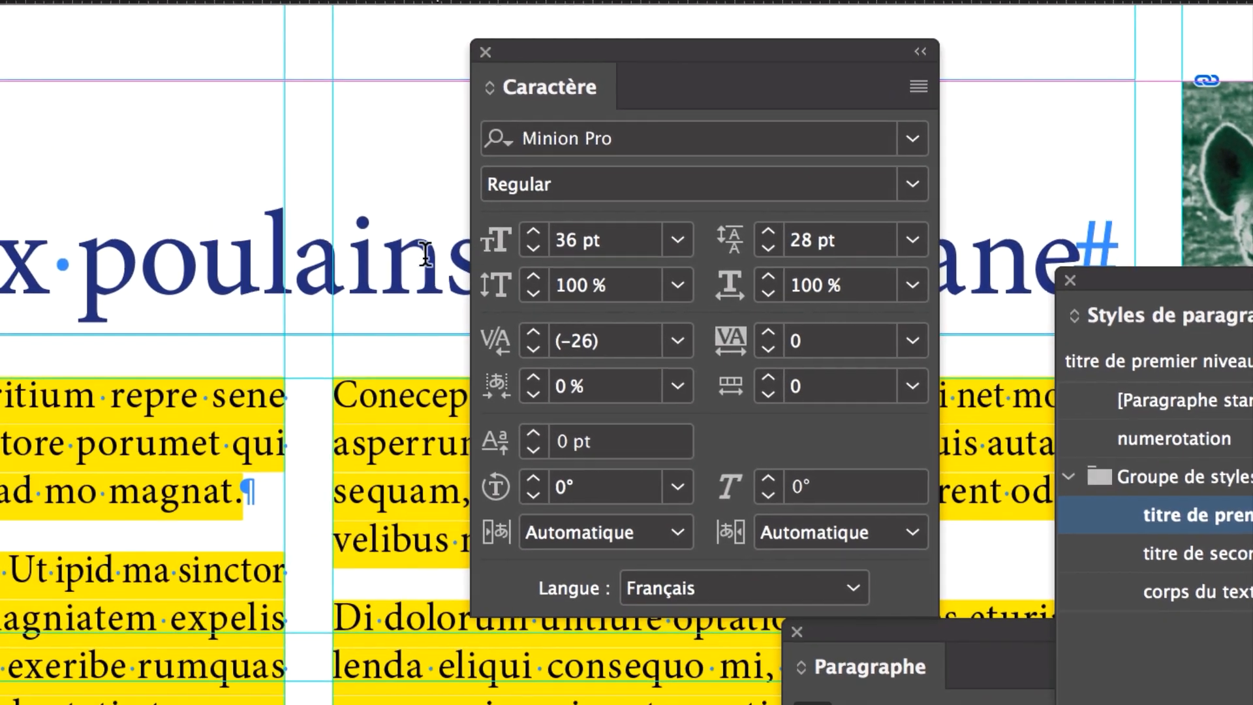
left_click(309, 398)
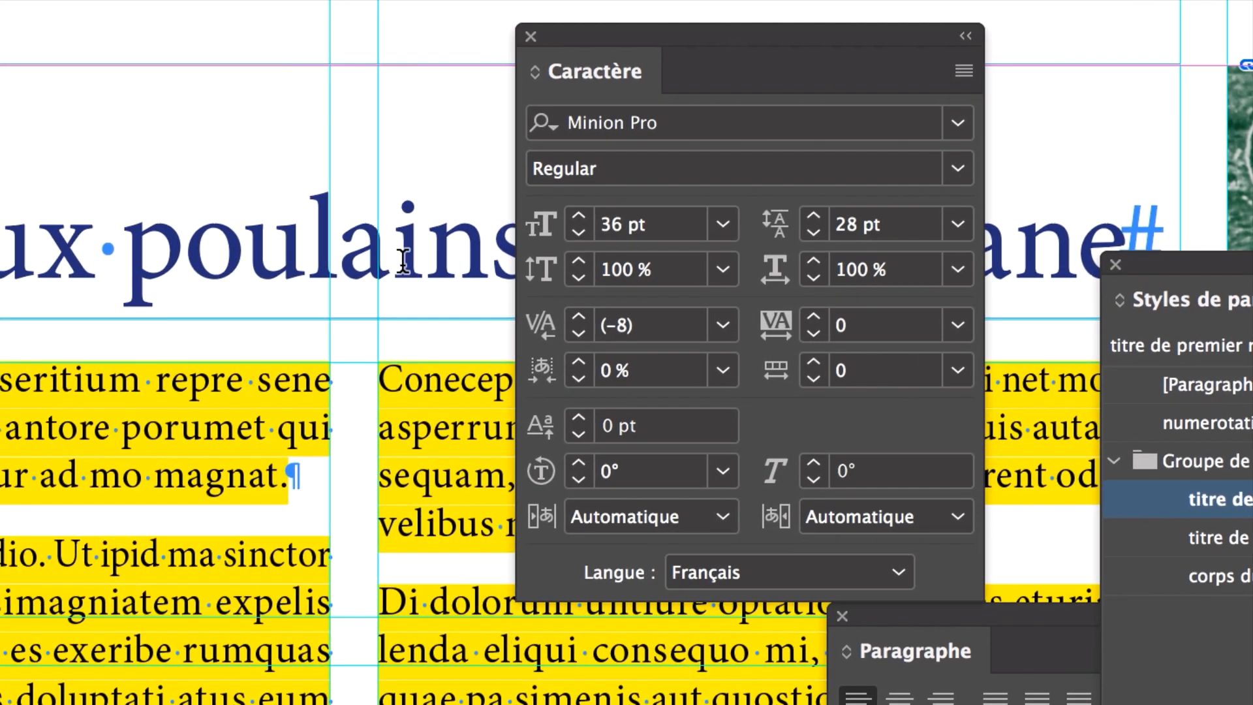
left_click(351, 251)
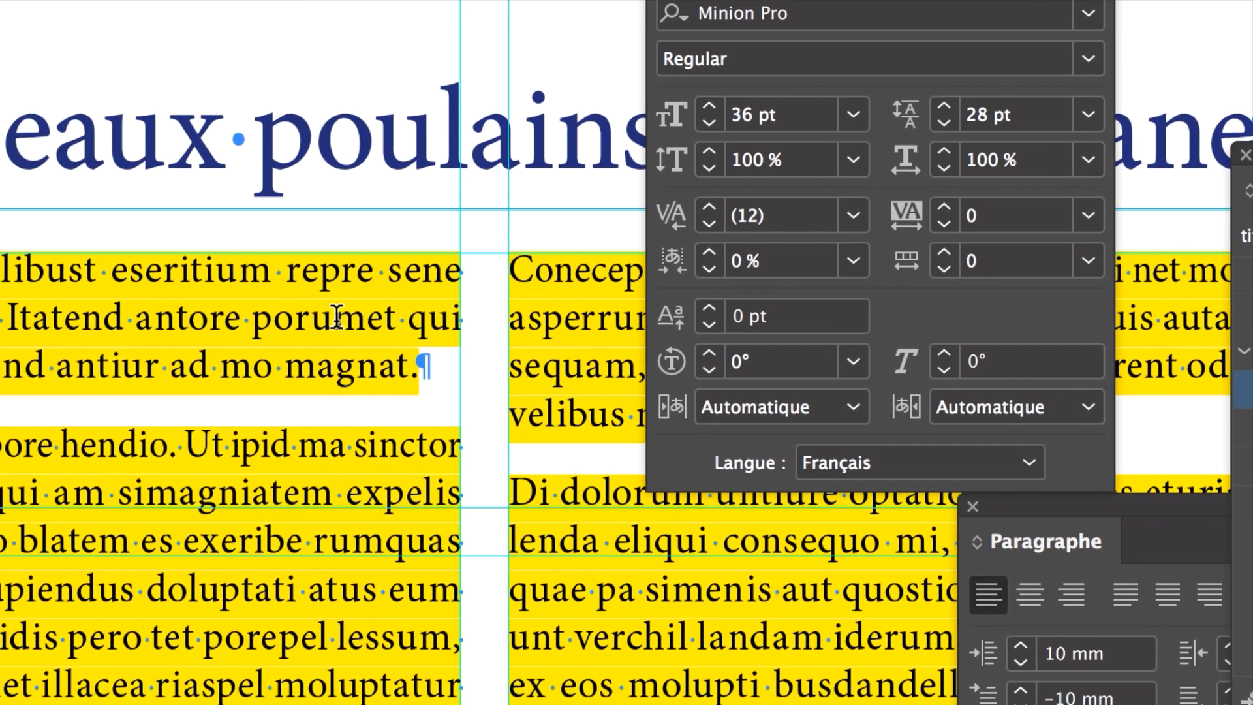
Examine the kerning between several letter pairs in page 6's heading and in the body text below it
left_click(53, 380)
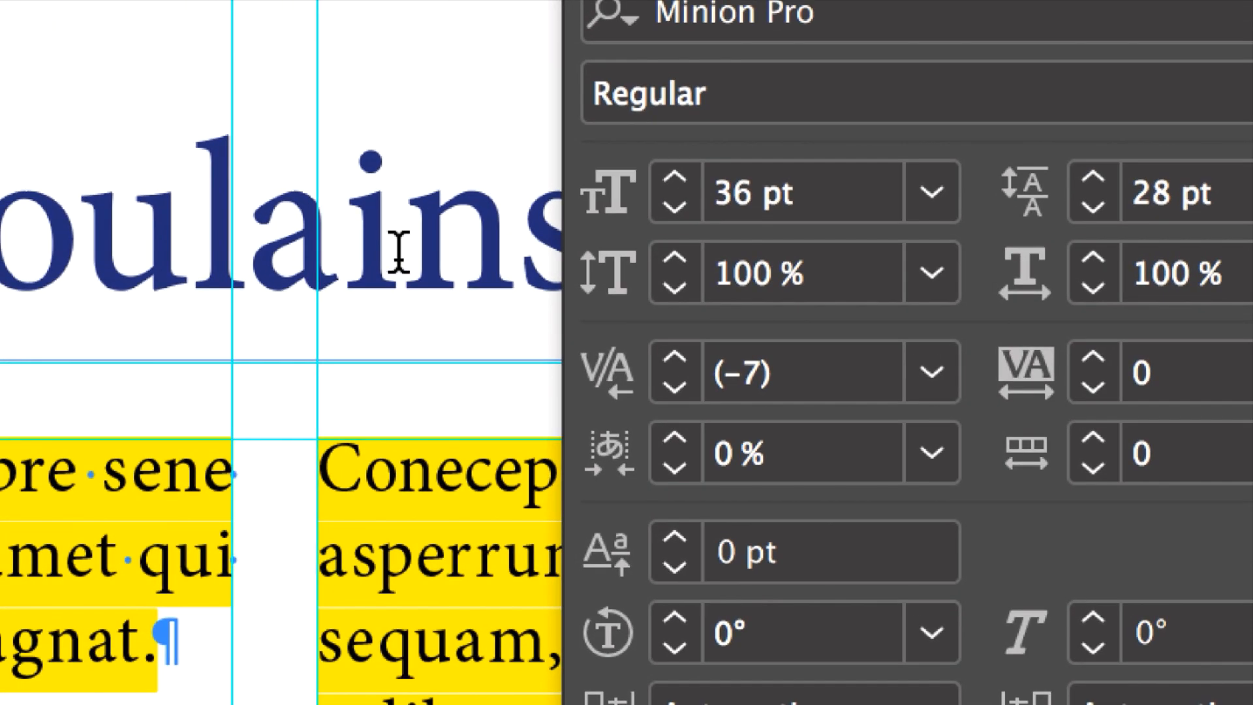
left_click(398, 250)
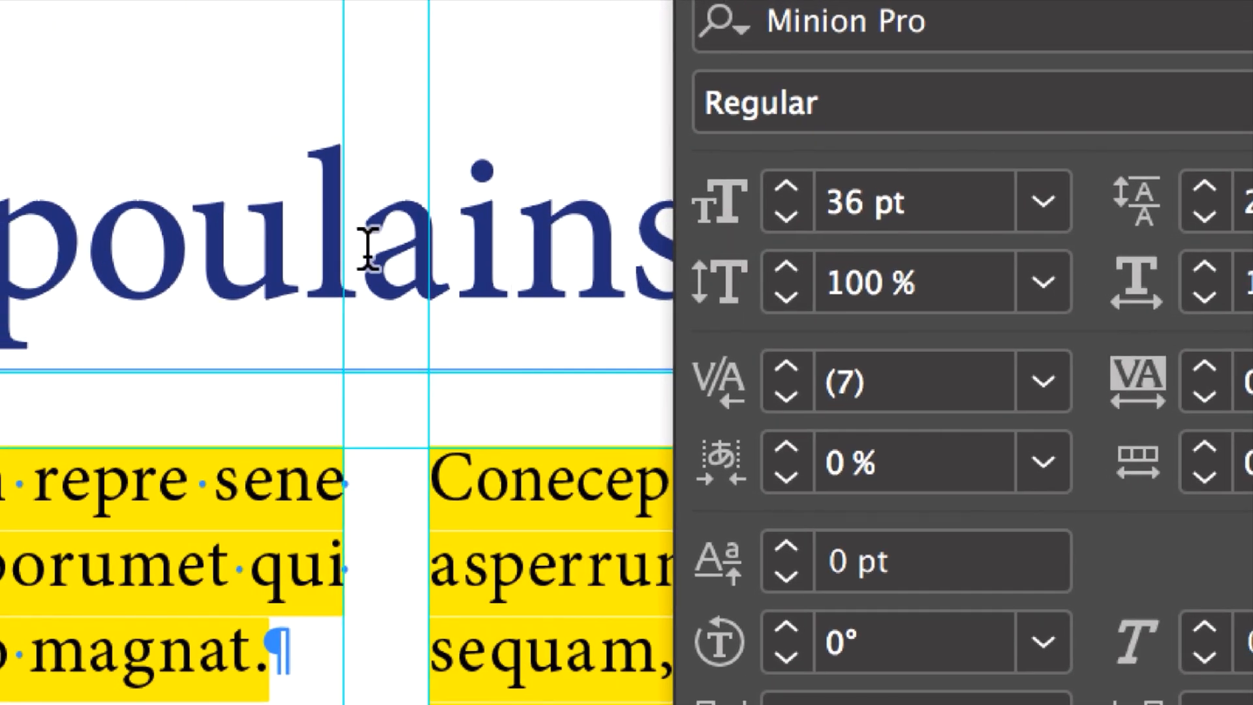
left_click(364, 247)
left_click(199, 250)
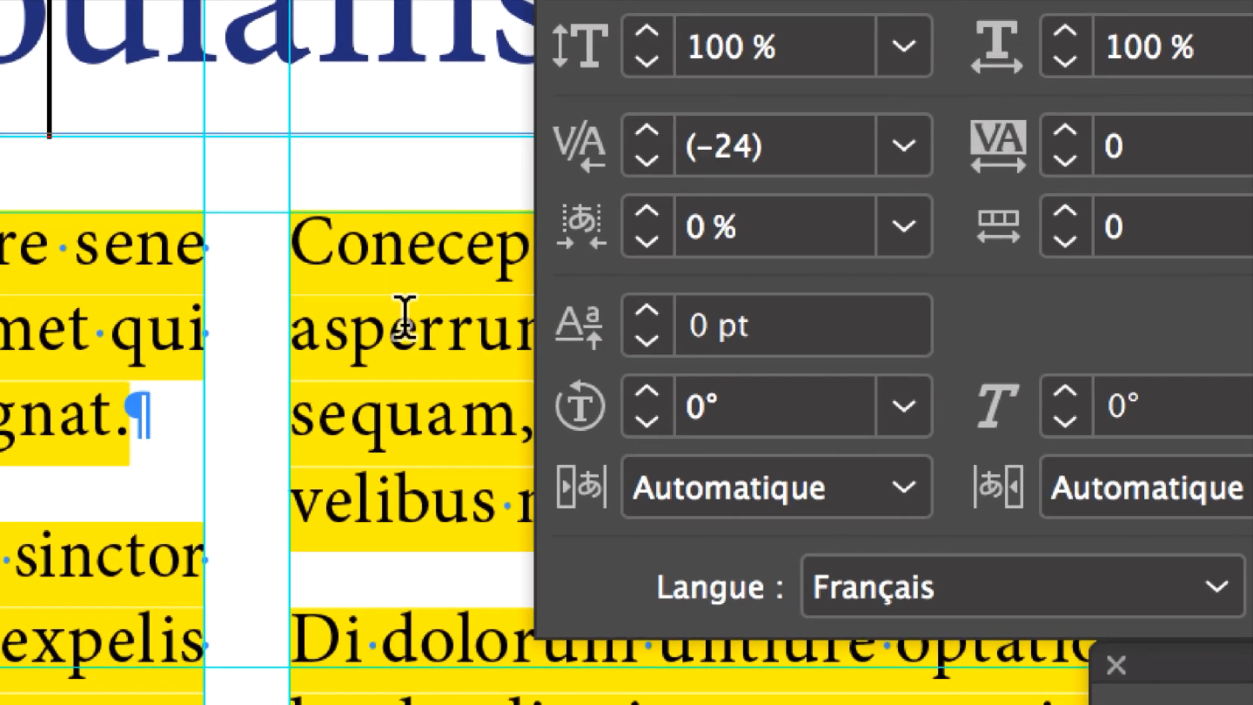
left_click(418, 323)
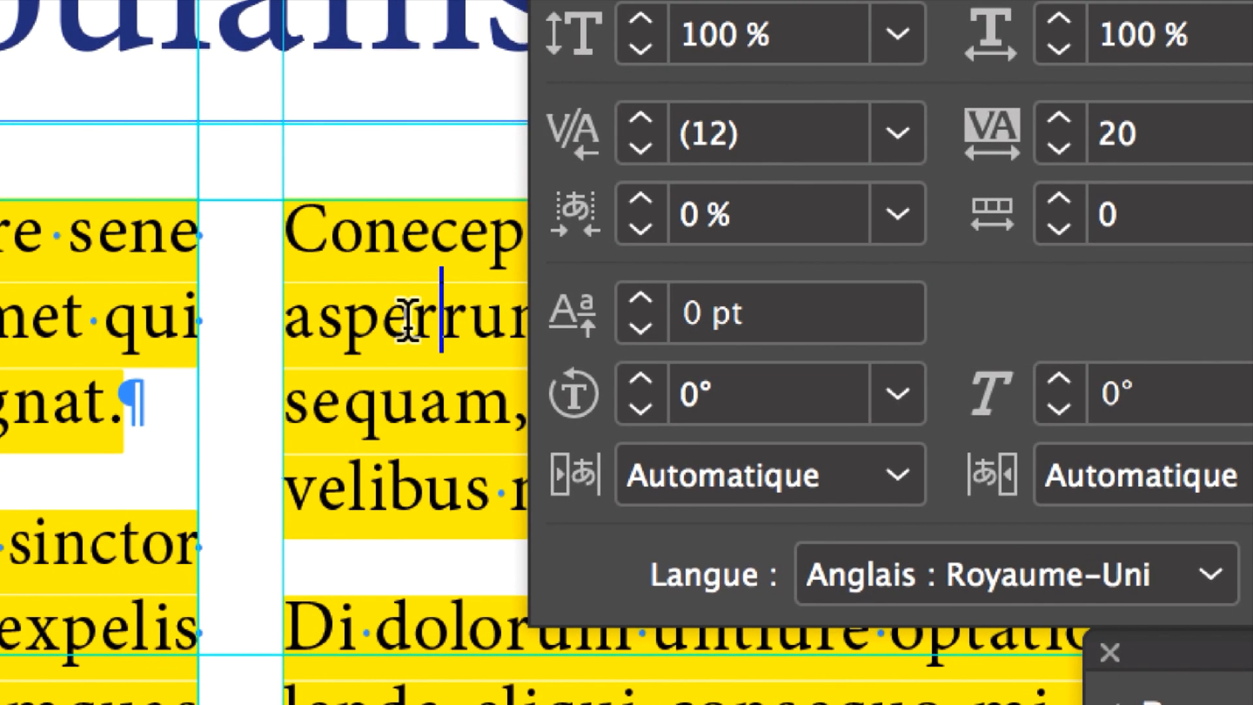
left_click(384, 320)
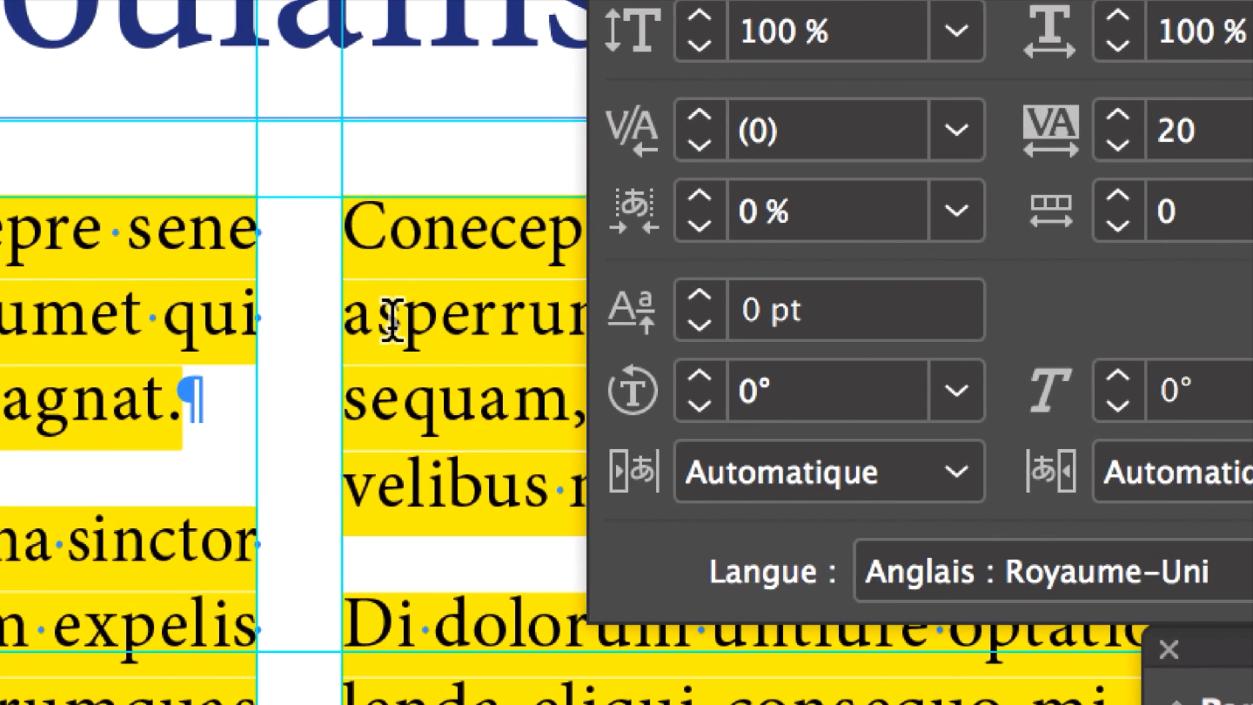
left_click(397, 320)
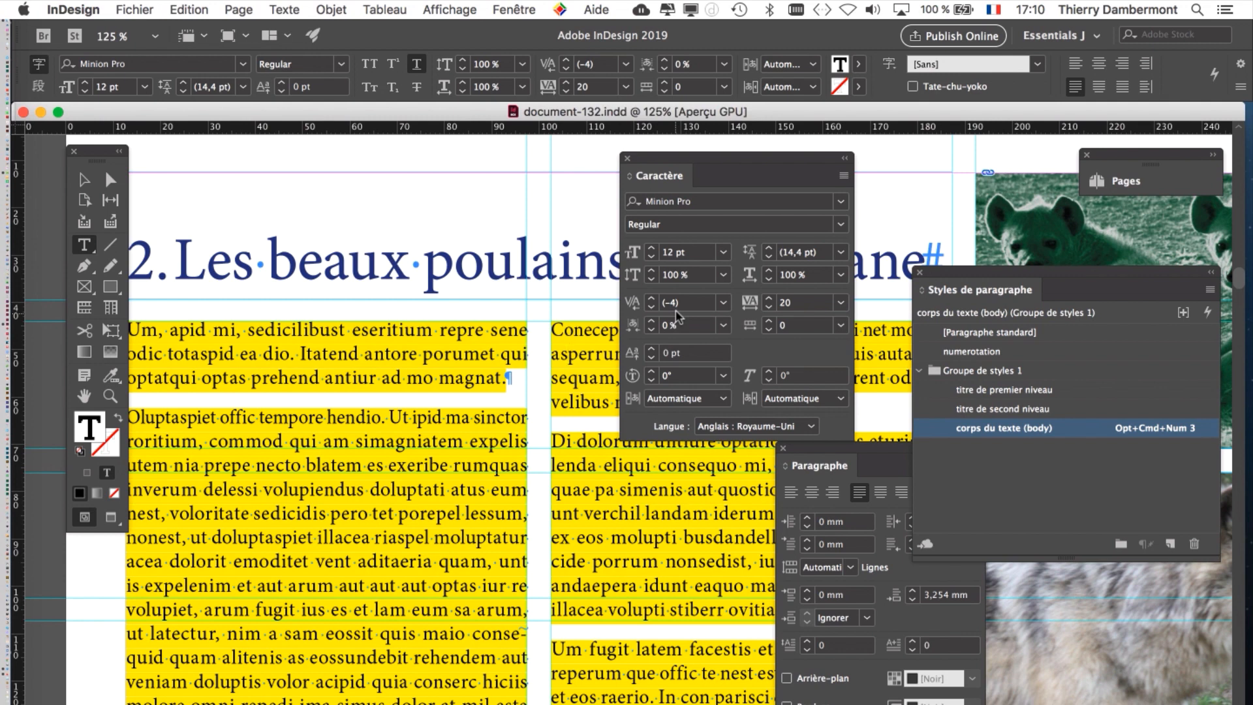
Browse forward from page 6 to page 17's side-column text and move the character settings clear of the page
key("super+minus")
key("super+minus")
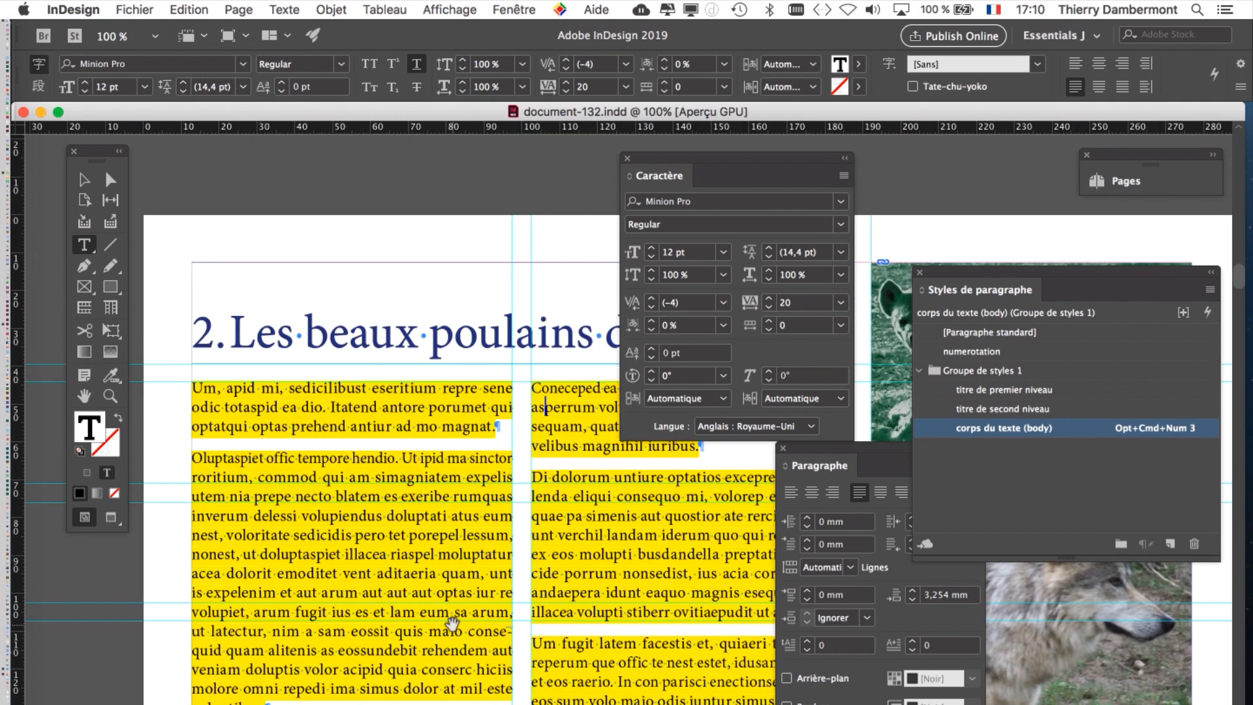
left_click_drag(573, 627, 272, 190)
left_click_drag(627, 537, 404, 174)
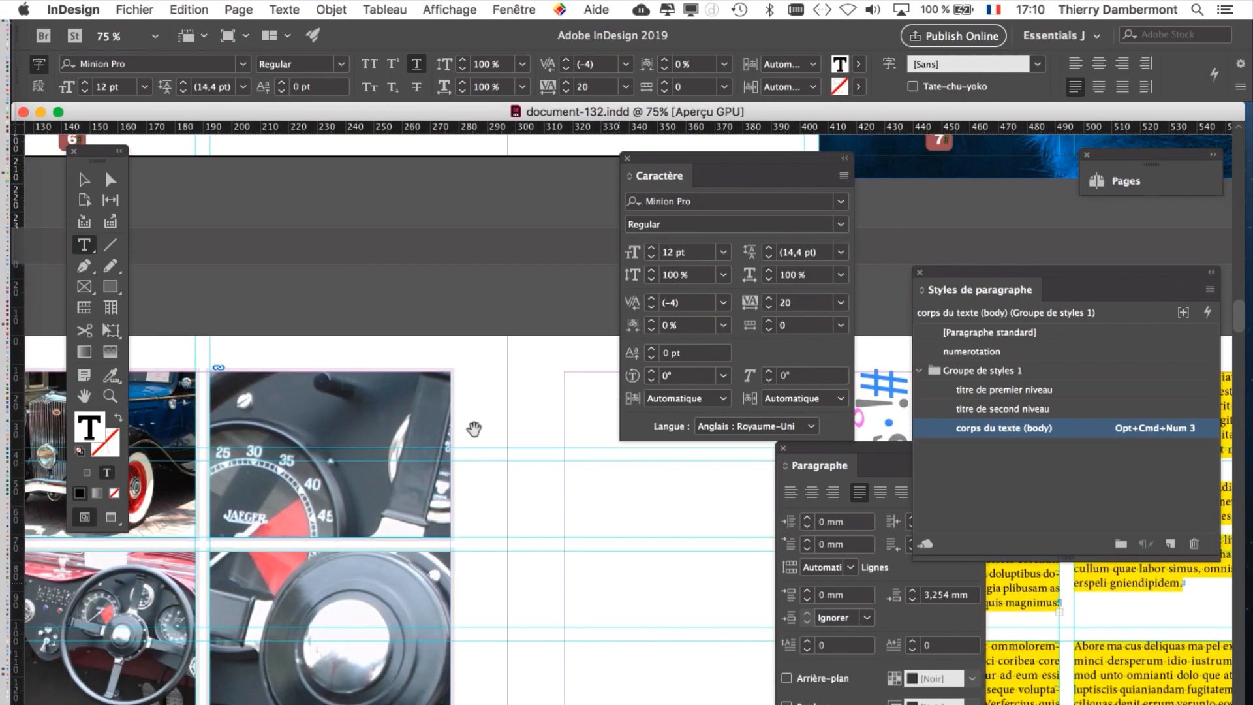
left_click_drag(568, 535, 260, 394)
left_click_drag(590, 479, 413, 98)
left_click_drag(499, 222, 461, 39)
left_click_drag(515, 626, 438, 53)
key("super+minus")
left_click_drag(400, 572, 447, 130)
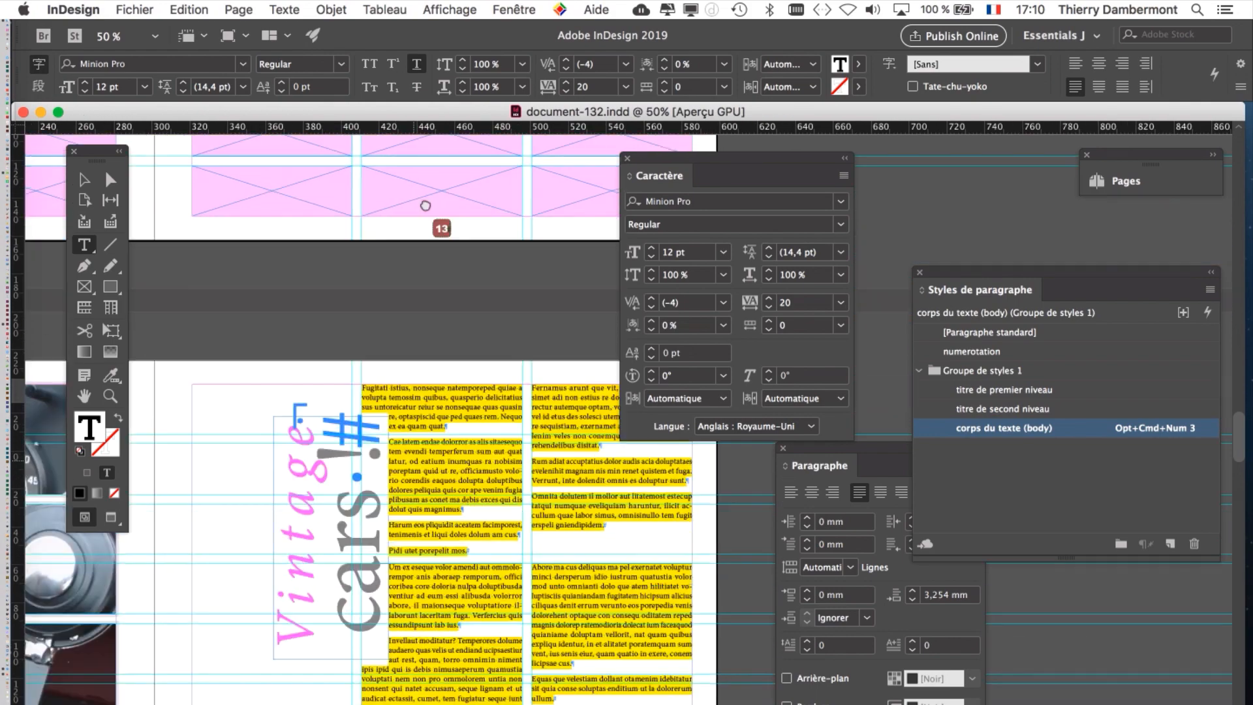
left_click_drag(403, 630, 425, 72)
left_click_drag(286, 455, 219, 396)
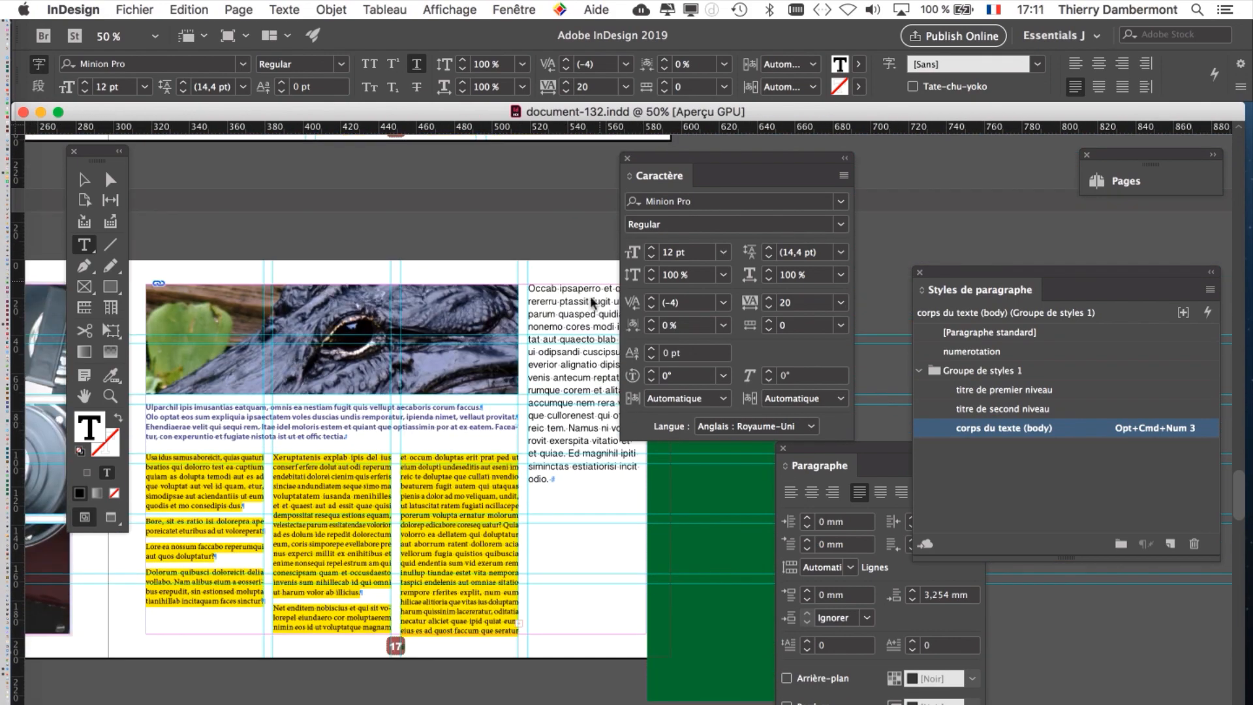
left_click_drag(683, 167, 852, 148)
scroll(534, 426, "up", 2)
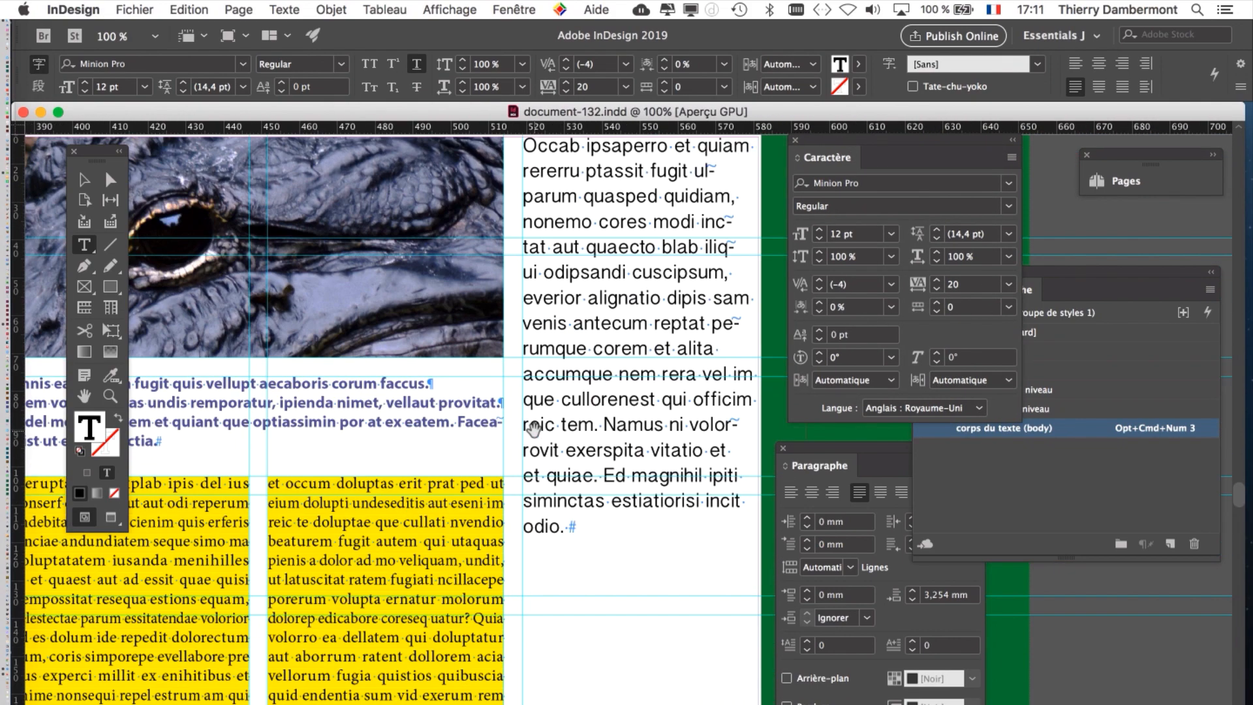
scroll(534, 426, "right", 7)
scroll(534, 426, "up", 3)
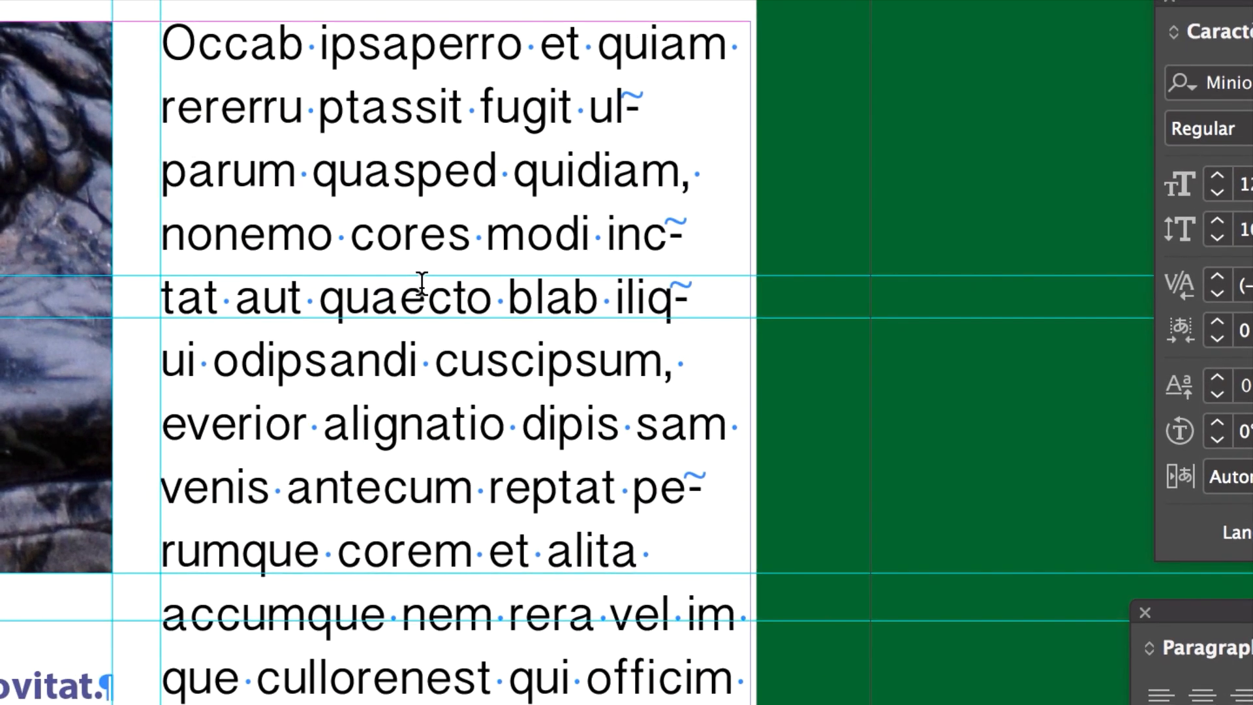
Compare the kerning setting of page 17's side-column text between single letter pairs and selected passages
left_click(421, 288)
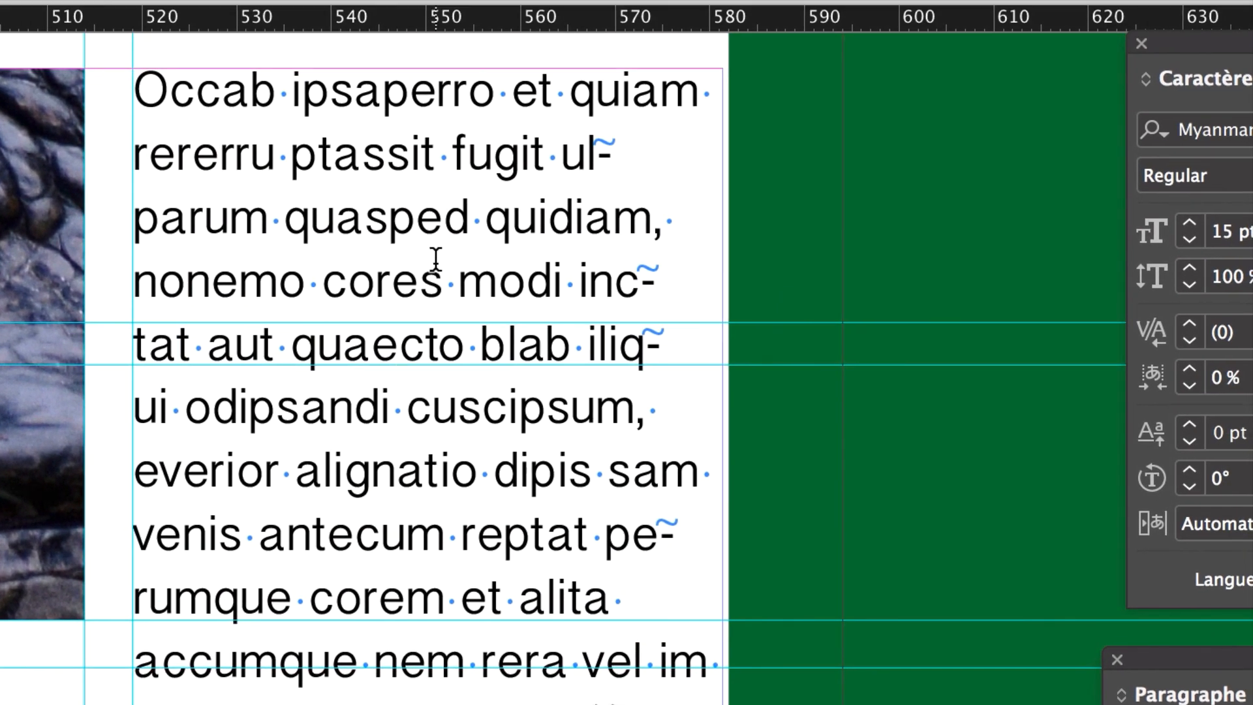
left_click(435, 260)
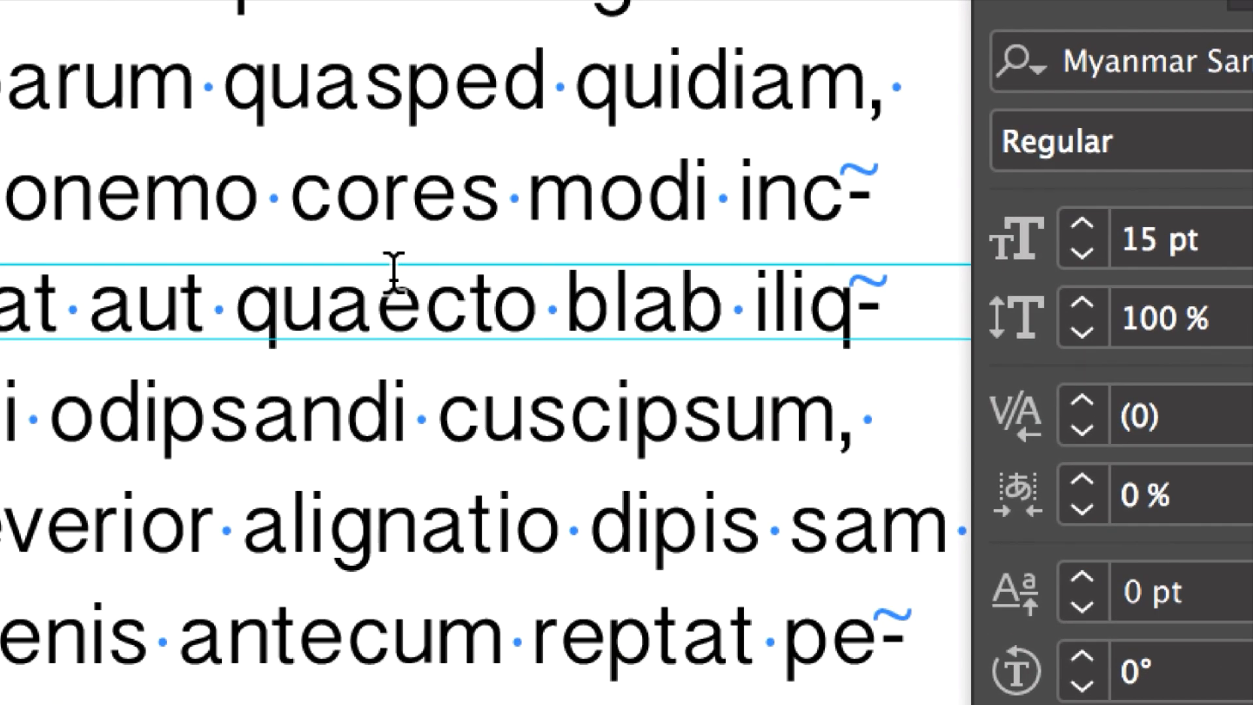
left_click_drag(393, 269, 606, 471)
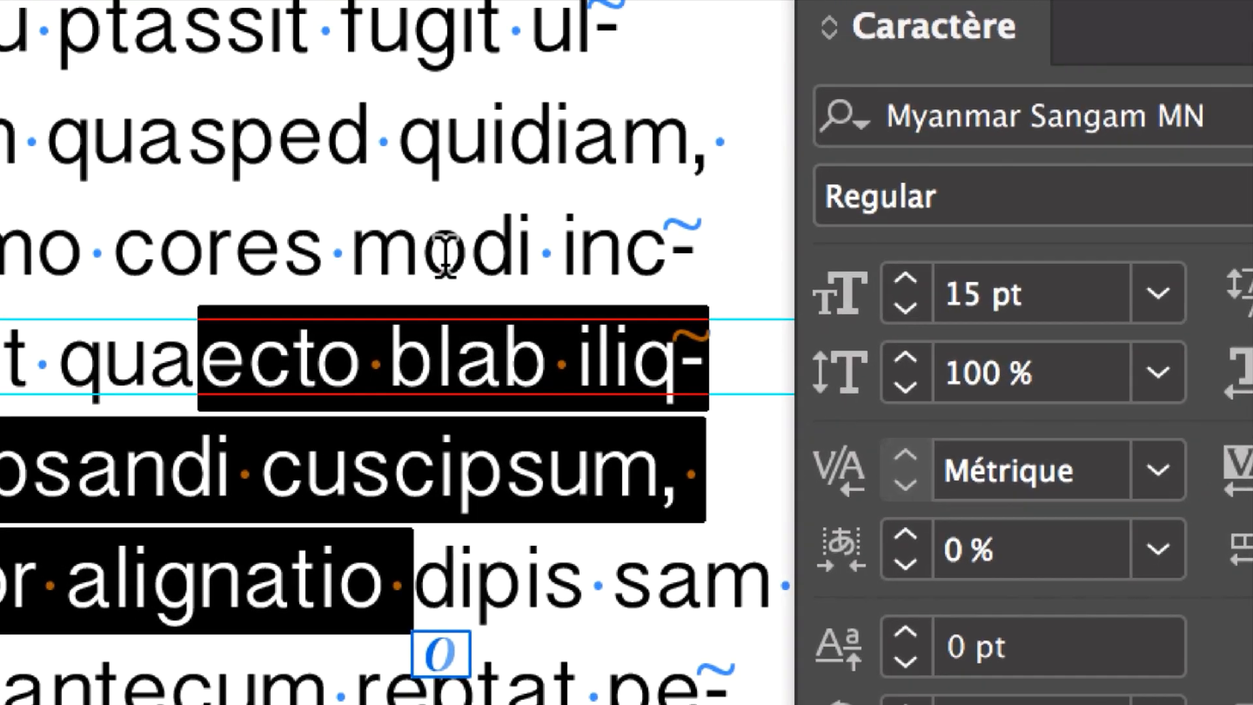
left_click(101, 92)
left_click(452, 235)
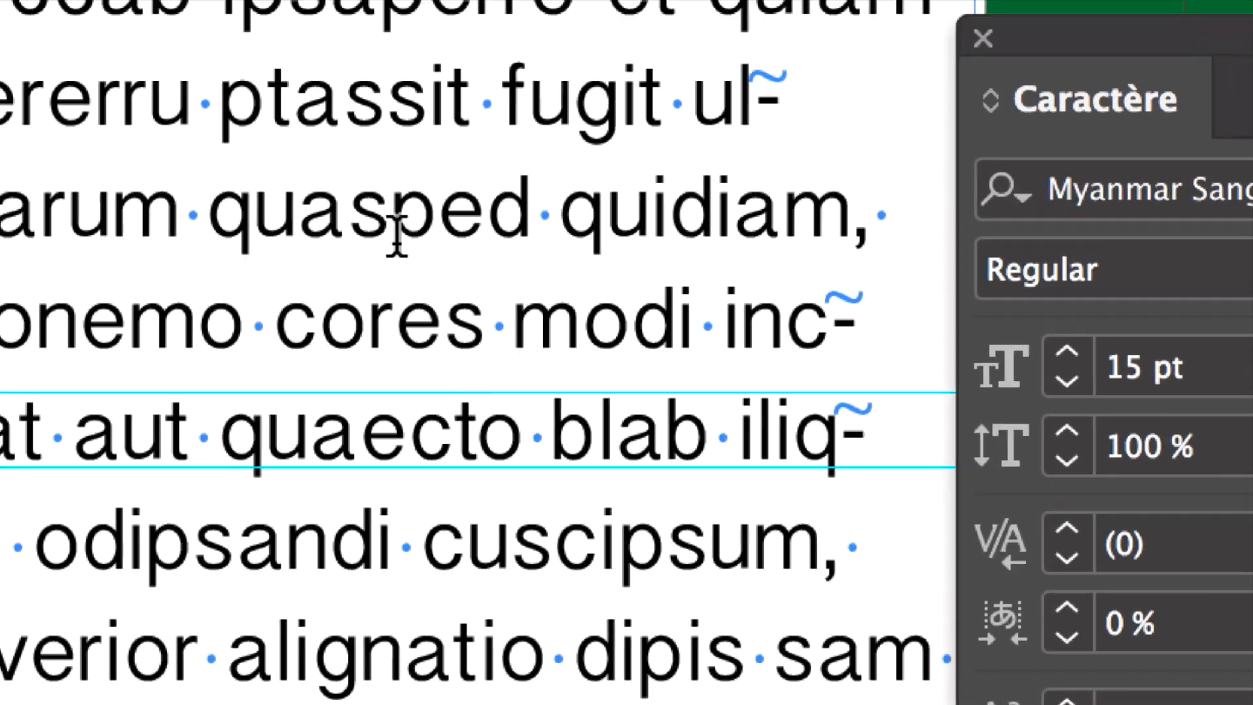
left_click_drag(164, 295, 261, 401)
left_click_drag(431, 265, 635, 473)
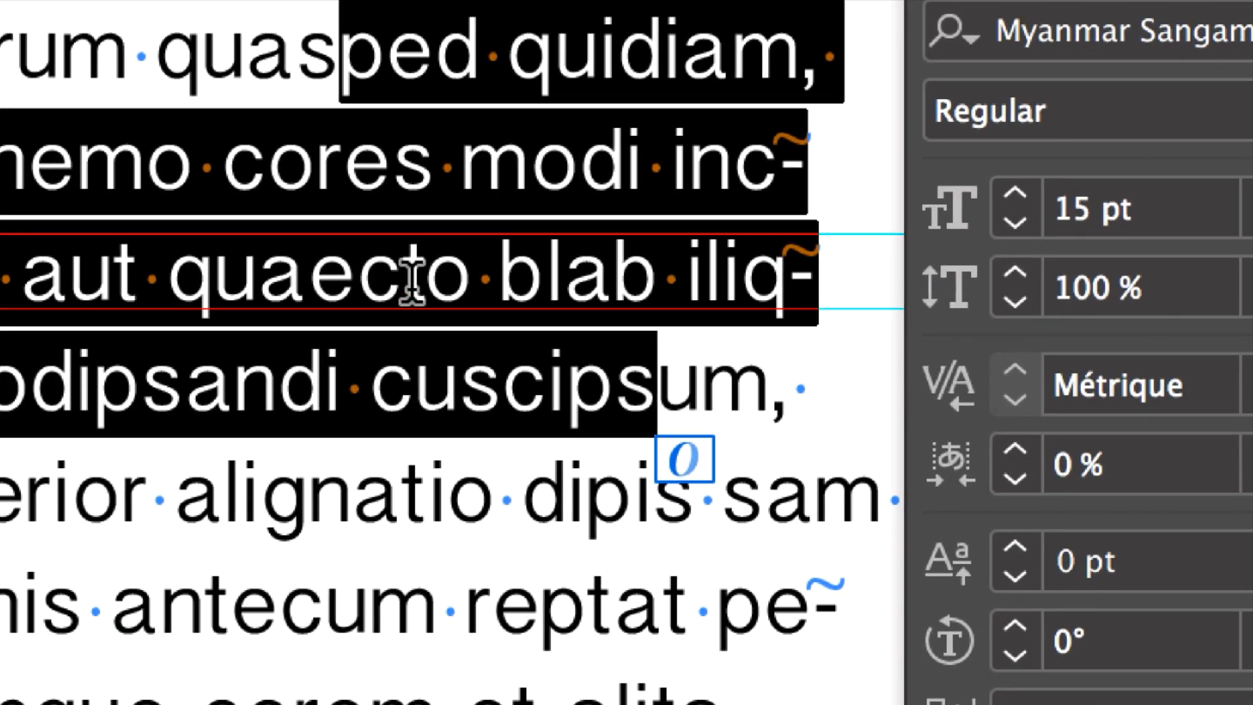
left_click(412, 281)
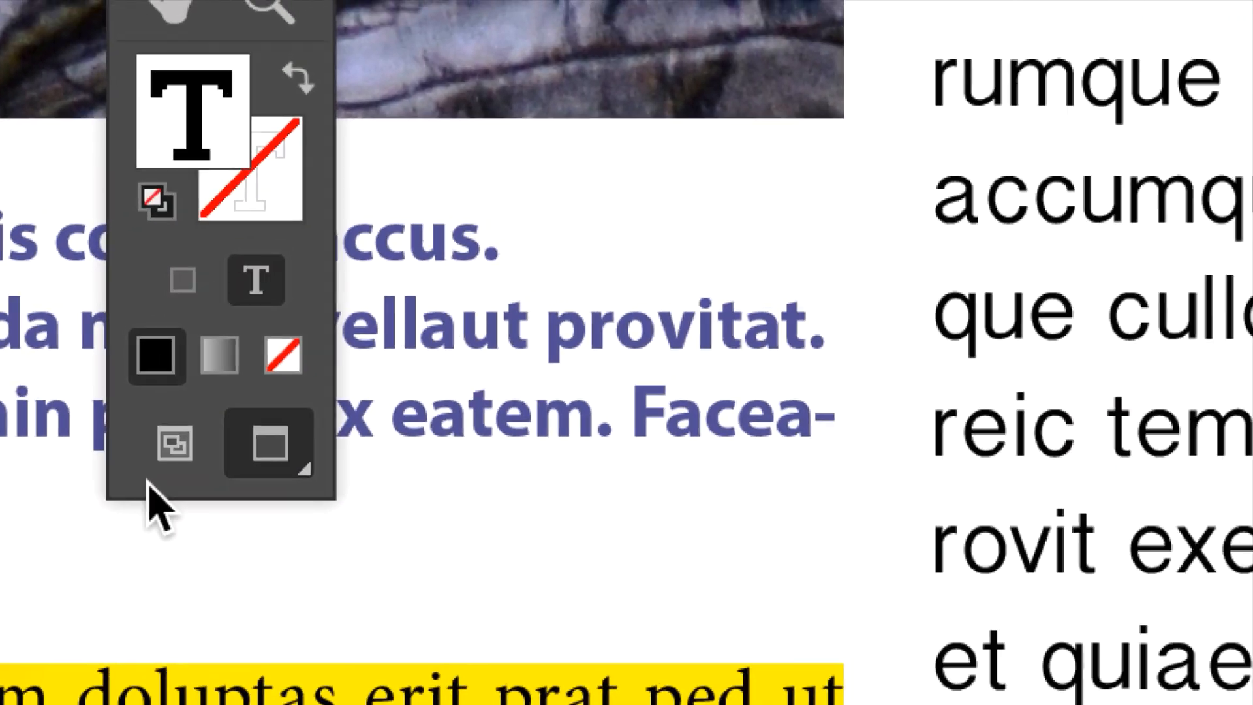
Show page 17 in preview display and set the kerning of all its side-column text to Optique
left_click(173, 442)
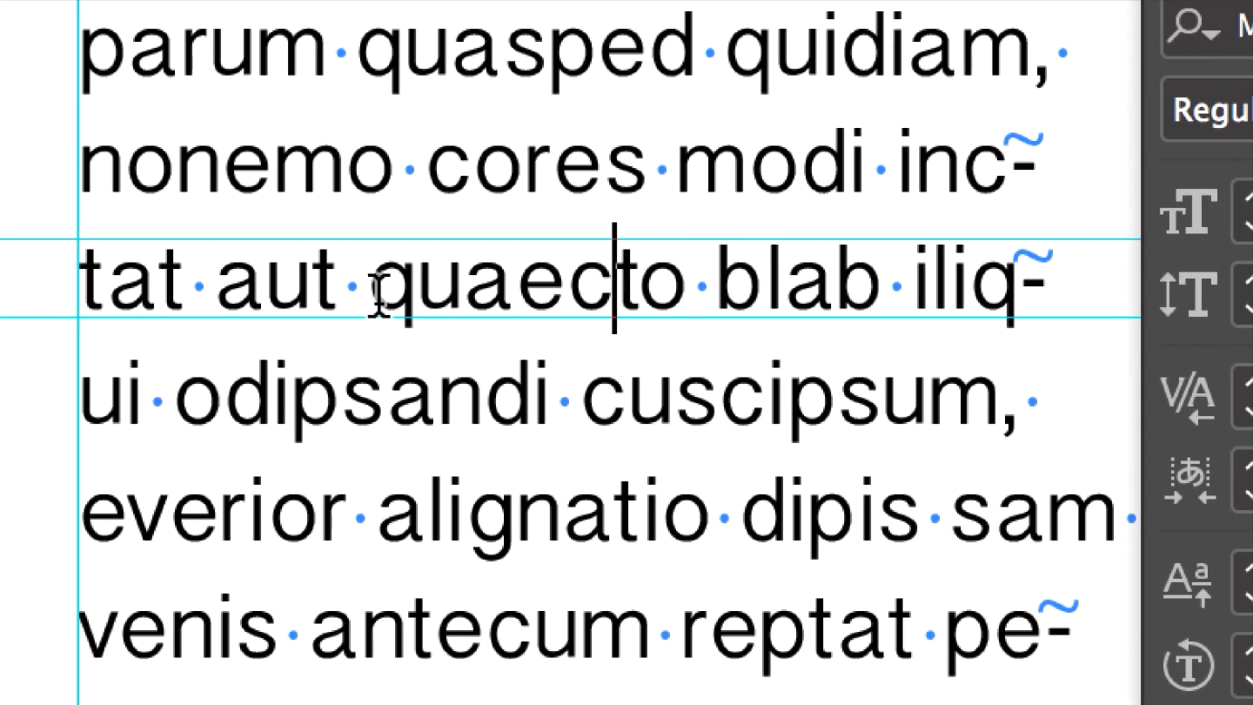
left_click_drag(378, 297, 686, 301)
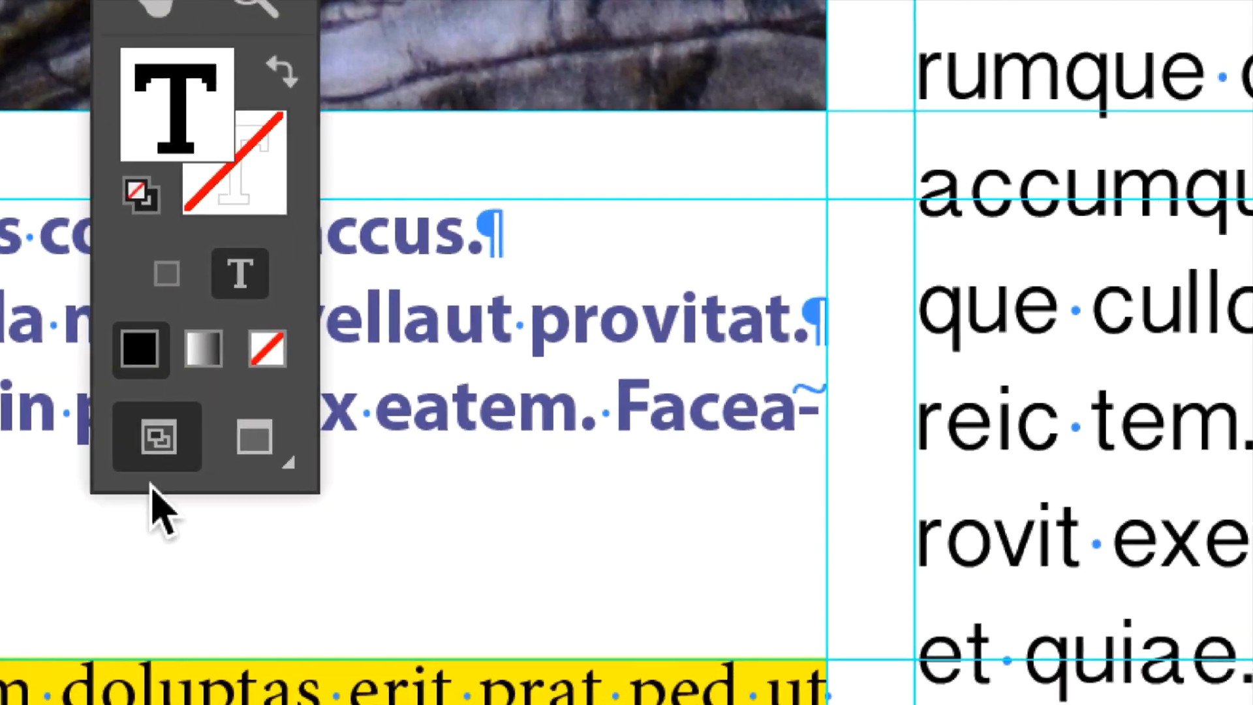
left_click(176, 470)
left_click(412, 386)
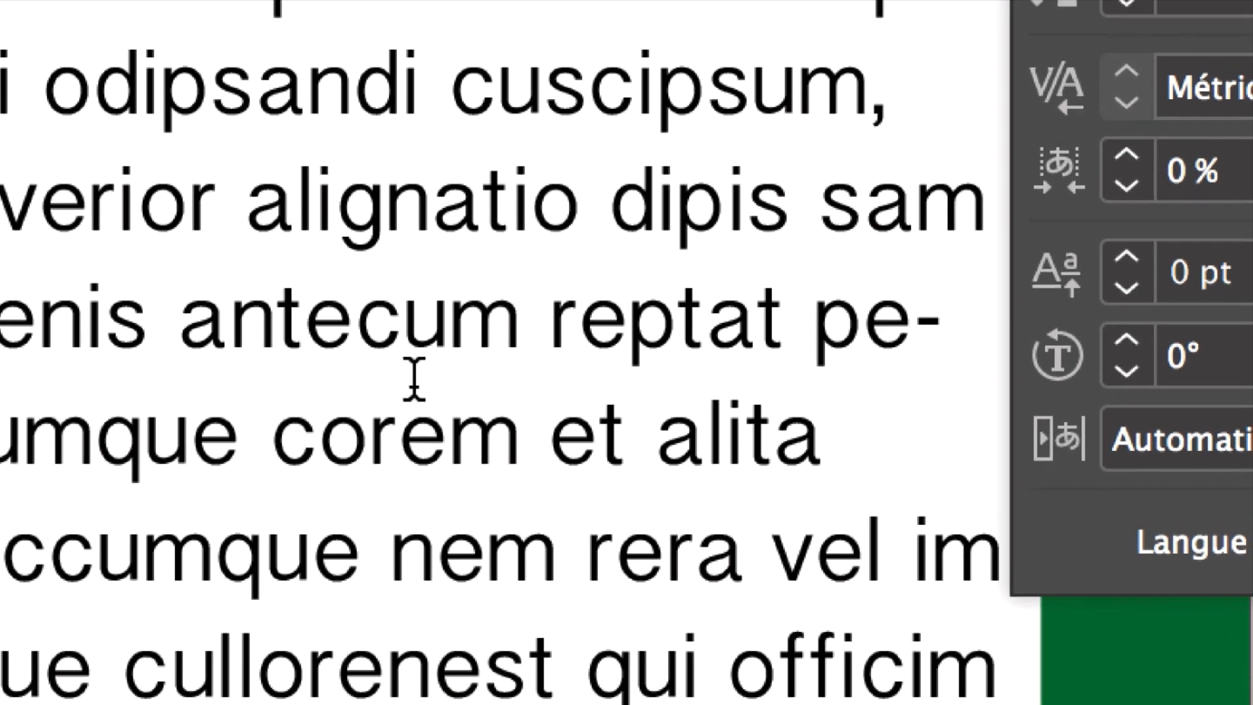
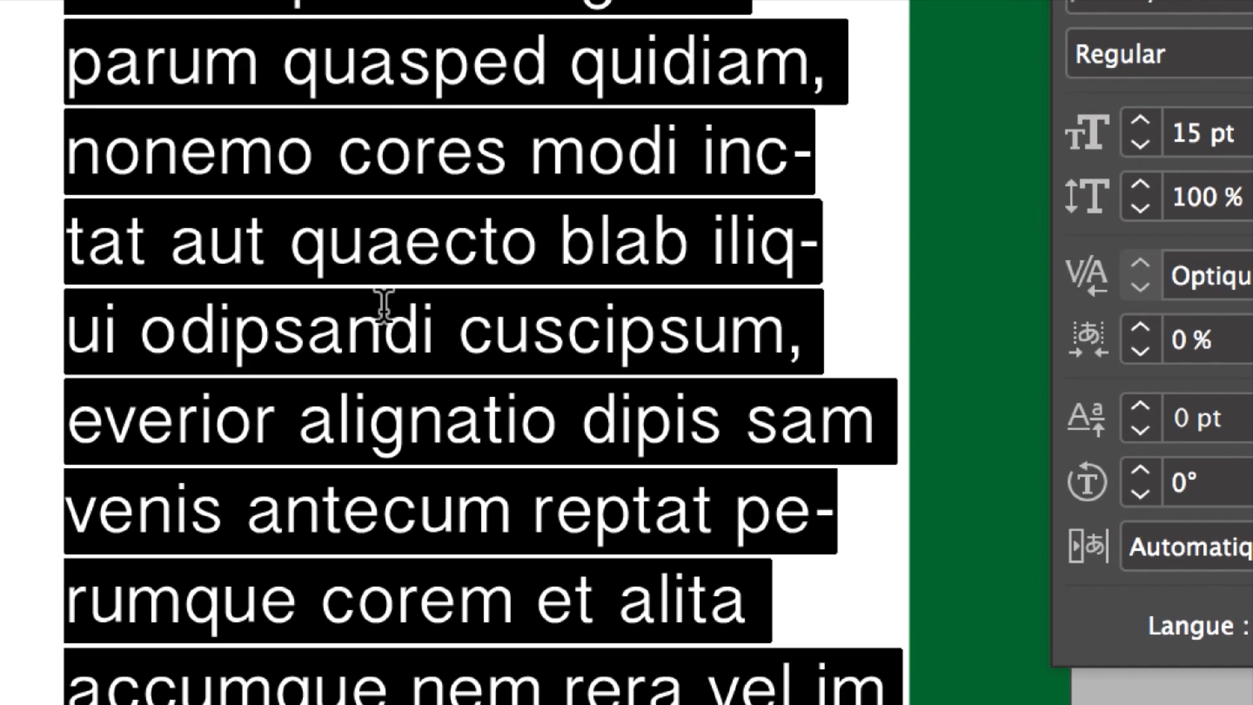
Undo and redo the Optique kerning repeatedly to compare the side-column text's letter spacing with Métrique, finishing with Optique applied
key("Escape")
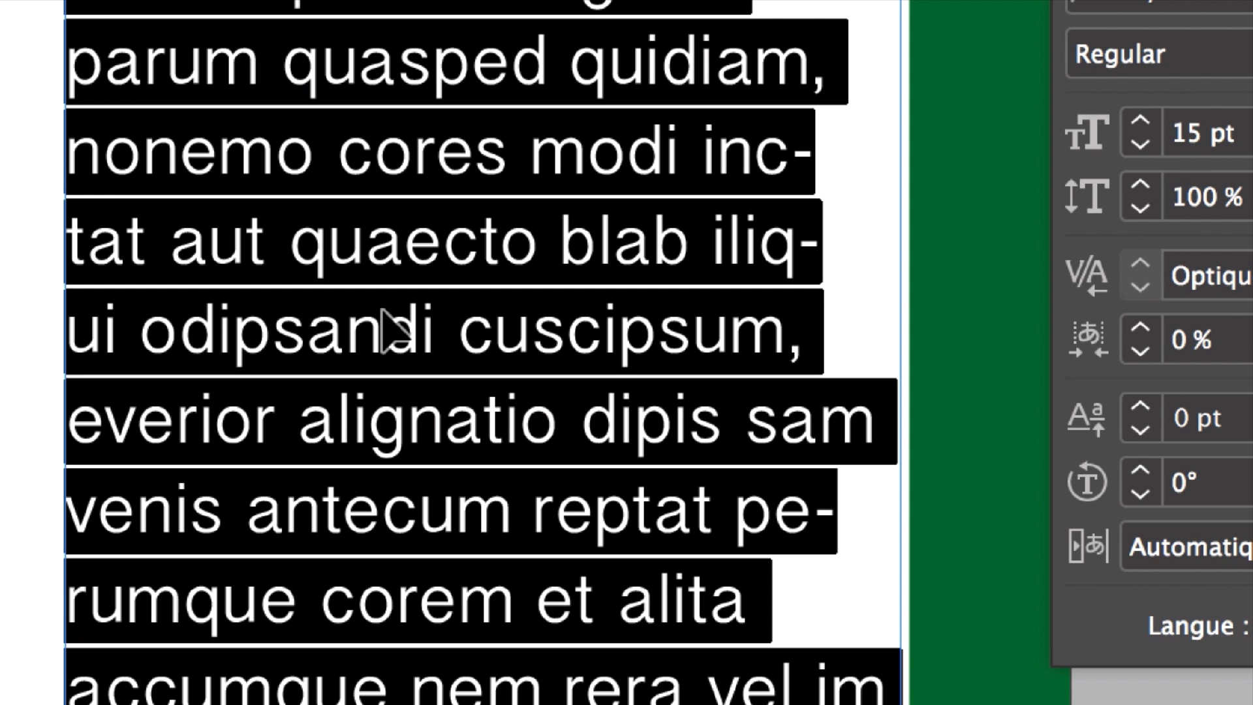
key("super+z")
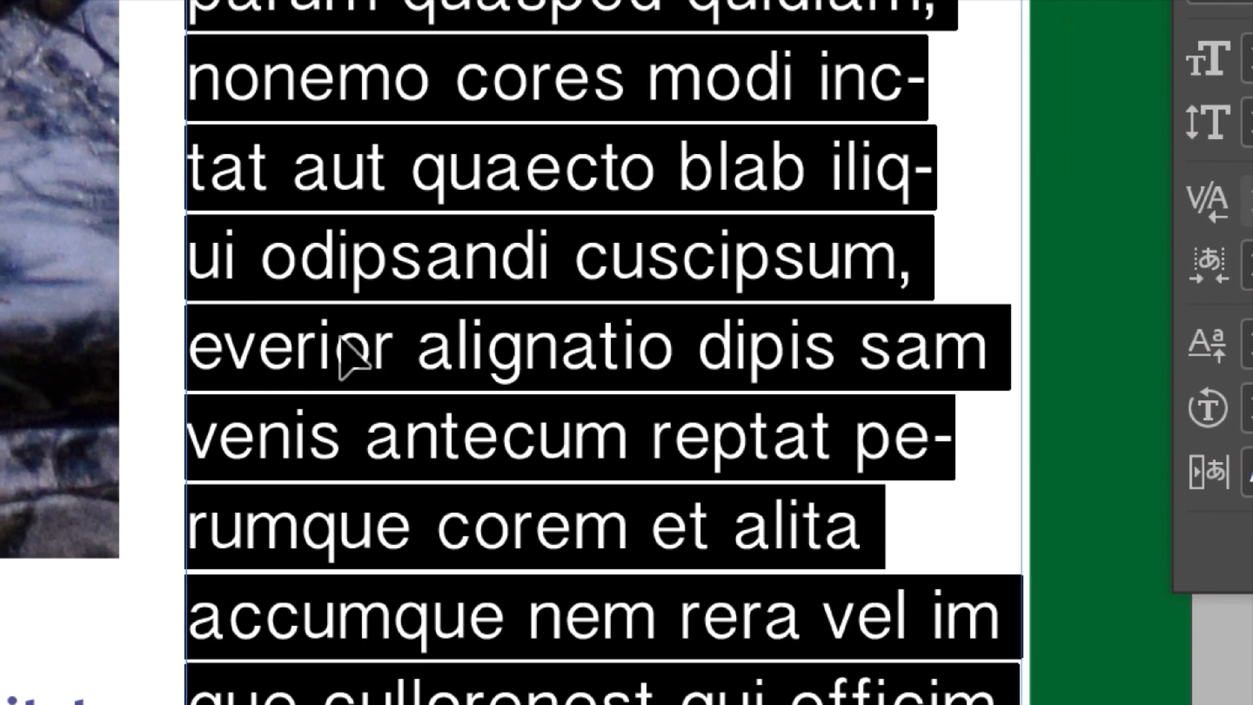
key("super+shift+z")
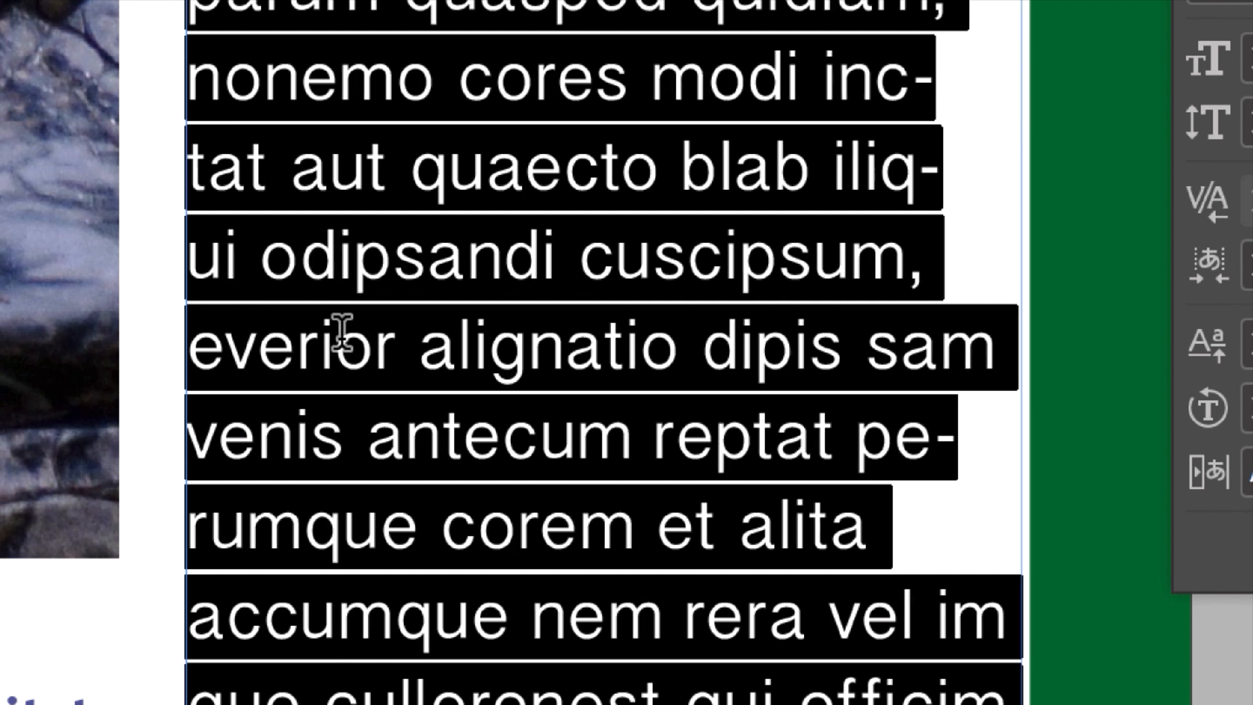
key("super+z")
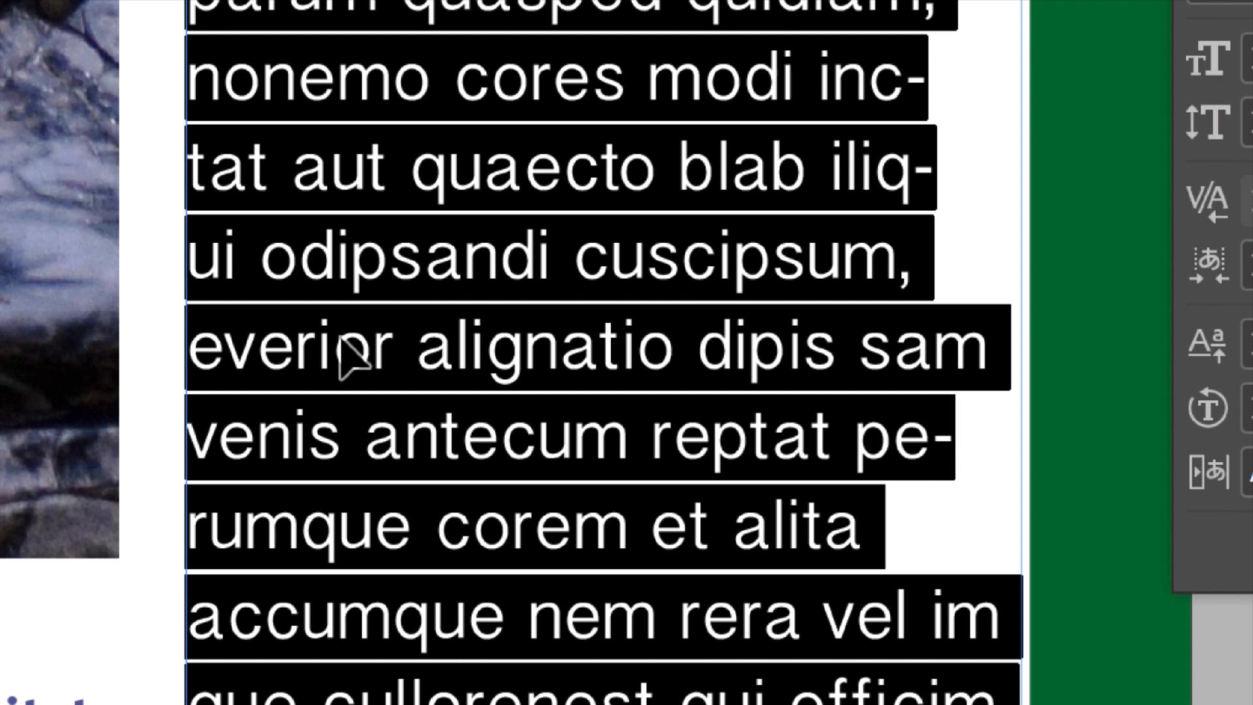
key("super+shift+z")
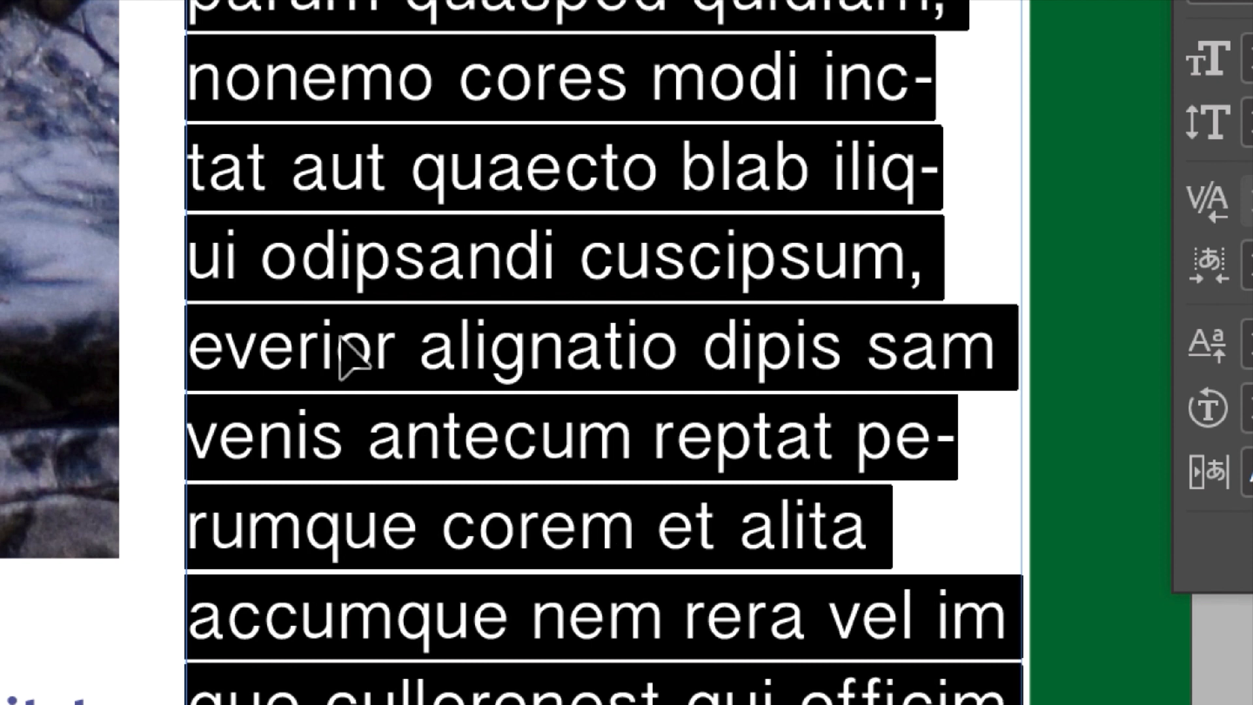
key("super+z")
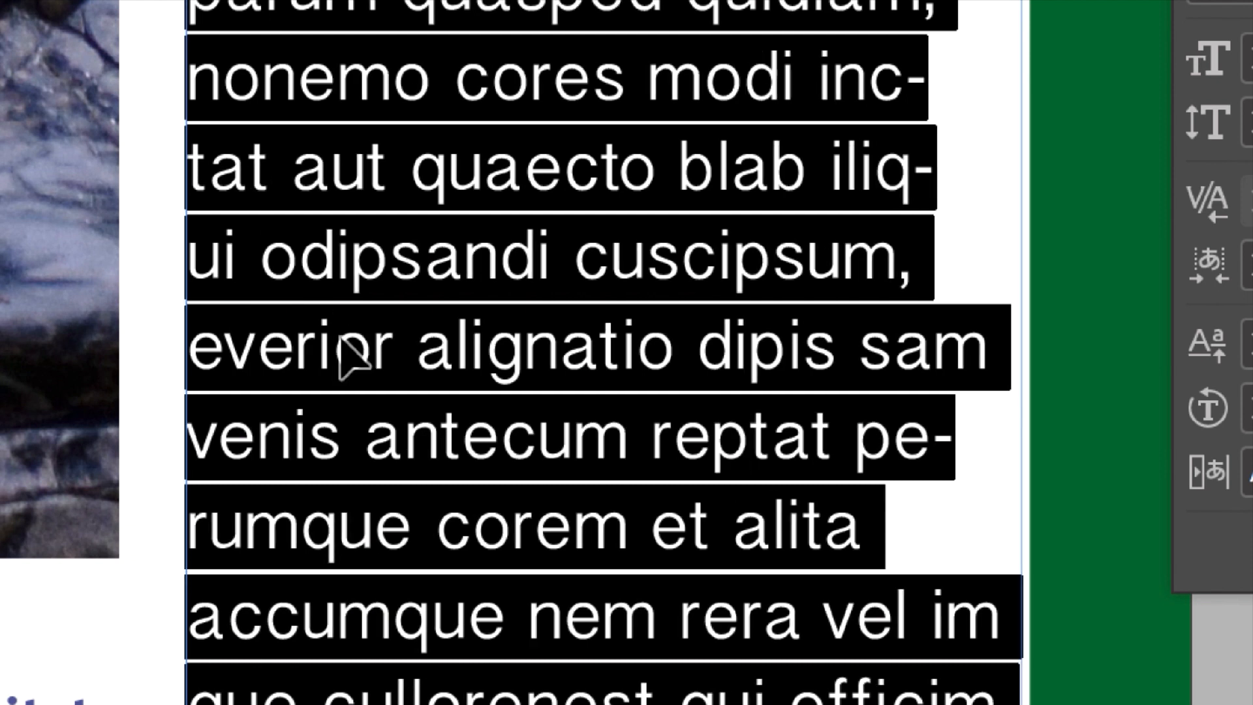
key("super+shift+z")
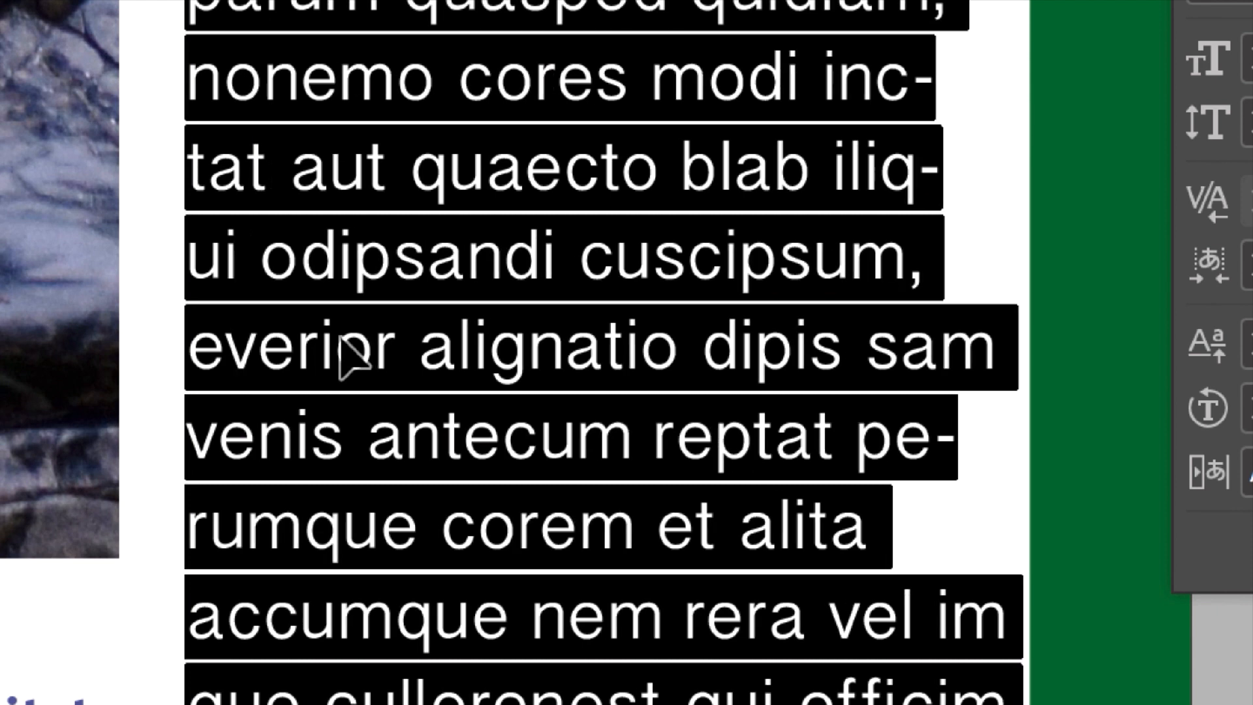
key("super+z")
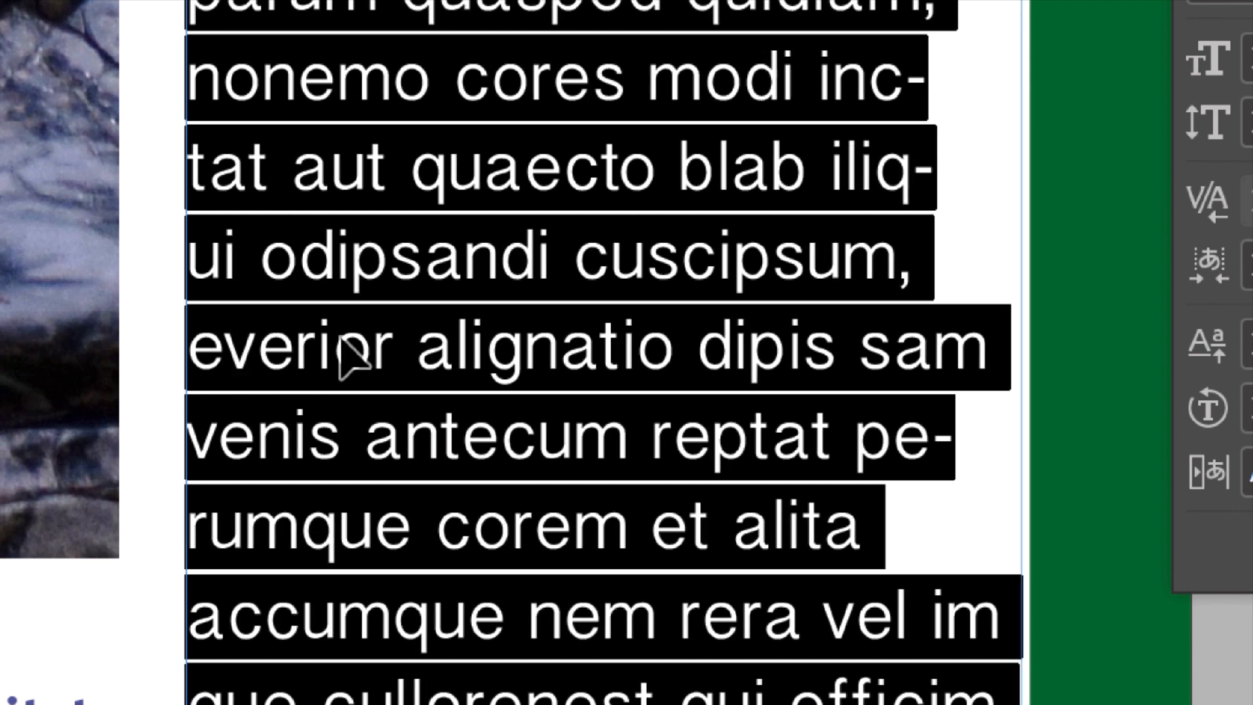
key("super+shift+z")
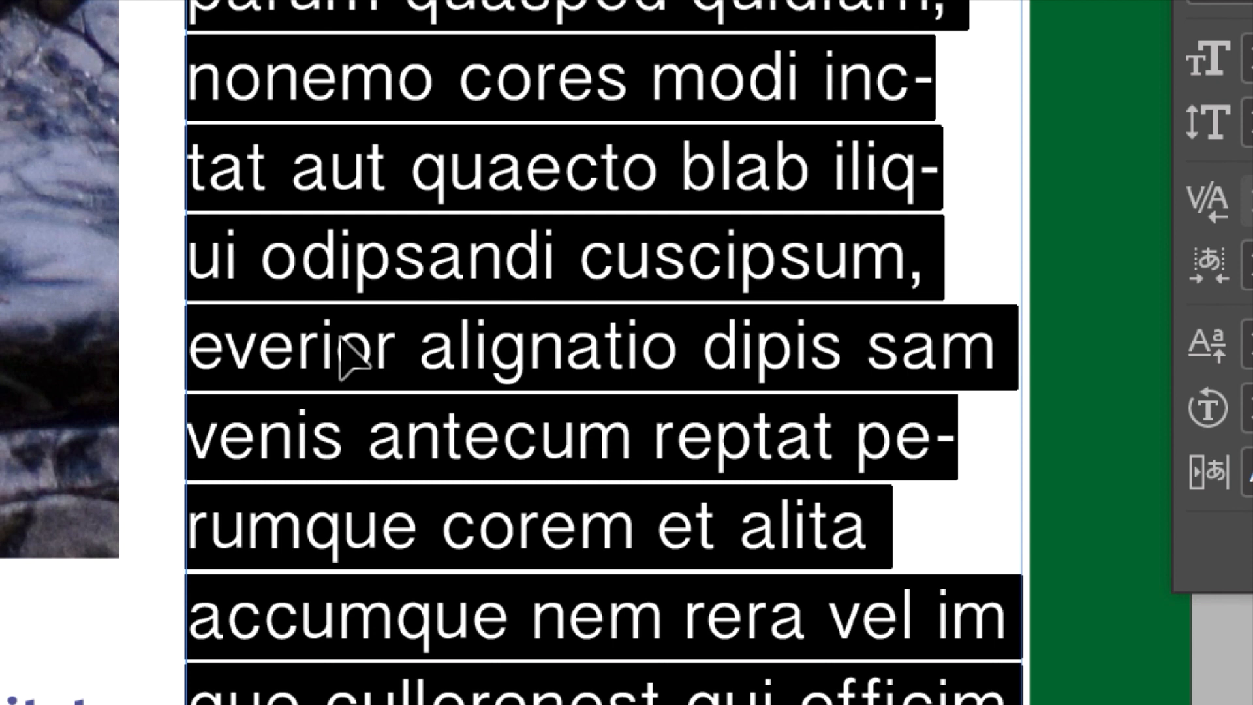
key("super+z")
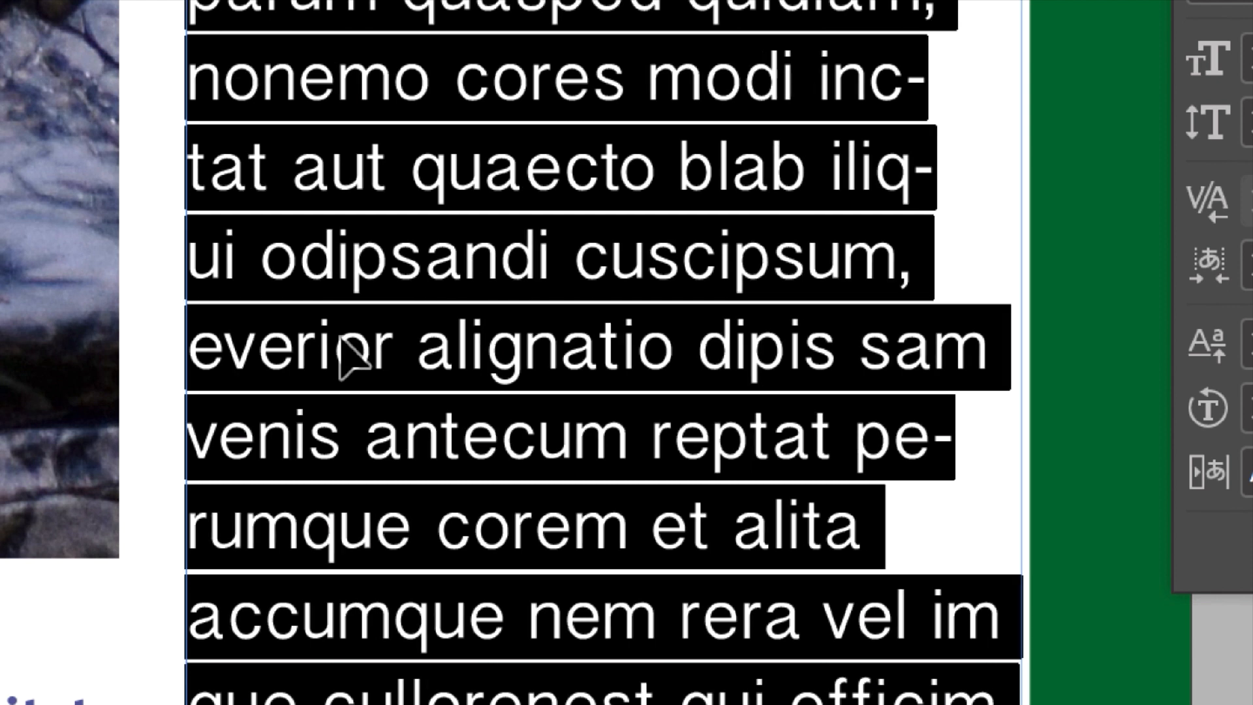
key("super+shift+z")
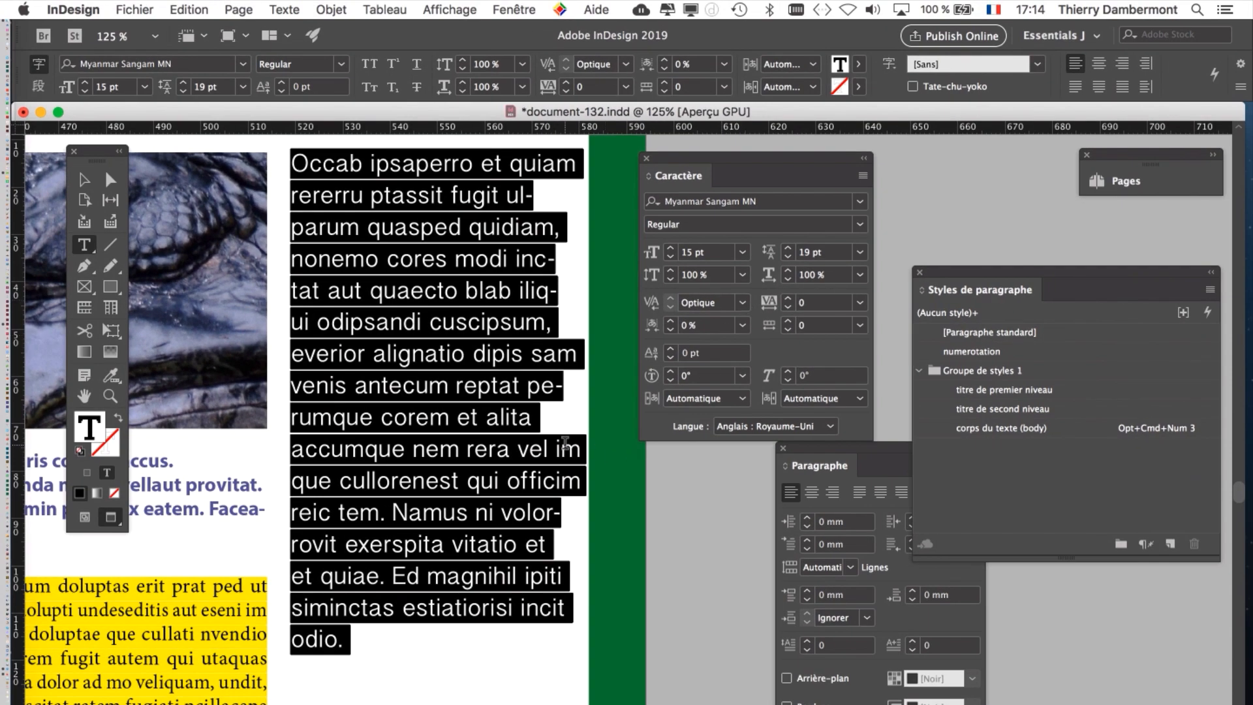
Deselect the side-column text and place the text cursor in "cuscipsum" to examine its character and paragraph settings
left_click(550, 449)
scroll(620, 556, "up", 1)
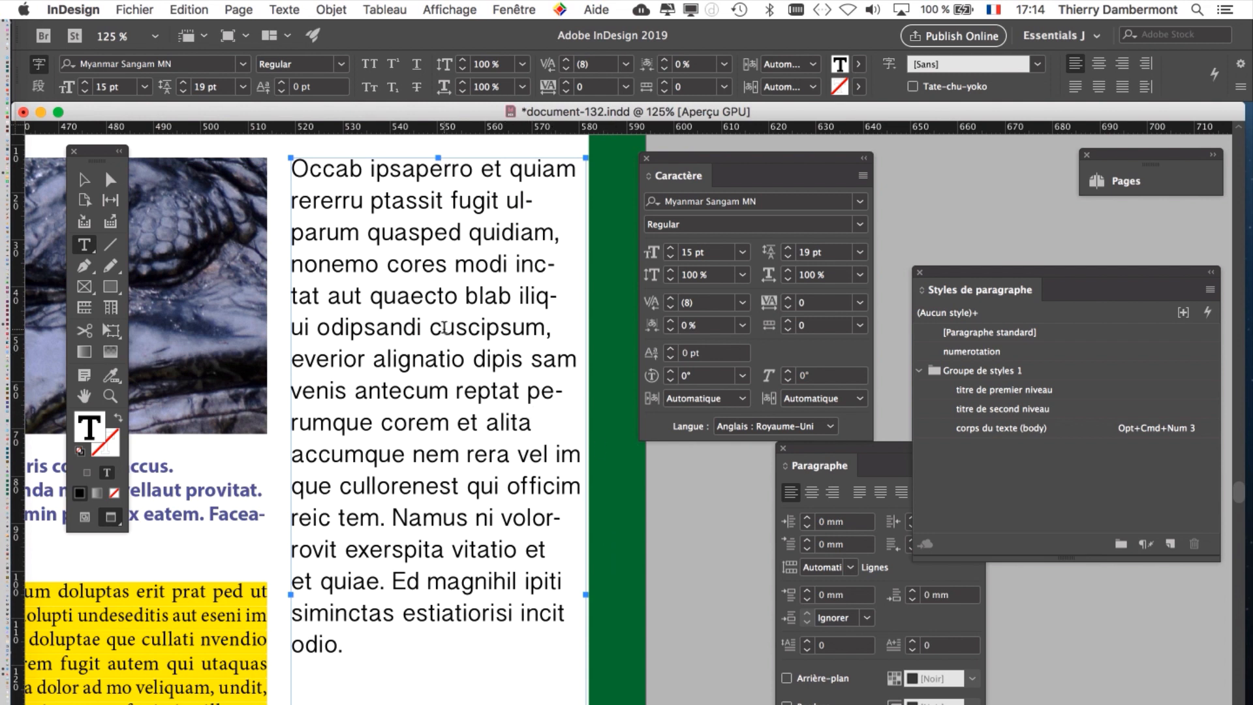
left_click(444, 327)
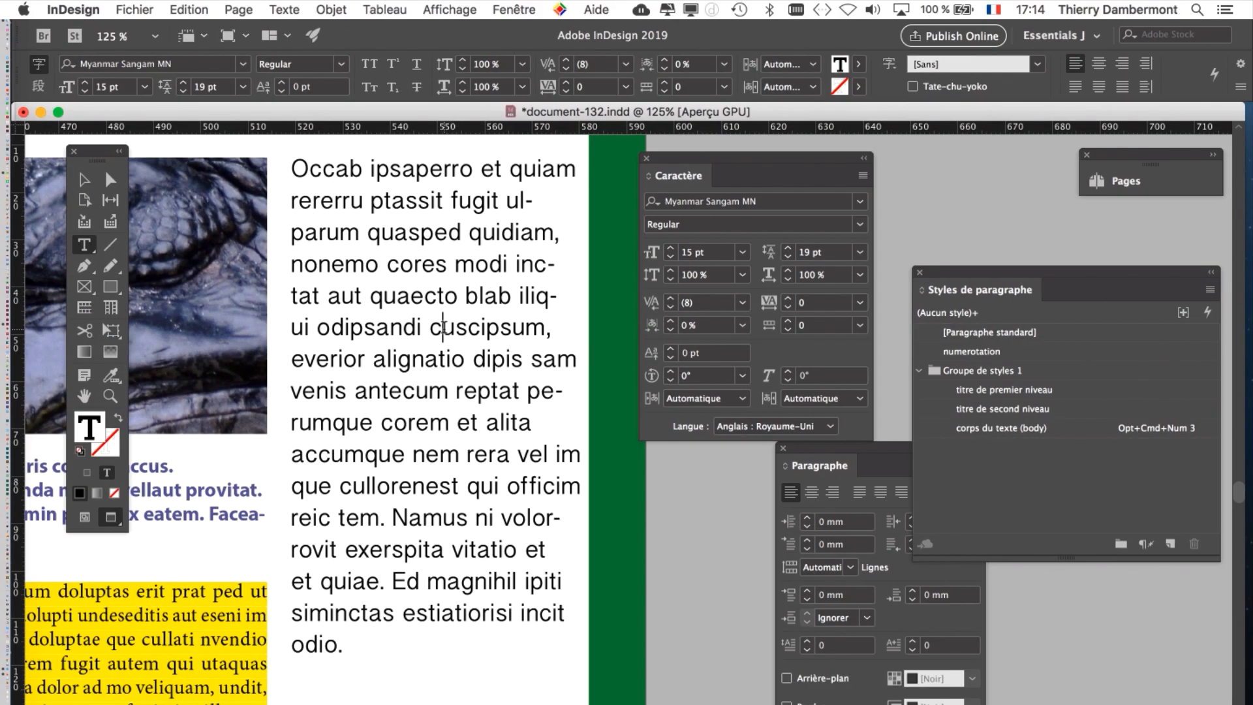
Examine the export formats offered while the text cursor is in the side-column text, then cancel the export
left_click(134, 9)
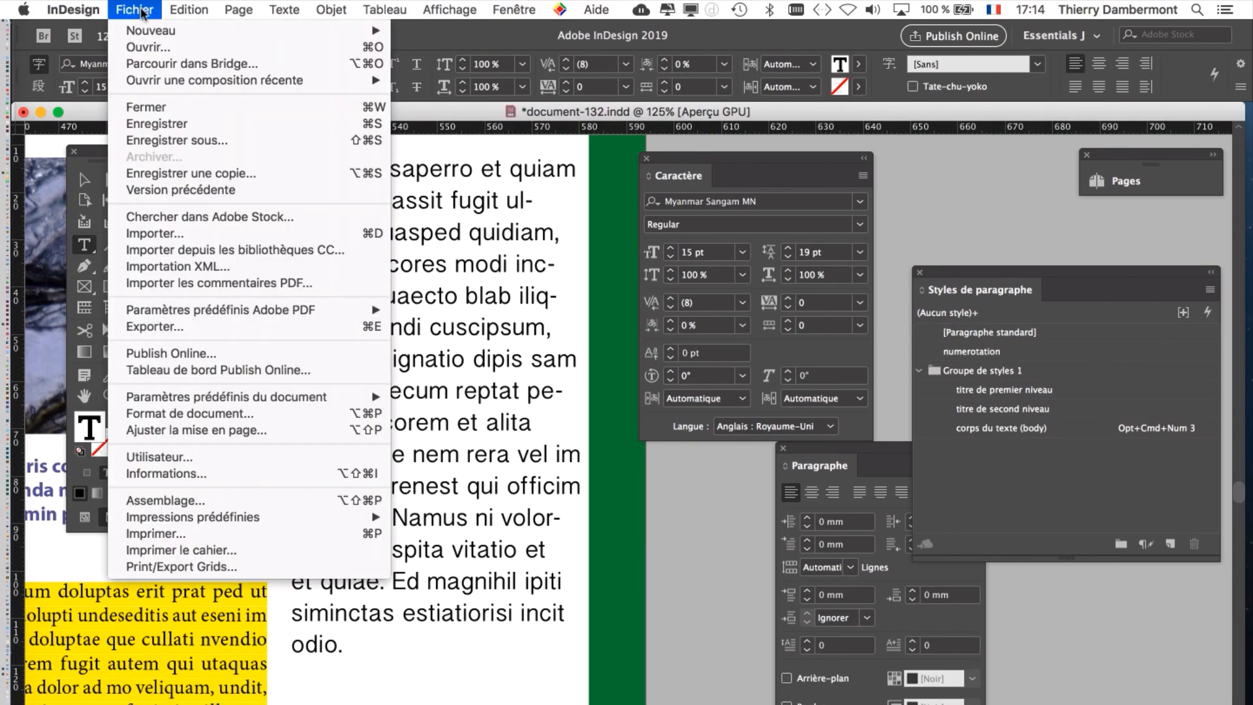
left_click(202, 326)
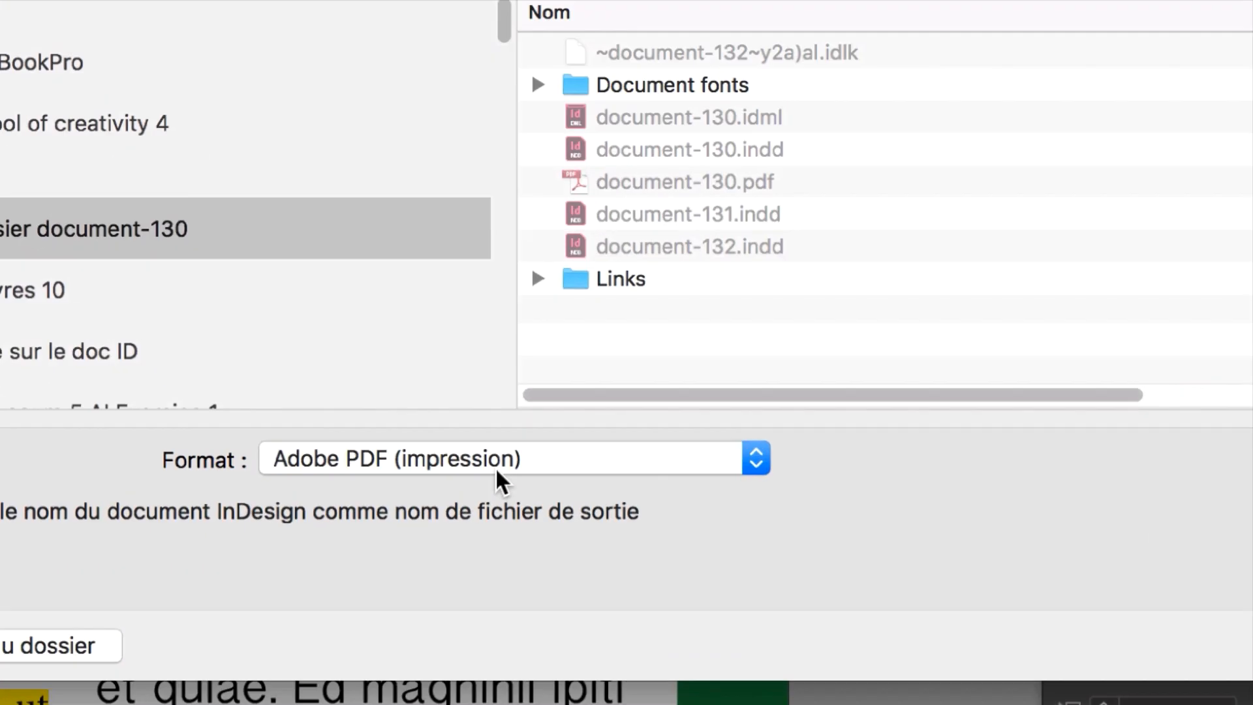
left_click(496, 466)
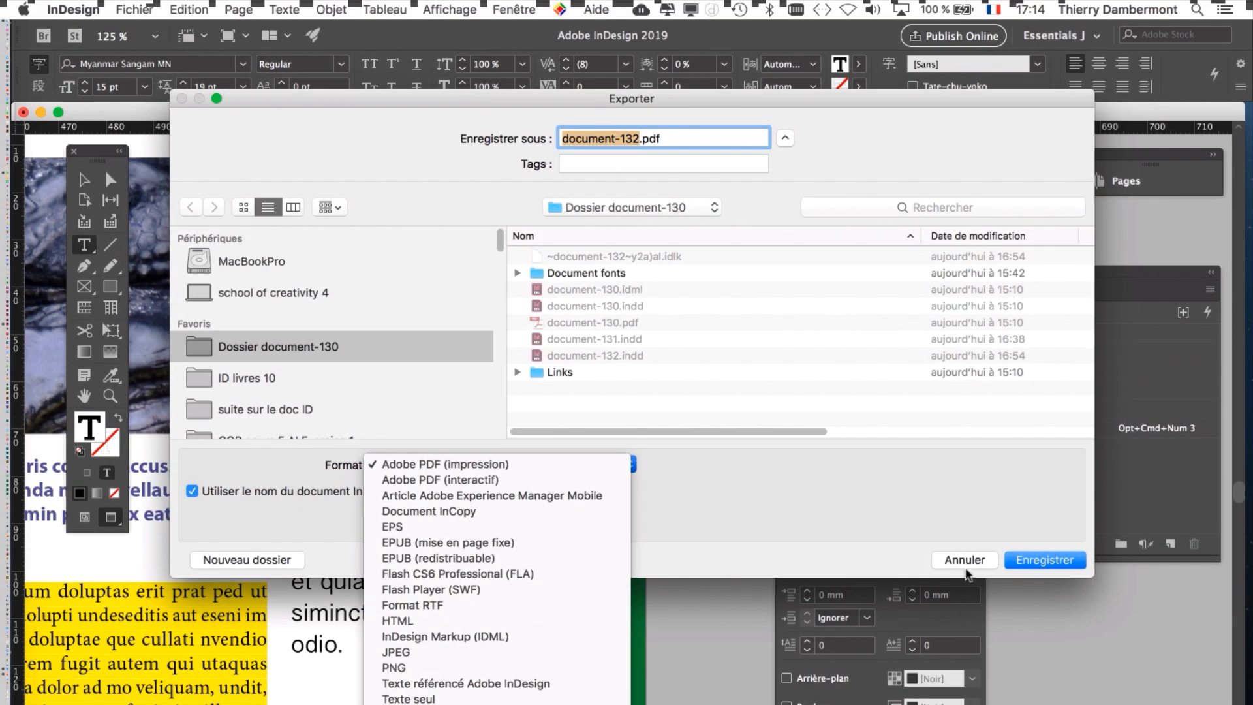
left_click(965, 566)
left_click(965, 567)
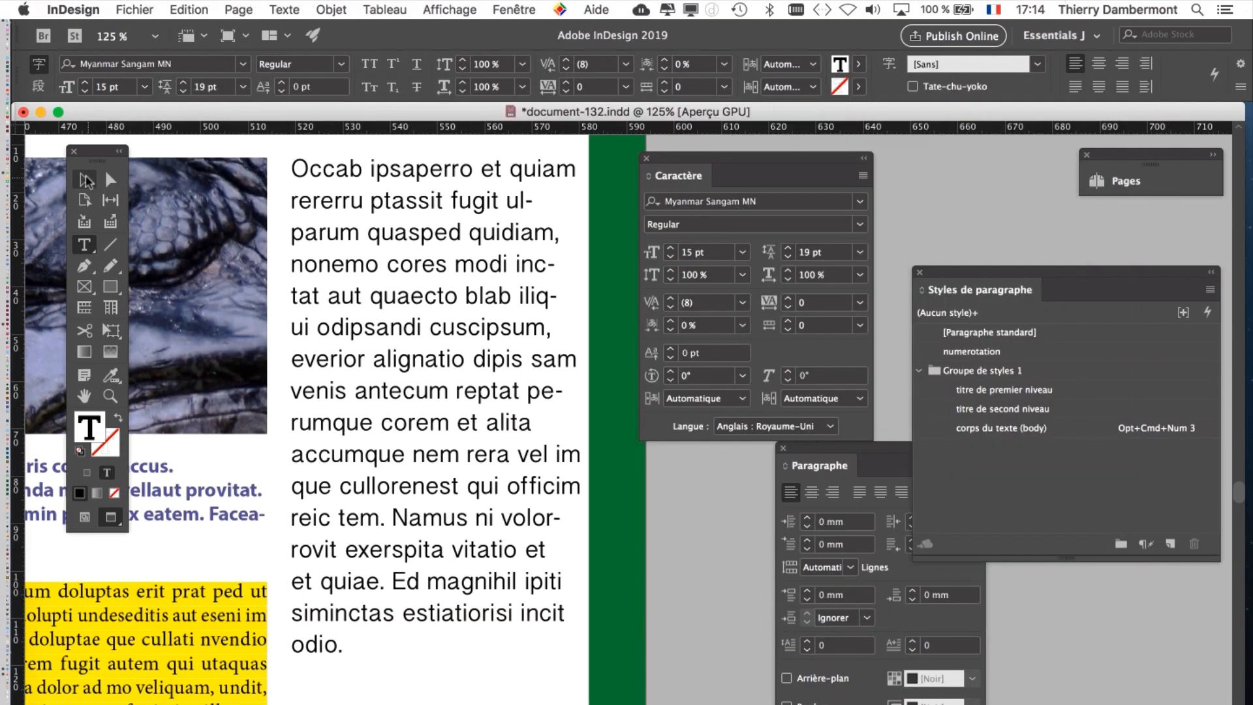
Leave text editing, deselect everything, and examine the export formats offered without a selection before cancelling the export
key("Escape")
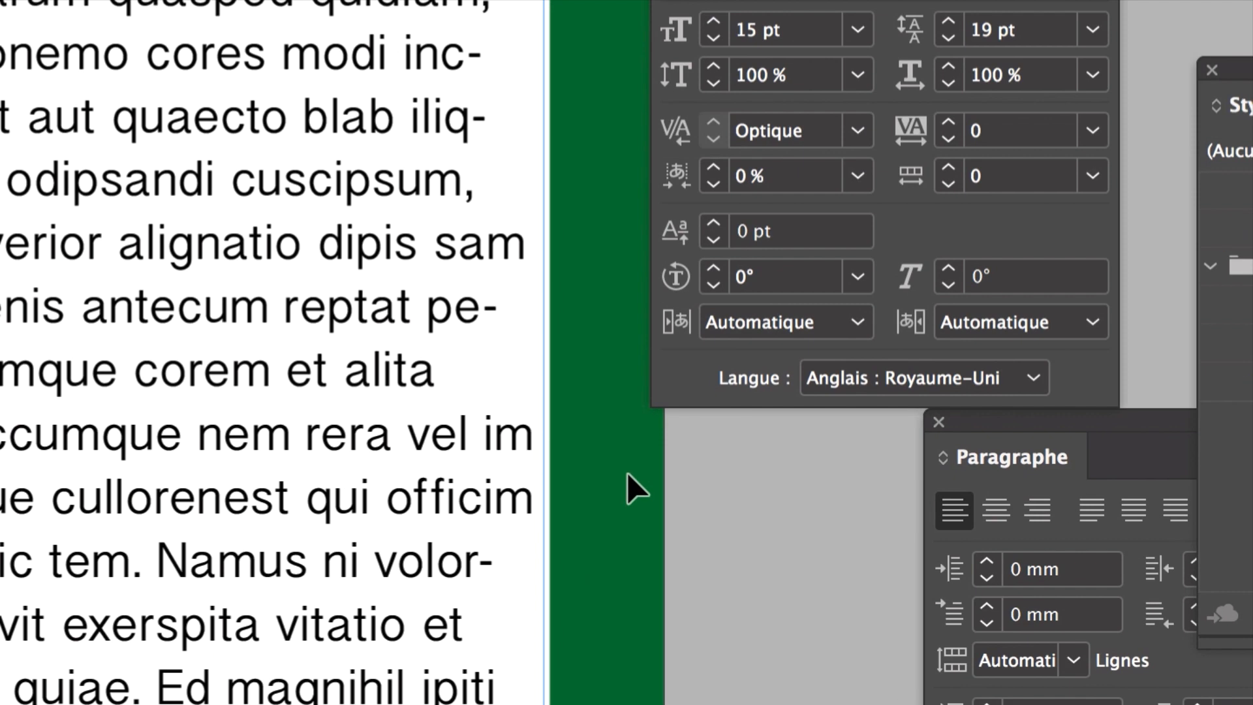
key("alt+super+KP_3")
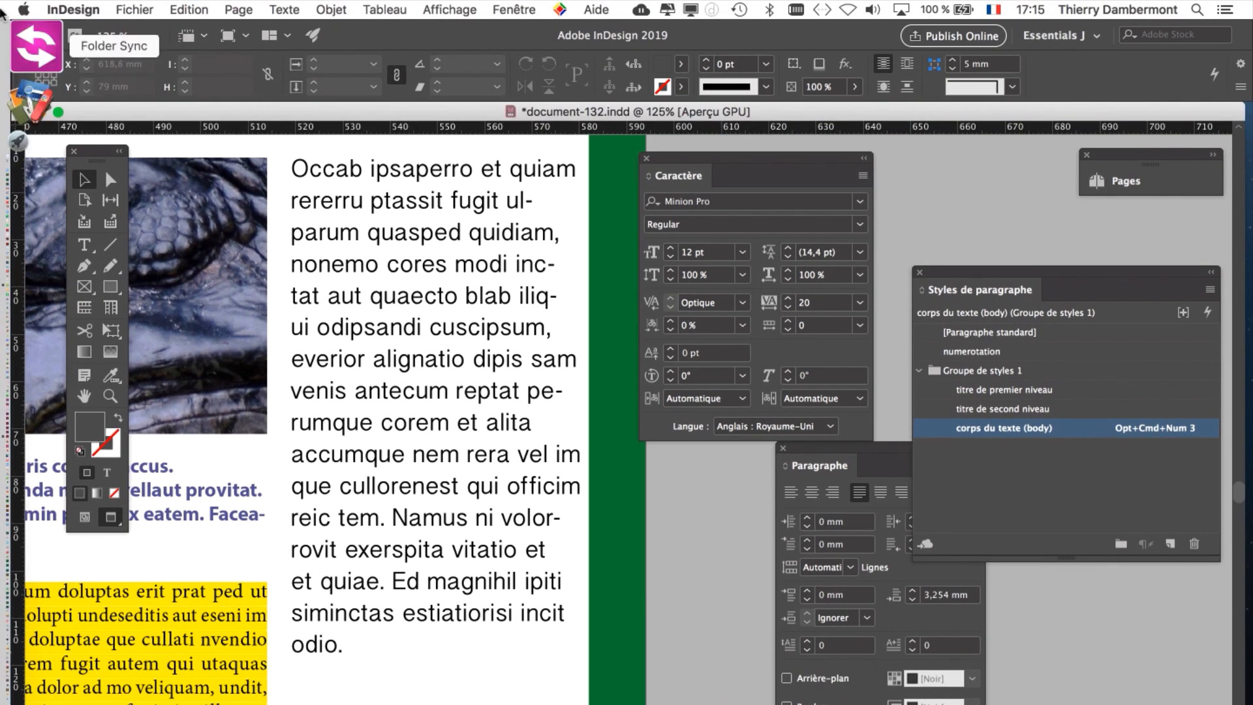
left_click(129, 9)
left_click(187, 332)
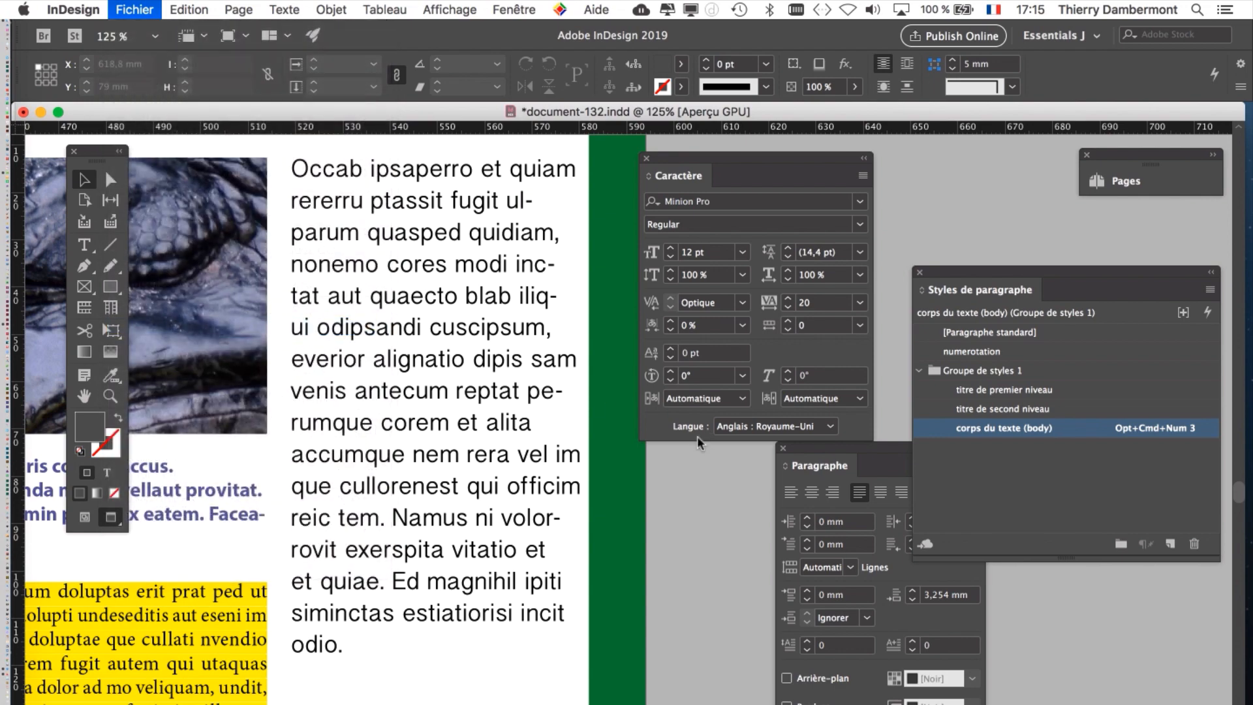
left_click(478, 466)
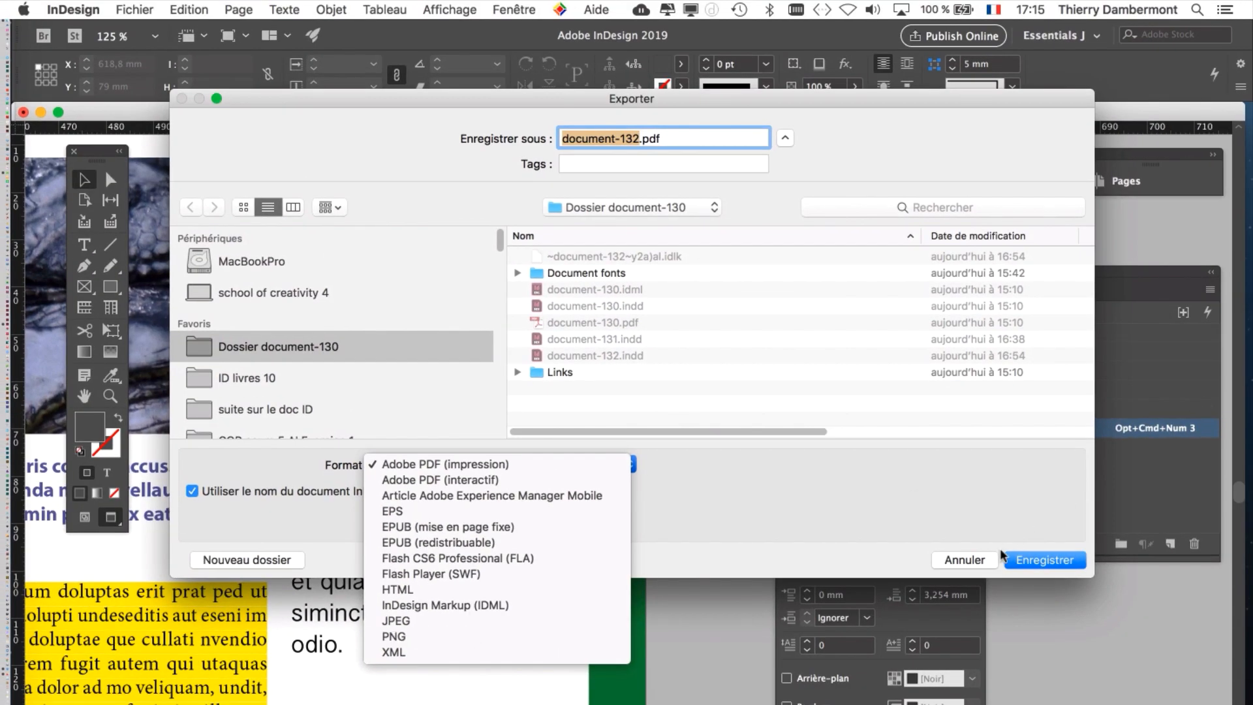
left_click(985, 559)
left_click(985, 560)
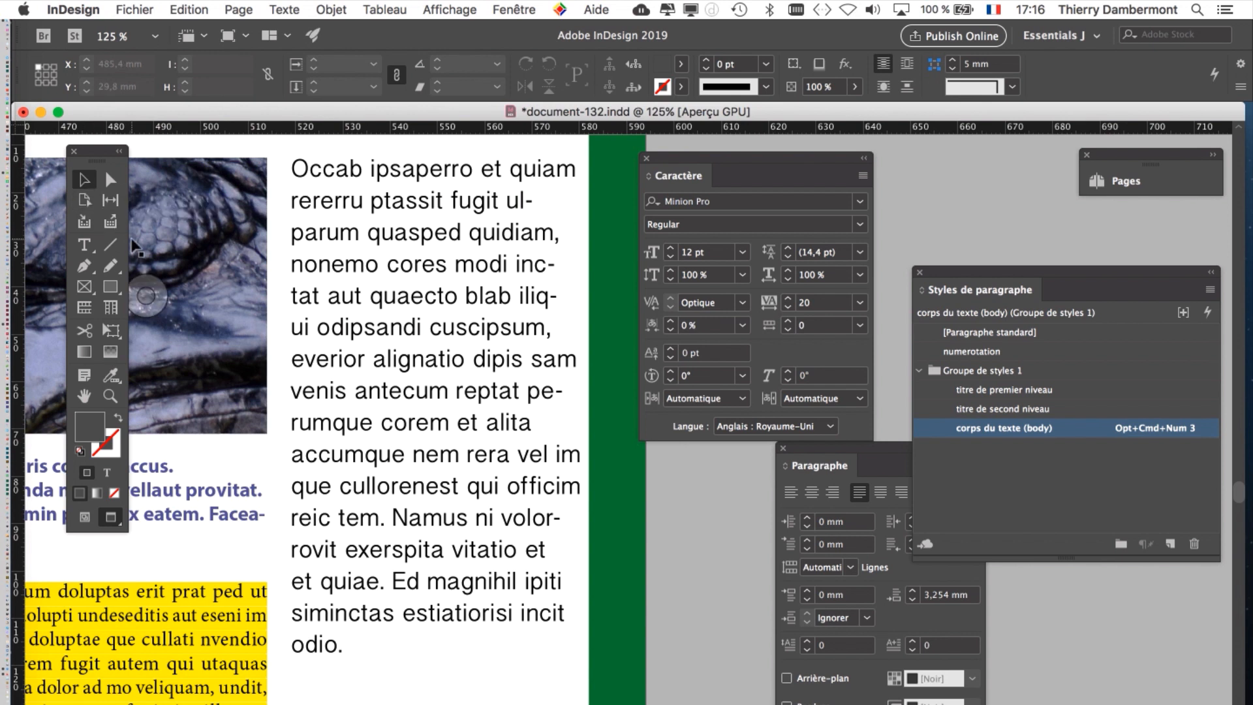
Return page 17 to normal display, select the side-column text frame and make its fill the active colour attribute
scroll(273, 350, "down", 2)
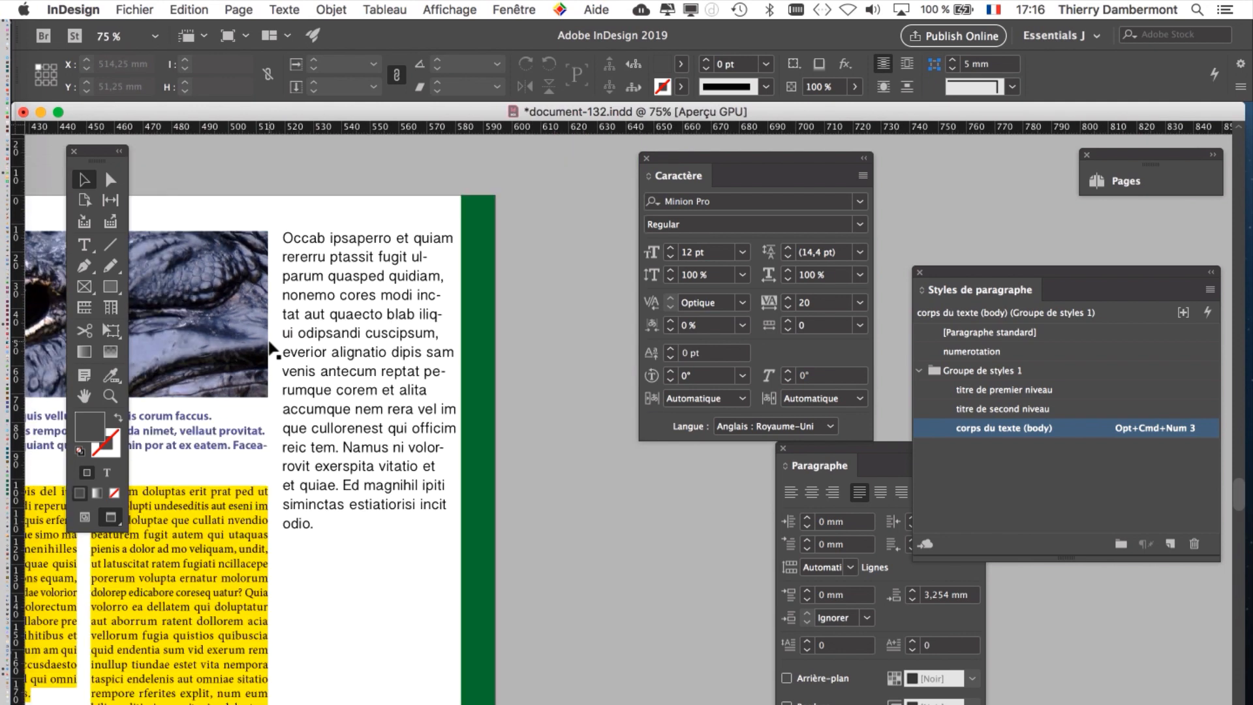
left_click_drag(273, 349, 421, 333)
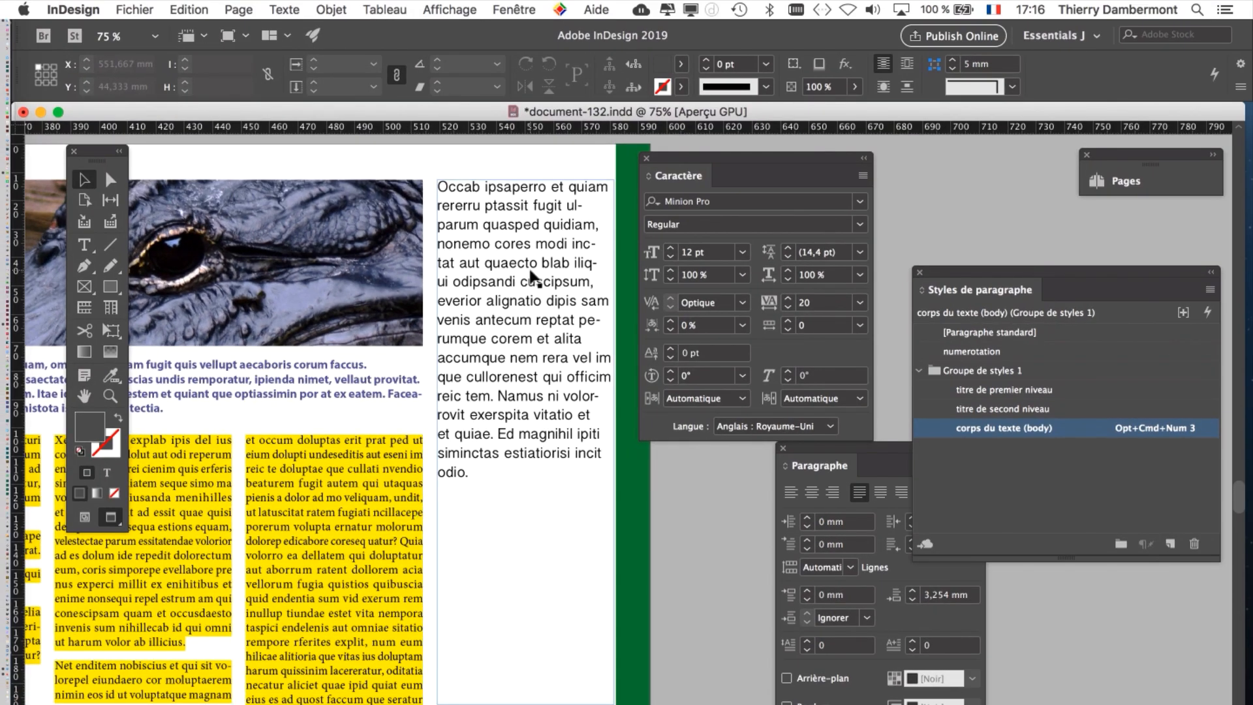
left_click(85, 518)
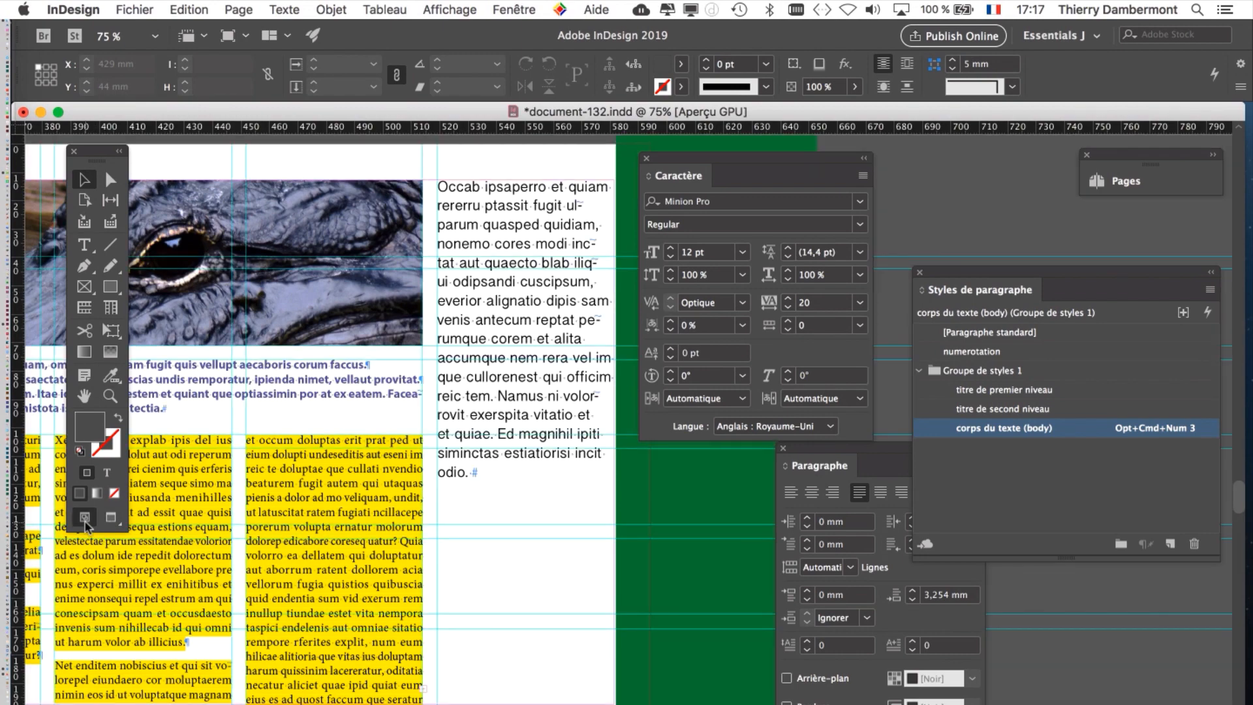
left_click(498, 282)
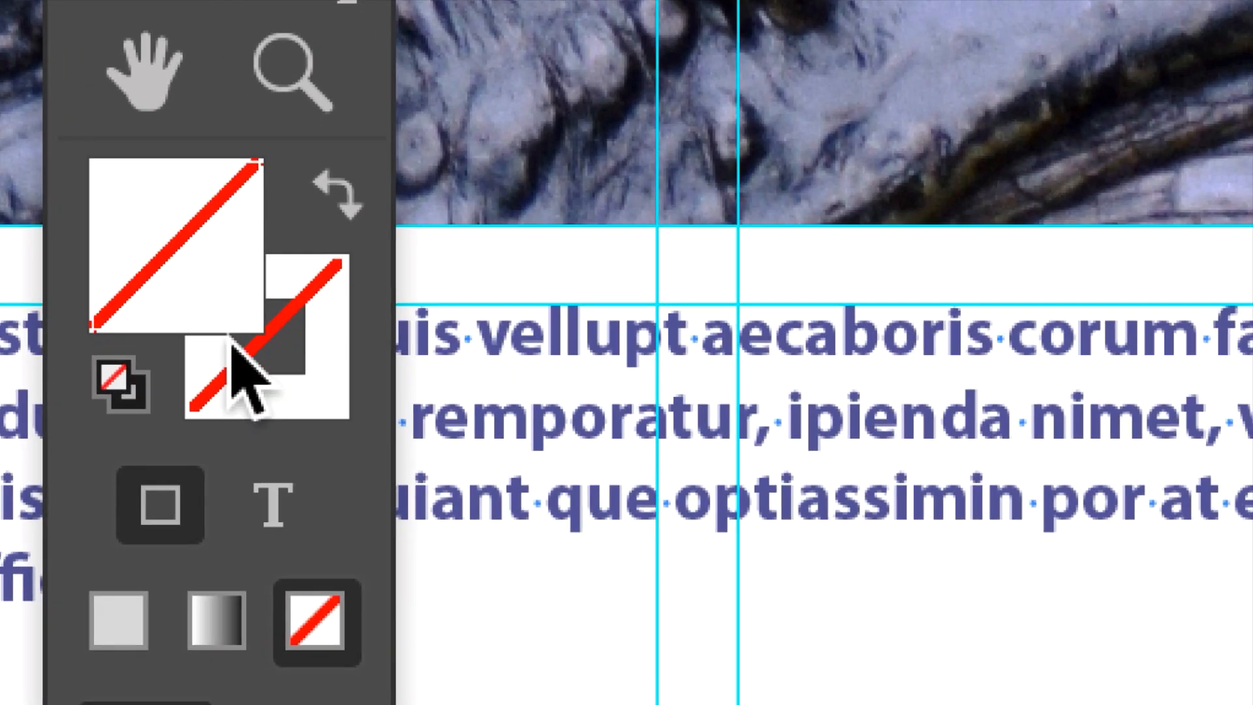
left_click(257, 396)
left_click(155, 297)
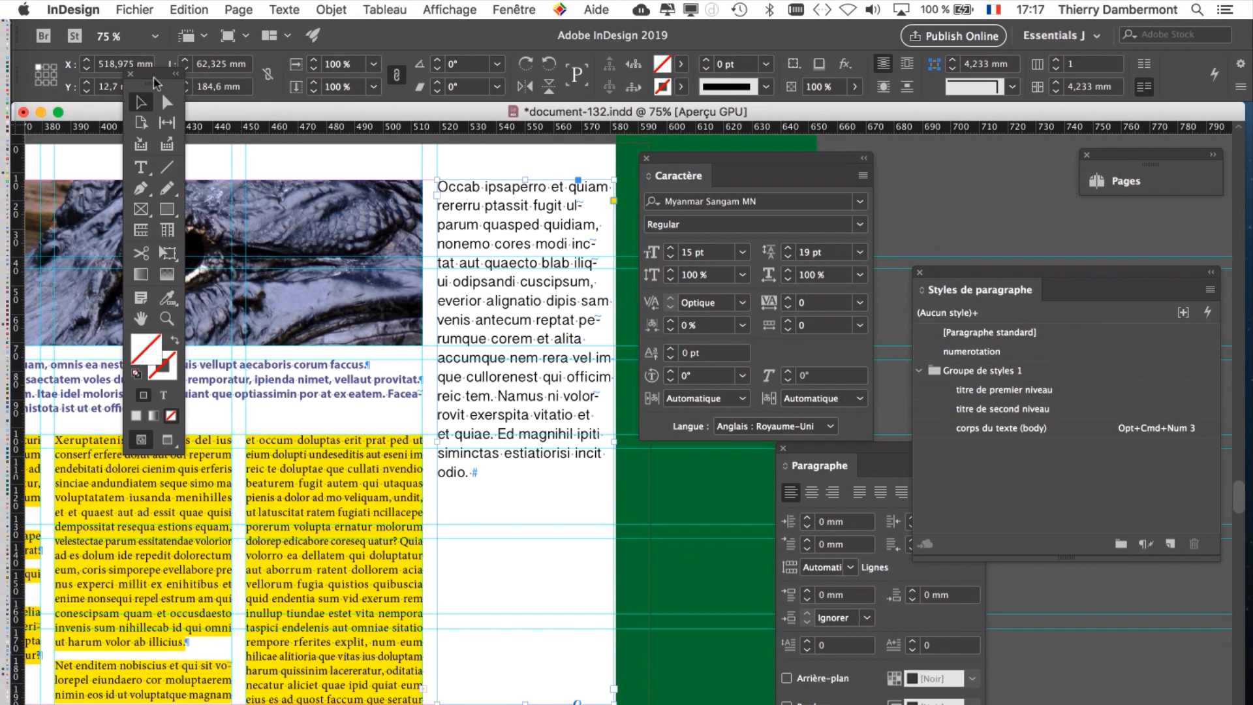
Clear the workspace around page 17's side column and show a shortened Nuancier beside the text frame
left_click_drag(157, 137, 56, 162)
left_click_drag(714, 183, 1087, 636)
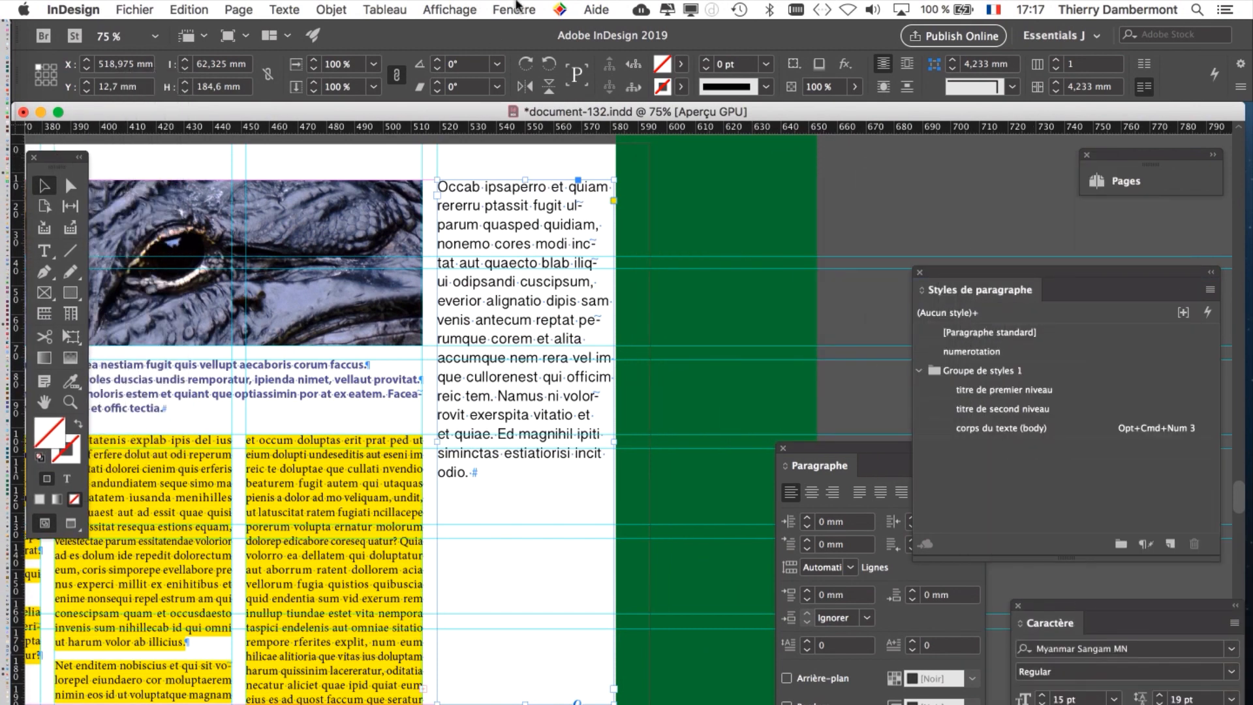
left_click(516, 9)
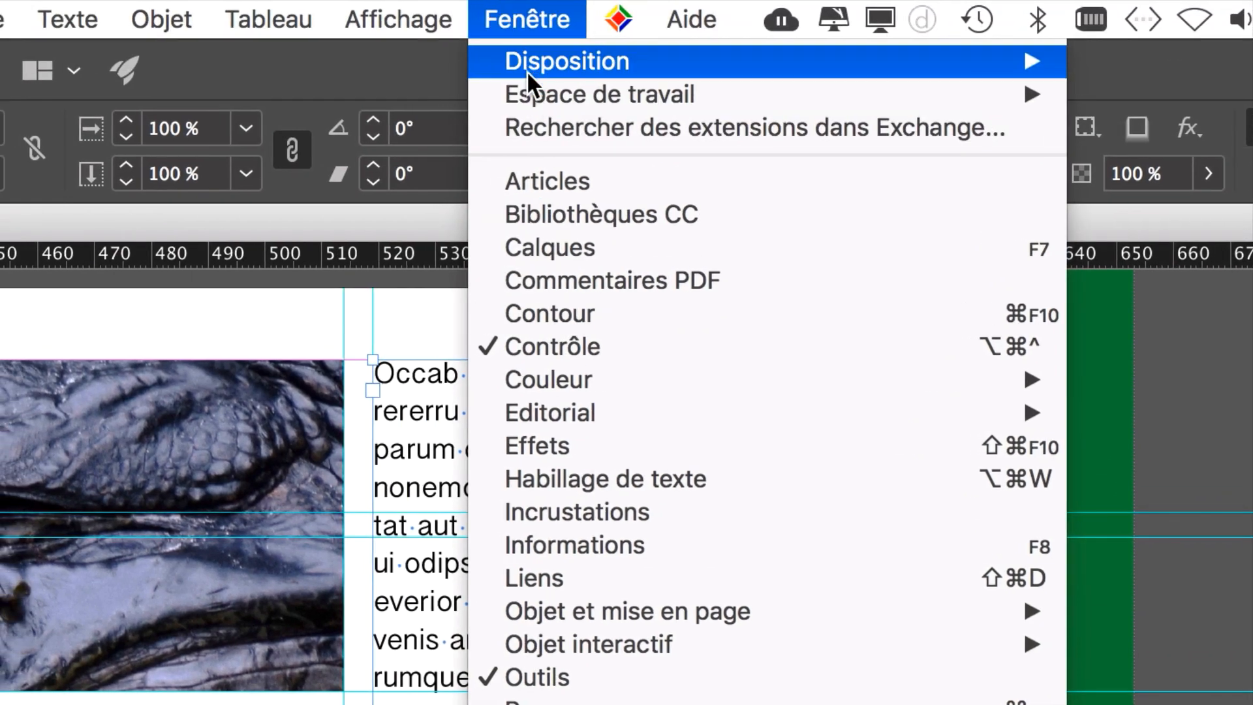
left_click(531, 21)
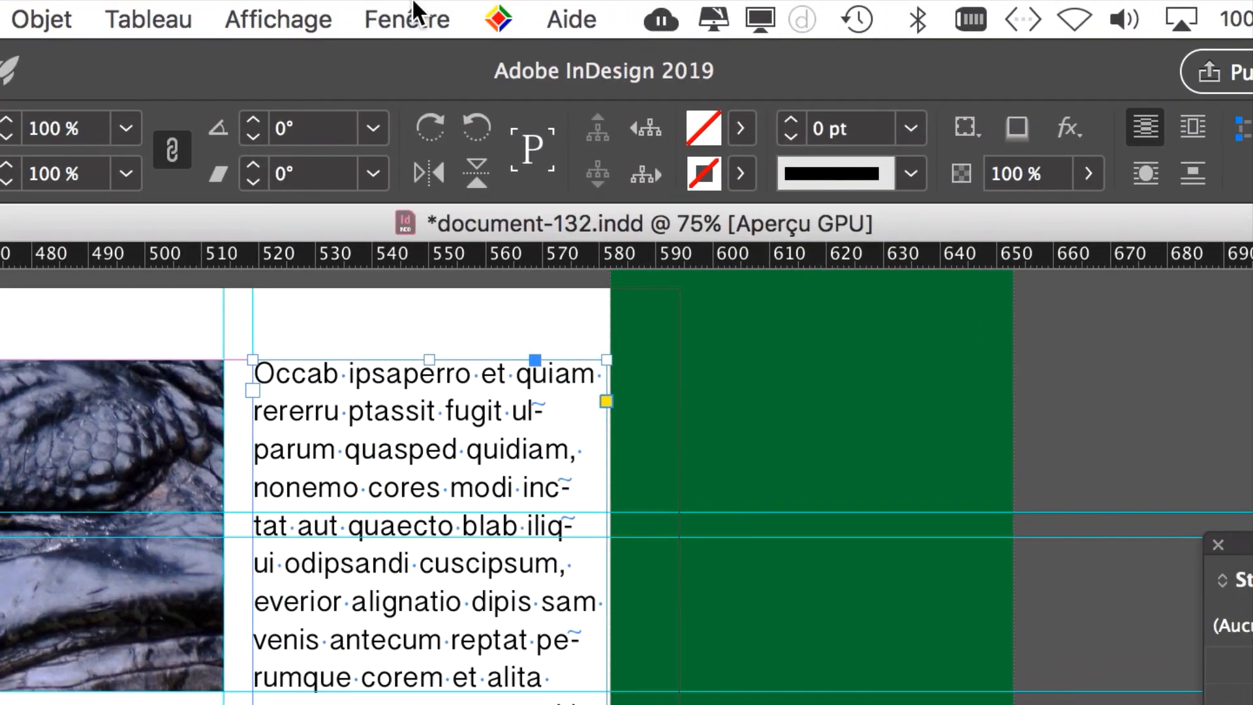
left_click(406, 14)
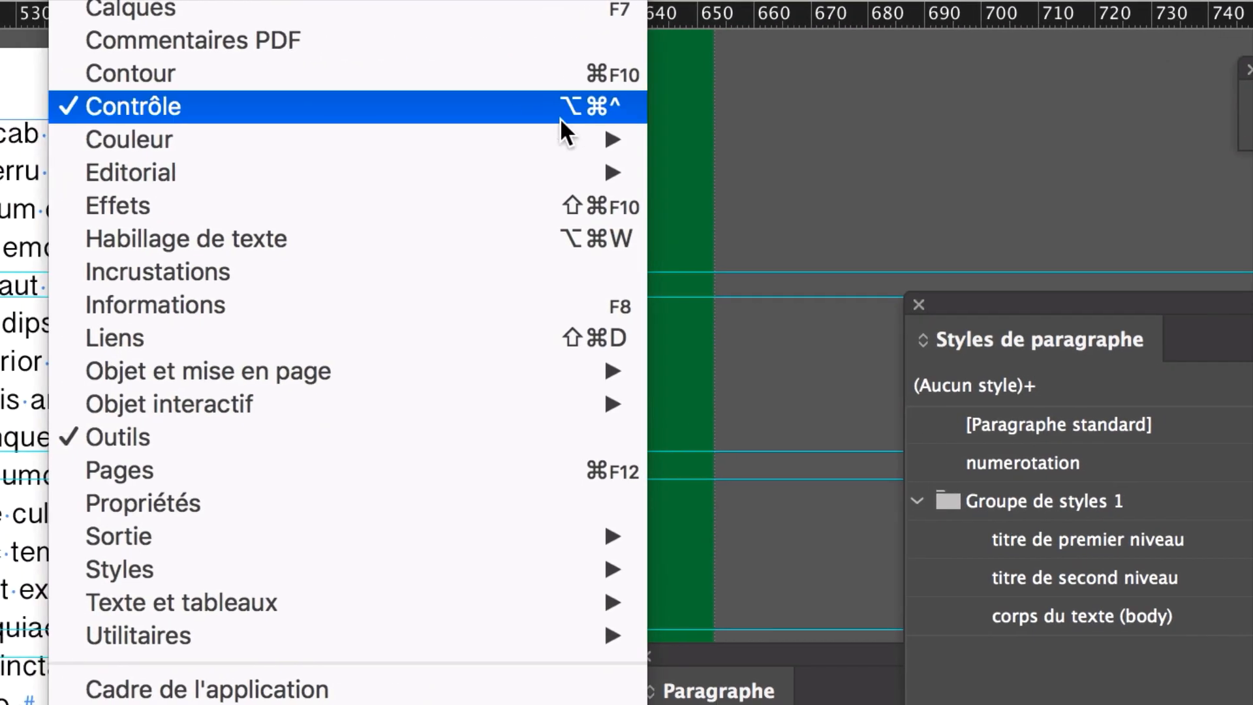
mouse_move(894, 384)
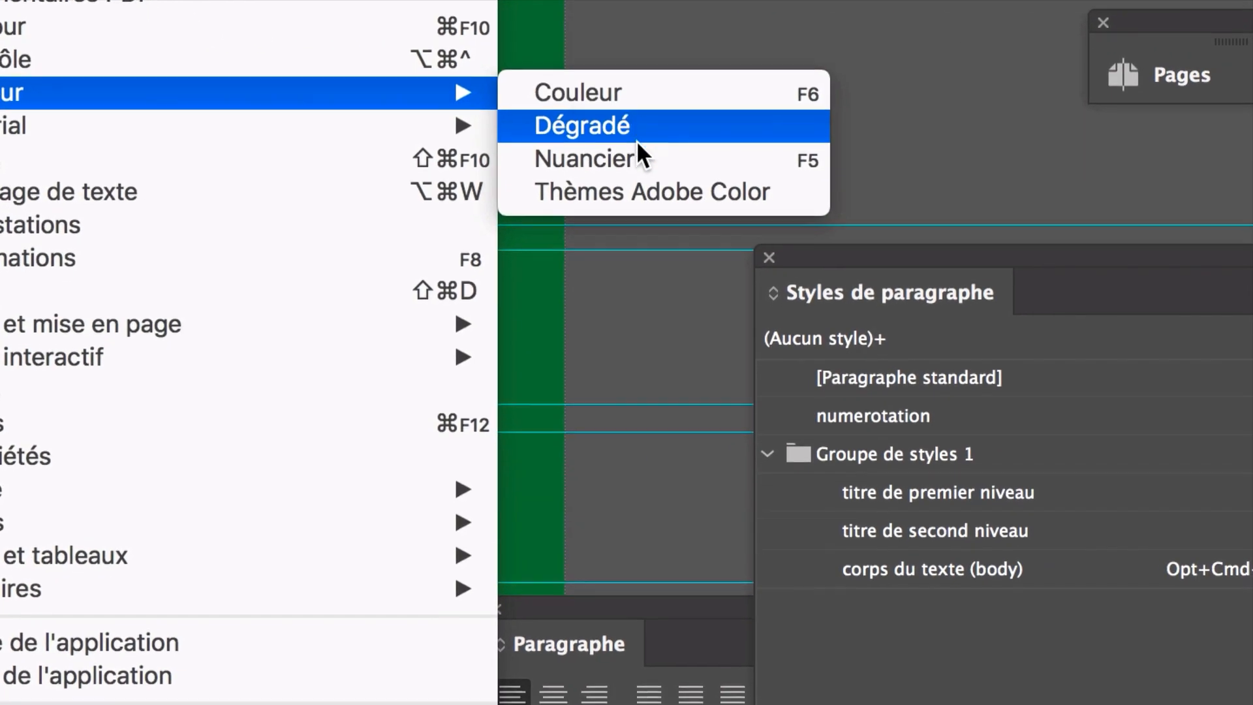
left_click(723, 195)
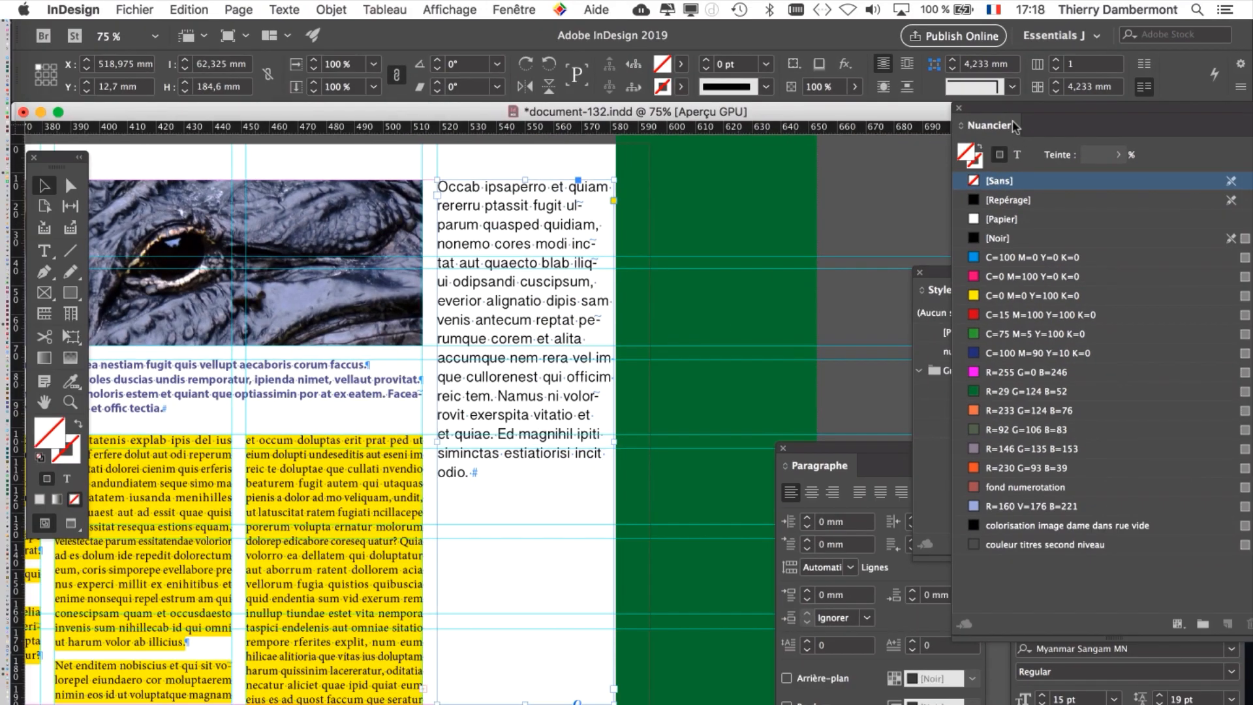
left_click_drag(1009, 111, 683, 137)
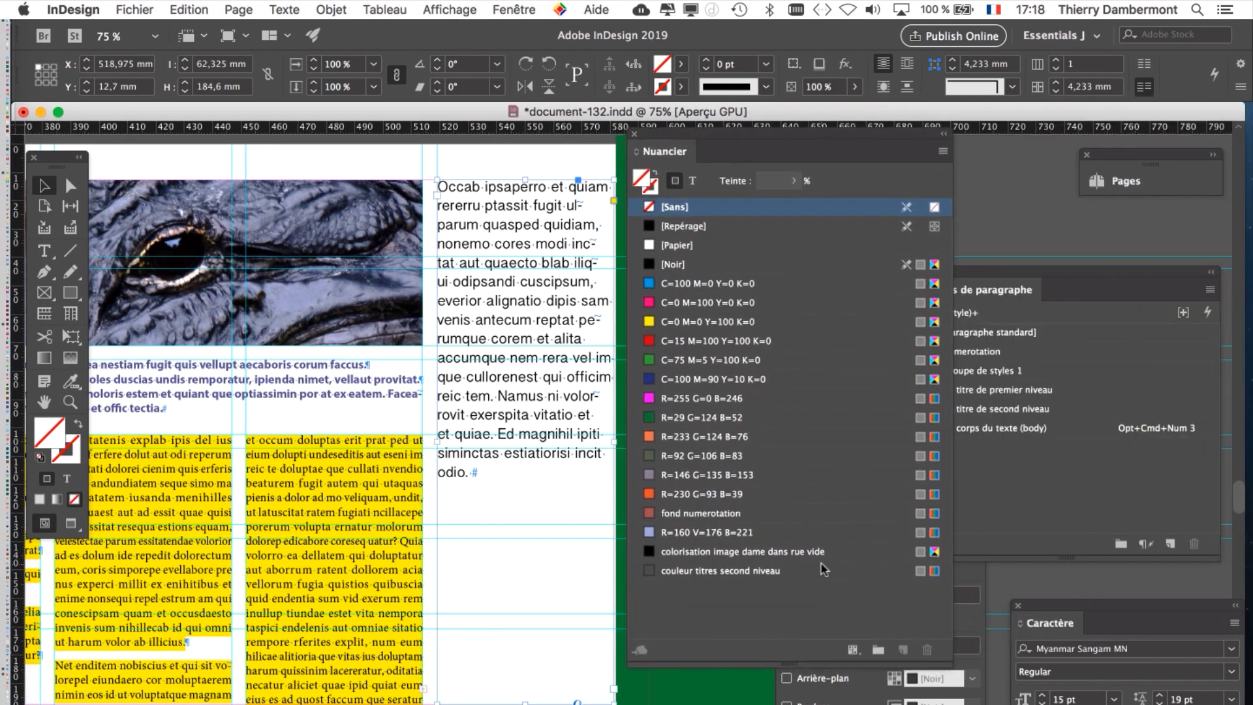
left_click_drag(946, 662, 893, 502)
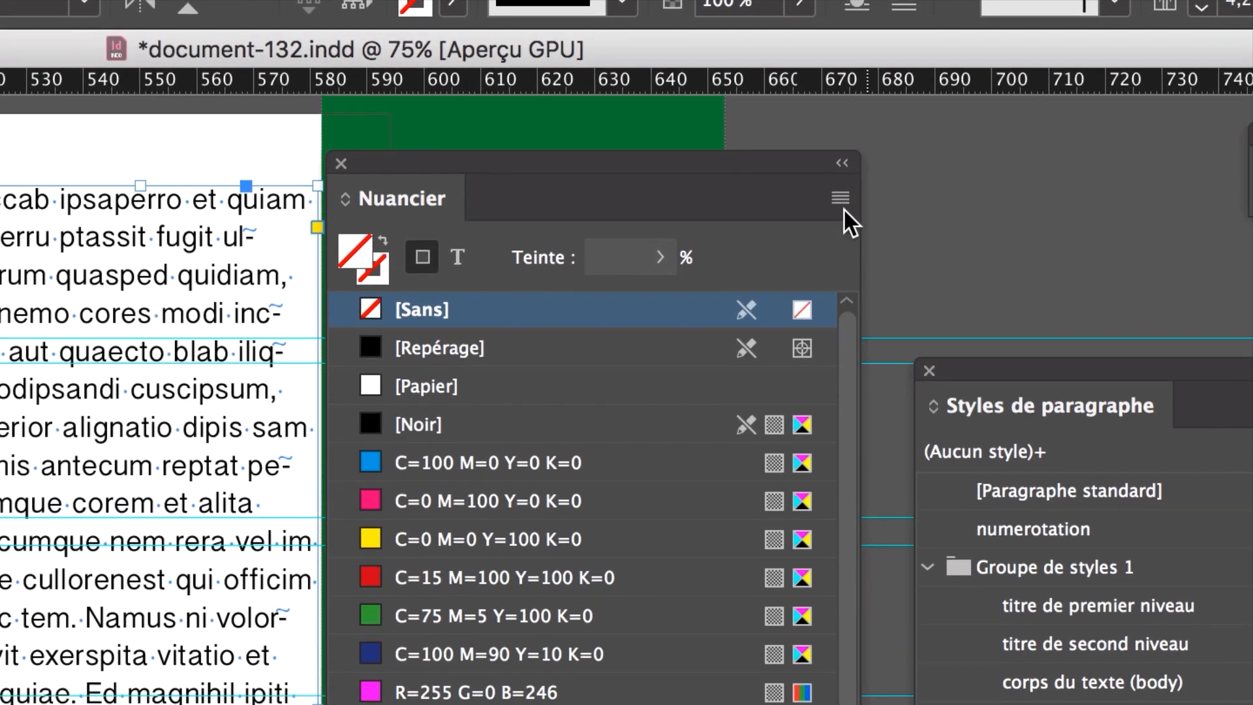
Try to add a new RVB colour R=83 V=83 B=83 to the Nuancier
left_click(867, 200)
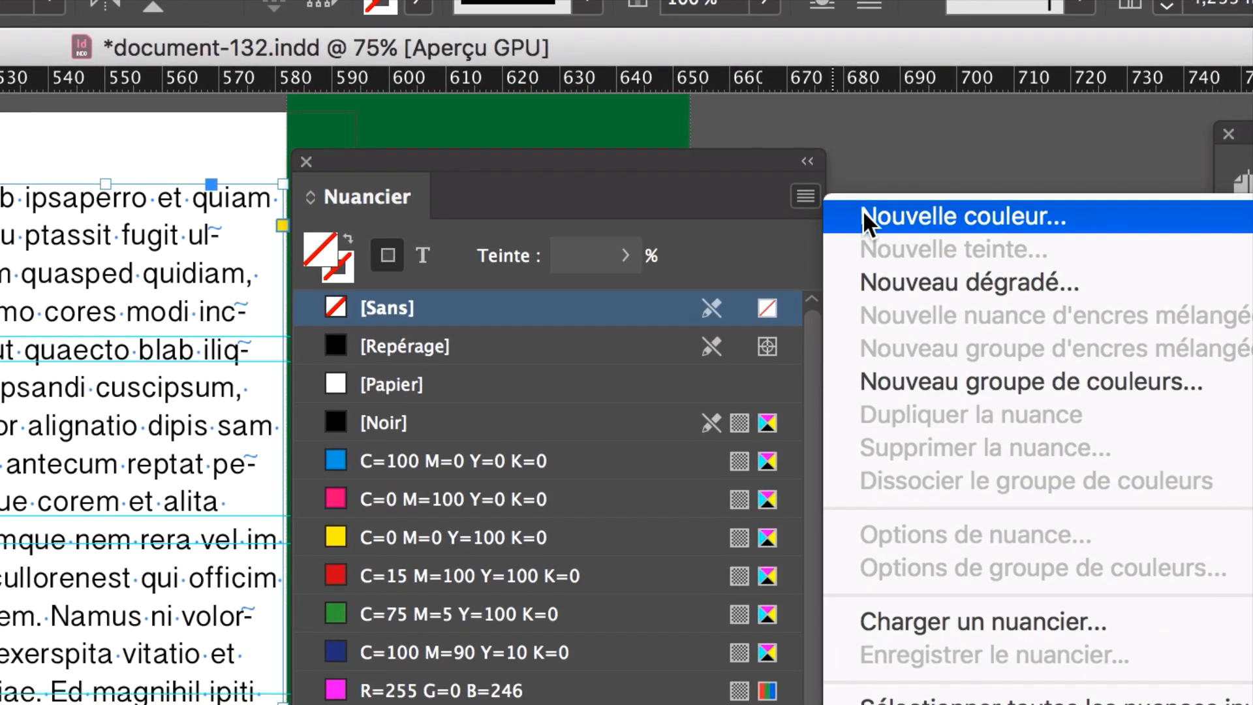
left_click(863, 210)
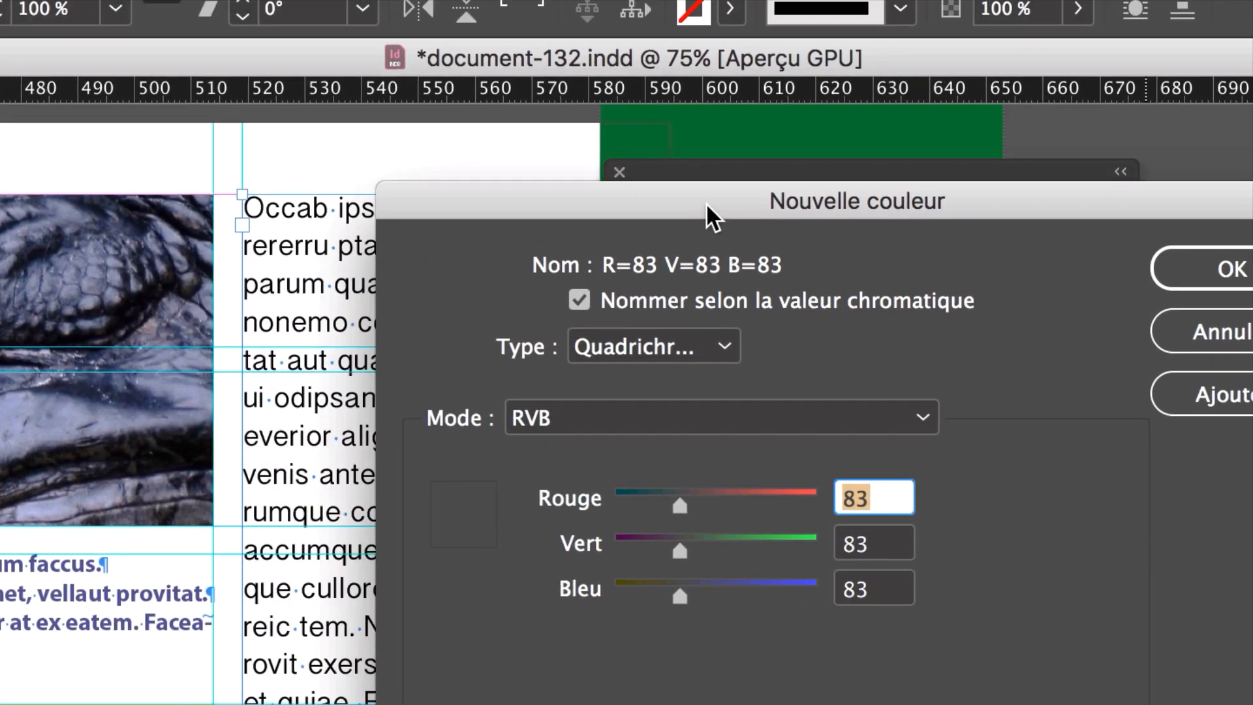
left_click_drag(707, 202, 937, 35)
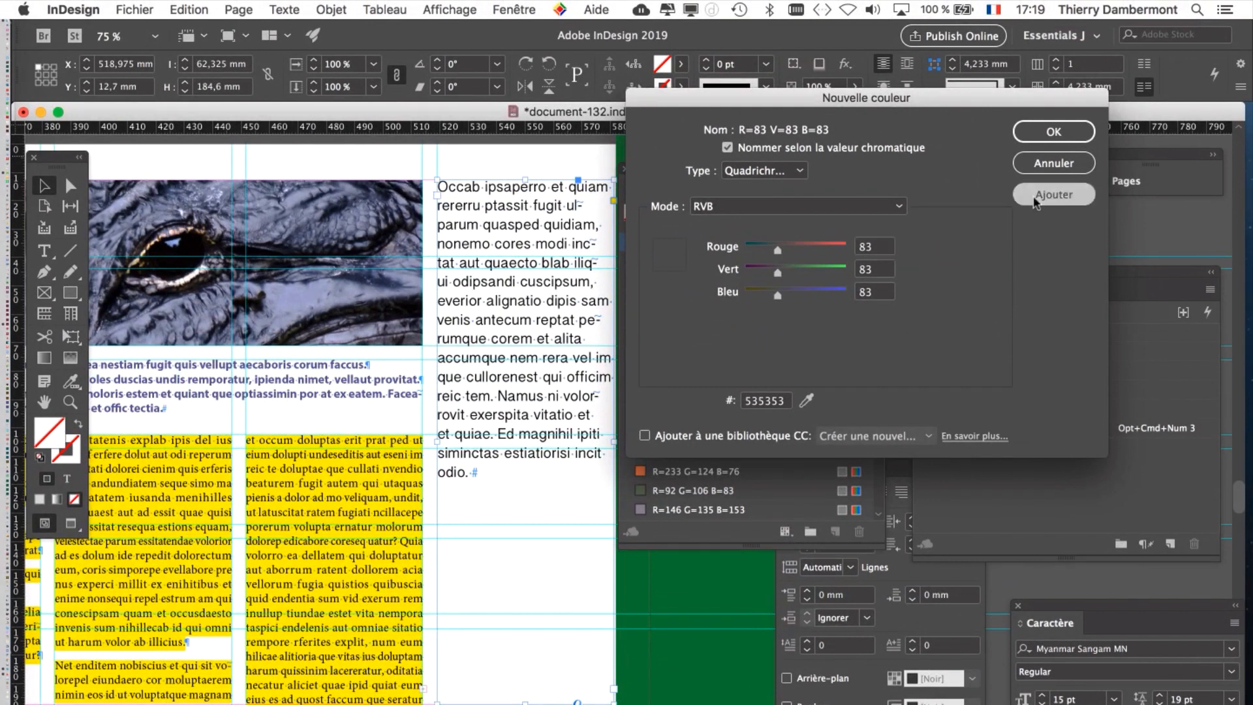
left_click(1038, 193)
left_click(1035, 164)
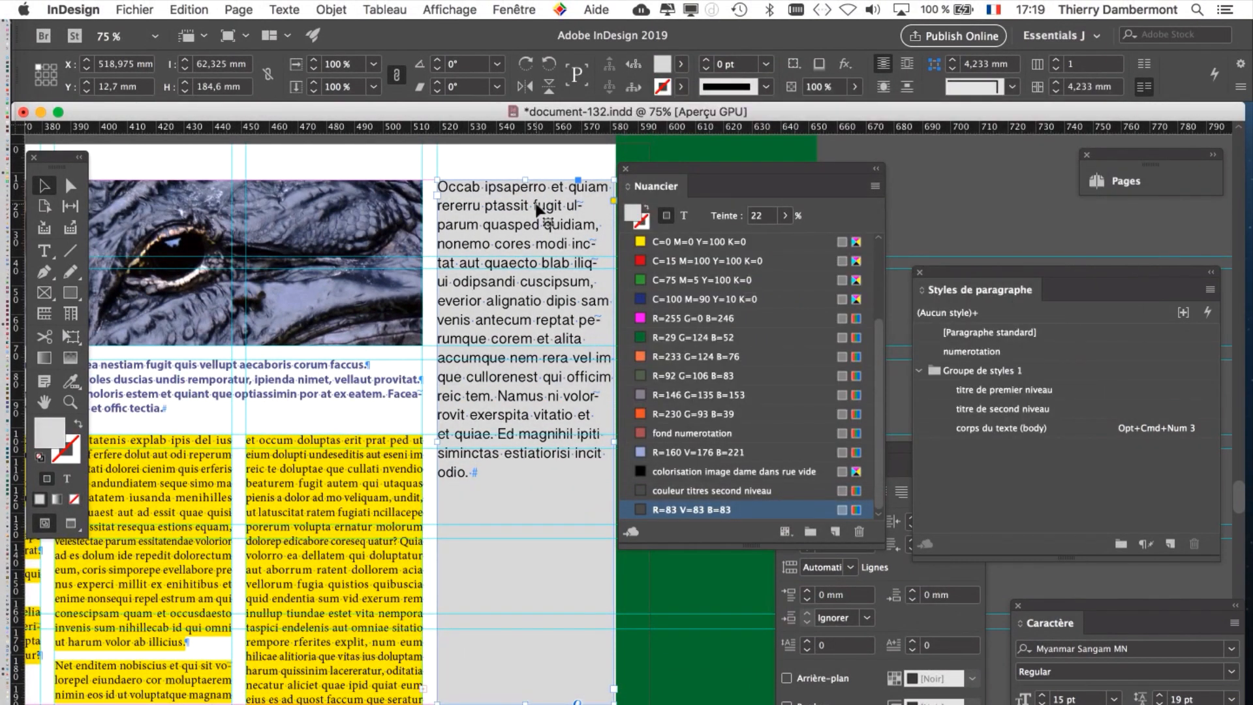
key("super+z")
Examine the colour settings for the RVB and CMJN working spaces and close them without changes
left_click(188, 9)
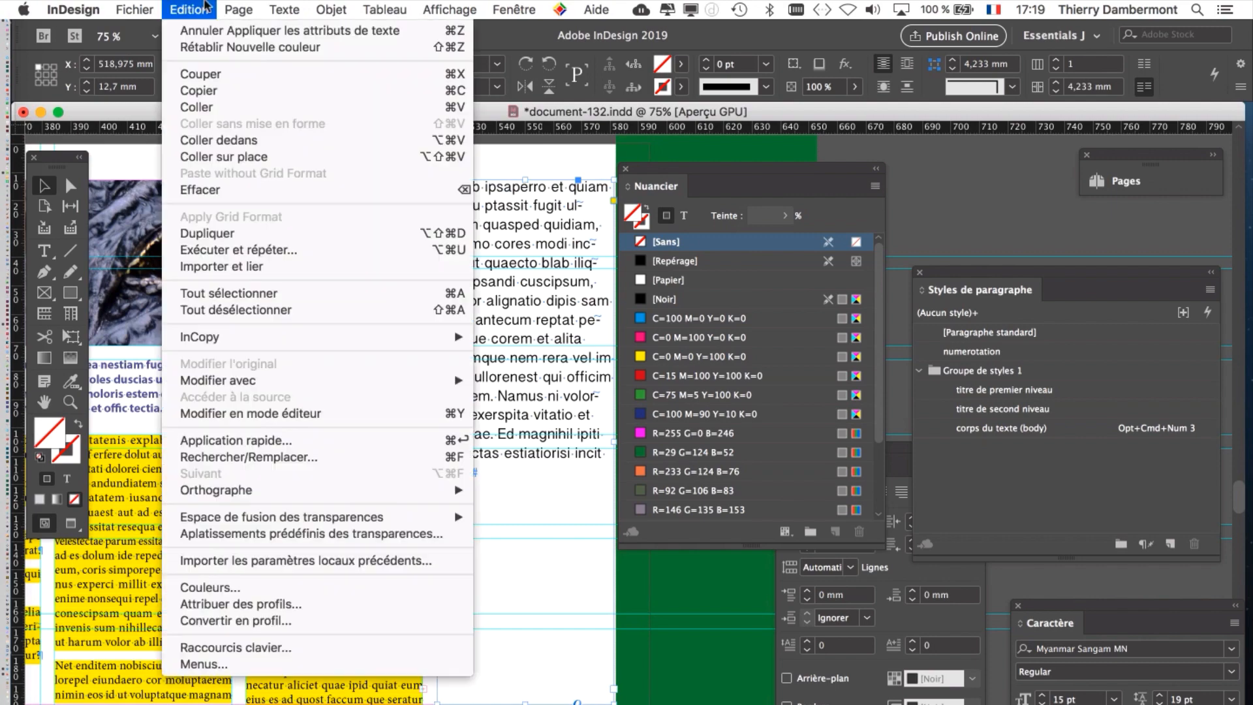
left_click(250, 589)
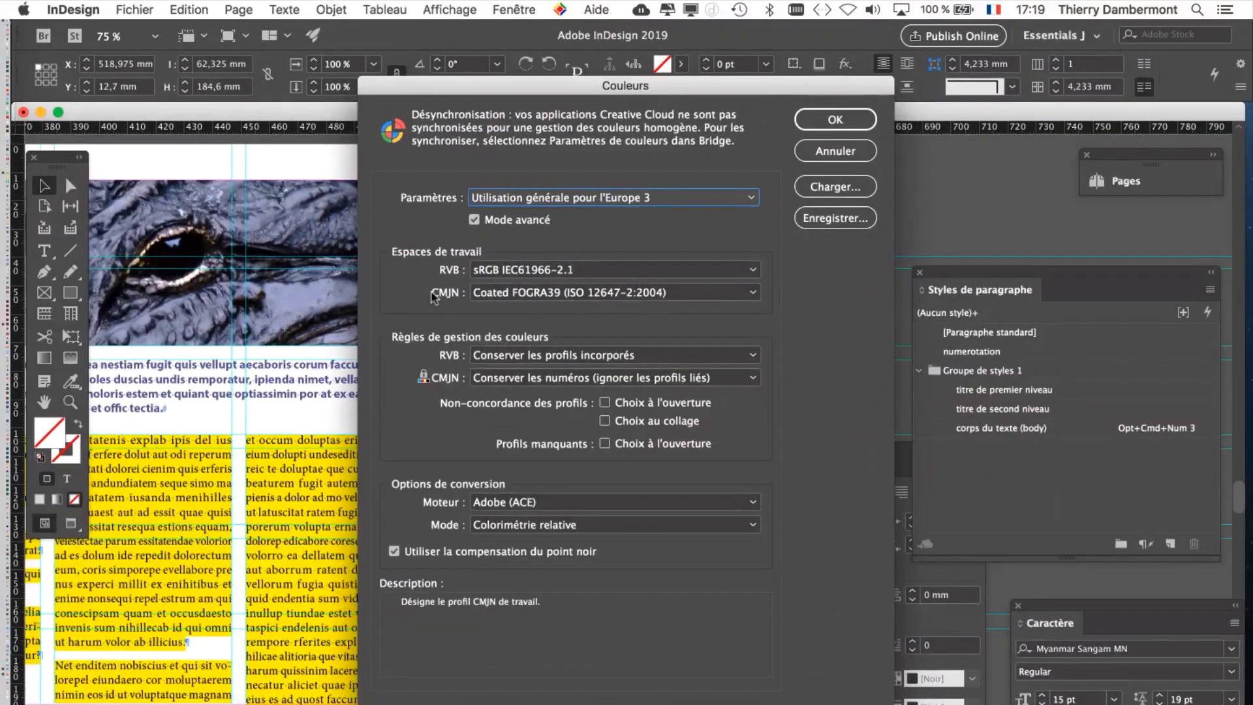
left_click(816, 151)
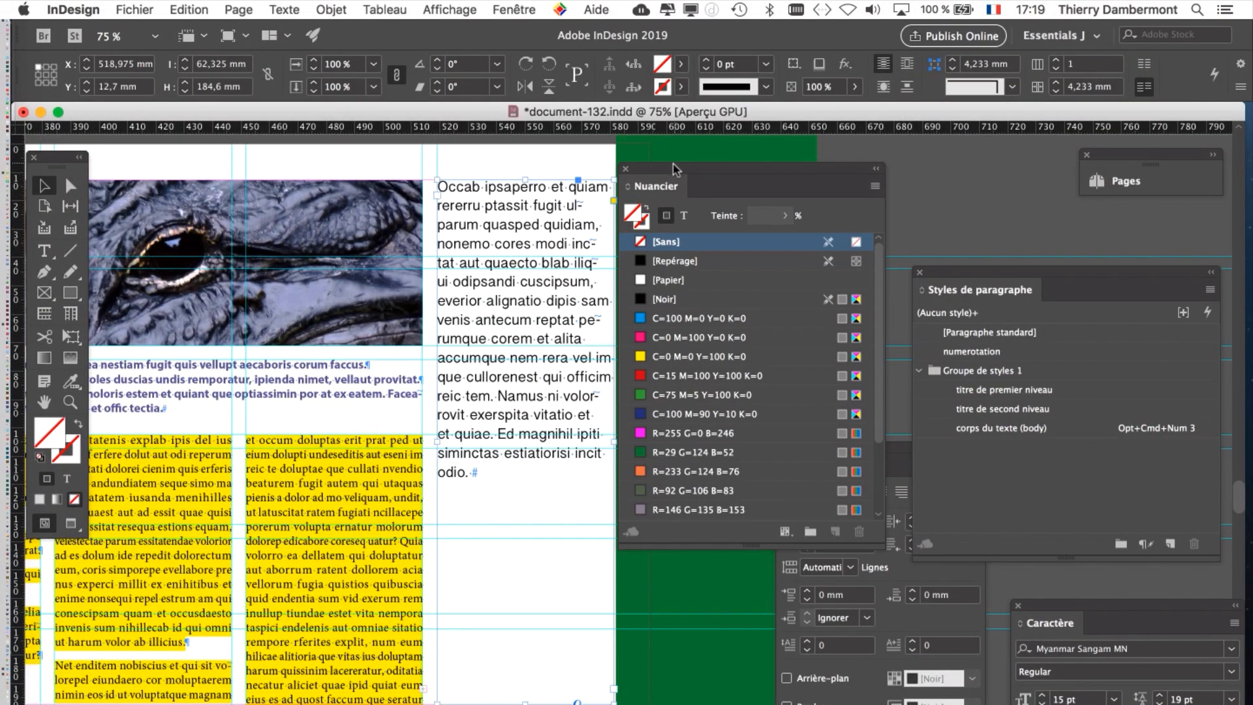
Create the RVB process swatch R=208 V=199 B=149 and fill page 17's side-column text frame with it
left_click_drag(677, 171, 702, 163)
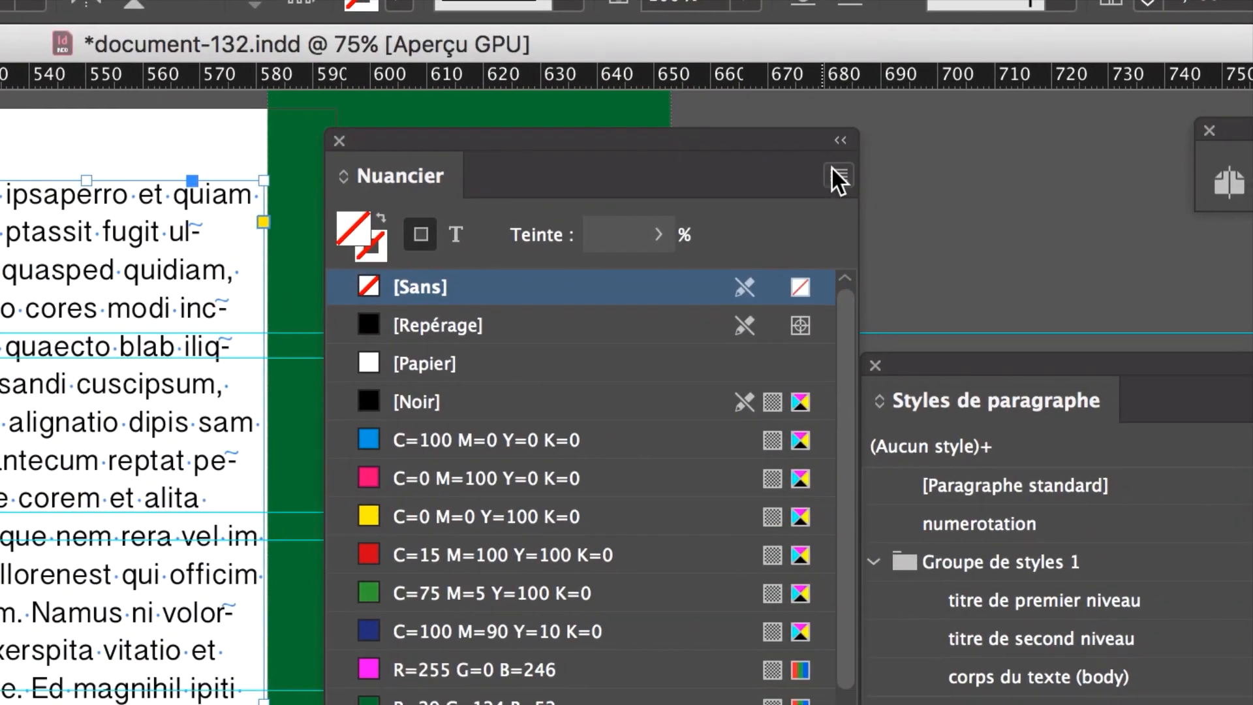
left_click(883, 203)
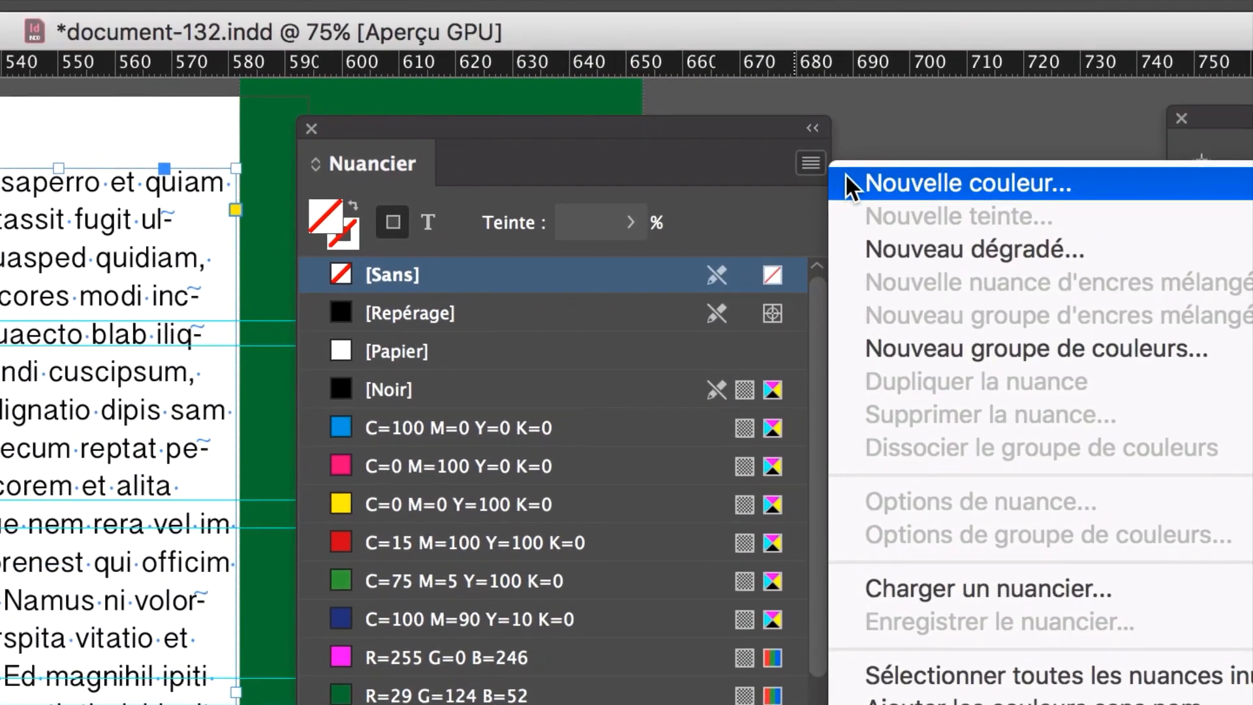
left_click(847, 177)
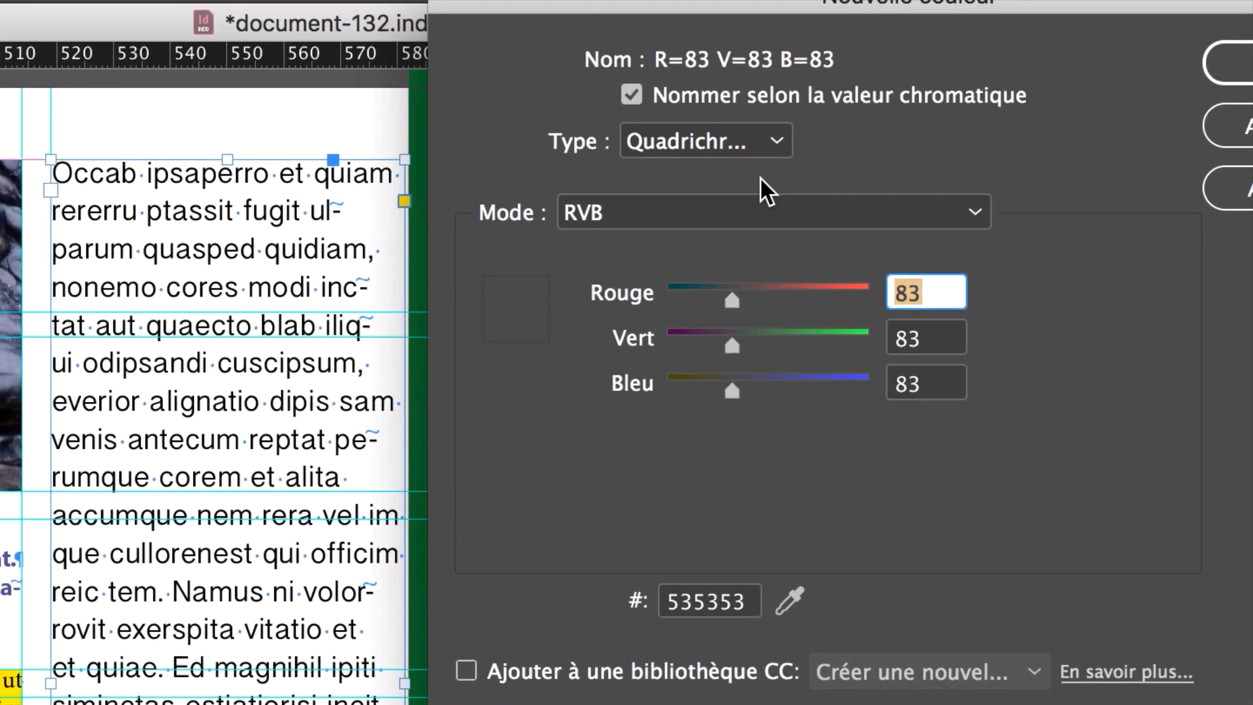
left_click(758, 212)
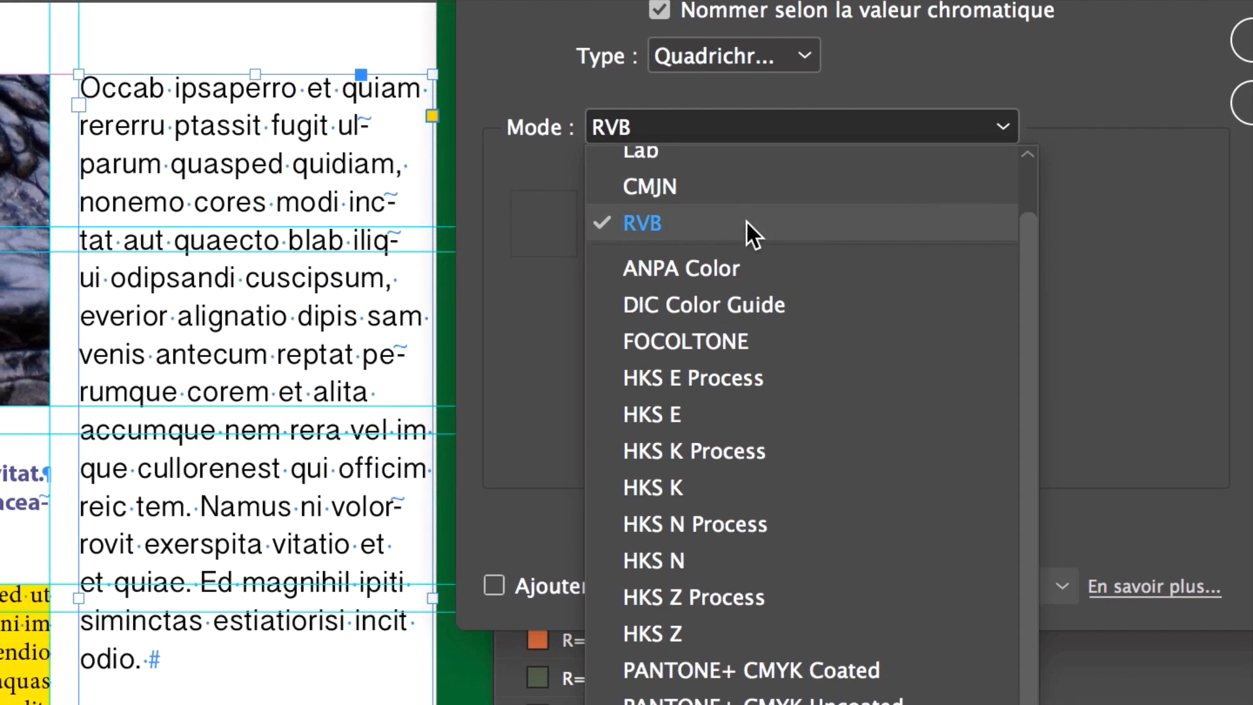
left_click(767, 304)
mouse_move(772, 222)
left_mouse_down()
mouse_move(793, 210)
mouse_move(758, 253)
mouse_move(780, 261)
mouse_move(784, 234)
left_mouse_up()
left_click_drag(760, 278, 727, 273)
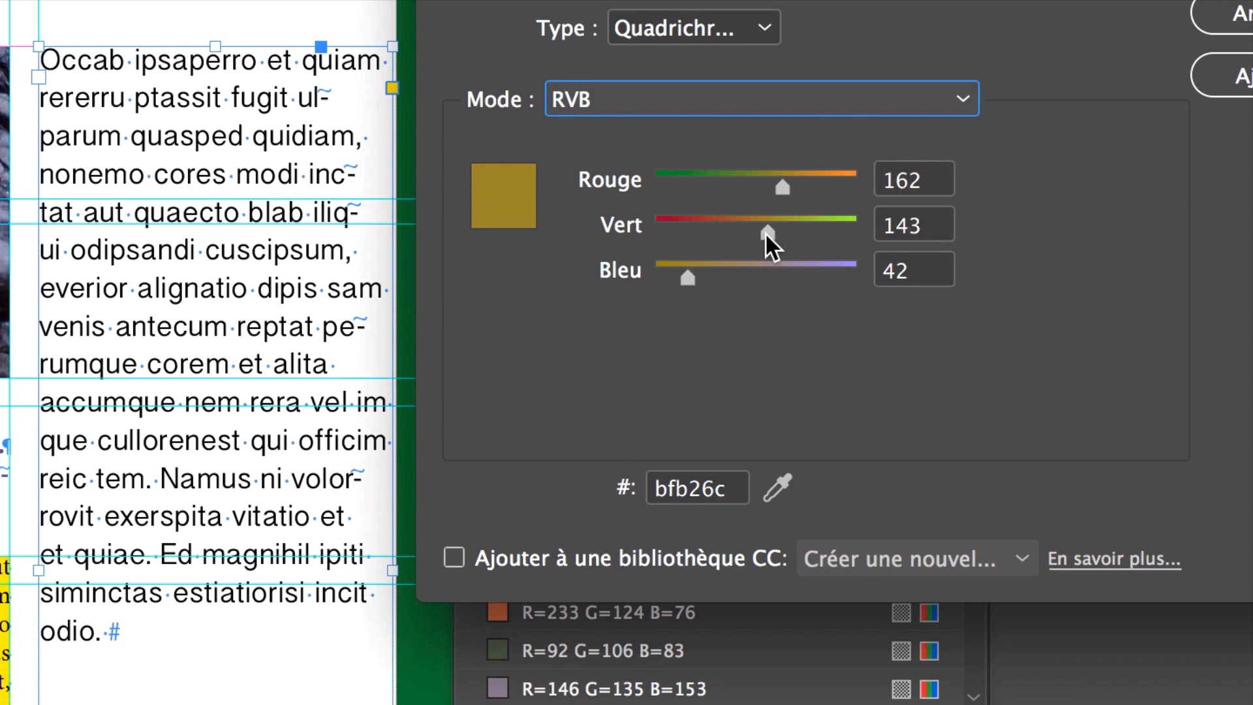
mouse_move(765, 233)
left_mouse_down()
mouse_move(825, 232)
mouse_move(724, 233)
mouse_move(783, 230)
left_mouse_up()
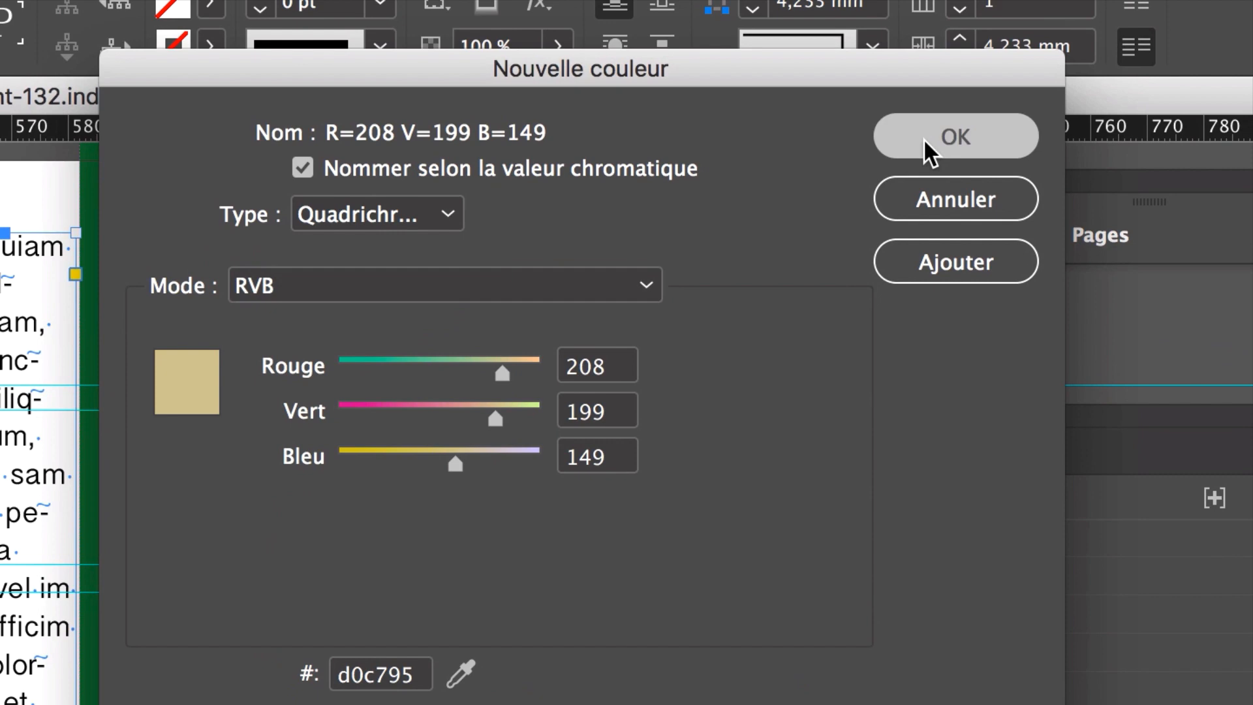
left_click(923, 138)
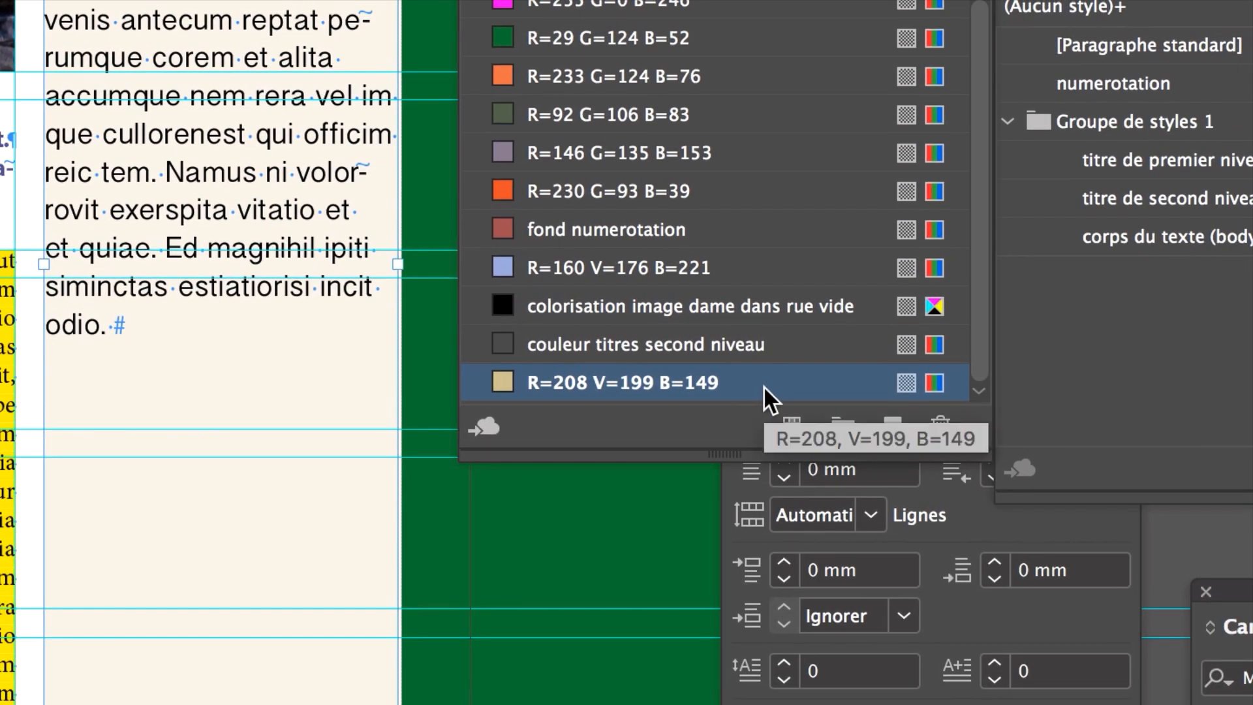
left_click(783, 380)
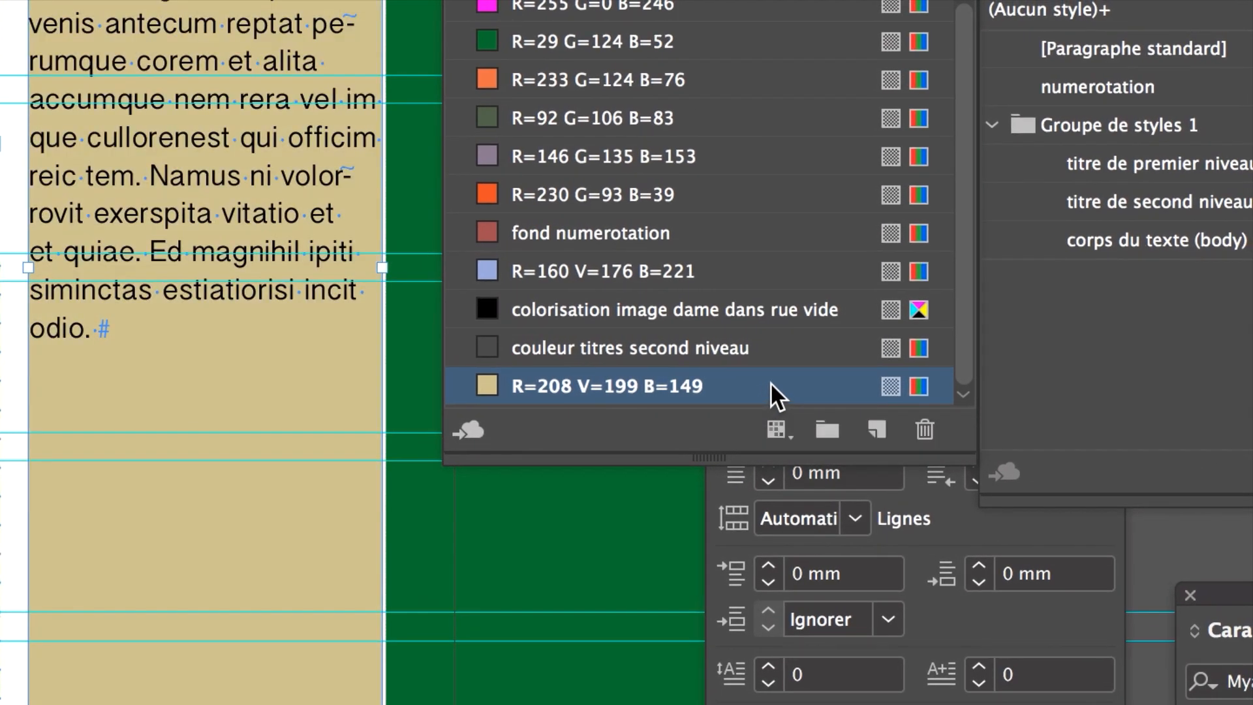
Turn off naming by colour value for the beige swatch and enter the name "couleur fond bloc extrait d'article"
double_click(770, 390)
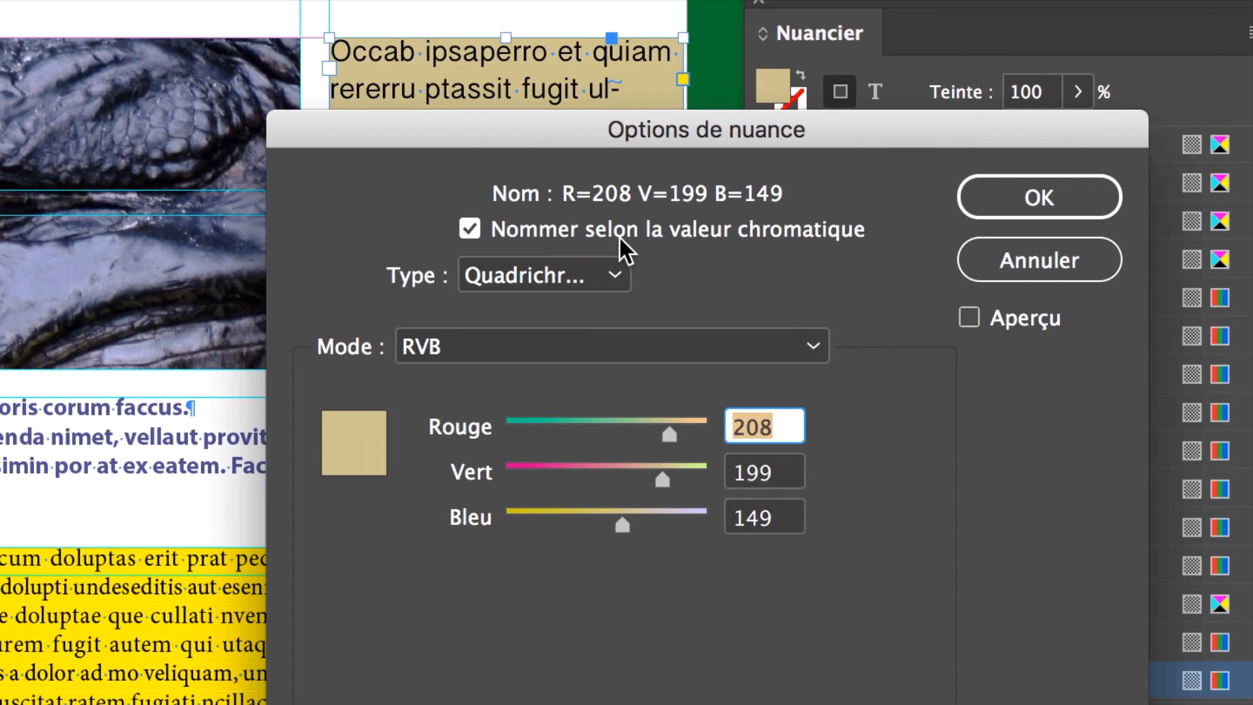
left_click(712, 225)
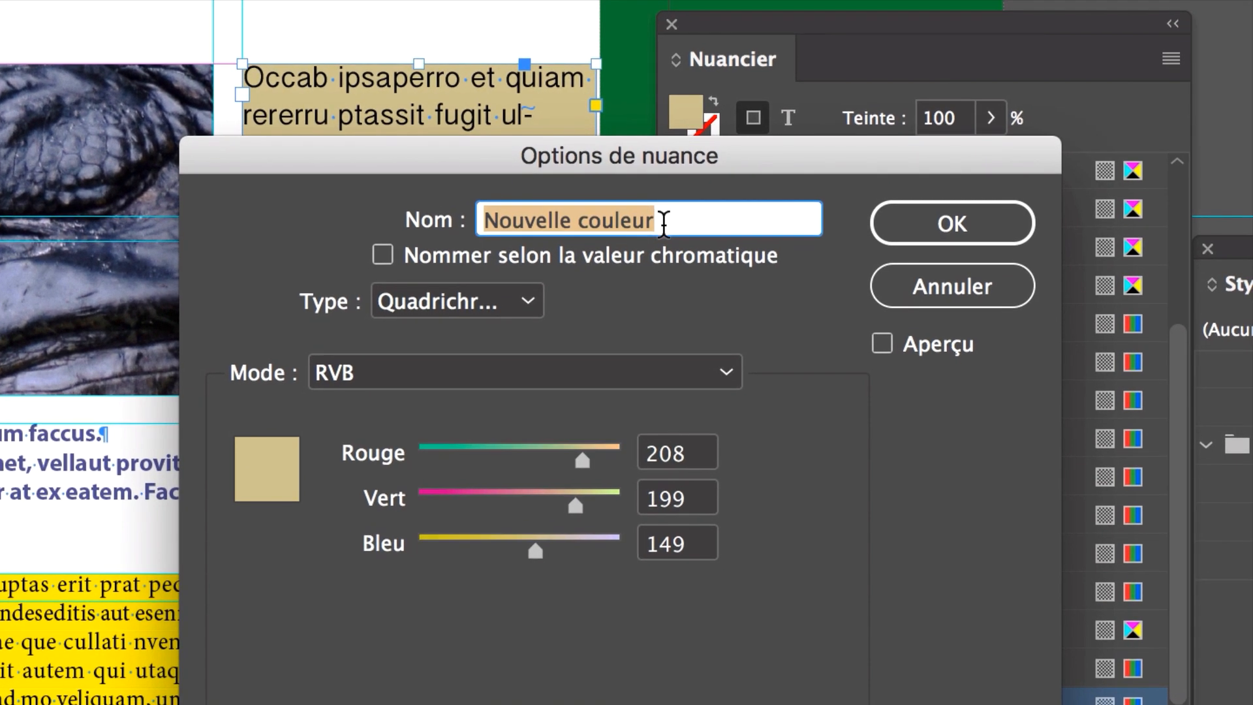
left_click(663, 222)
double_click(558, 221)
key("BackSpace")
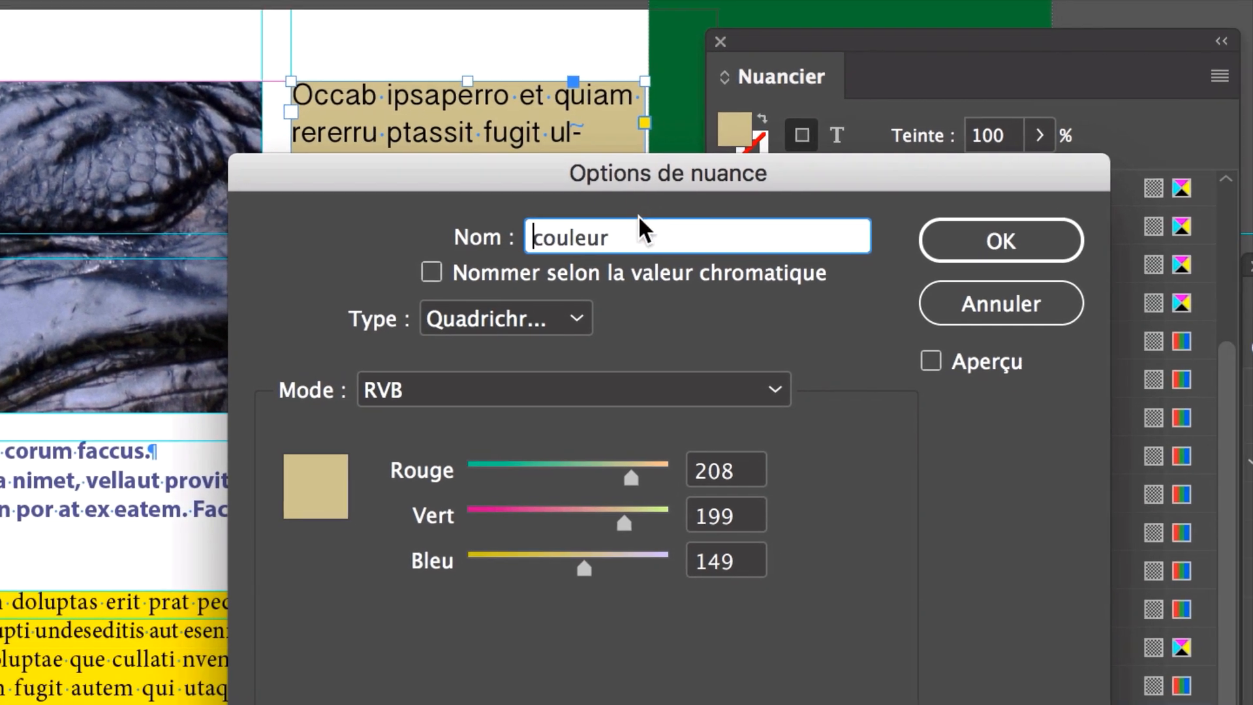
left_click(656, 228)
type("fond bloc e")
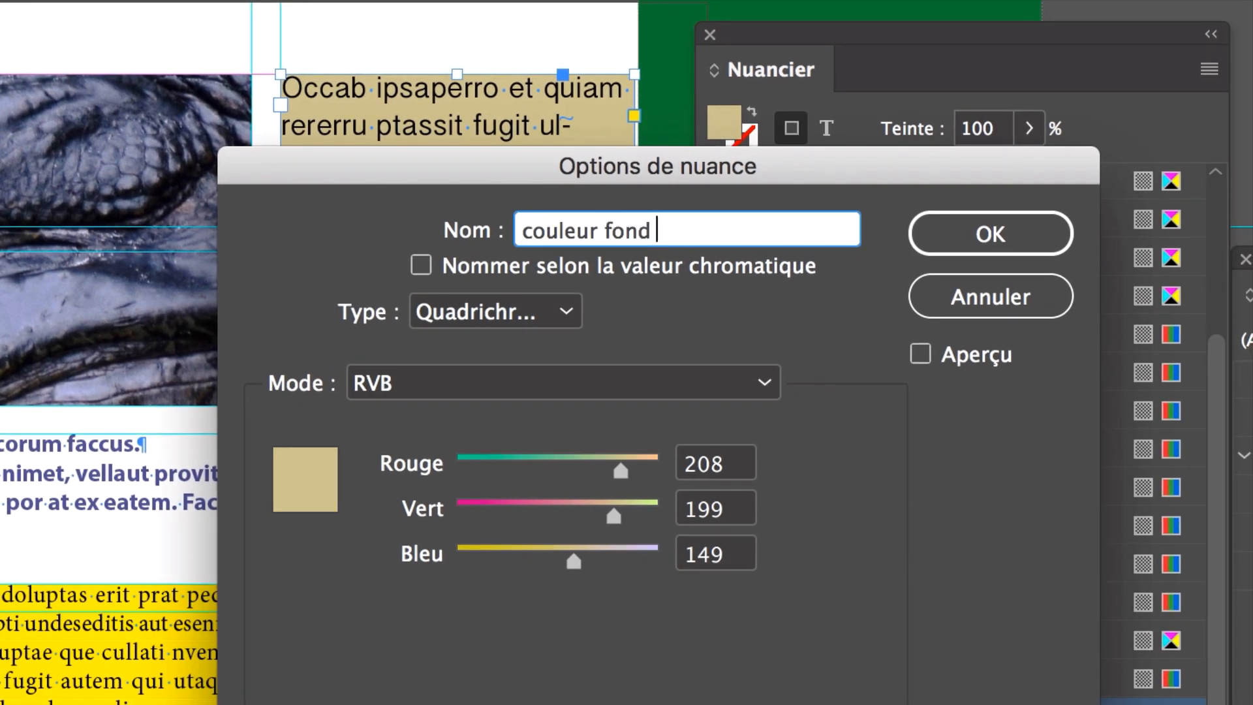
type("xtrait")
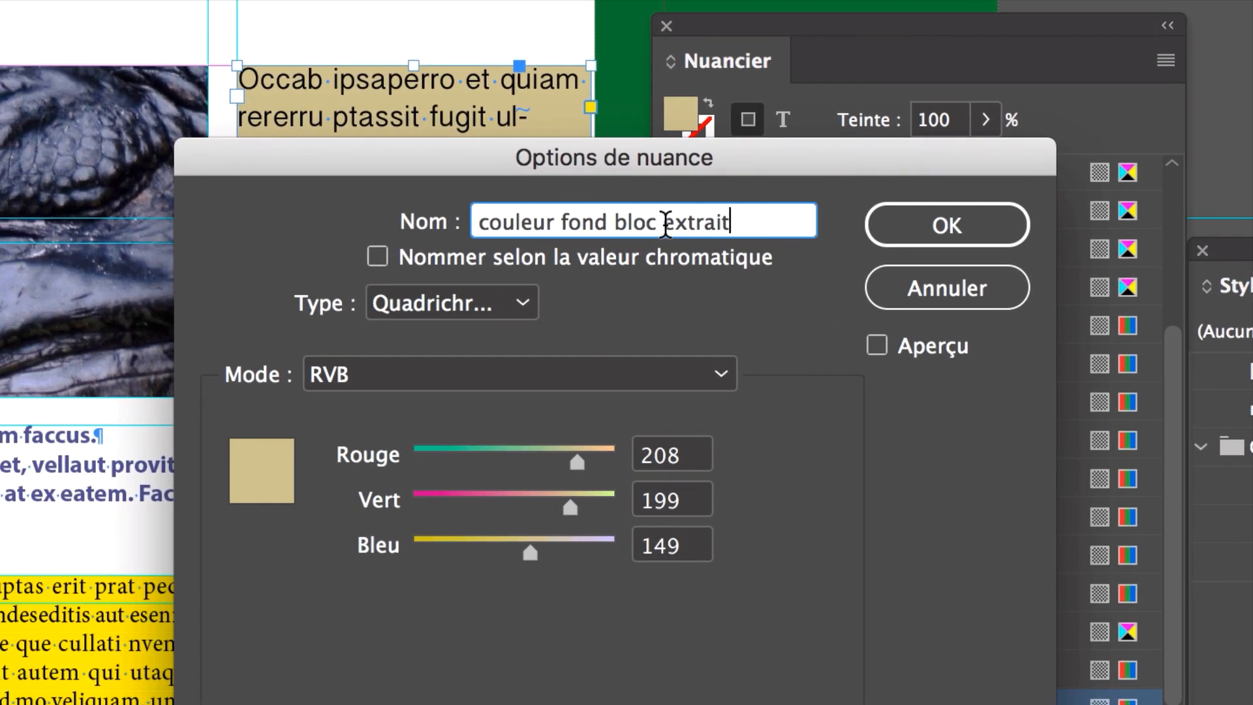
type(" d'article")
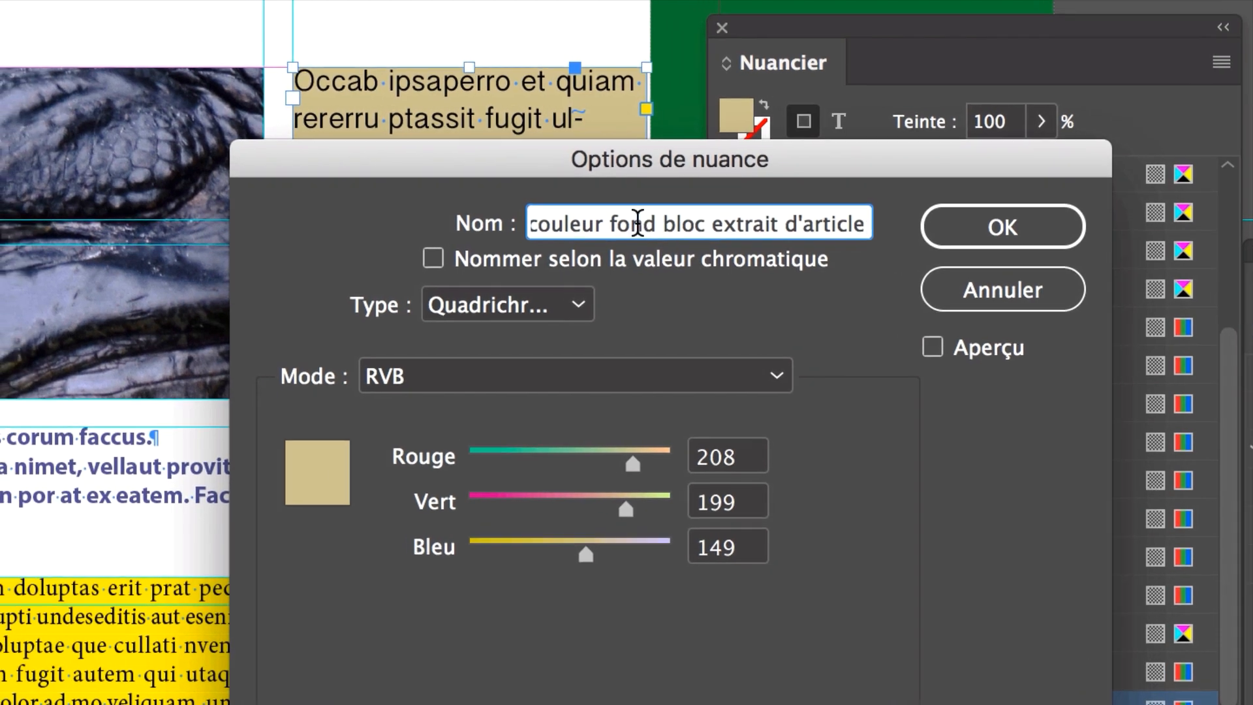
Correct the beige swatch's name to "couleur du fond de bloc d'extrait d'article", and widen and reposition the Nuancier away from the text column
left_click(556, 222)
type("du")
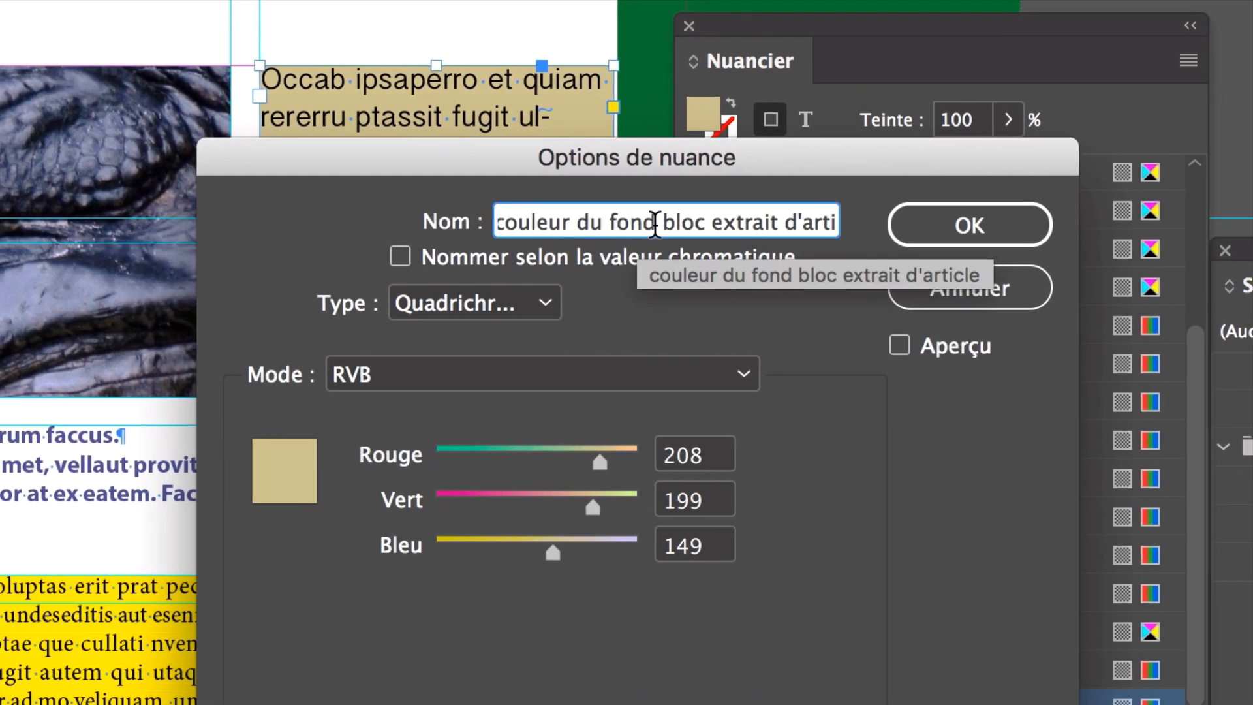
left_click(655, 225)
type("de")
left_click(741, 222)
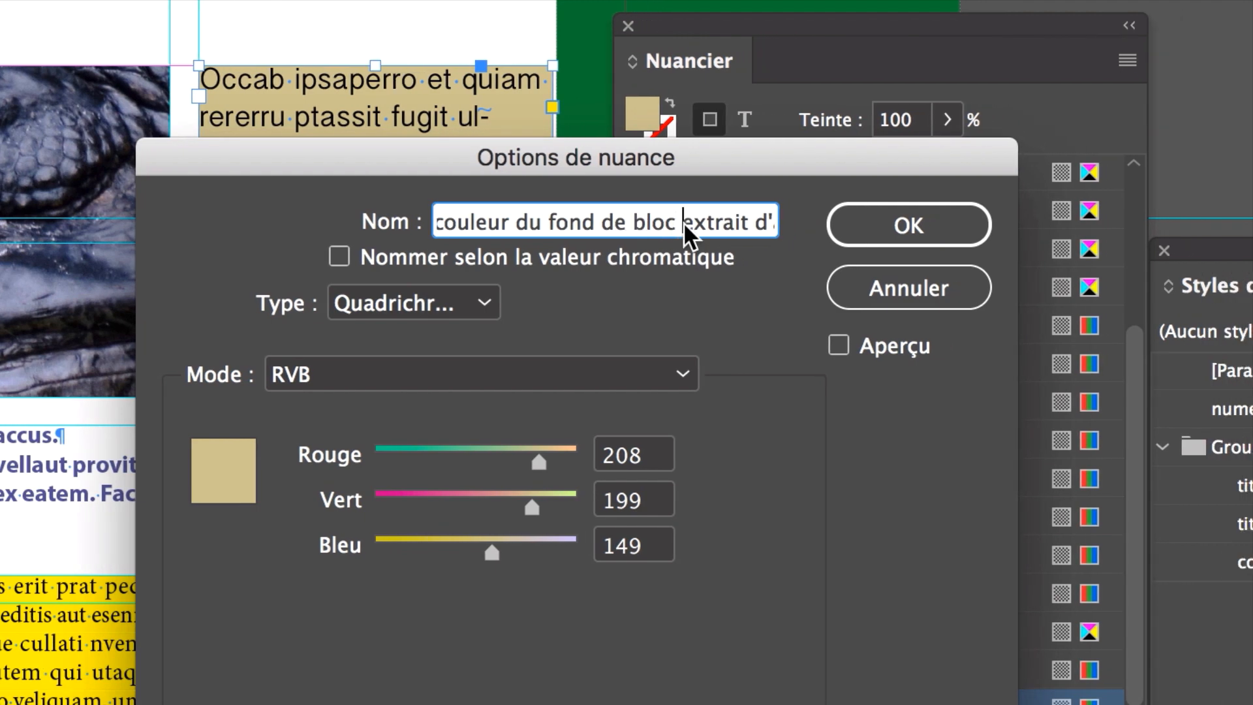
type("d")
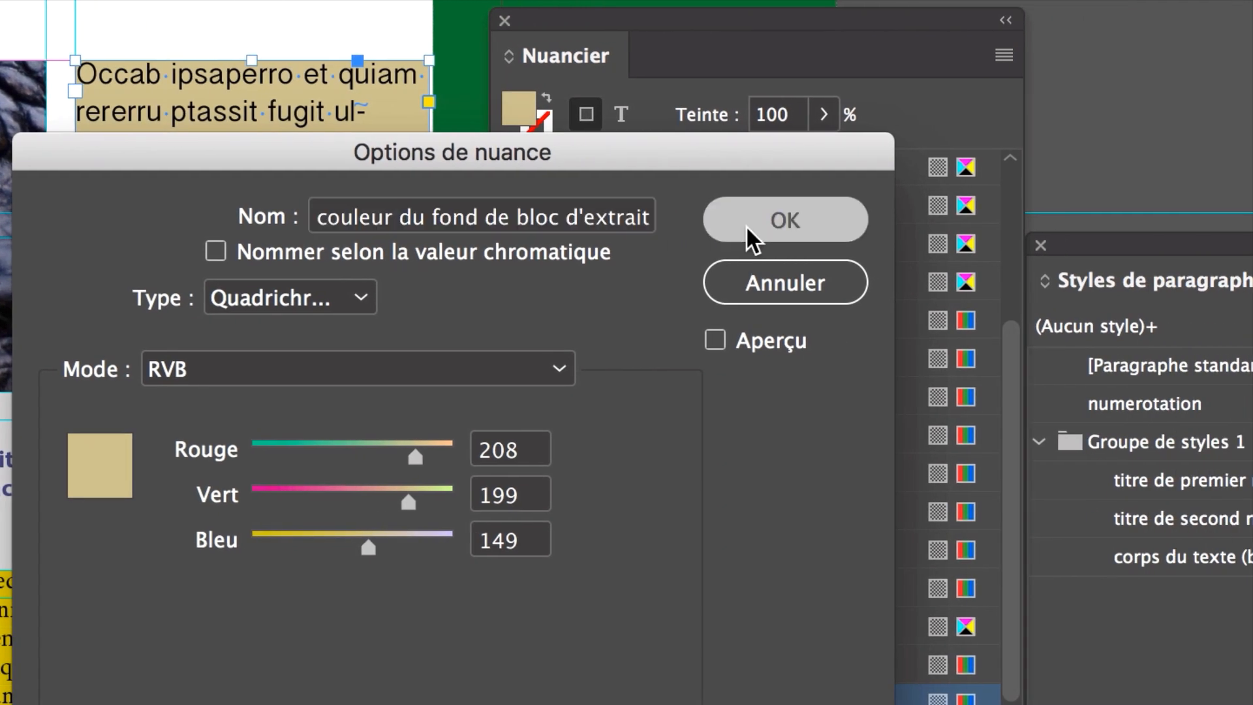
left_click(867, 239)
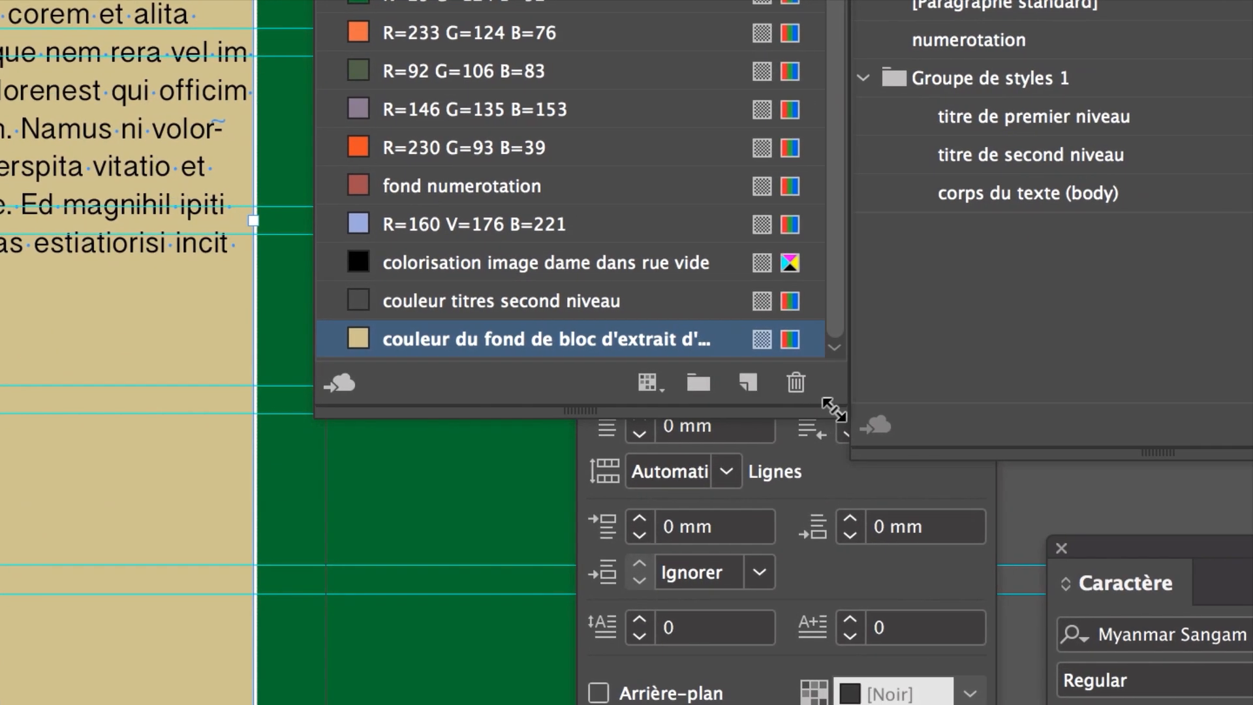
left_click_drag(834, 410, 1028, 411)
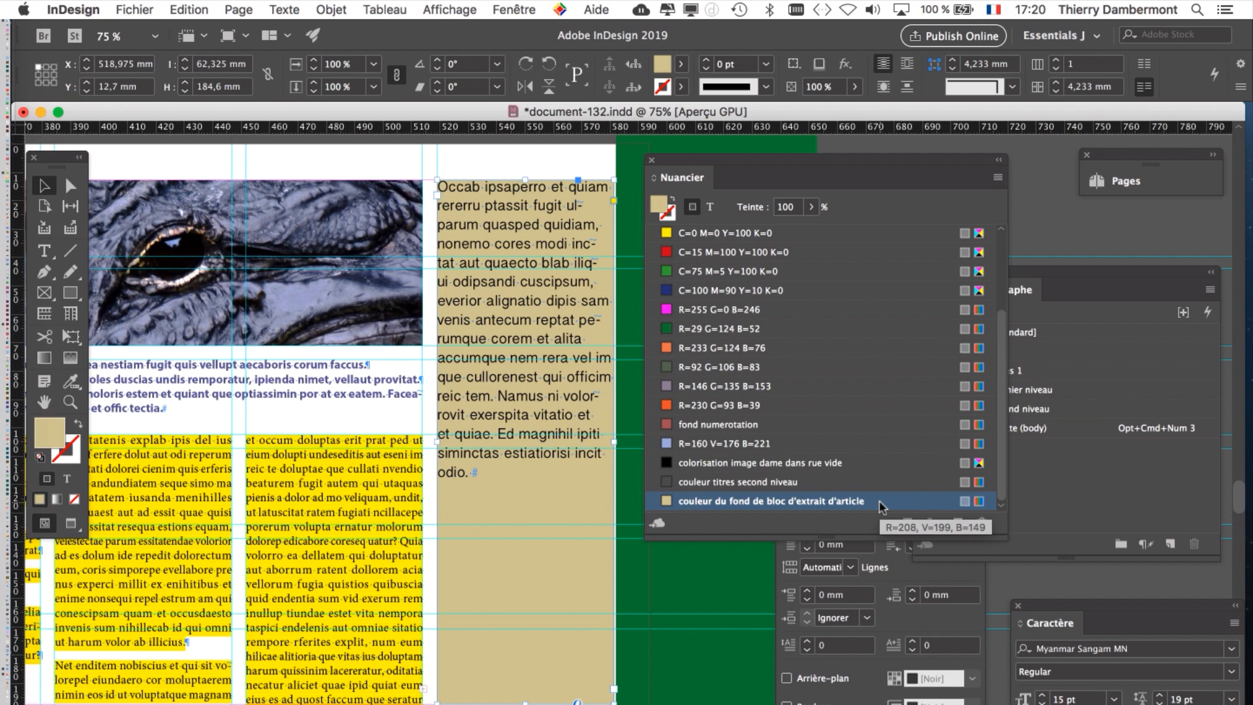
left_click_drag(715, 169, 846, 164)
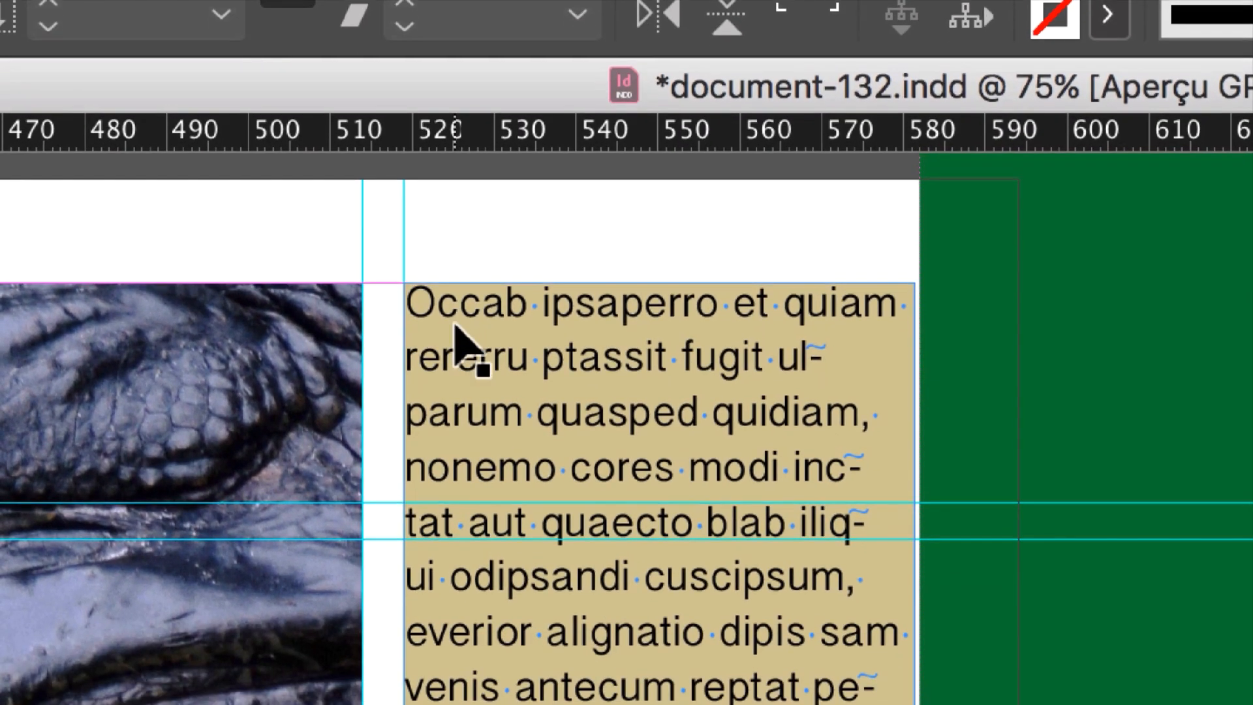
Set all four corners of the side-column text frame to the Arrondi shape in the corner options
left_click(455, 326)
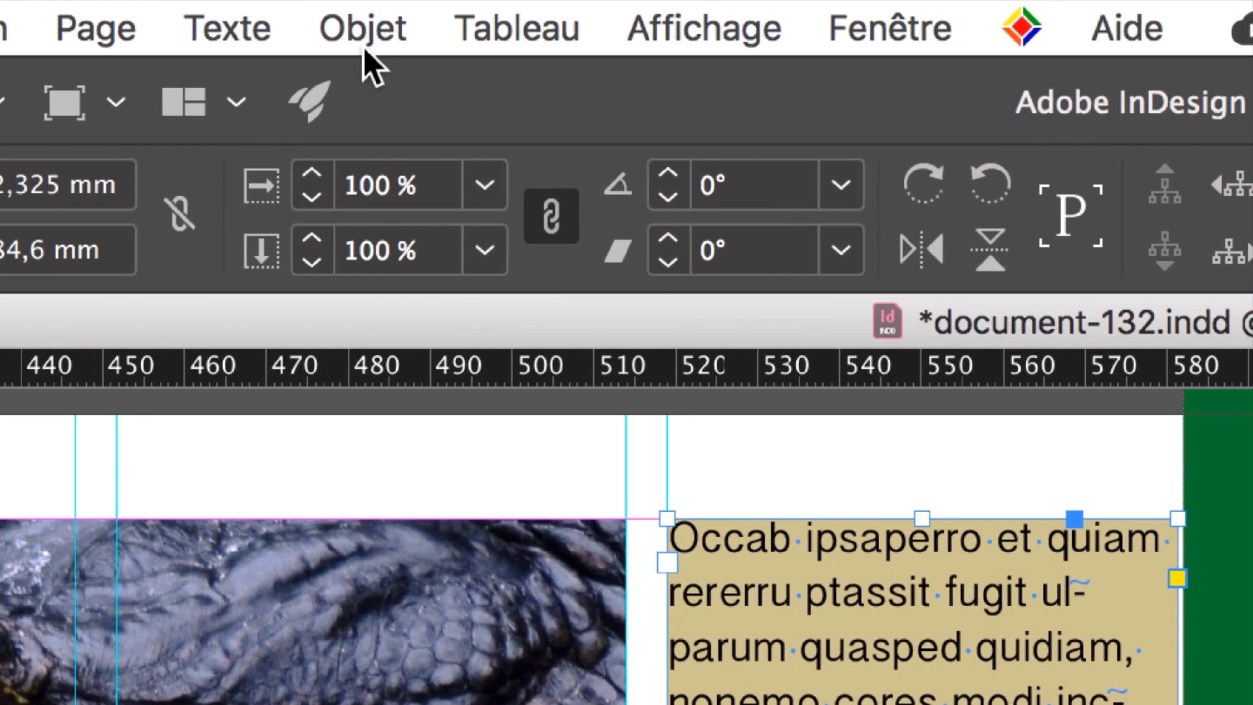
left_click(364, 29)
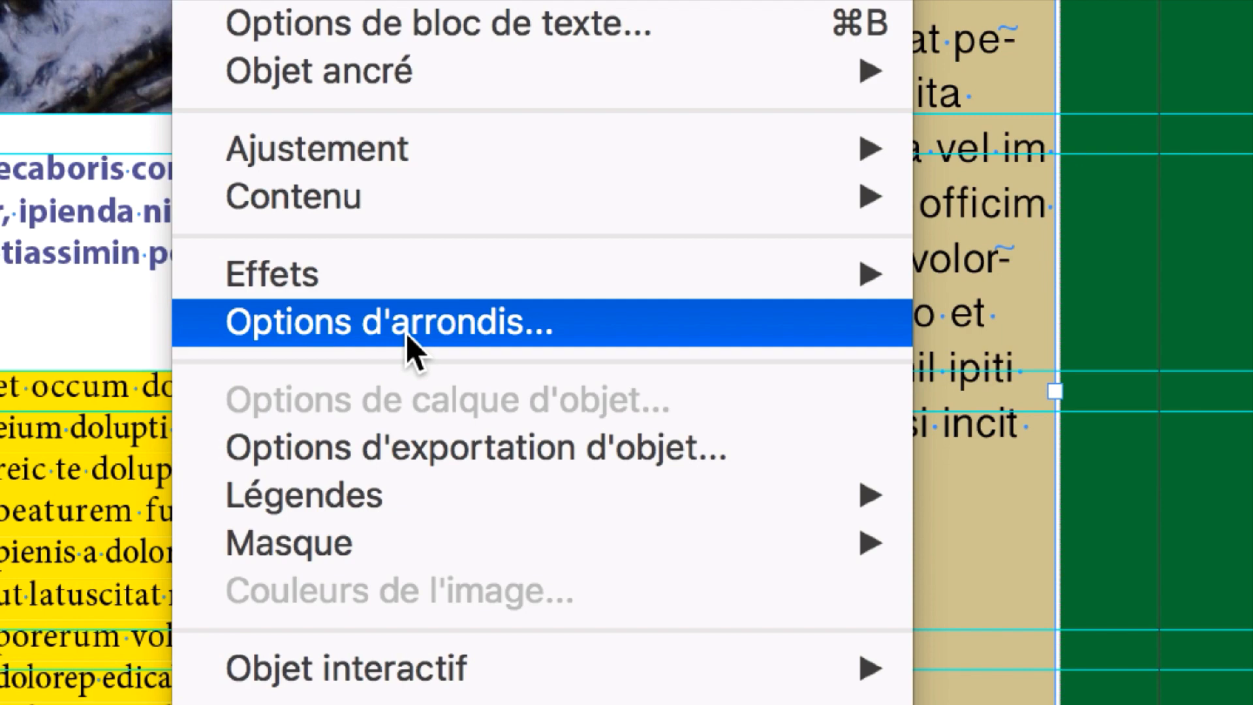
left_click(408, 327)
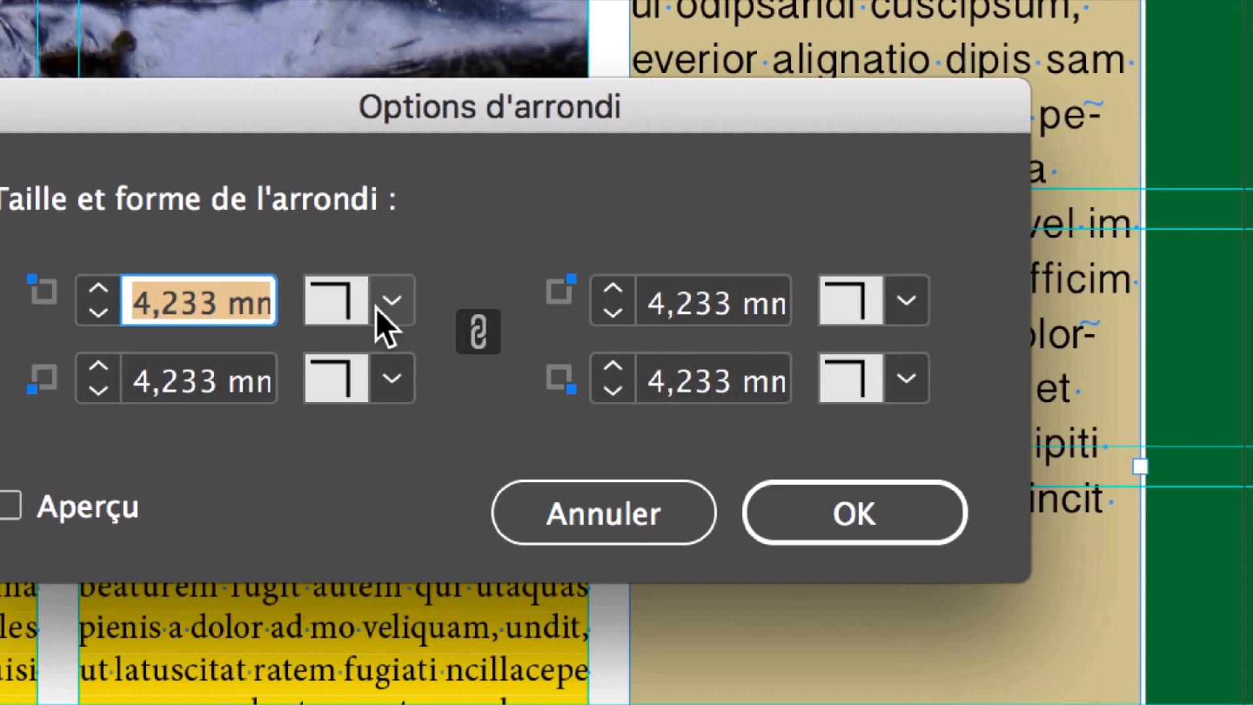
left_click(518, 450)
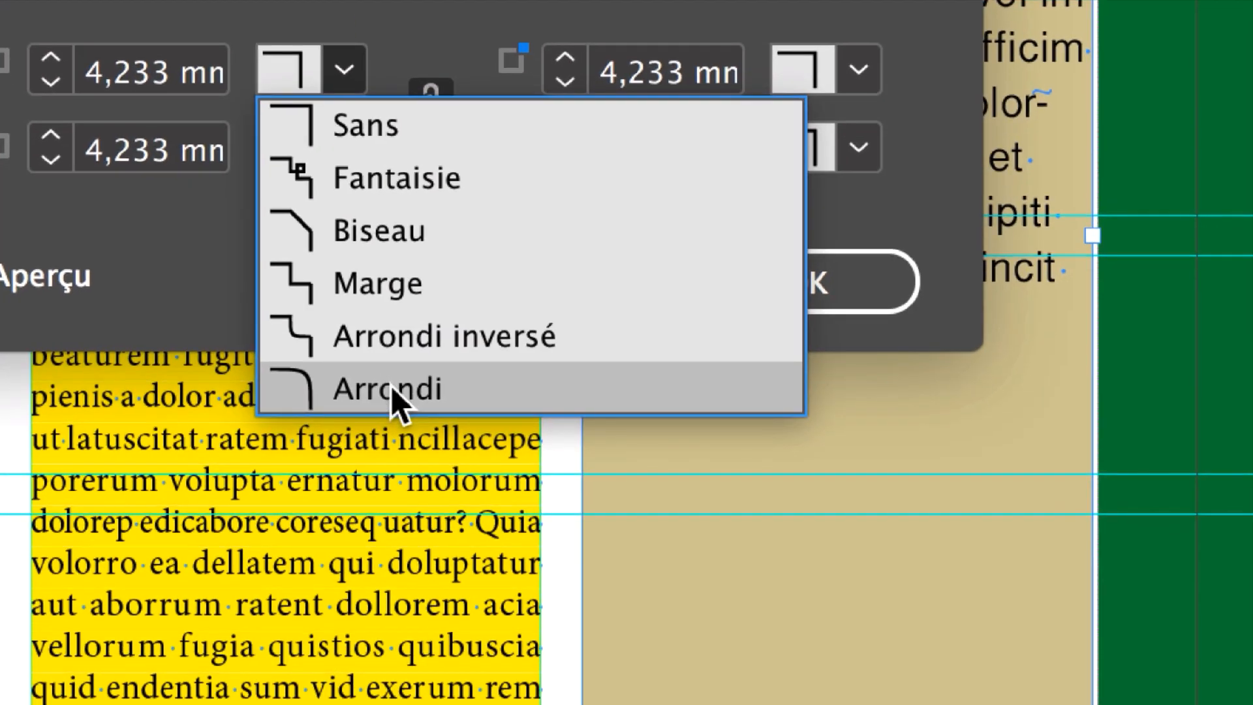
left_click(444, 474)
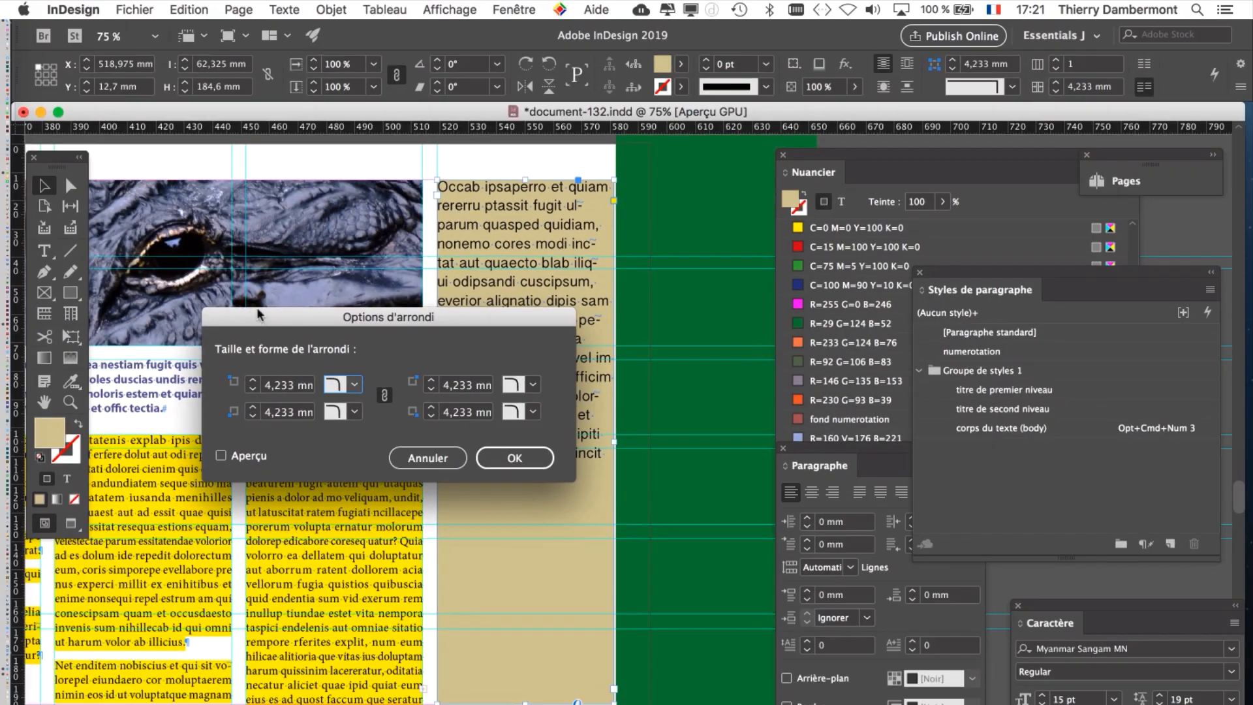
Preview the rounded corners on the text frame and set their size to 6 mm on all four corners
left_click_drag(231, 331, 702, 190)
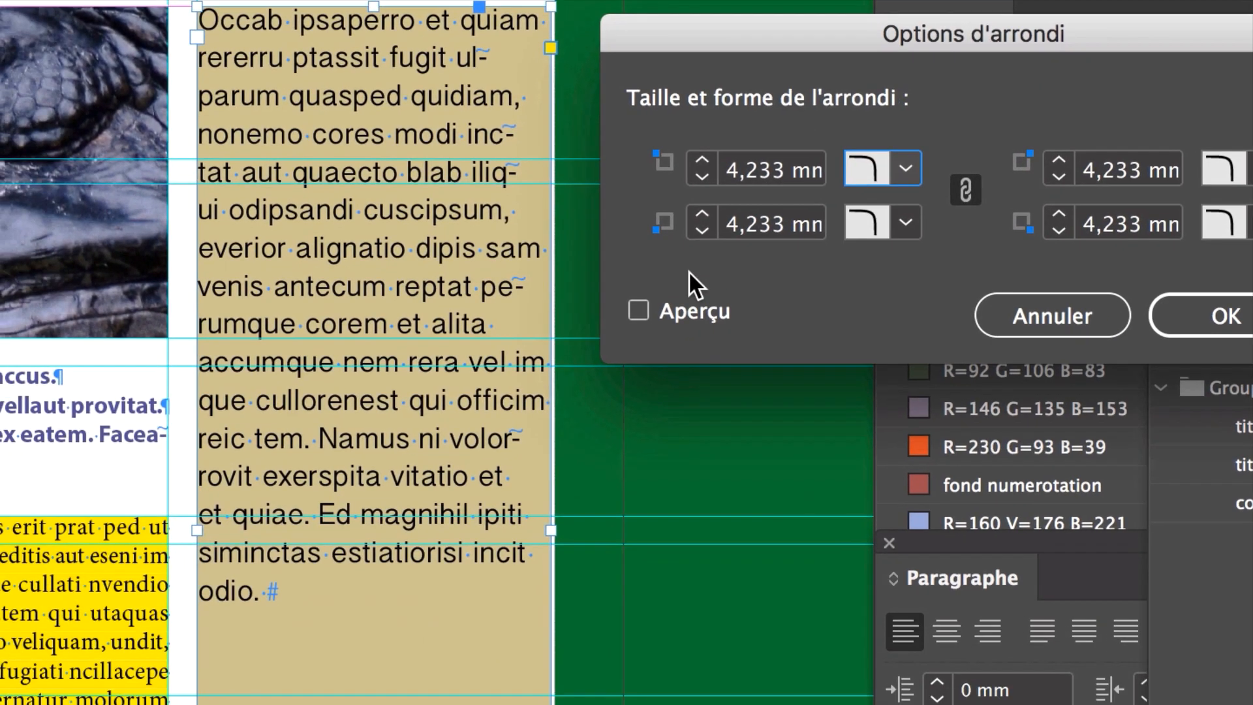
left_click(669, 475)
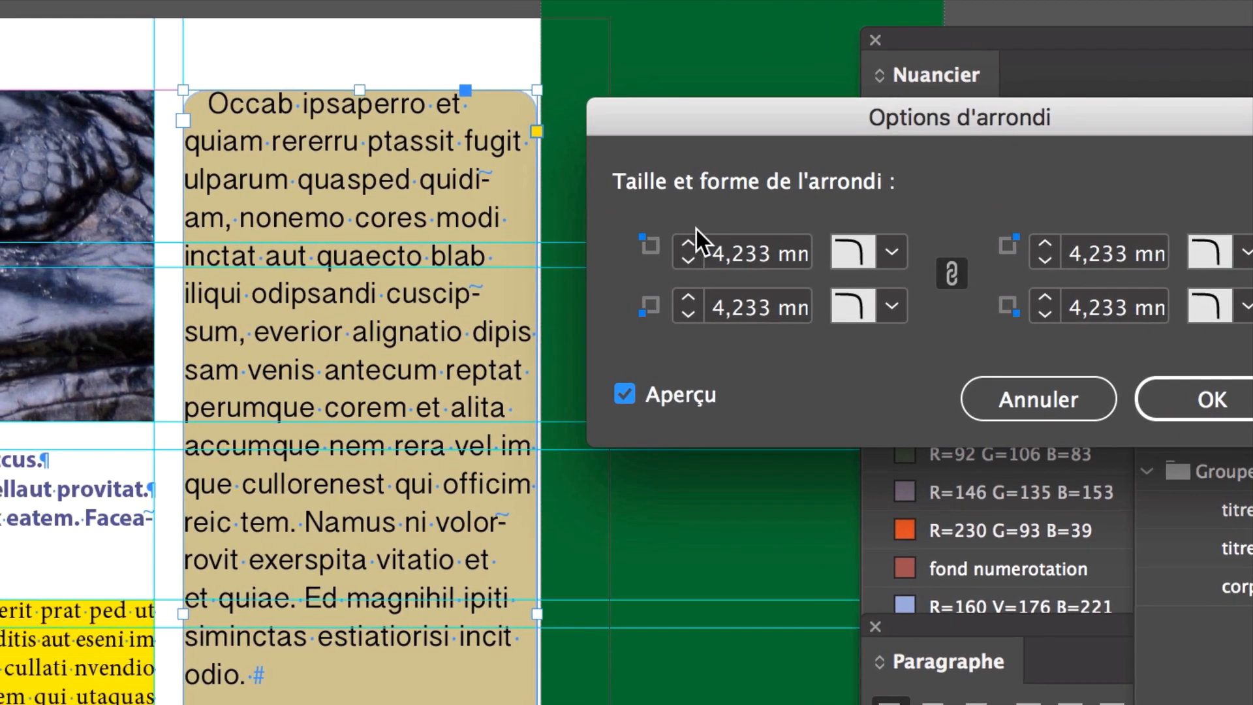
left_click(586, 227)
left_click(692, 237)
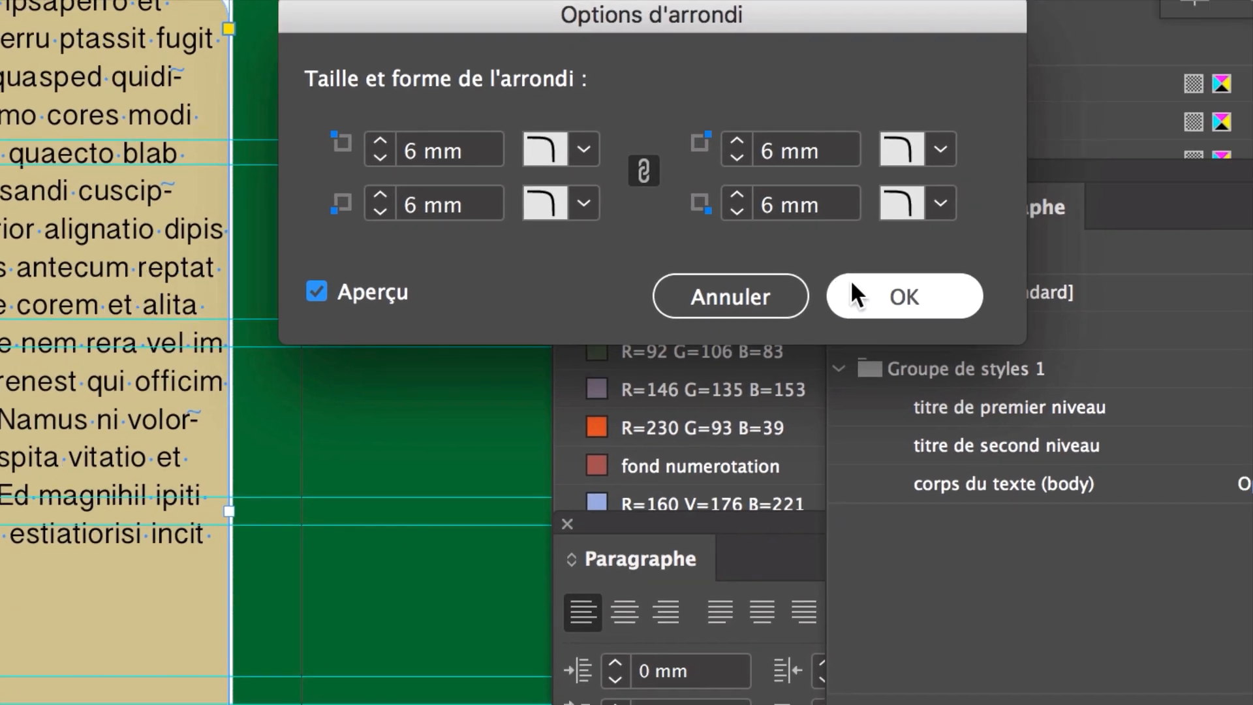
left_click(1181, 380)
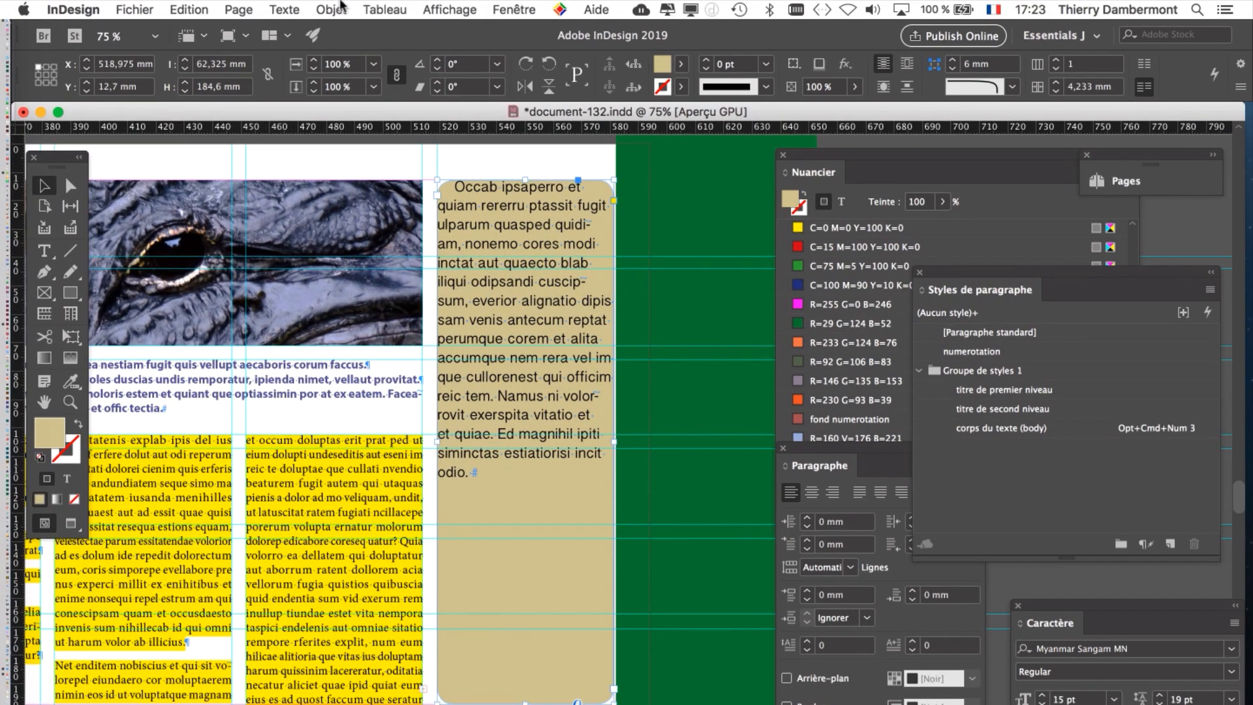
Give the side-column text frame an inner margin of 5 mm in the text frame options and turn on the preview
left_click(339, 9)
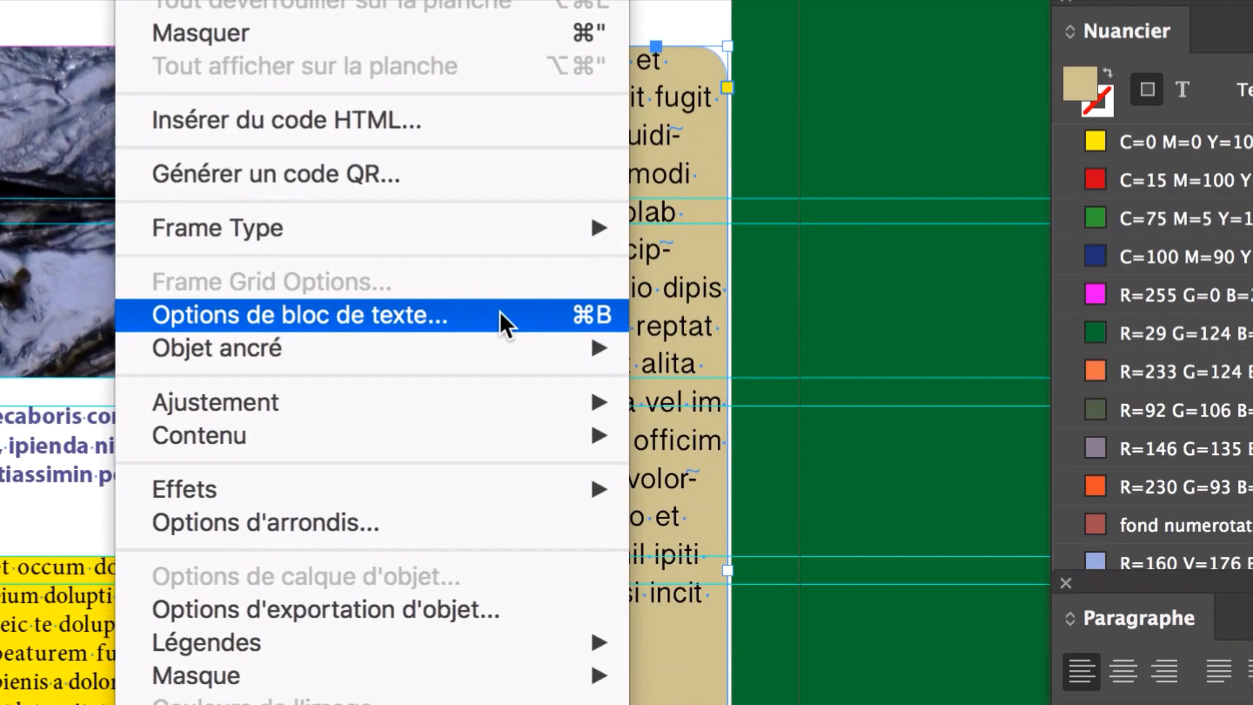
left_click(500, 315)
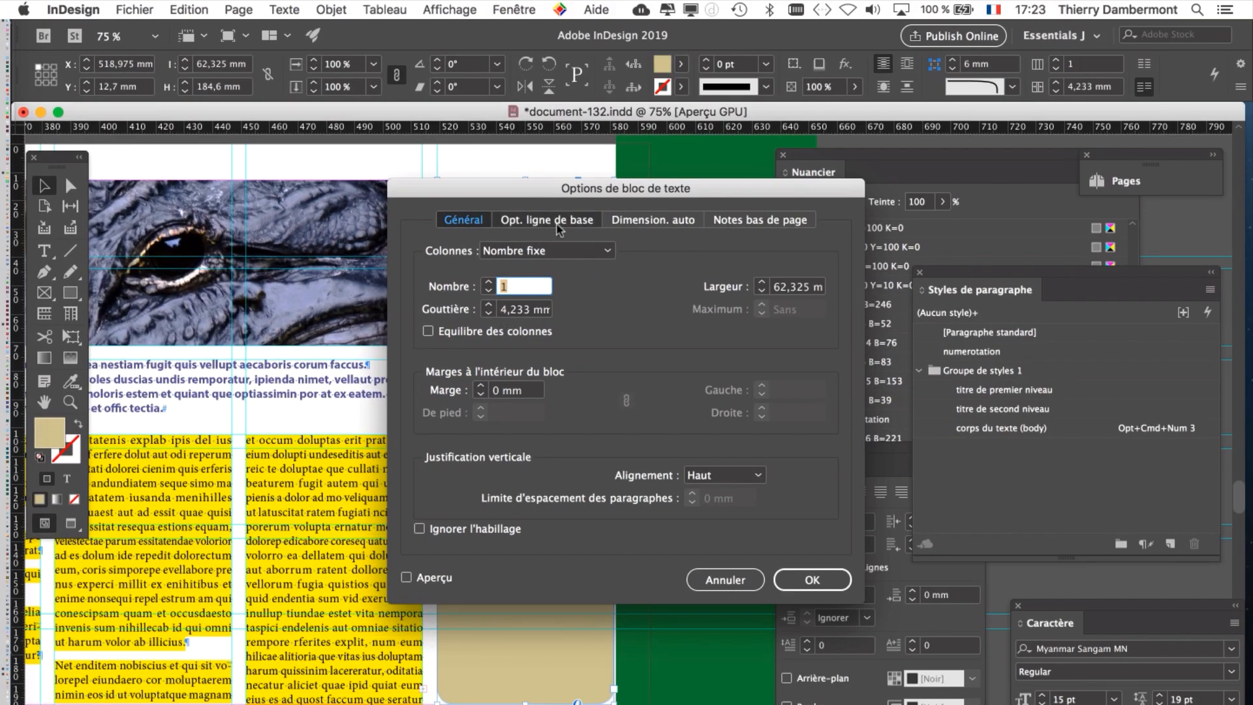
left_click_drag(552, 195, 852, 119)
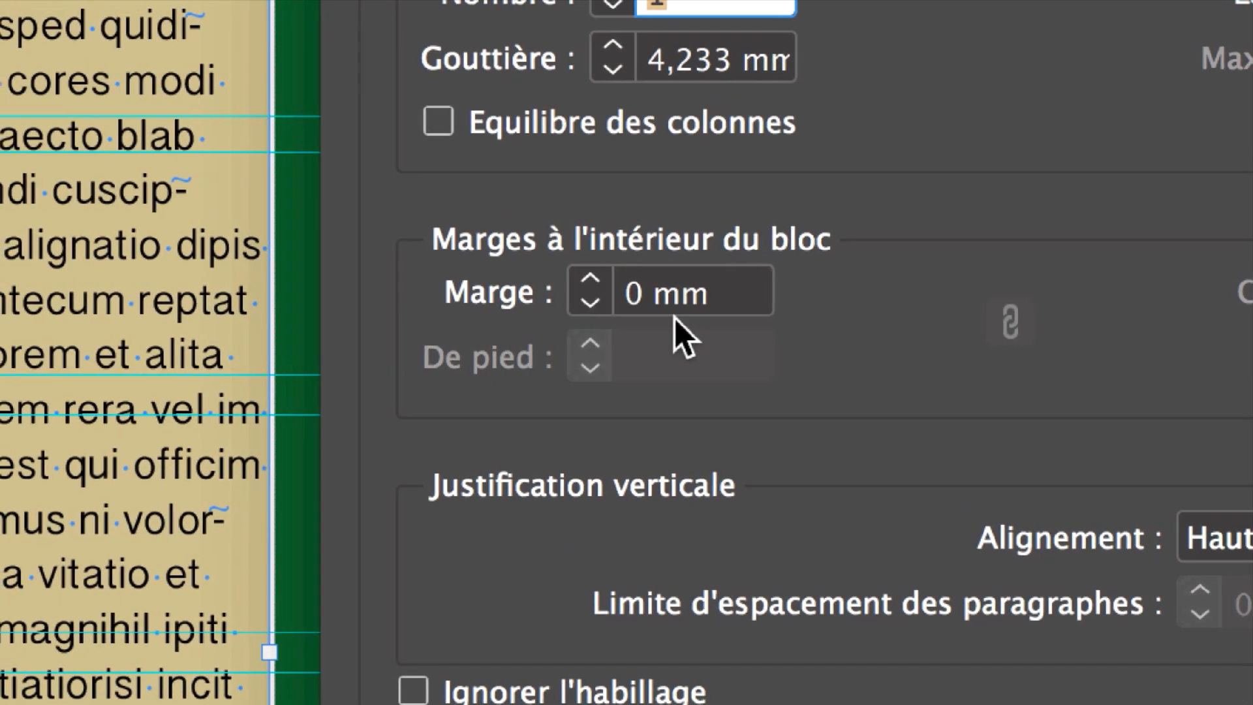
left_click(590, 281)
left_click(590, 281)
left_click(590, 280)
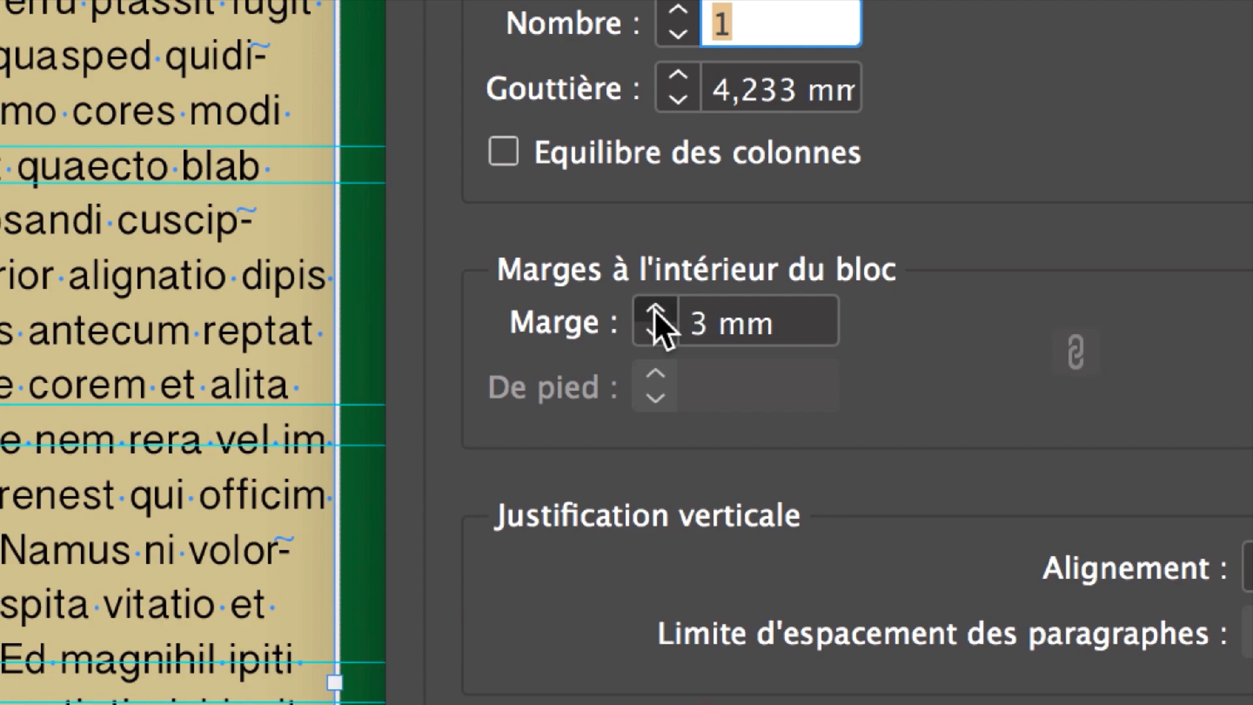
left_click(656, 311)
left_click(656, 311)
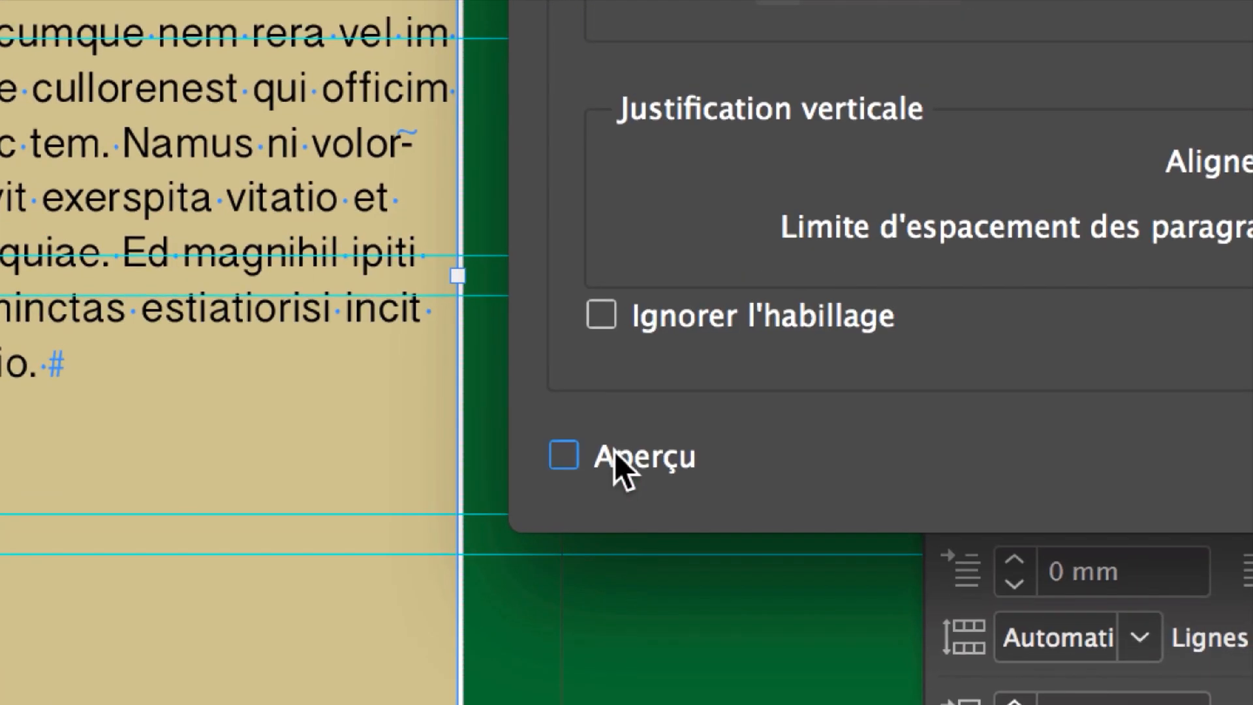
left_click(614, 452)
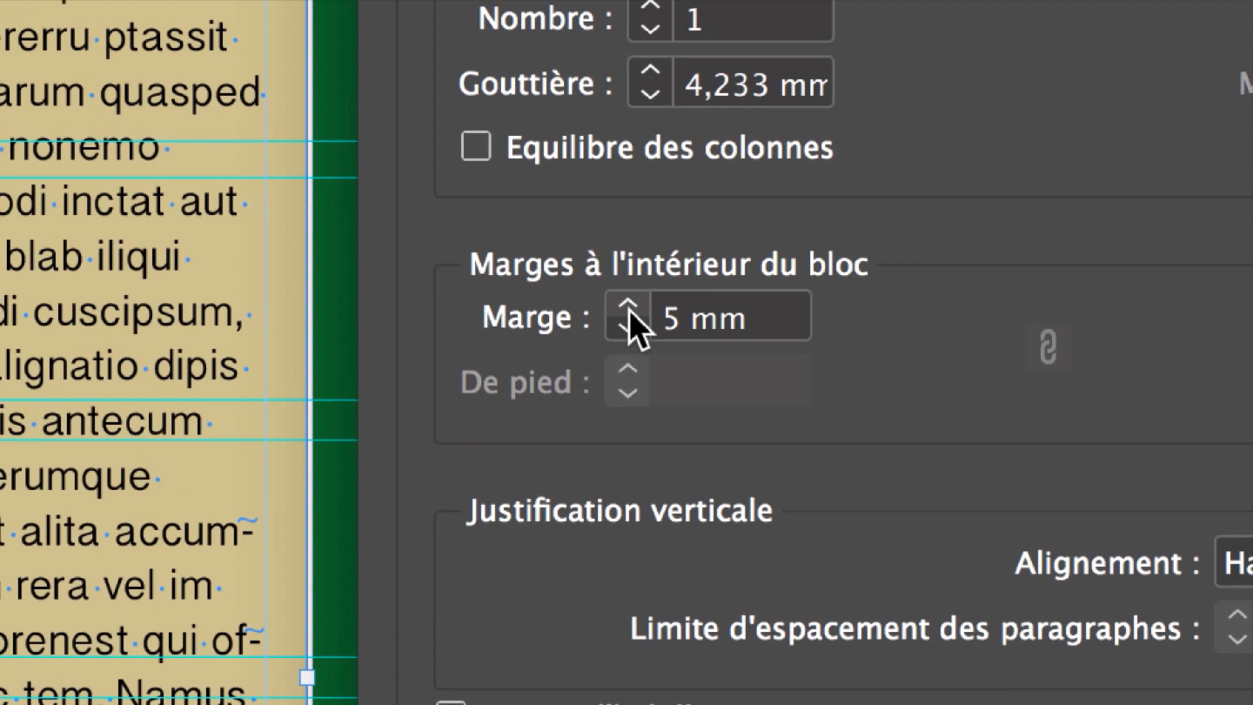
Increase the text frame's inner margin to 6 mm
left_click(749, 323)
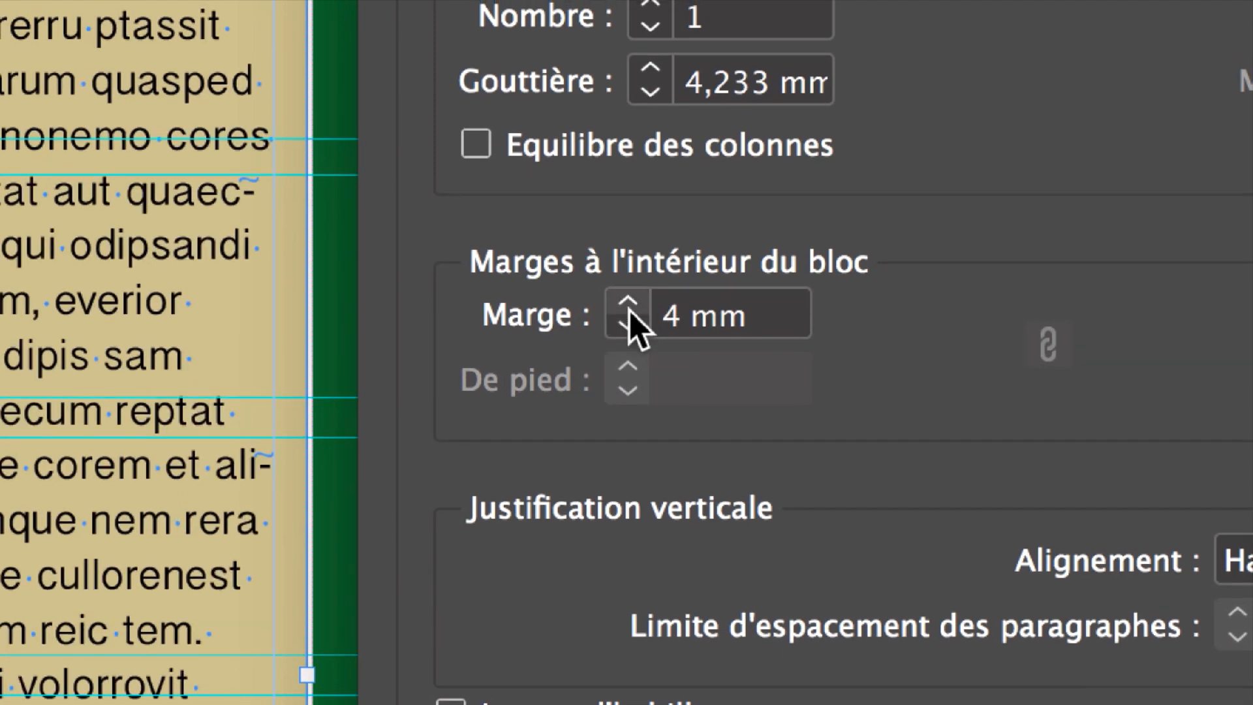
left_click(628, 304)
left_click(628, 304)
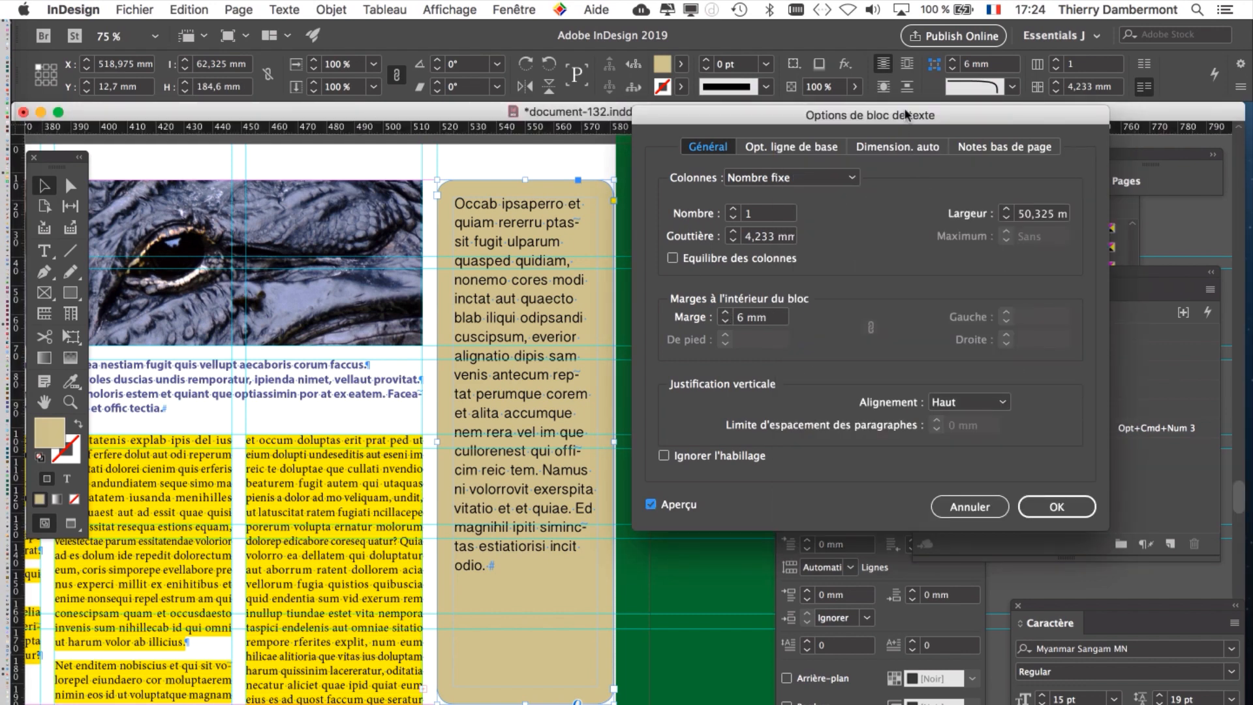
Set the frame's vertical justification to Centrer and apply the text frame options
left_click_drag(906, 114, 970, 113)
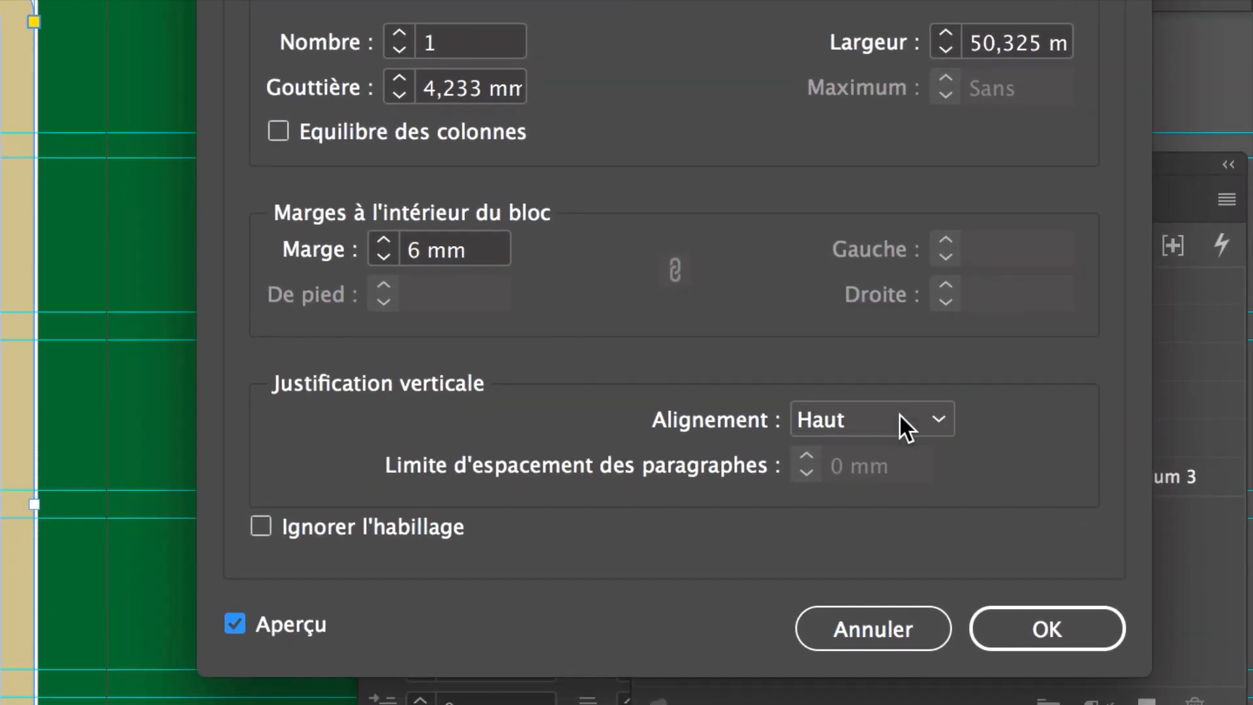
left_click(900, 418)
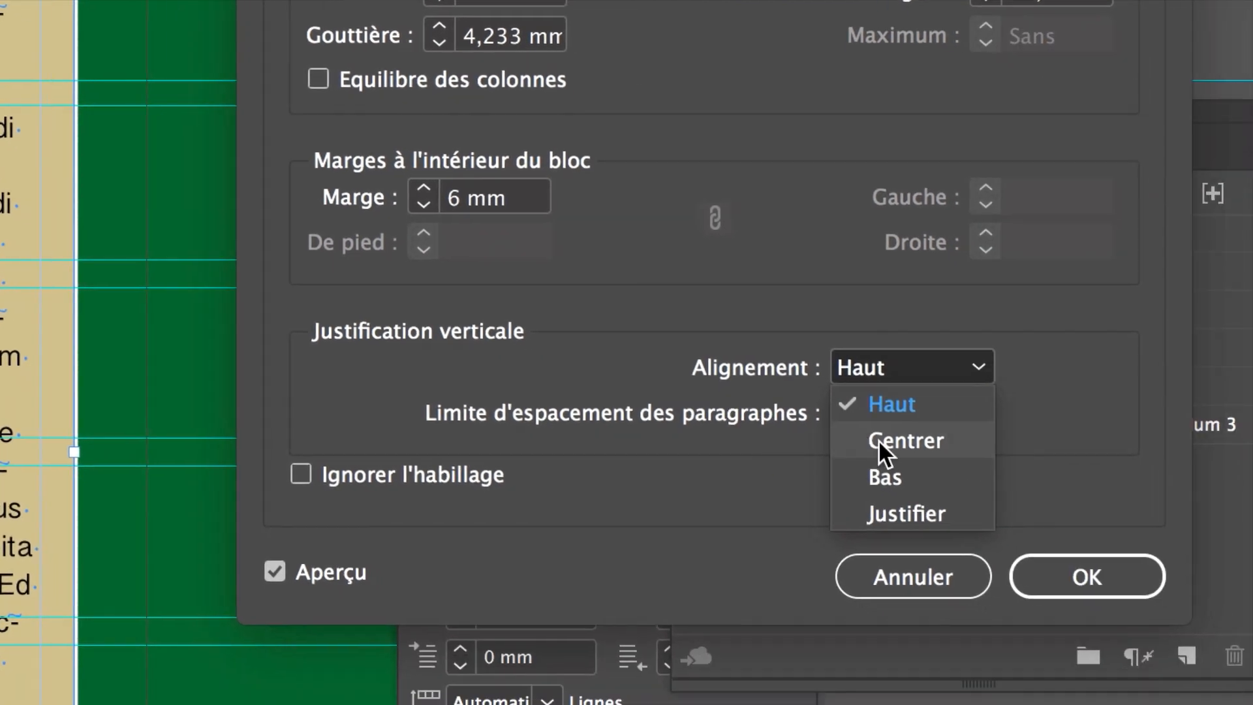
left_click(879, 440)
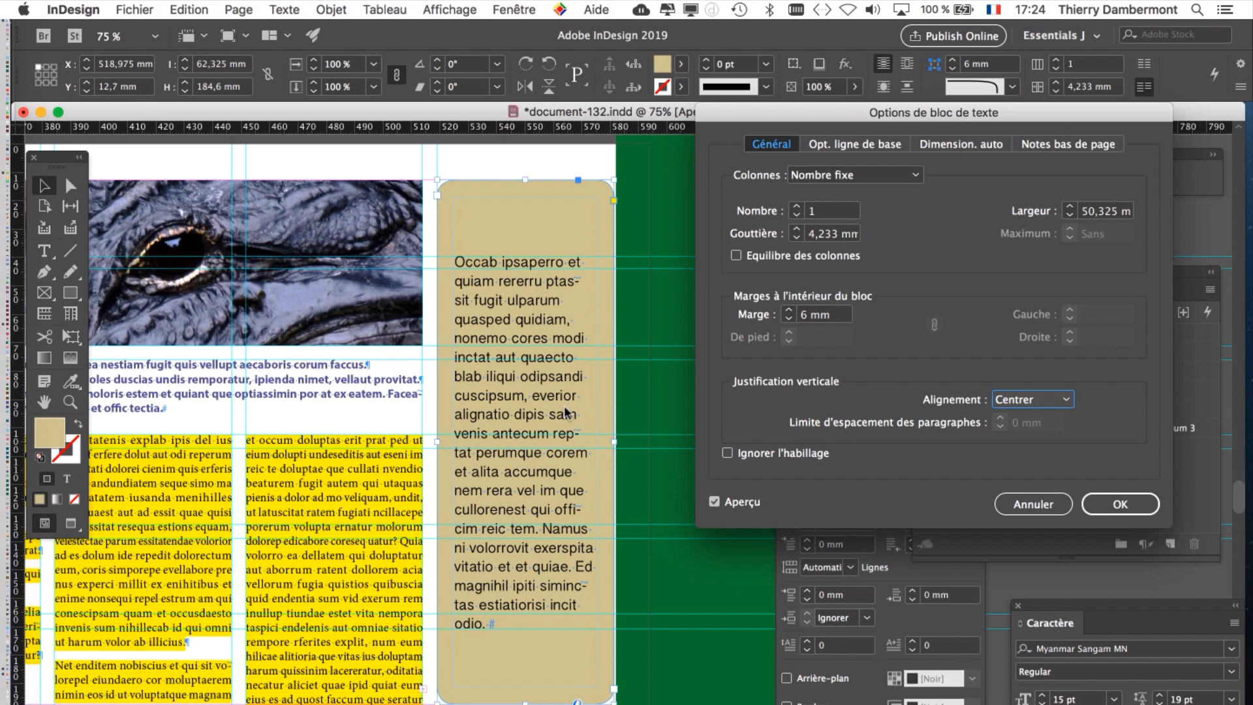
left_click(1120, 504)
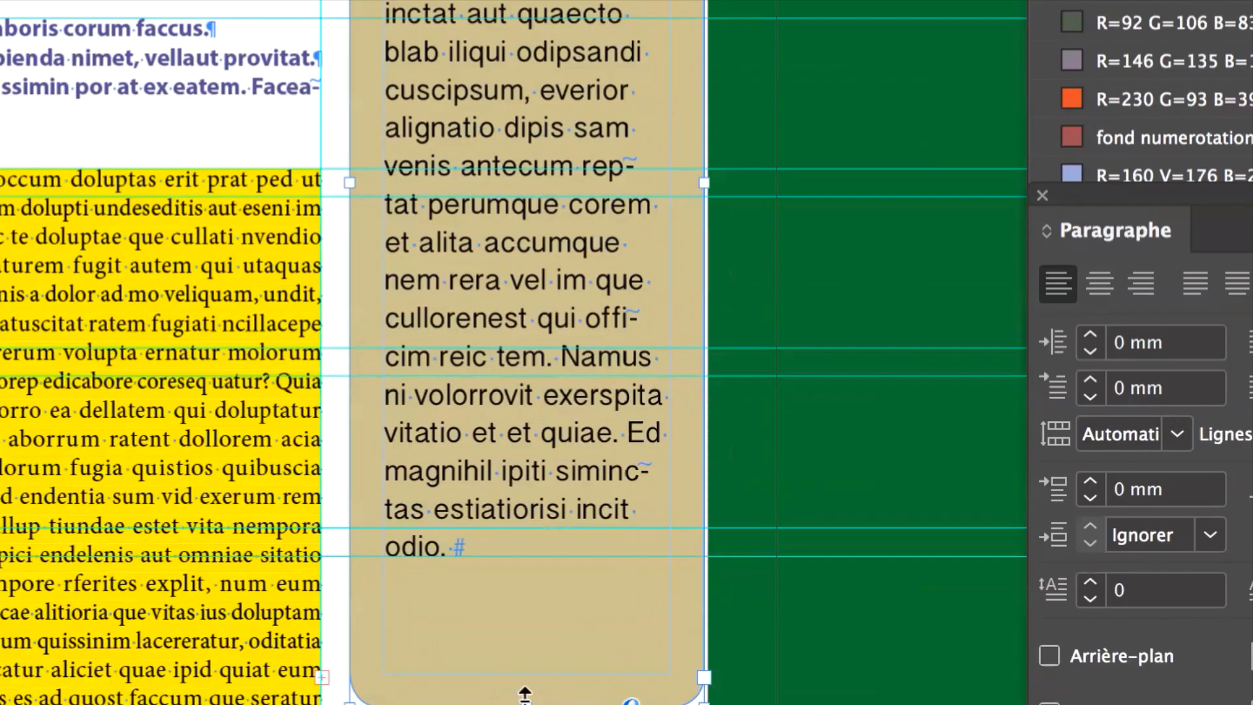
Shorten the beige extract frame from its lower edge to a height of about 153 mm
left_click_drag(524, 694, 520, 610)
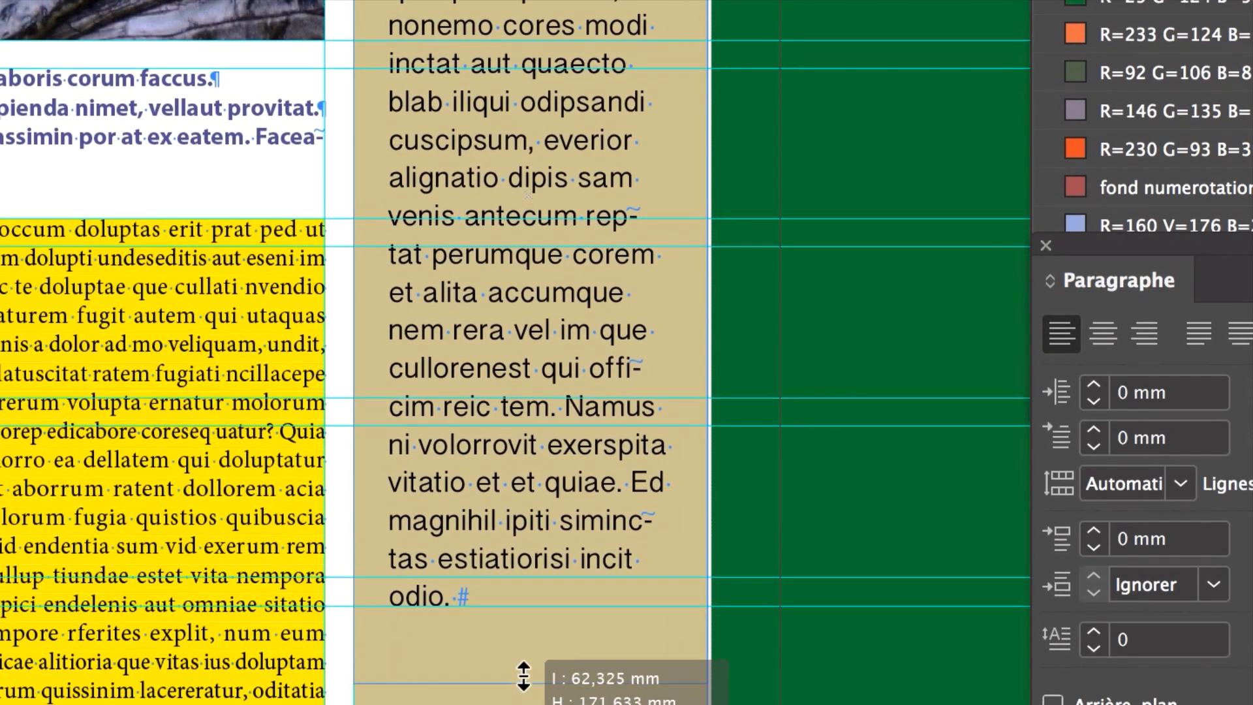
left_click_drag(523, 670, 526, 642)
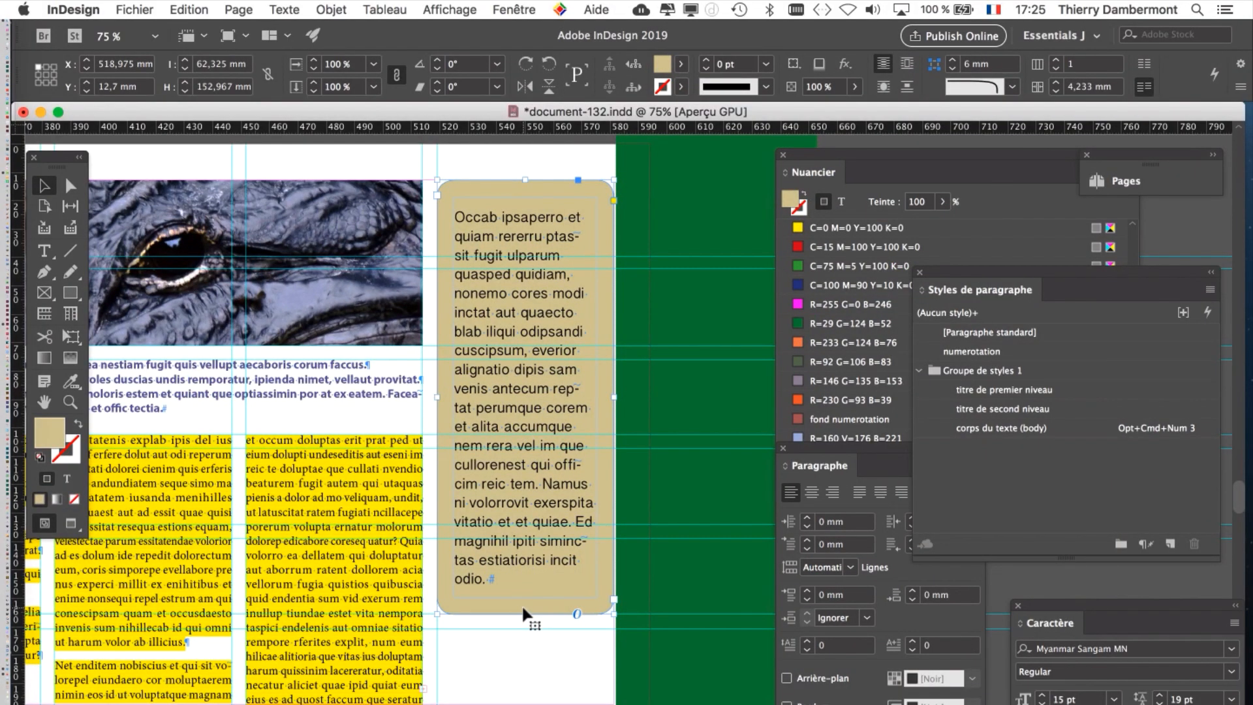
mouse_move(525, 614)
left_mouse_down()
mouse_move(522, 596)
mouse_move(524, 607)
left_mouse_up()
scroll(658, 371, "down", 1)
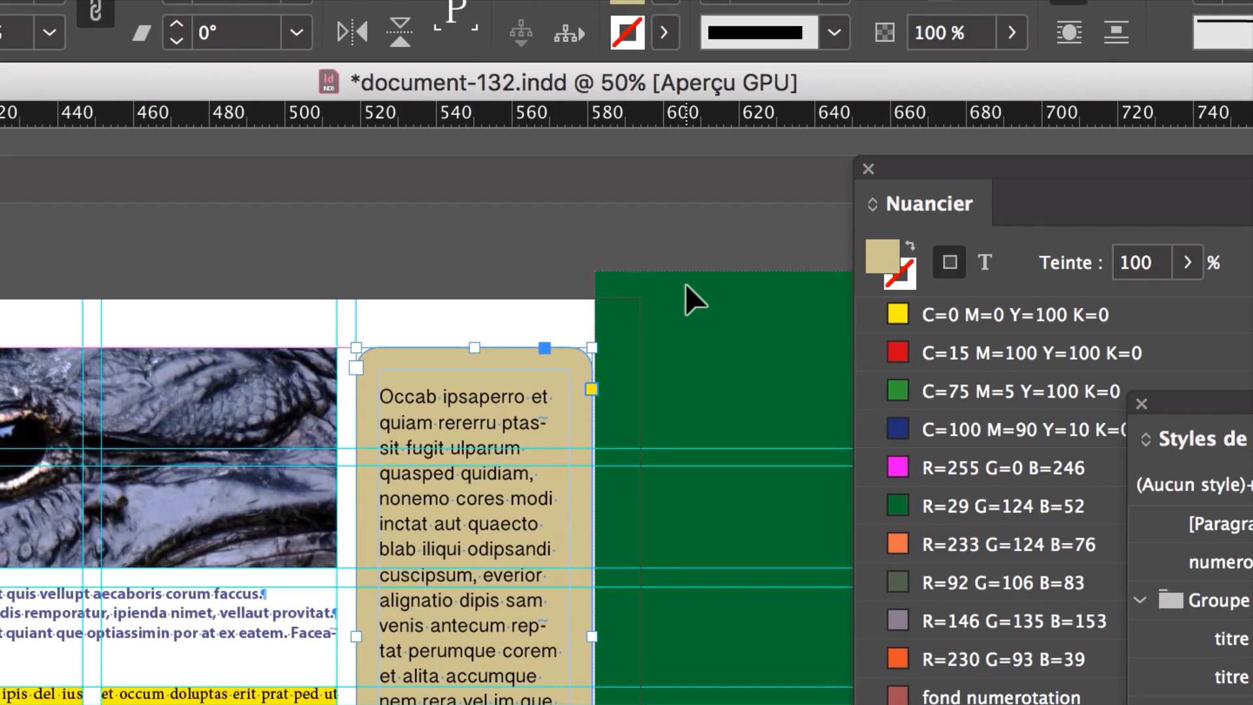
Deselect the extract frame and move the Nuancier farther away from the green navigation band
left_click(686, 267)
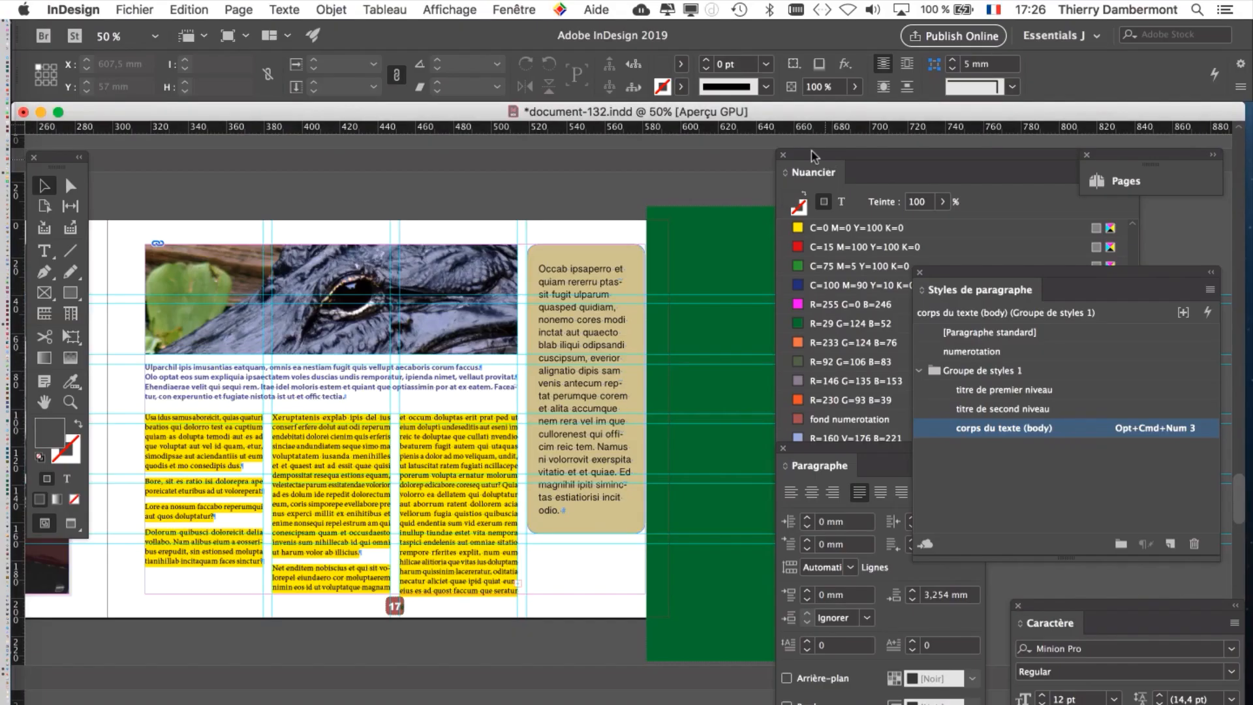
left_click_drag(1032, 208, 1243, 277)
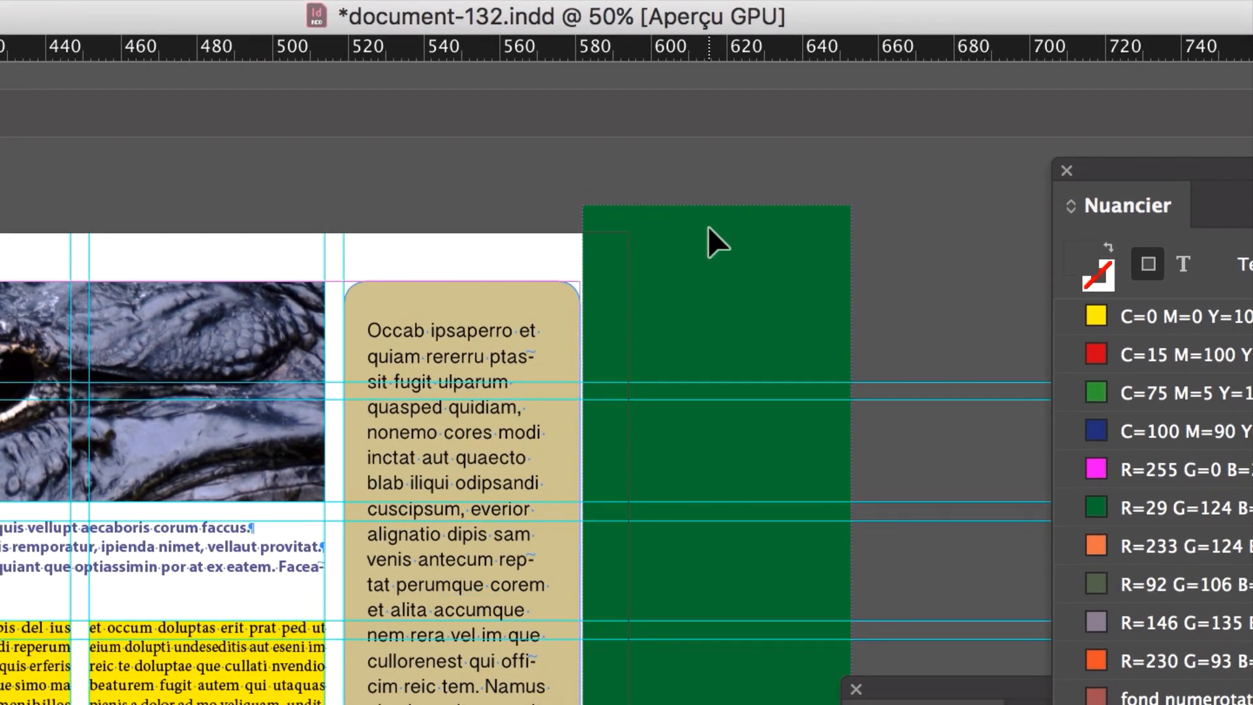
right_click(709, 230)
key("Escape")
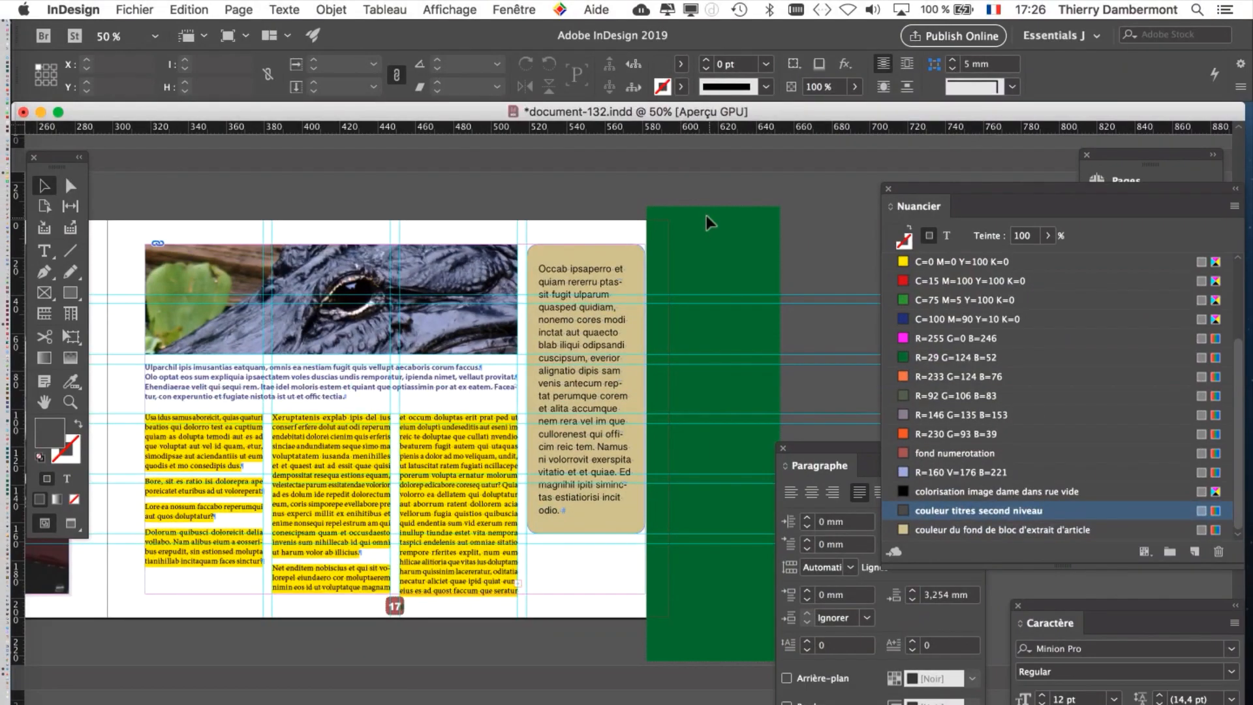
Display the Calques beside the page, hide the "bandeaux de navigation" layer and reselect the beige extract frame
left_click(528, 9)
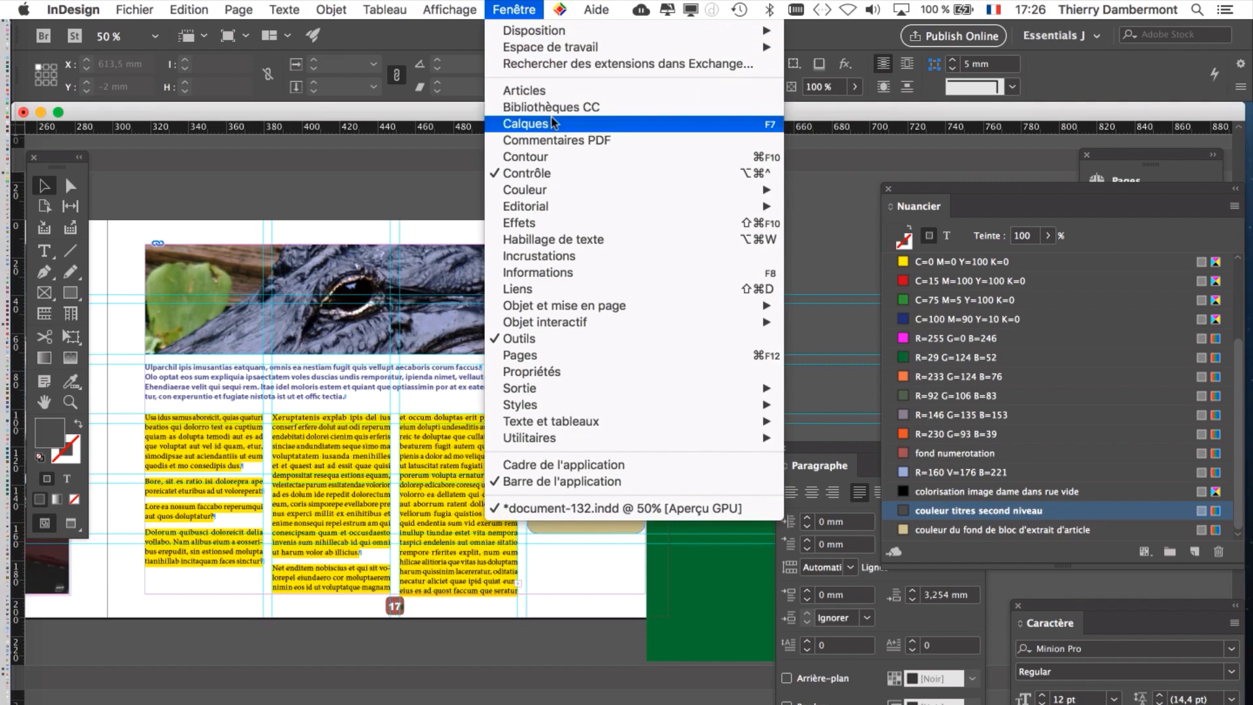
left_click(525, 124)
left_click_drag(928, 270, 869, 213)
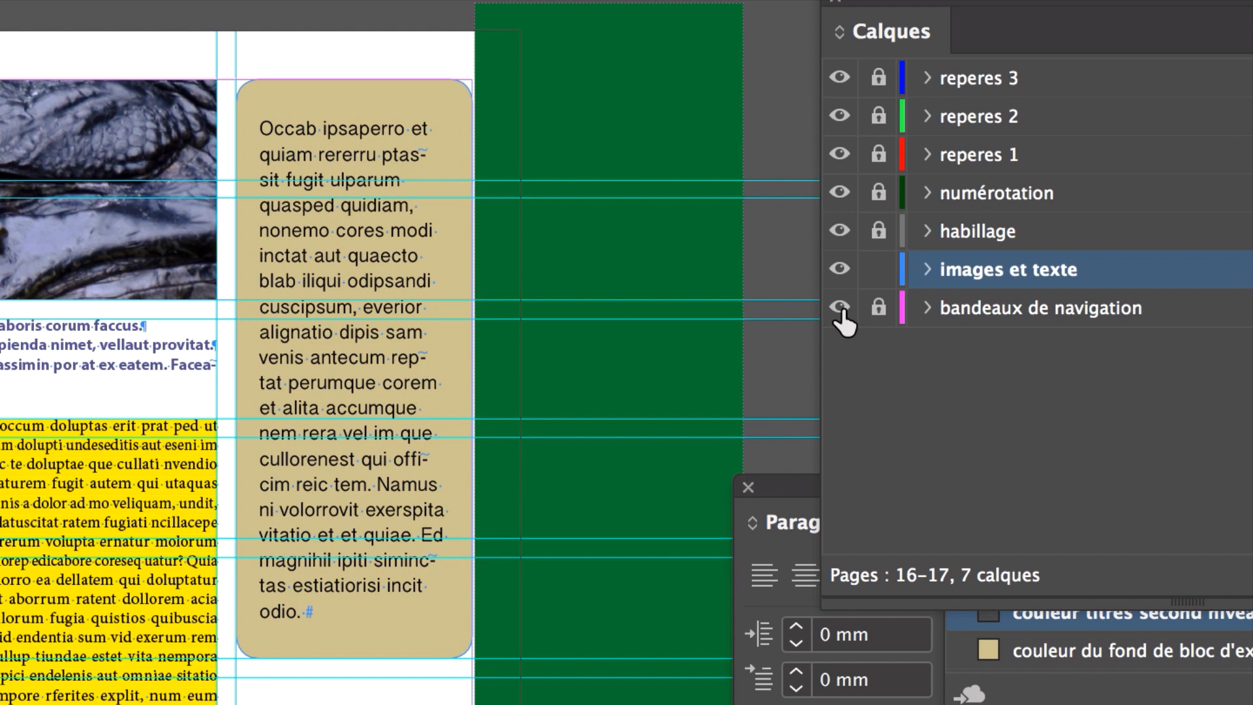
left_click(840, 308)
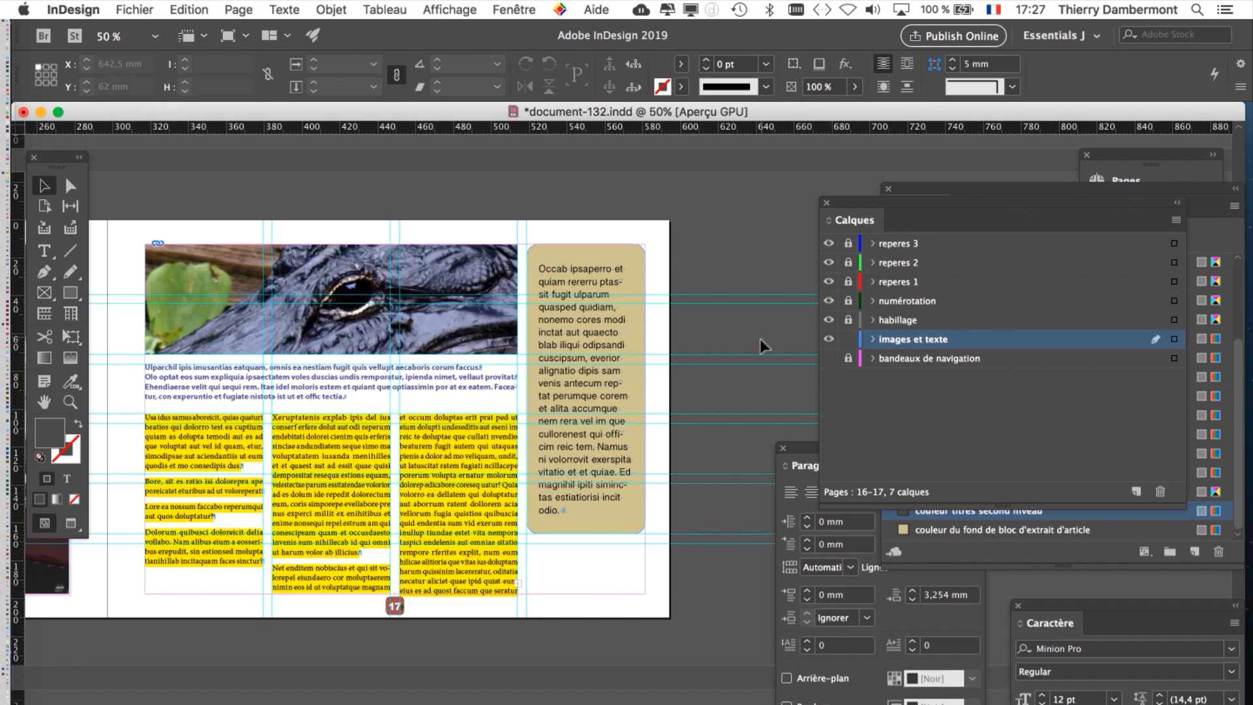
left_click(586, 286)
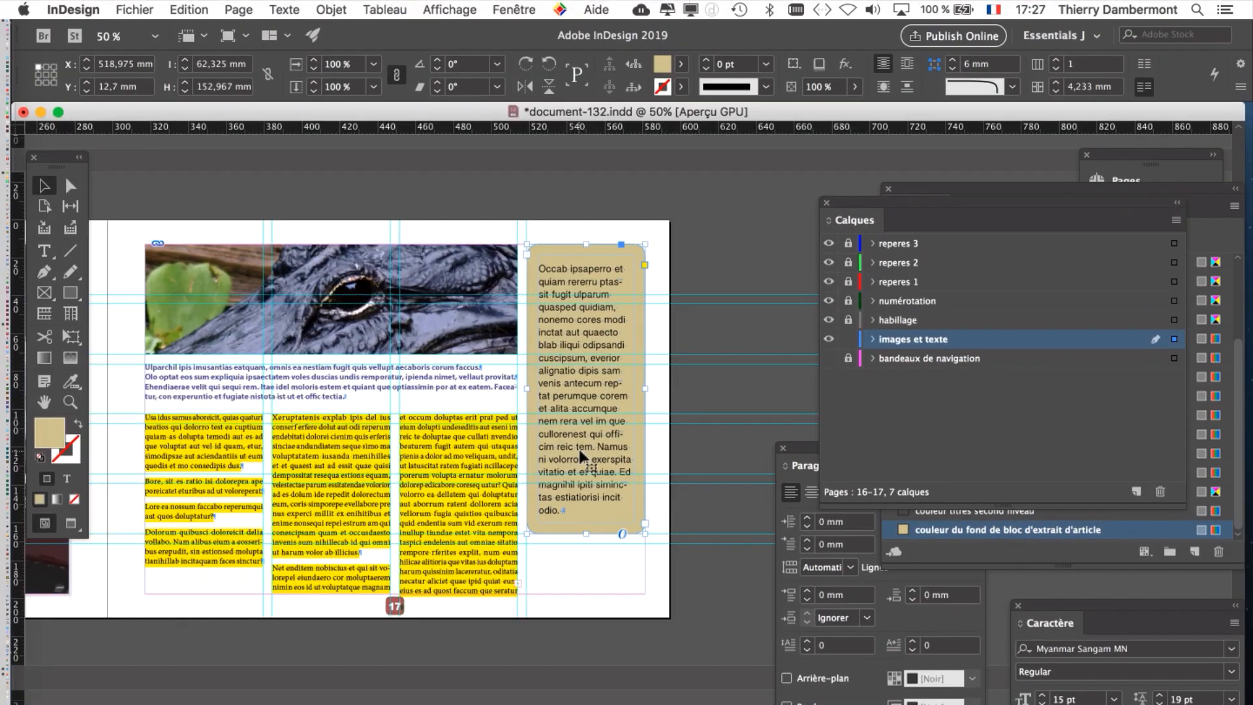
Start saving the document under a new name, selecting the final digit of "document-132" for replacement
left_click(128, 10)
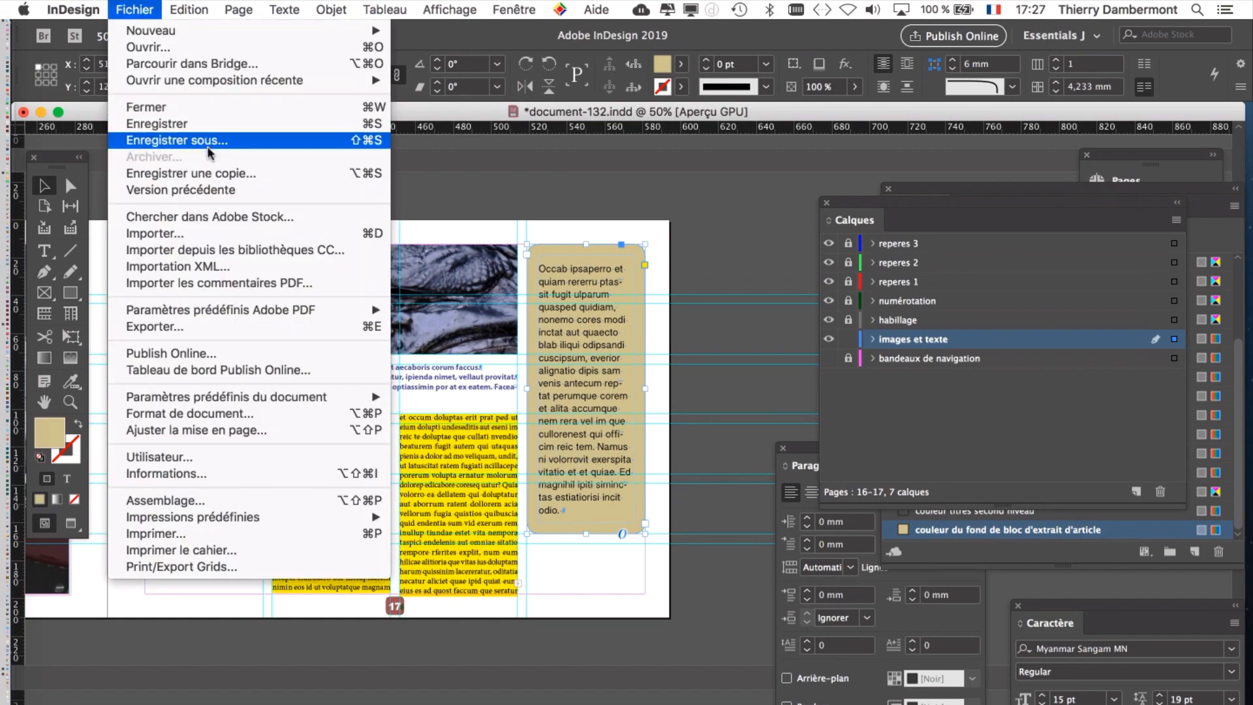
left_click(213, 145)
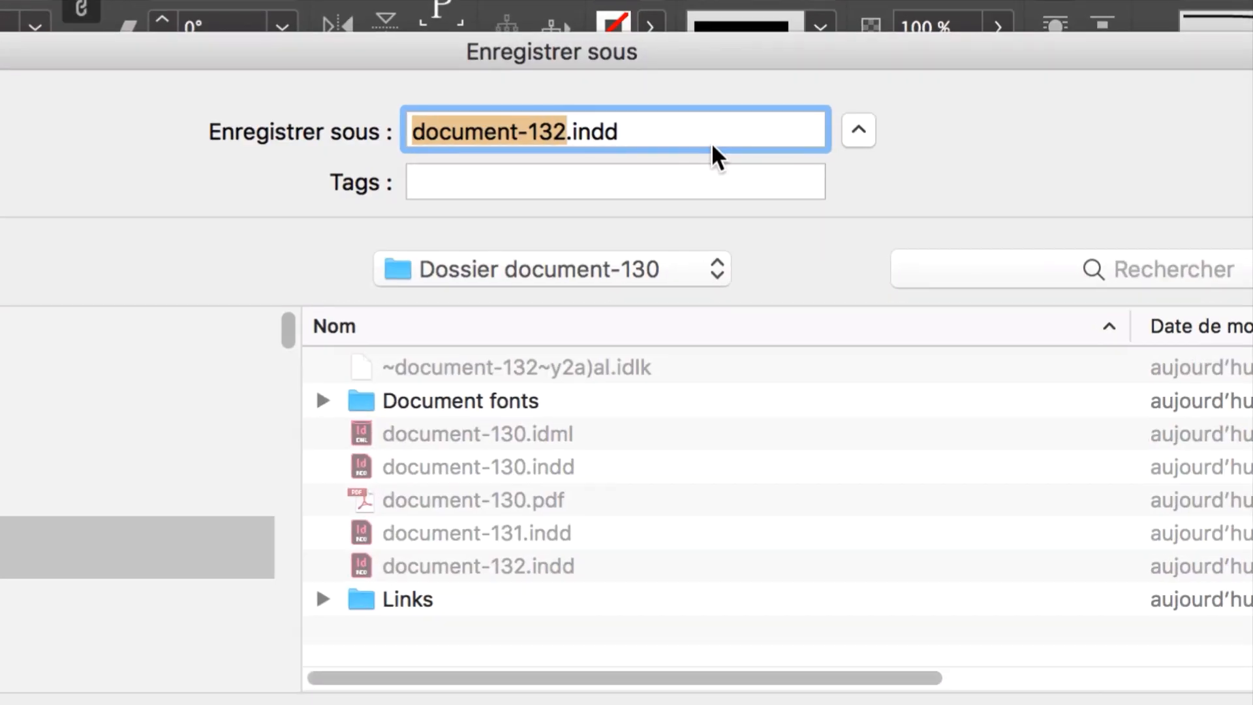
left_click(630, 140)
left_click_drag(572, 139, 586, 139)
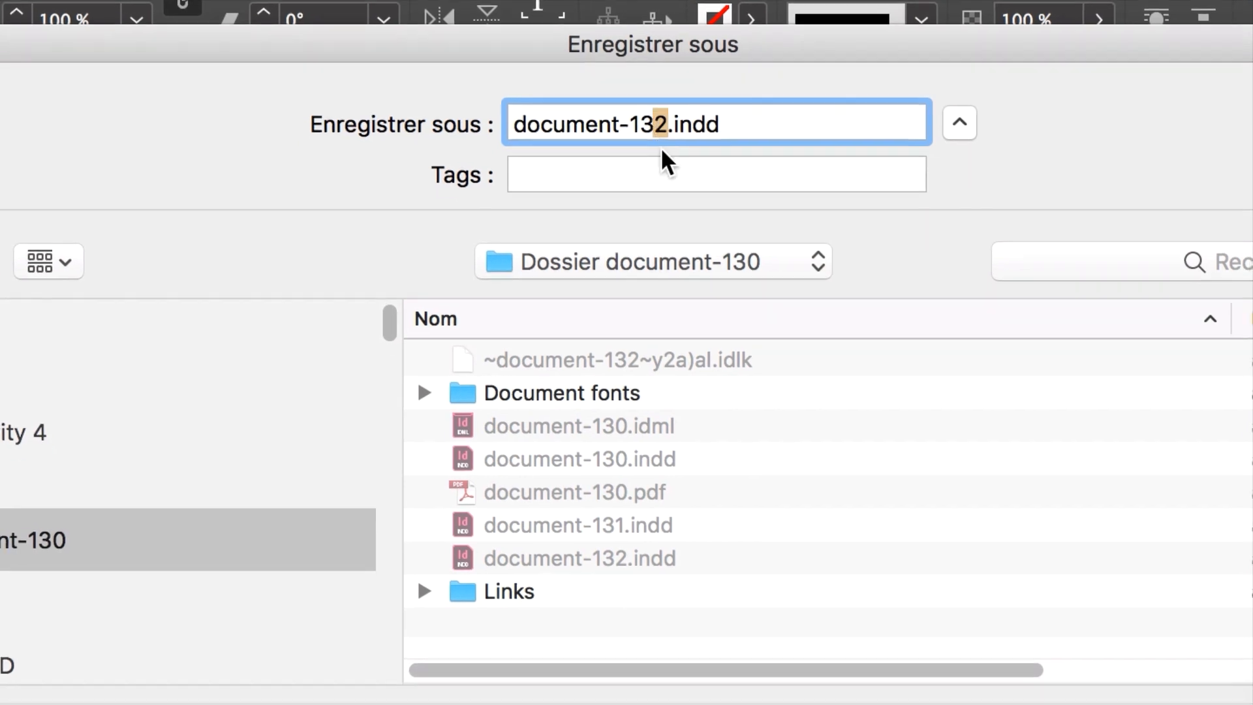